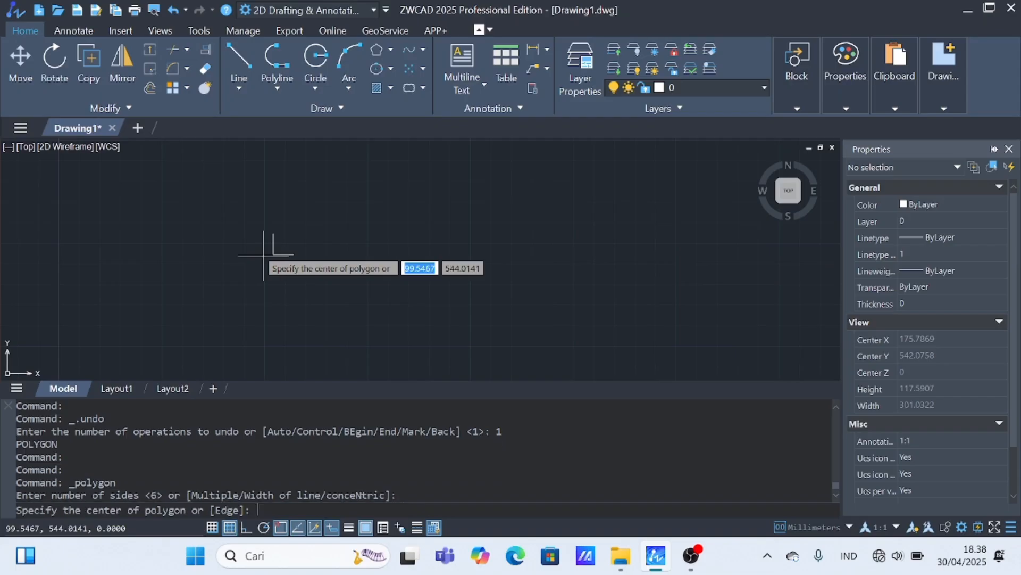
Draw a hexagon circumscribed about a circle of radius 16 mm, centred on the corner of the L-shaped lines.
click(273, 255)
click(300, 295)
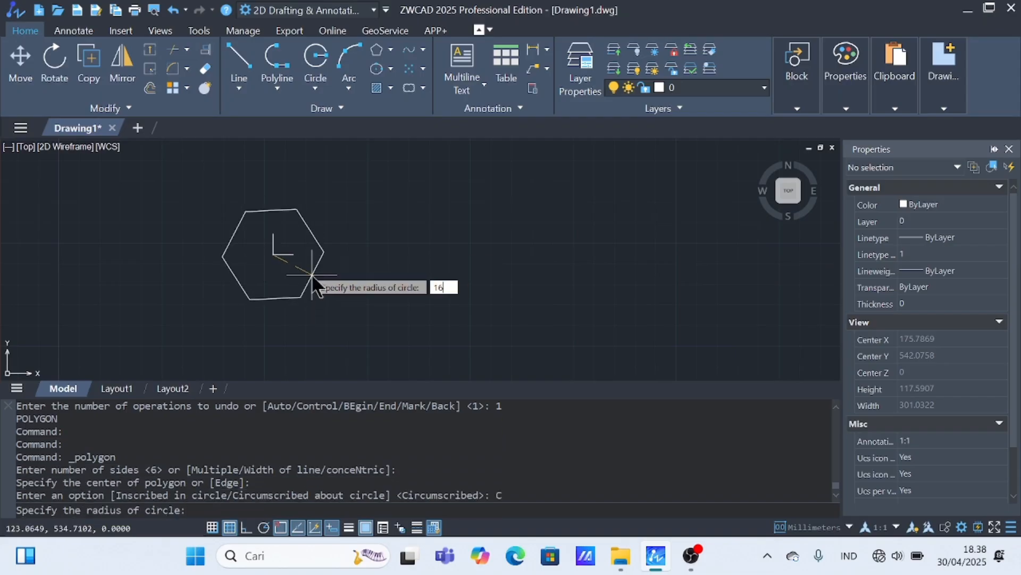
key(Return)
Draw a concentric outer hexagon circumscribed about a circle of radius 21 mm.
click(378, 53)
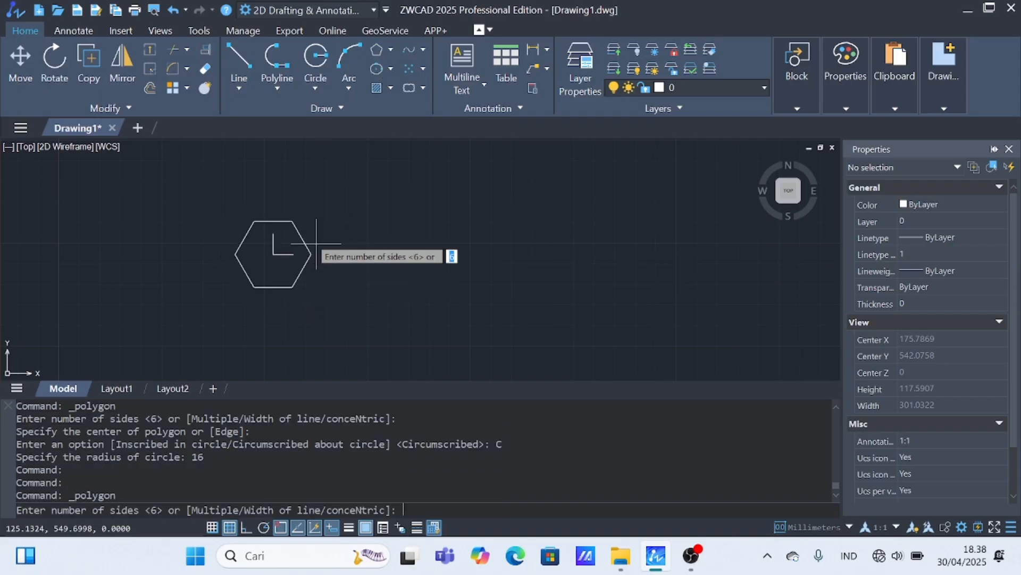
key(Return)
click(273, 254)
click(308, 294)
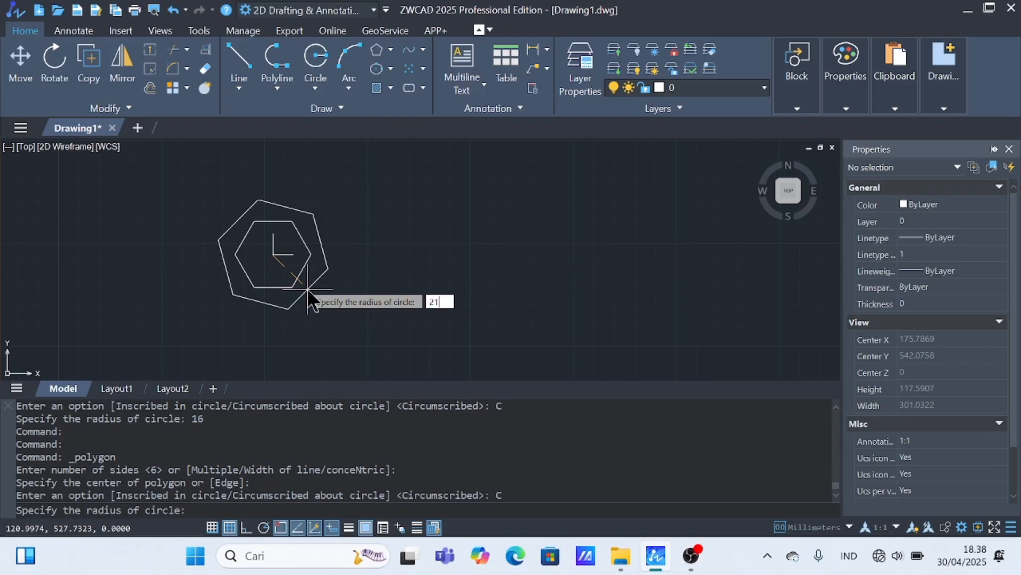
text(21)
key(Return)
Draw a 125 mm horizontal centre line to the right from the hexagons' centre.
click(239, 66)
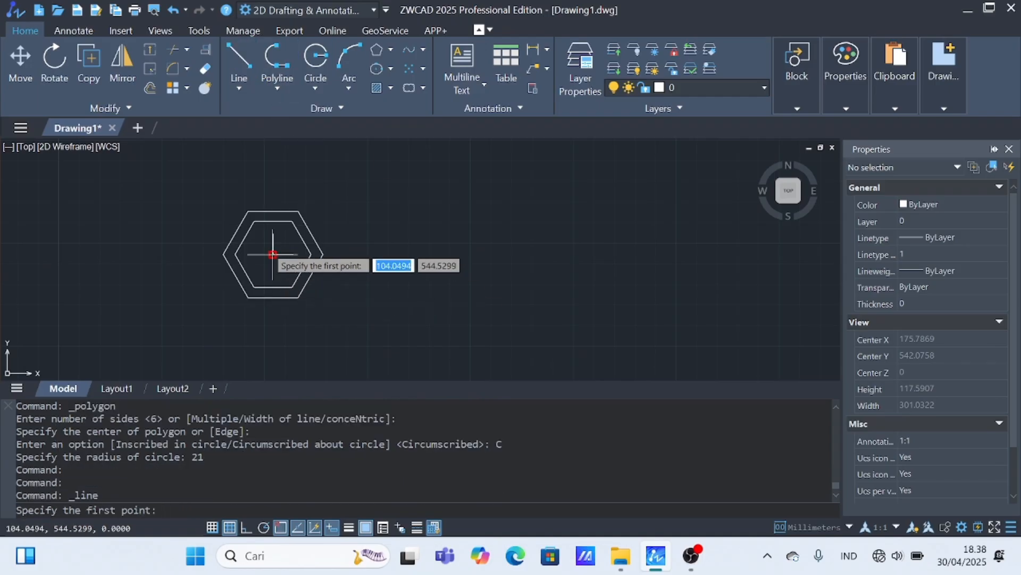
click(273, 254)
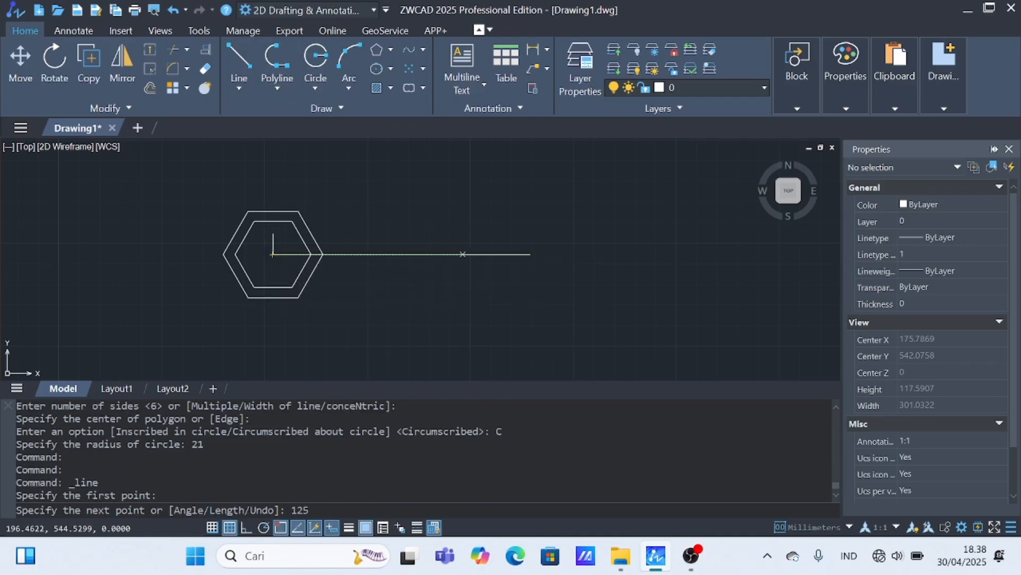
text(125)
key(Return)
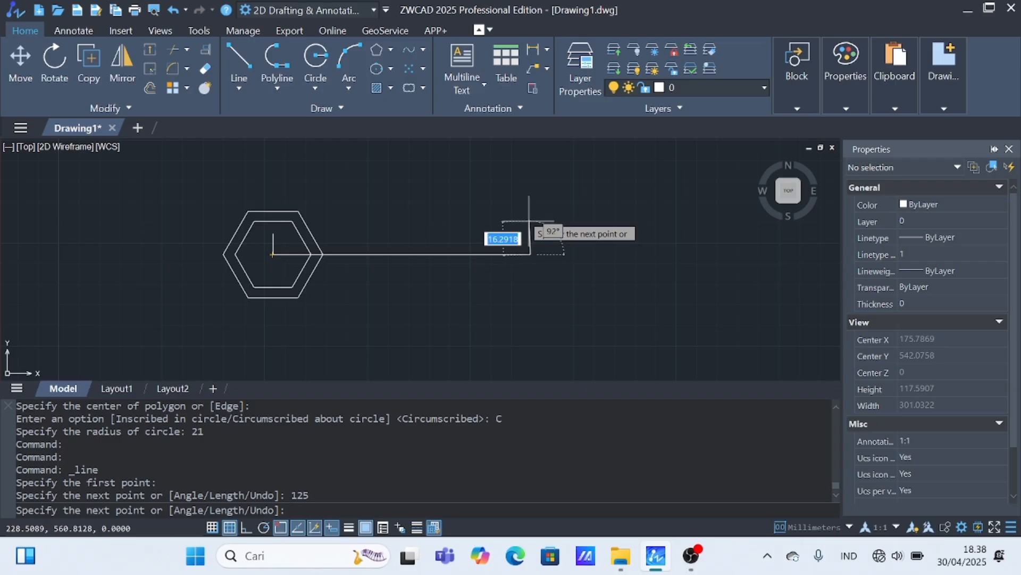
Continue the line 12 mm up and 24 mm down, and close the handle's lower edge back to the outer hexagon.
text(12)
key(Return)
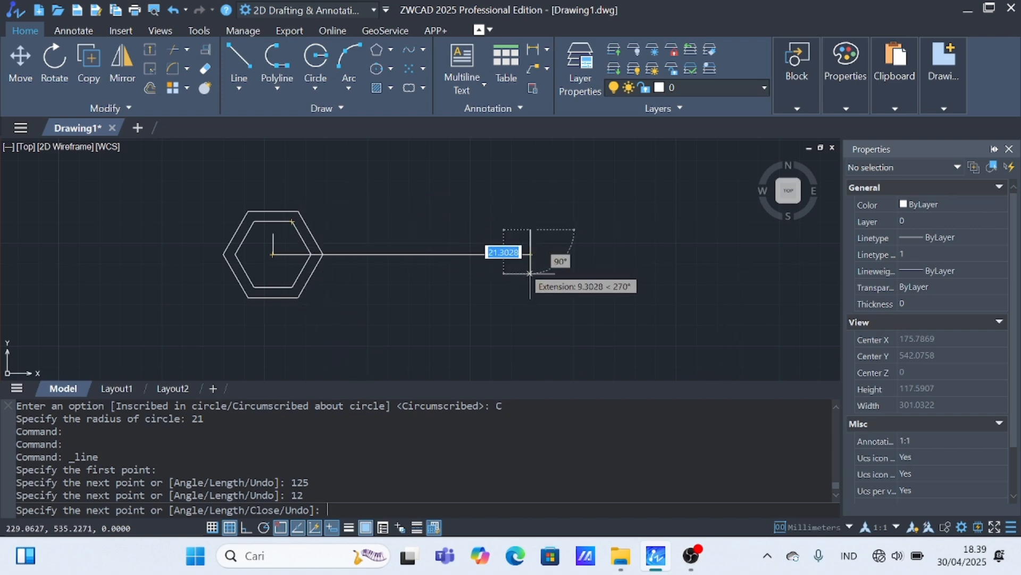
key(Return)
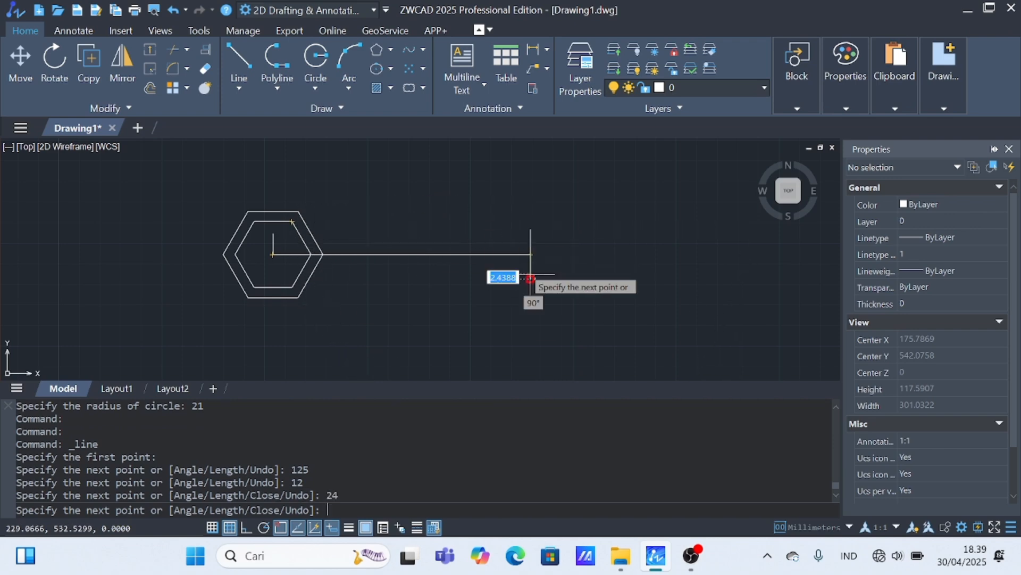
click(308, 278)
key(Escape)
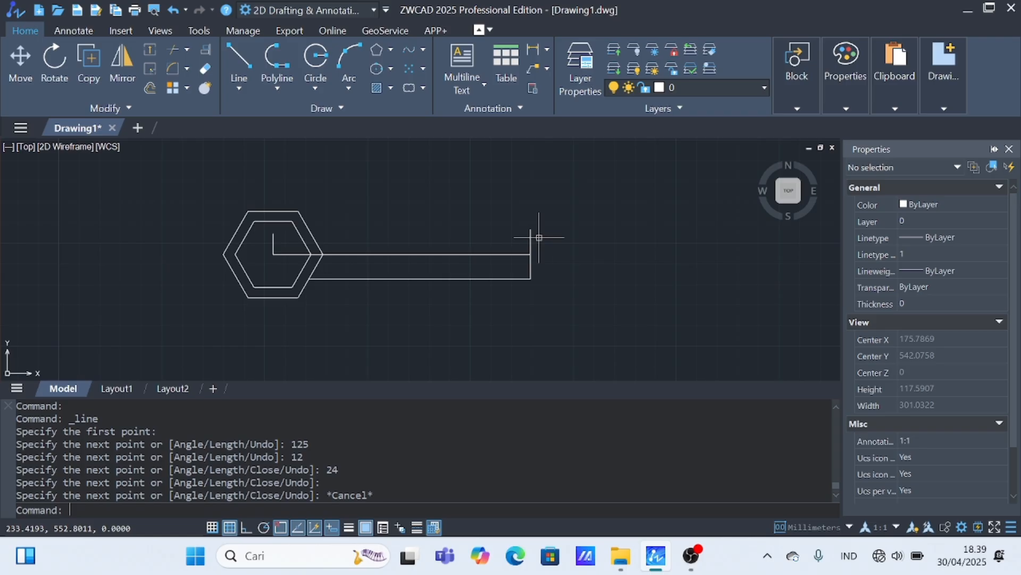
Draw the handle's upper edge horizontally from the top of the end line to the outer hexagon.
click(234, 69)
click(530, 229)
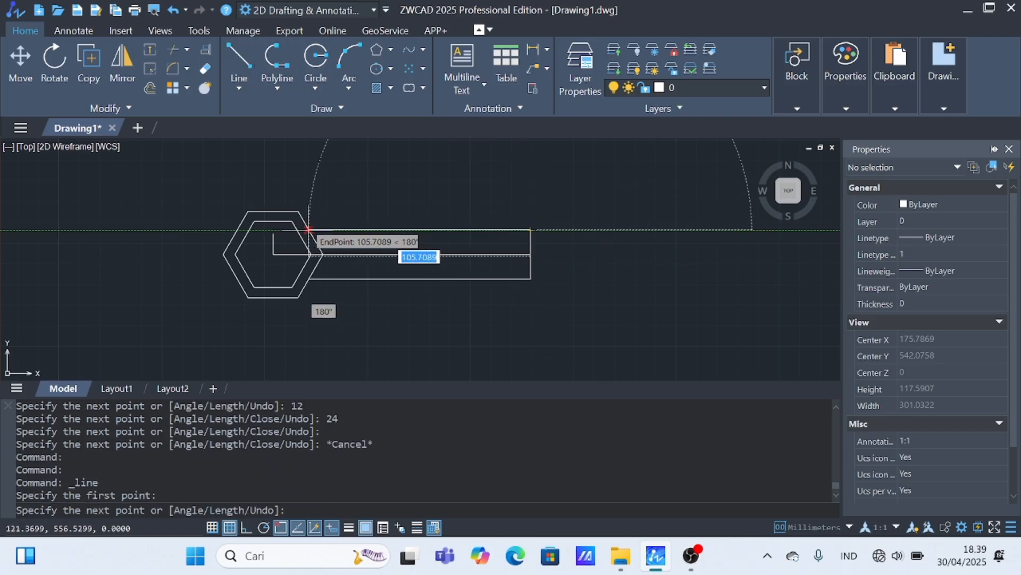
click(309, 229)
key(Escape)
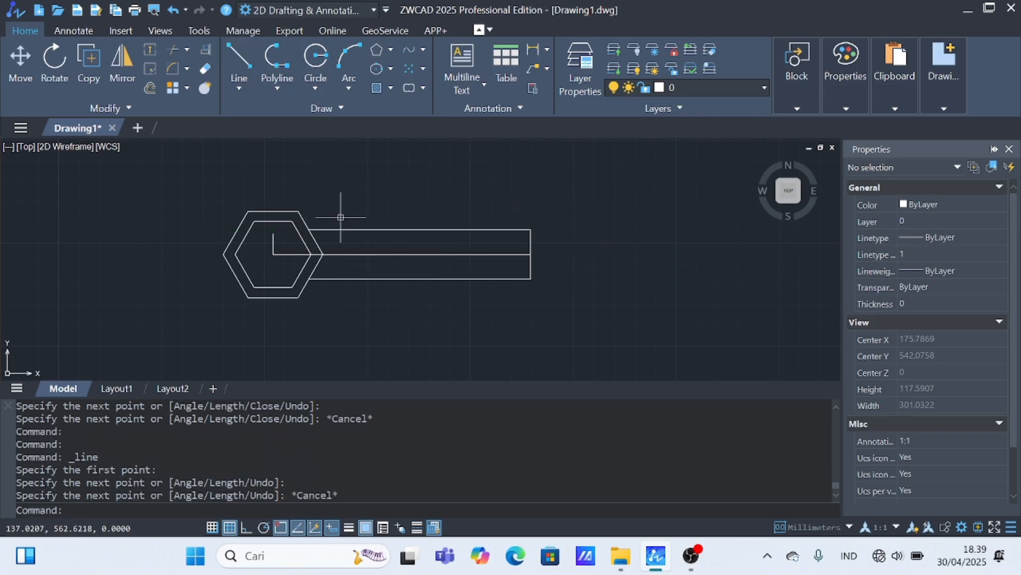
Draw a circle of radius 12 mm centred on the right end of the handle's centre line.
click(314, 57)
click(315, 88)
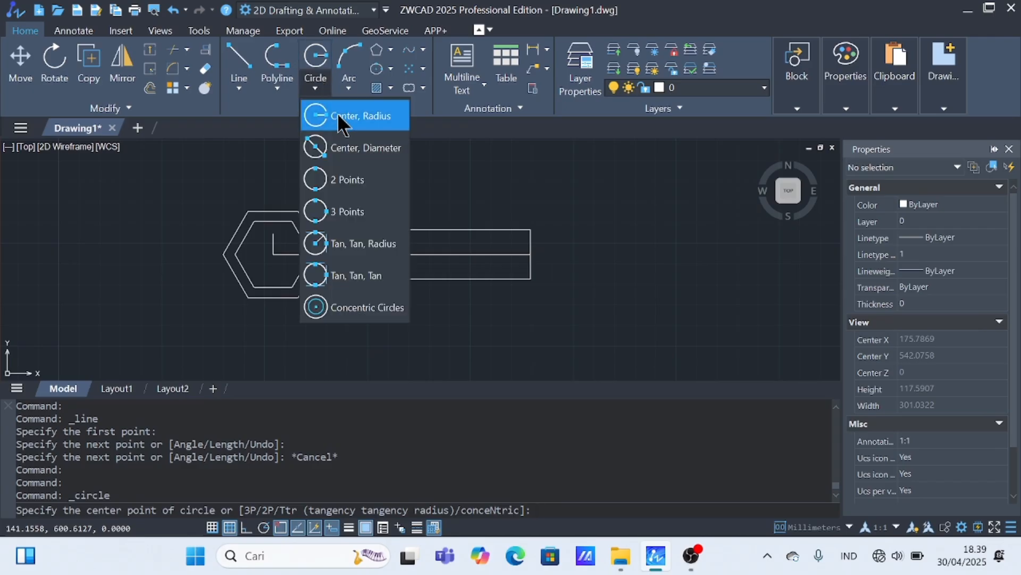
click(342, 120)
click(530, 255)
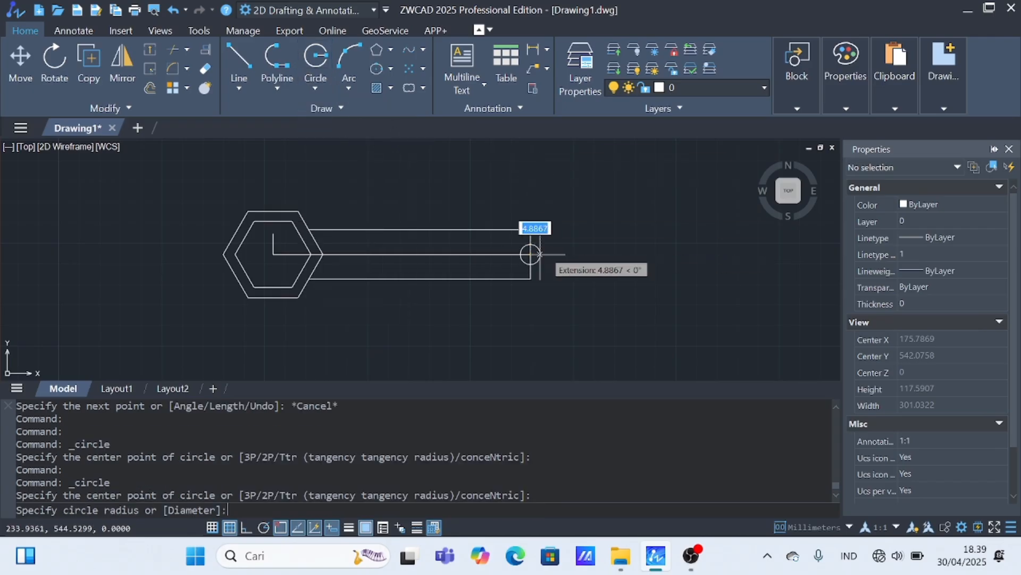
text(12)
key(Return)
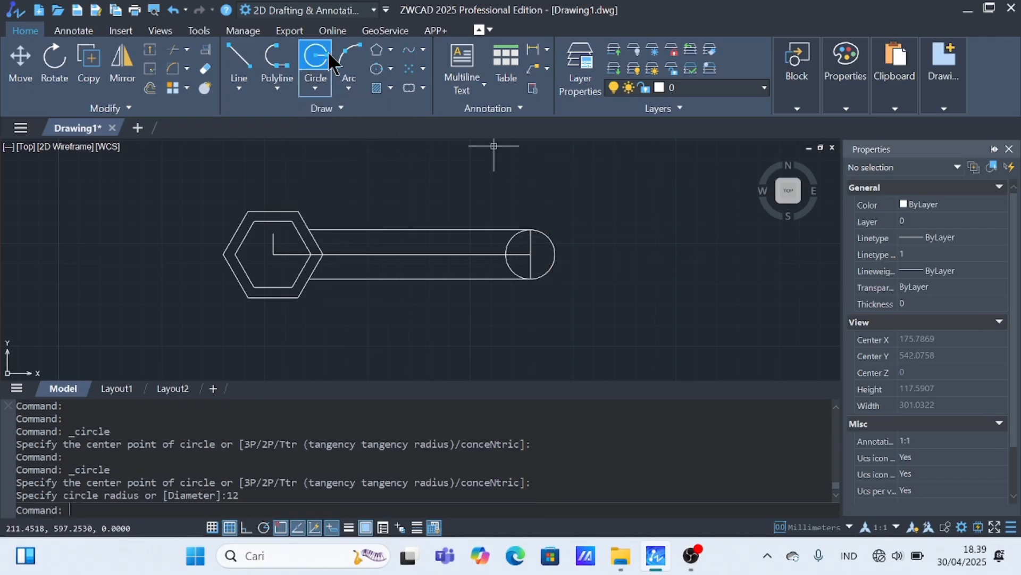
Draw a concentric circle of radius 6 mm at the handle's right end.
click(316, 59)
click(530, 255)
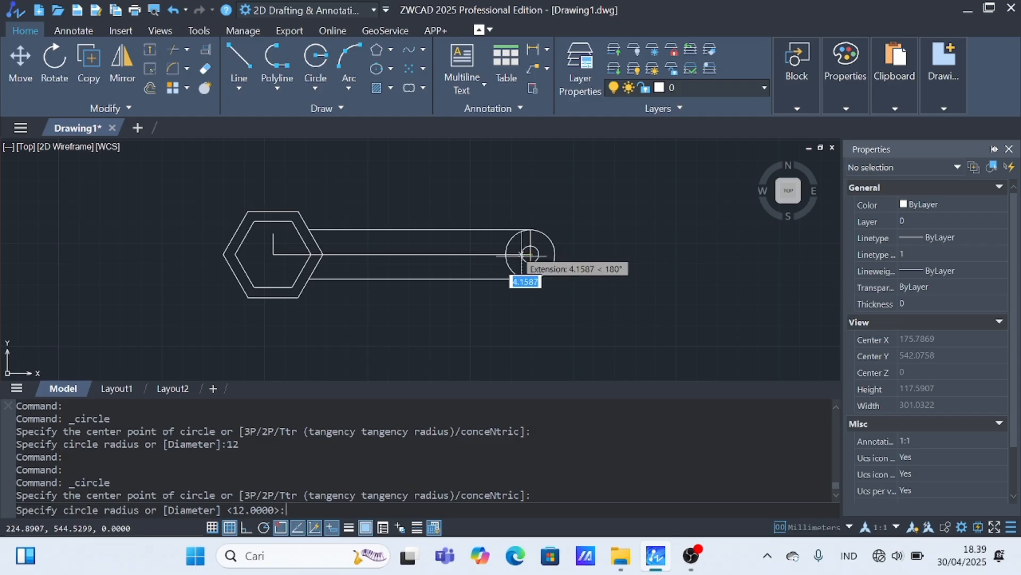
key(Return)
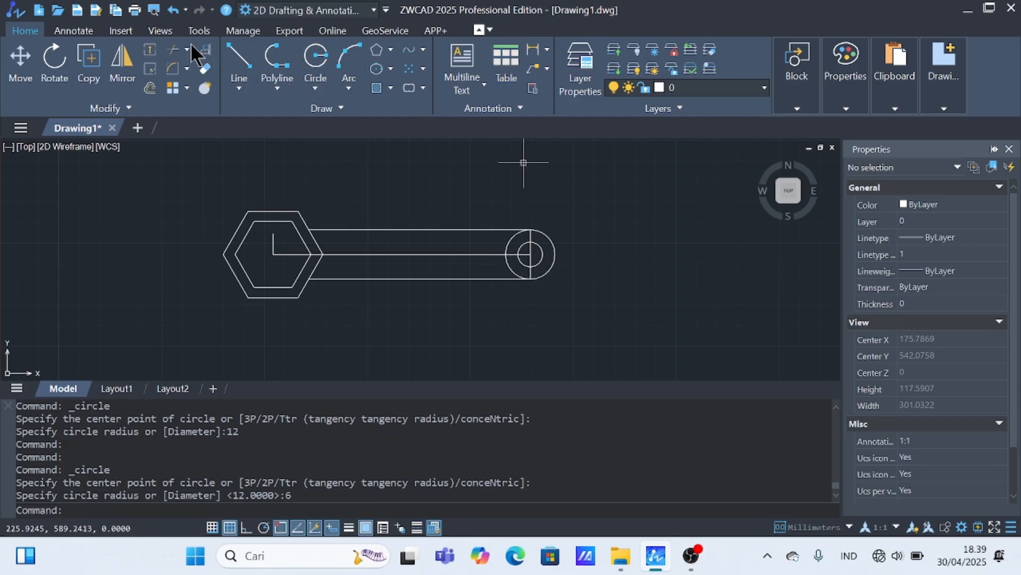
Trim the large circle's left half and the parts of the vertical end line outside the small circle.
click(178, 48)
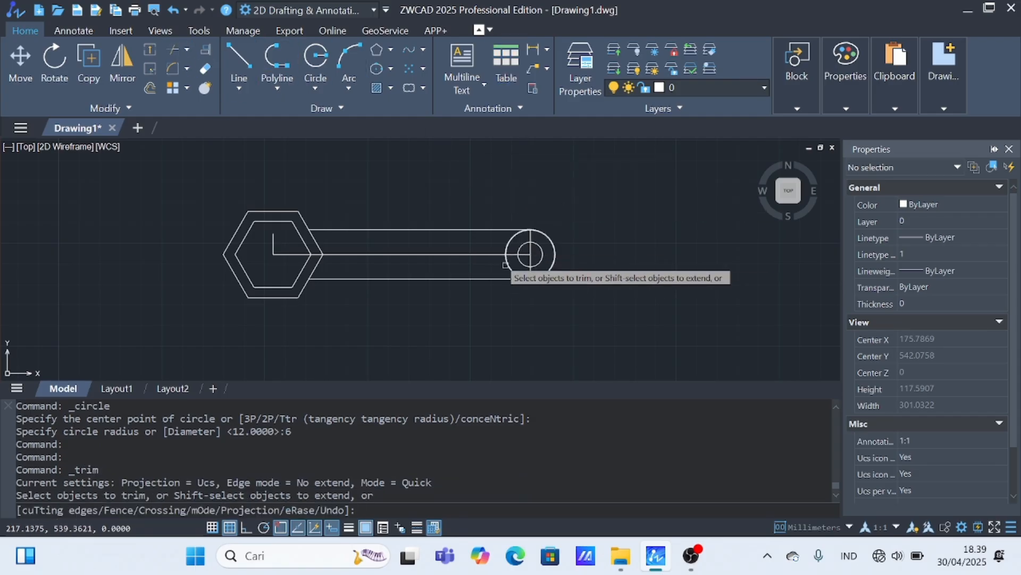
click(509, 248)
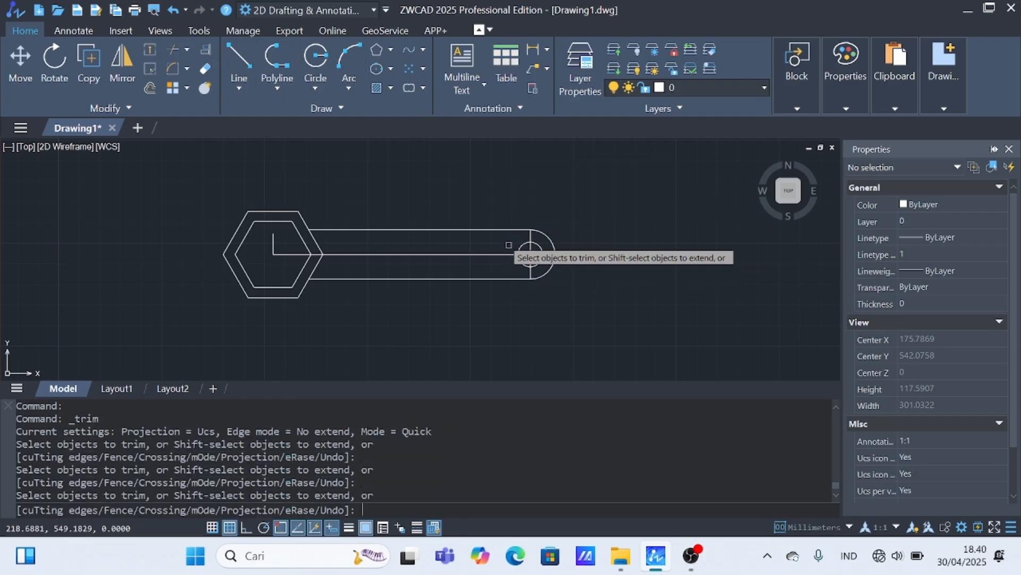
click(530, 273)
click(531, 235)
click(531, 235)
click(525, 236)
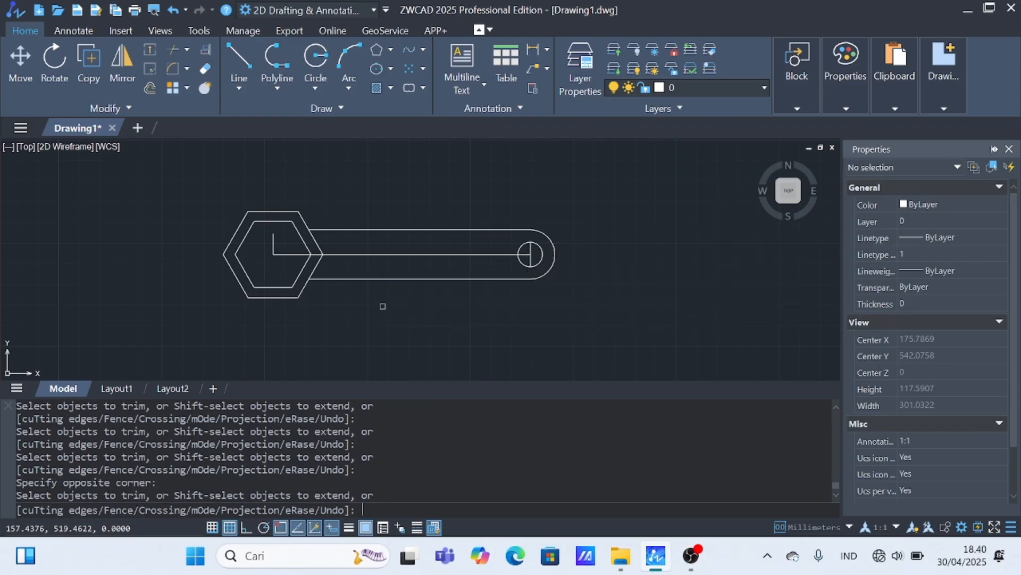
key(Escape)
Draw a 70 mm vertical line straight down from the hexagons' centre.
scroll(419, 310, down, 2)
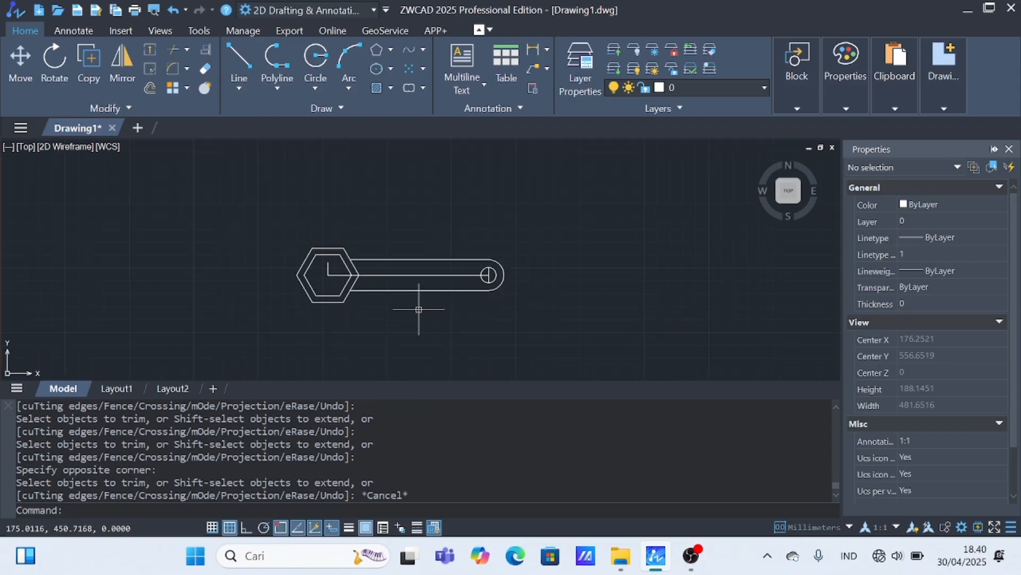
click(237, 62)
click(327, 275)
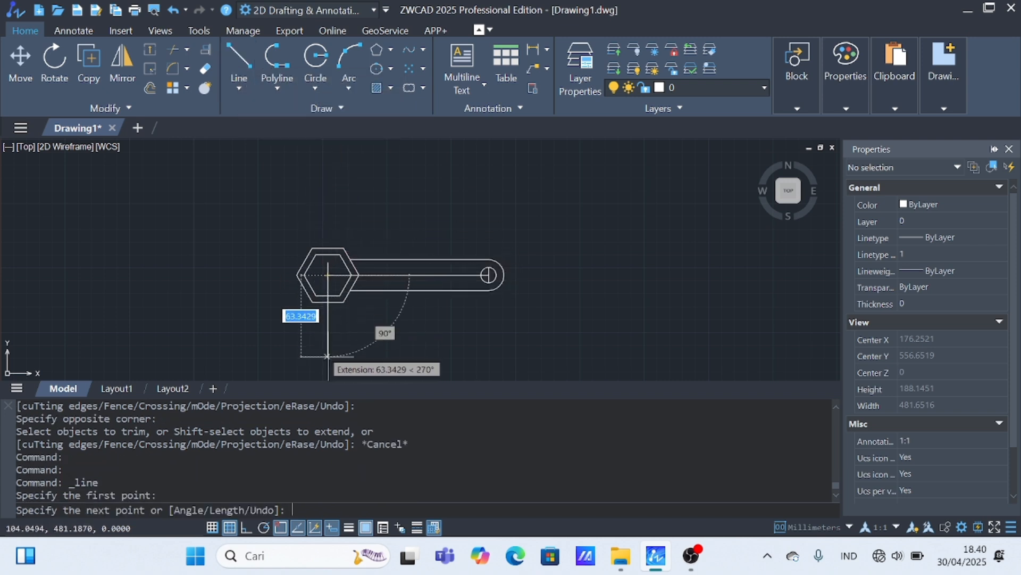
text(70)
key(Return)
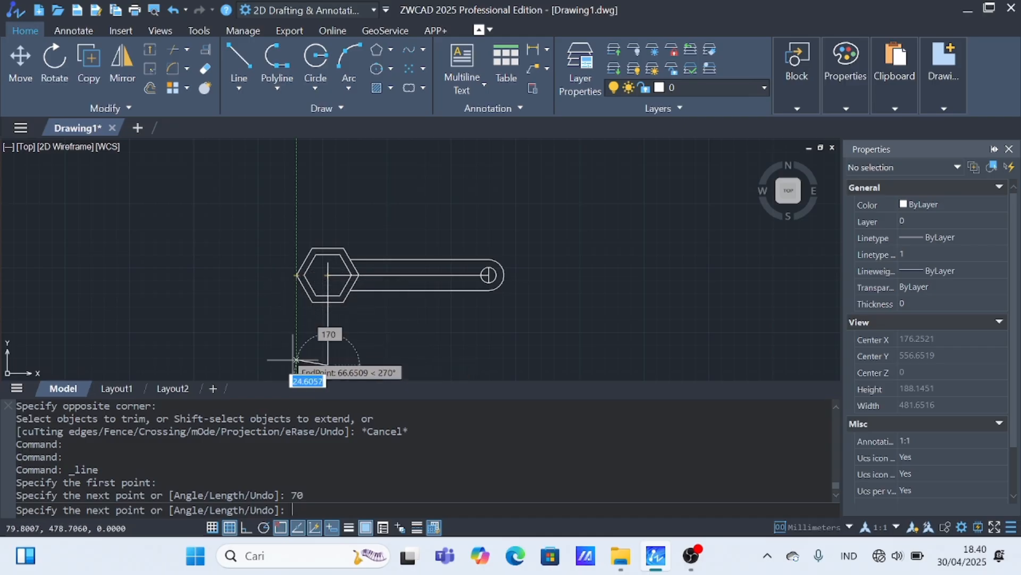
key(Escape)
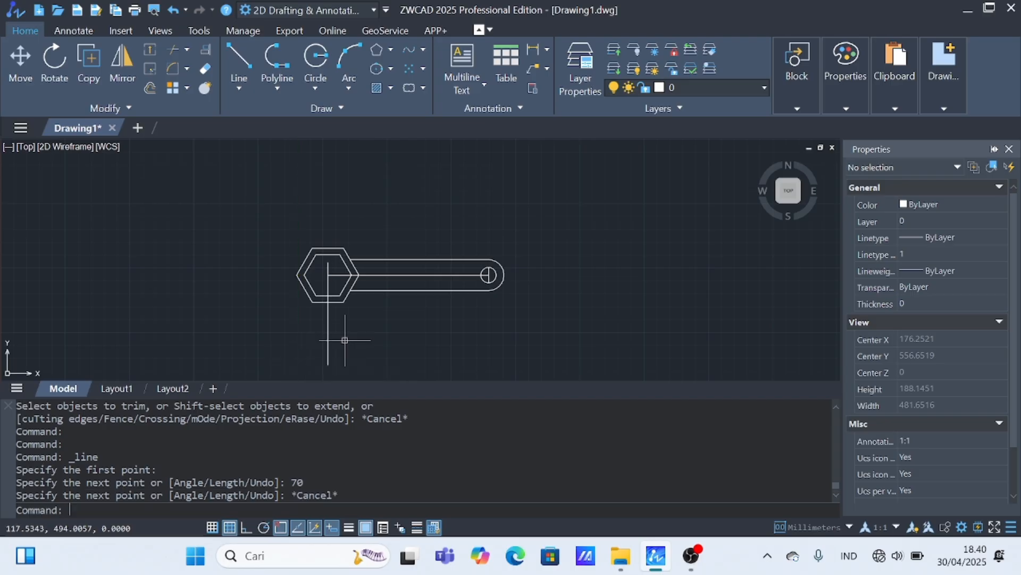
Draw a 20 mm high rectangle around the vertical line's lower end, its sides aligned with the outer hexagon's left and right corners.
scroll(346, 329, down, 2)
scroll(363, 355, up, 2)
scroll(362, 356, up, 2)
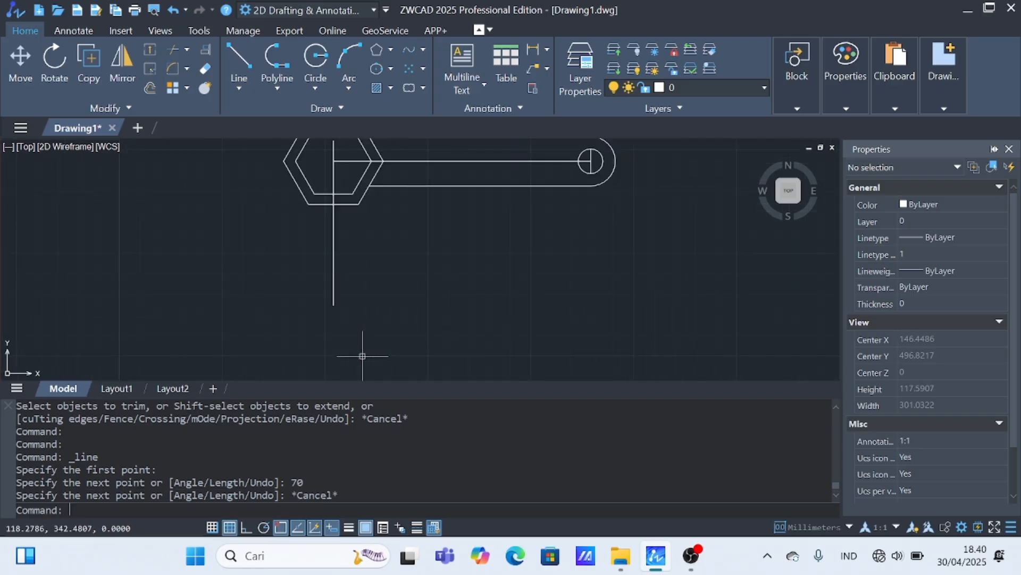
click(246, 62)
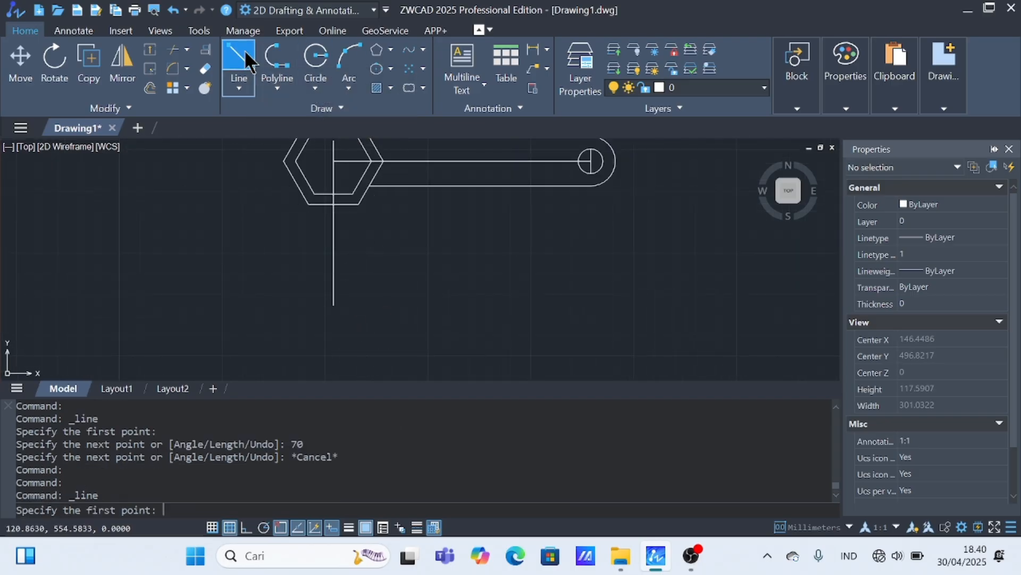
click(333, 305)
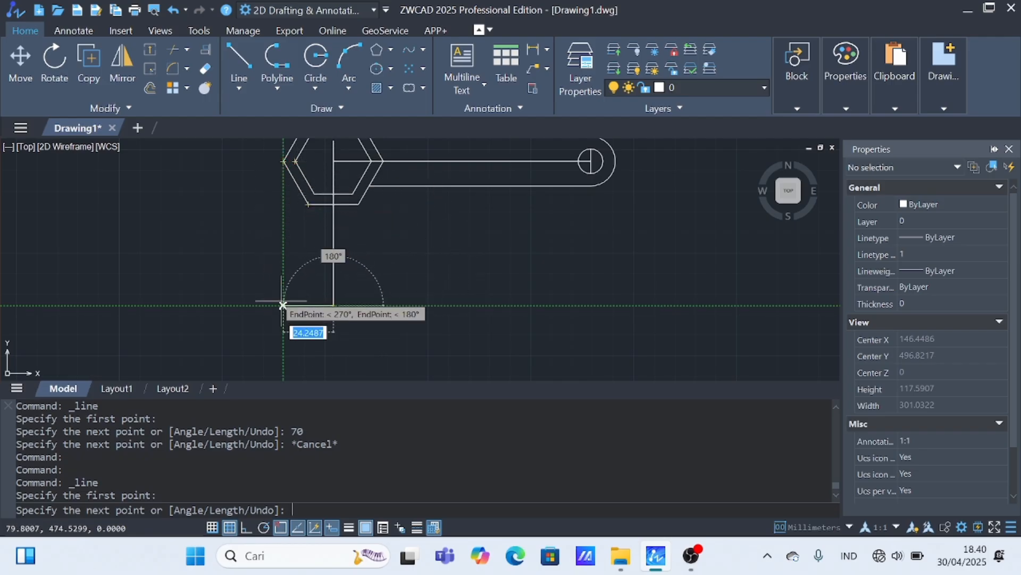
click(283, 305)
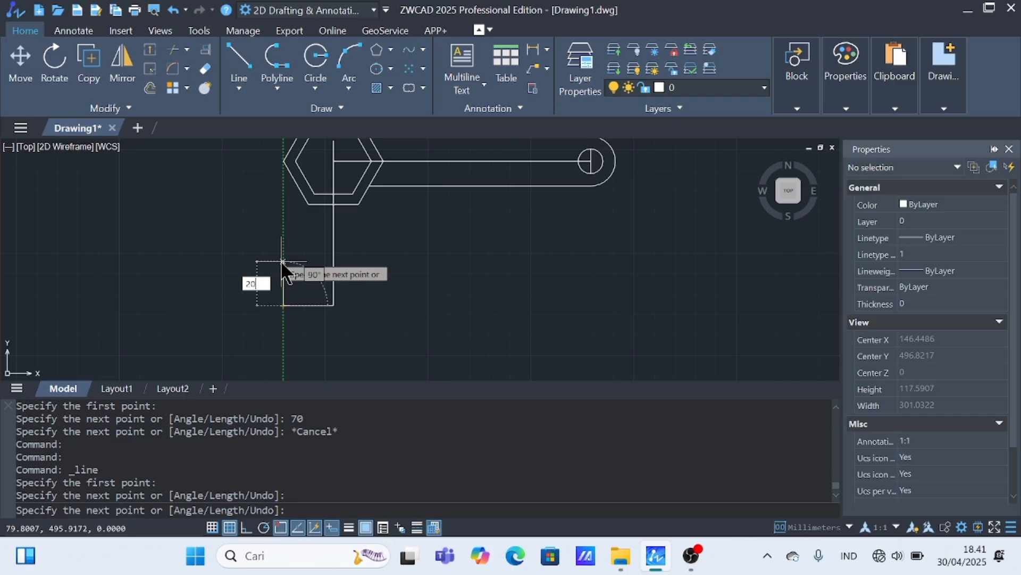
key(Return)
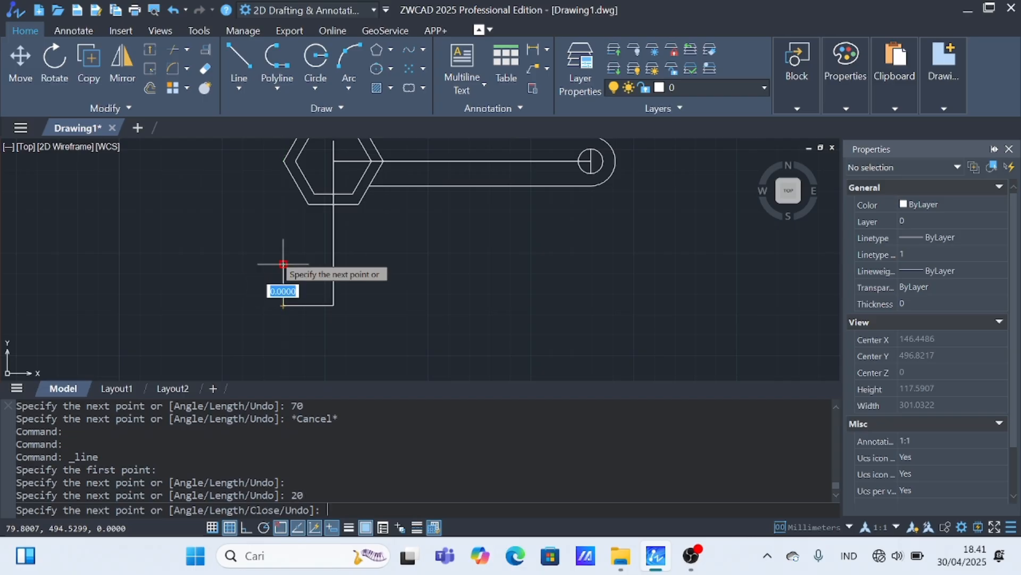
click(334, 263)
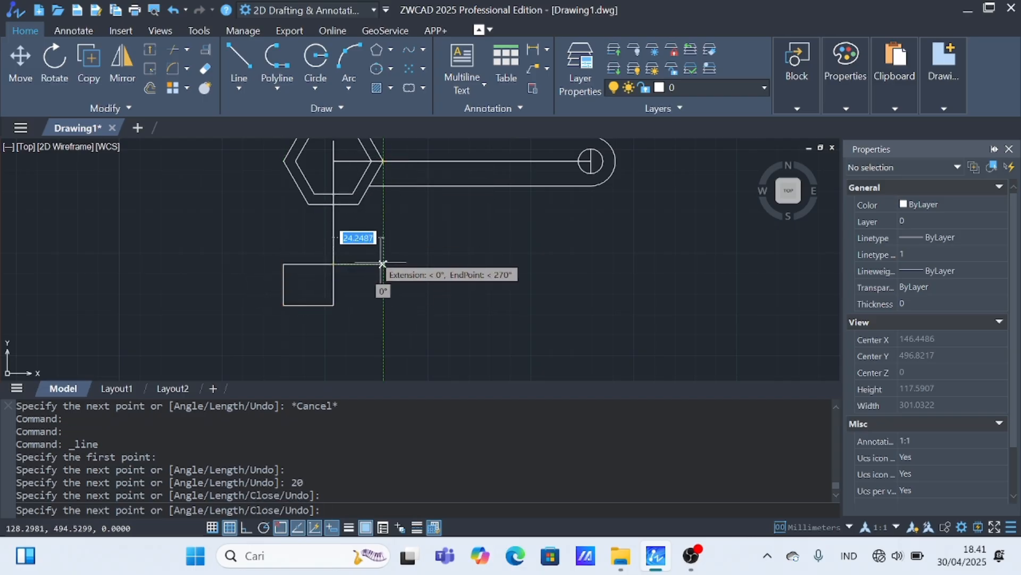
click(383, 263)
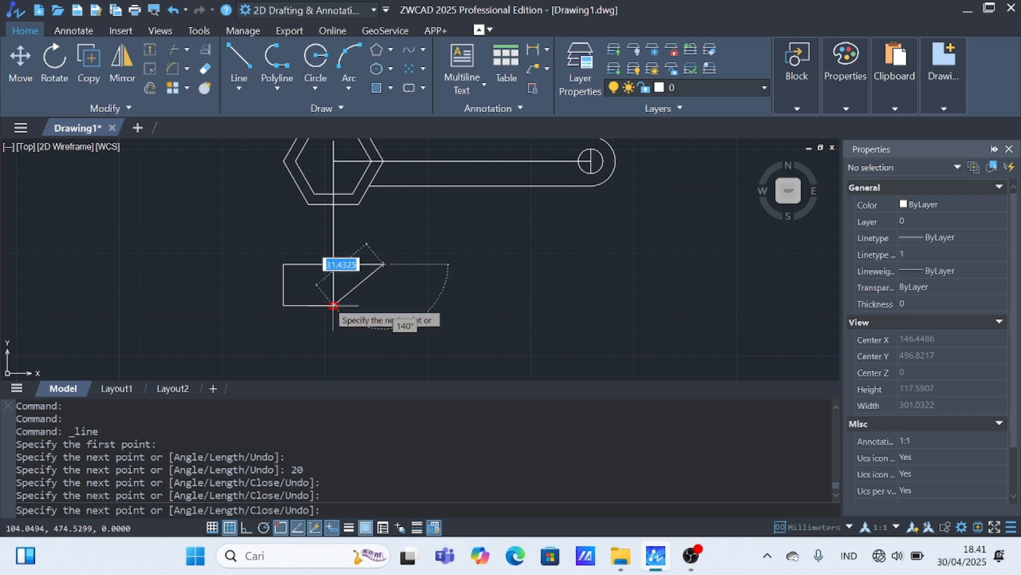
click(383, 305)
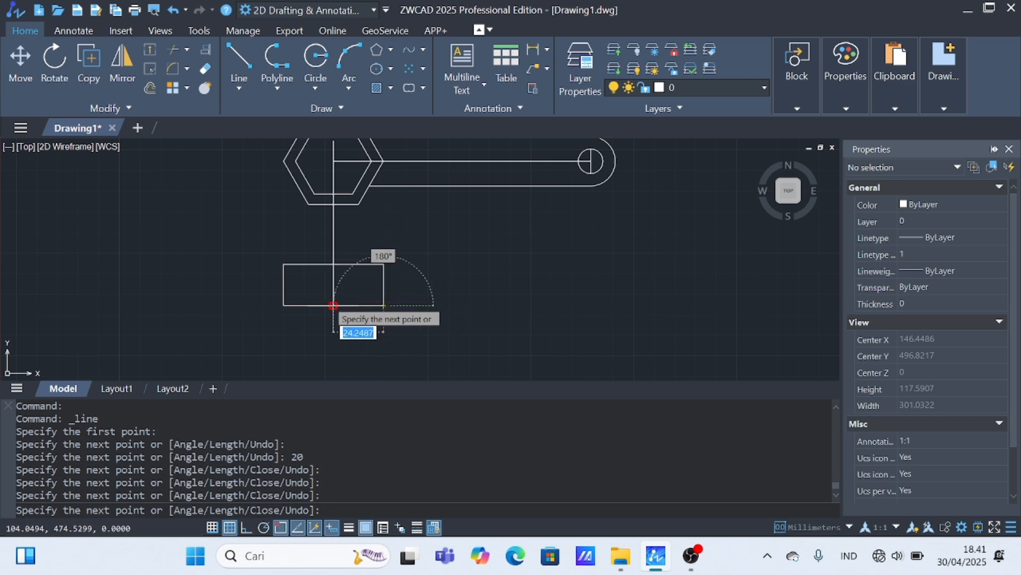
click(334, 305)
key(Escape)
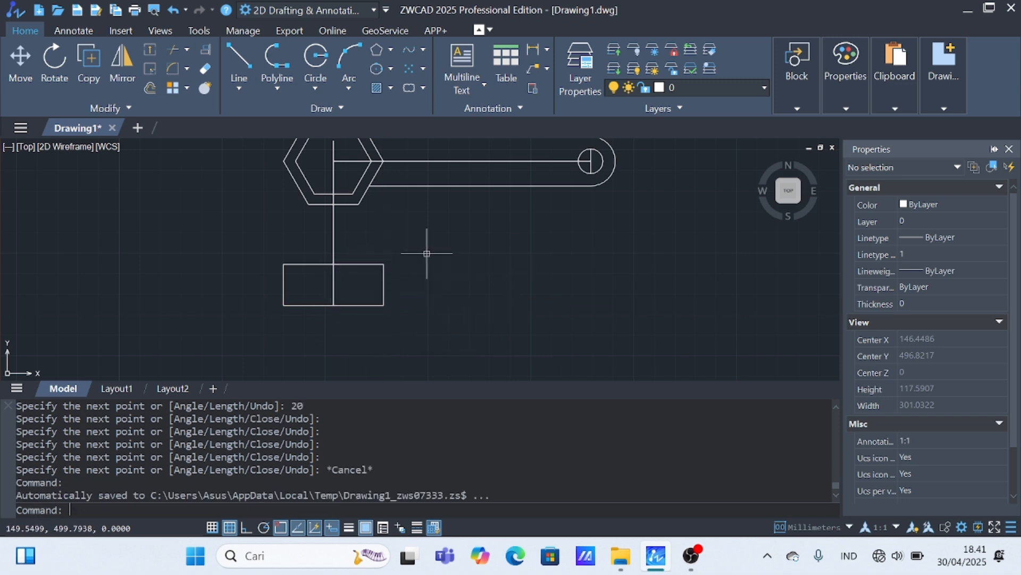
click(243, 64)
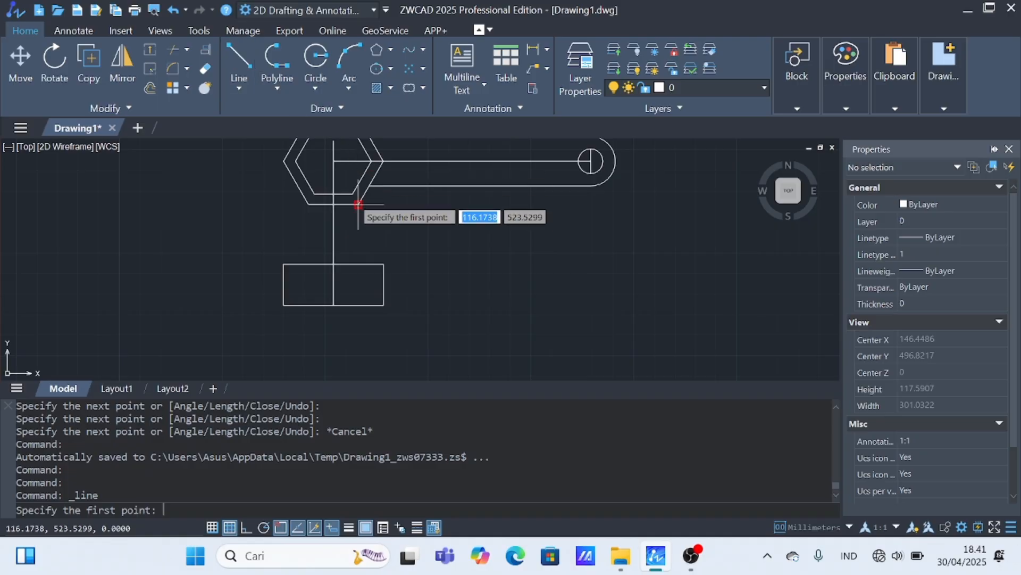
click(383, 264)
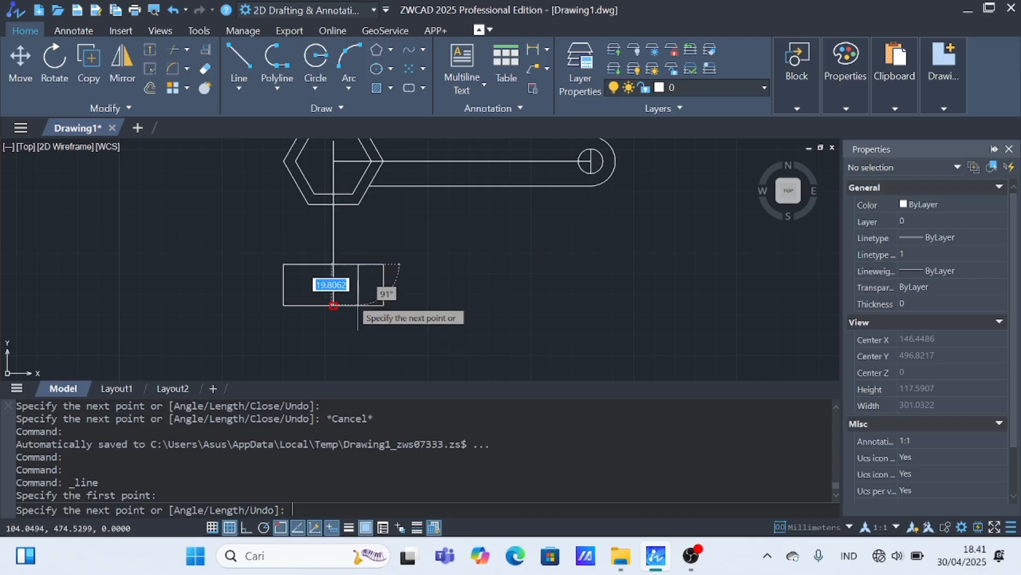
key(Escape)
Draw vertical lines from the rectangle's bottom edge up to the outer hexagon's two bottom corners.
click(239, 62)
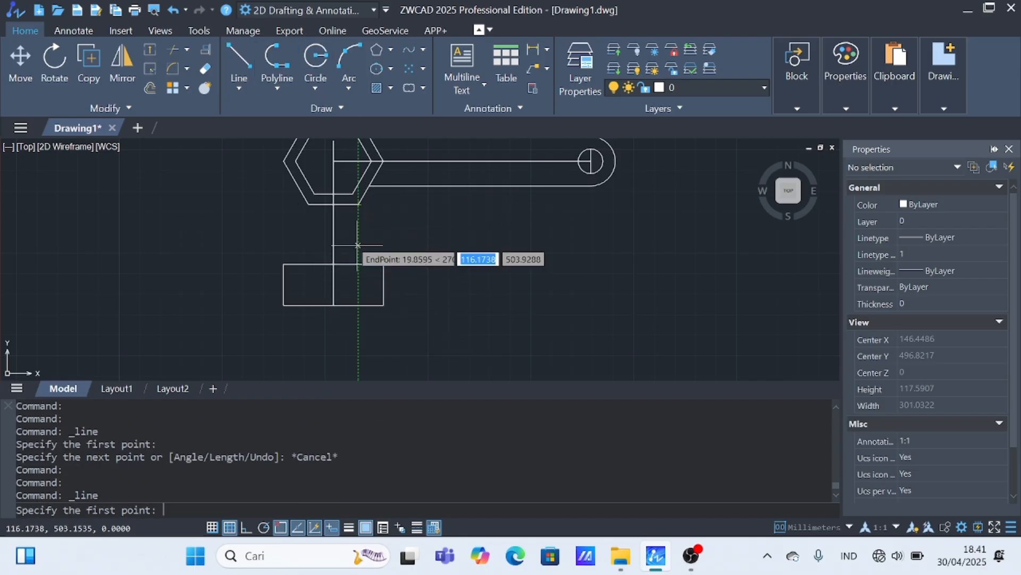
click(358, 305)
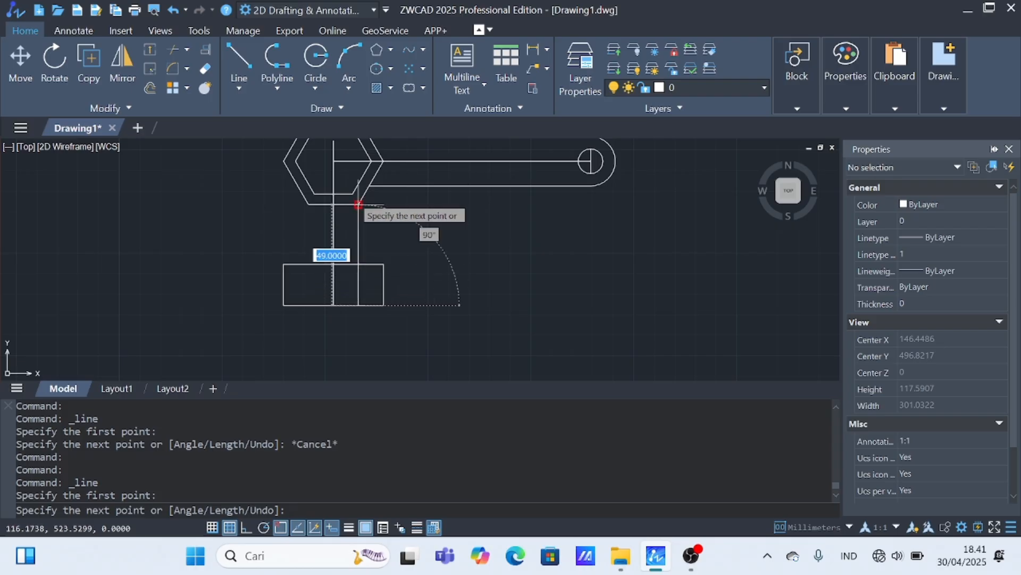
key(Escape)
click(238, 62)
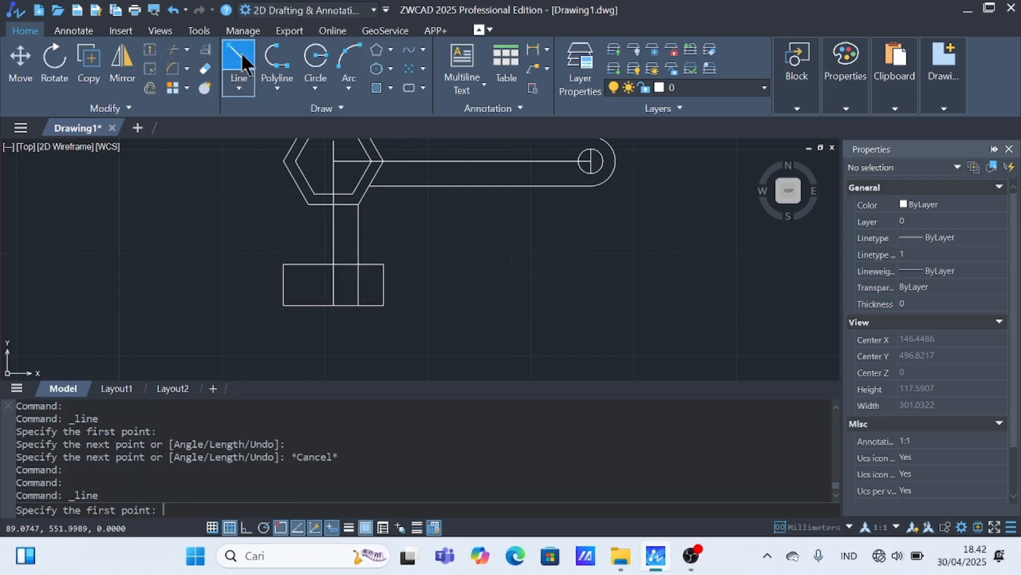
click(308, 305)
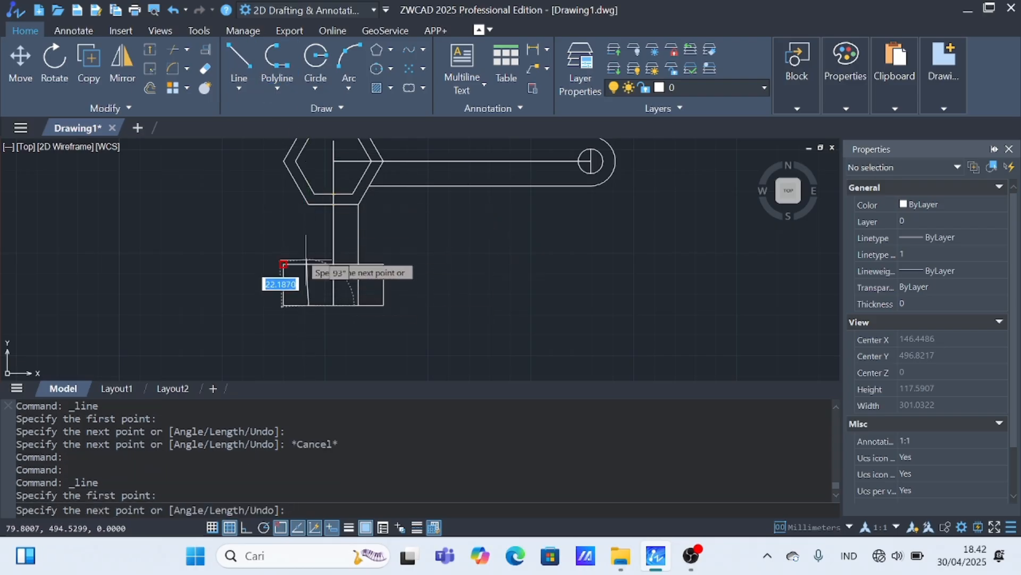
key(Escape)
Trim the two outer-hexagon projection lines between the hexagon and the rectangle's top edge.
click(174, 49)
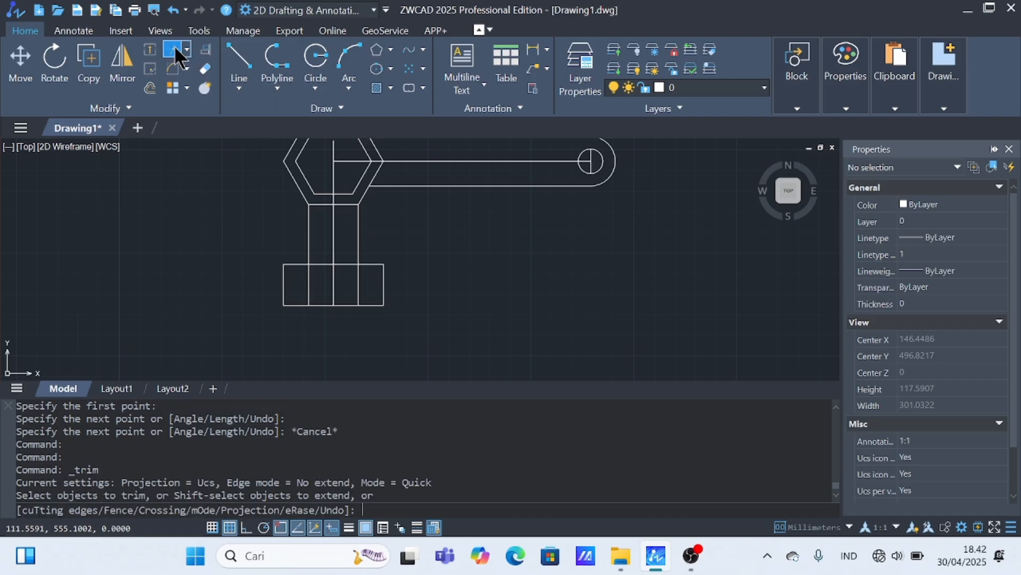
click(307, 230)
click(358, 228)
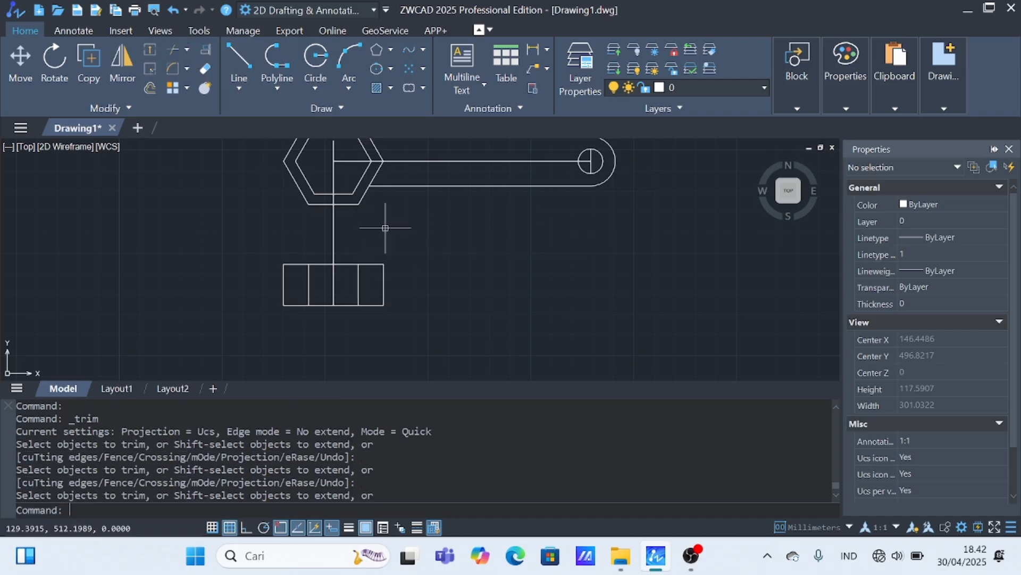
key(Escape)
click(238, 59)
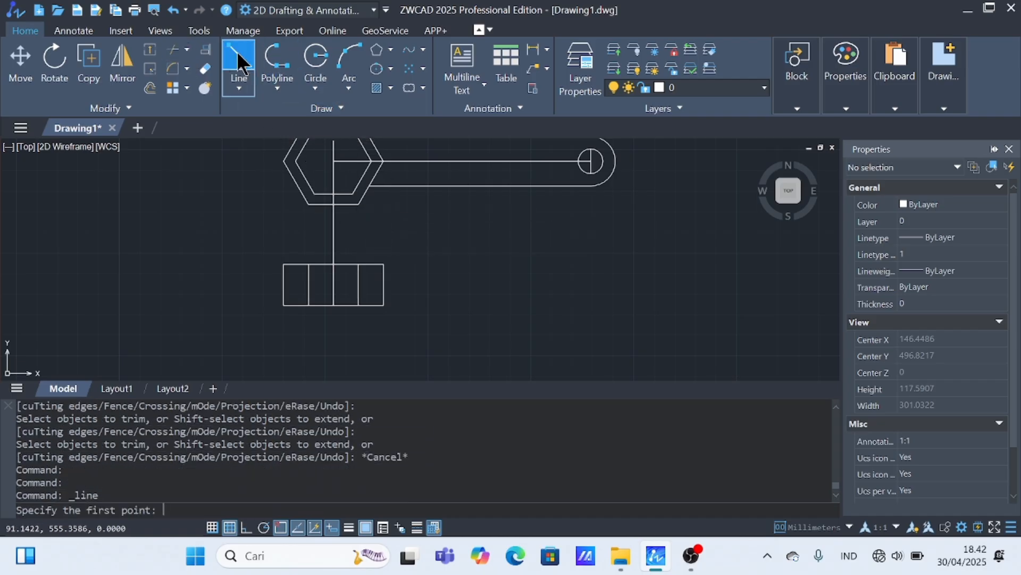
click(358, 264)
key(Escape)
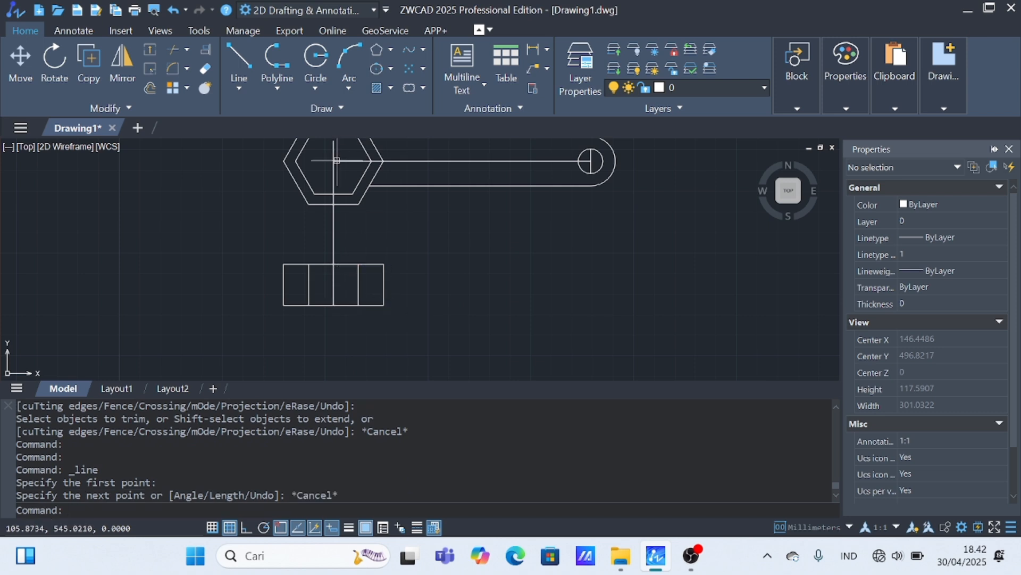
Draw vertical lines from the rectangle's bottom edge up to the inner hexagon's two bottom corners.
click(238, 58)
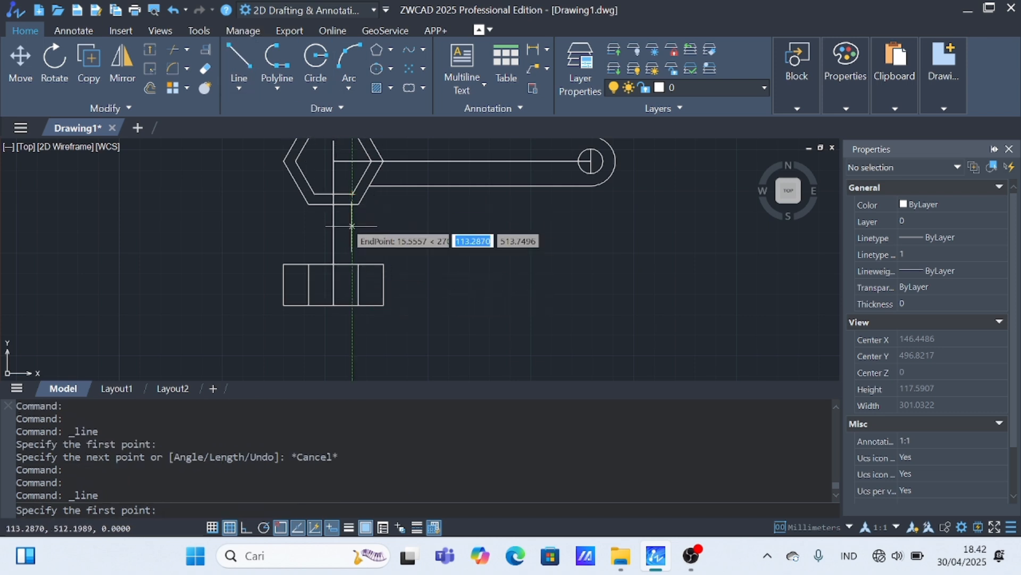
click(353, 299)
click(353, 194)
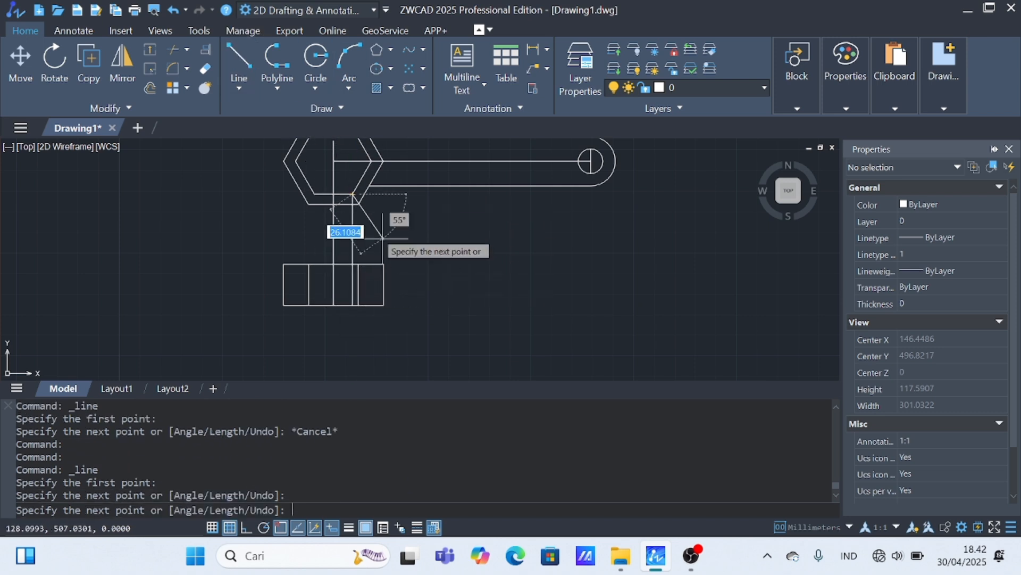
key(Escape)
click(238, 79)
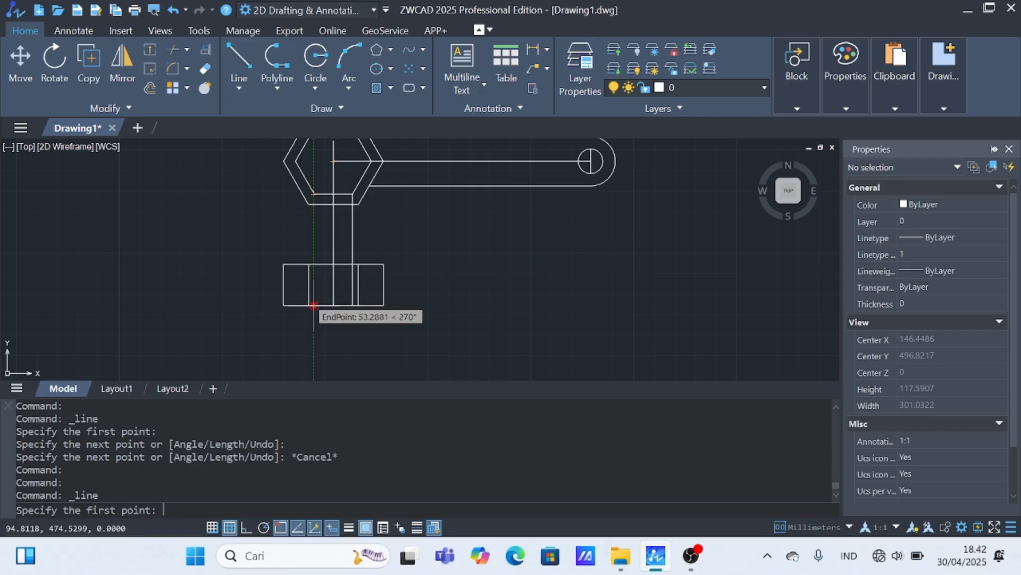
click(309, 305)
click(314, 205)
key(Escape)
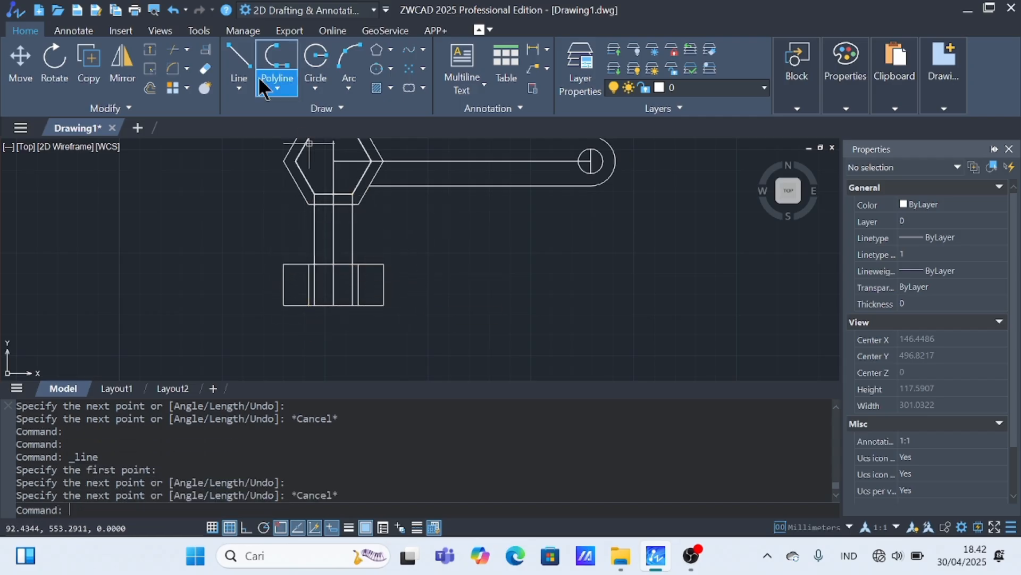
Trim the two inner-hexagon projection lines above the rectangle, including the short pieces between the two hexagons.
click(177, 48)
click(331, 200)
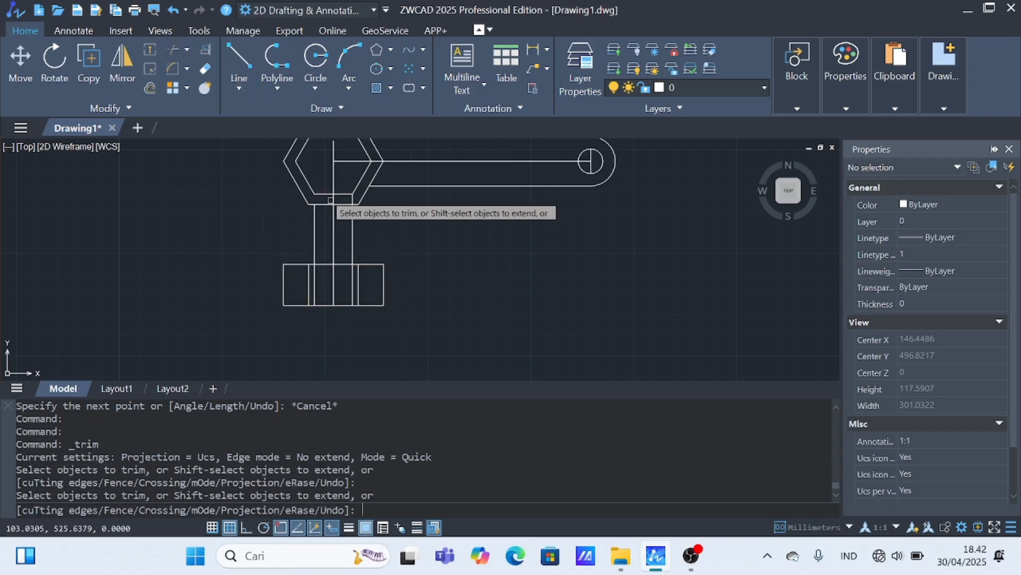
click(356, 200)
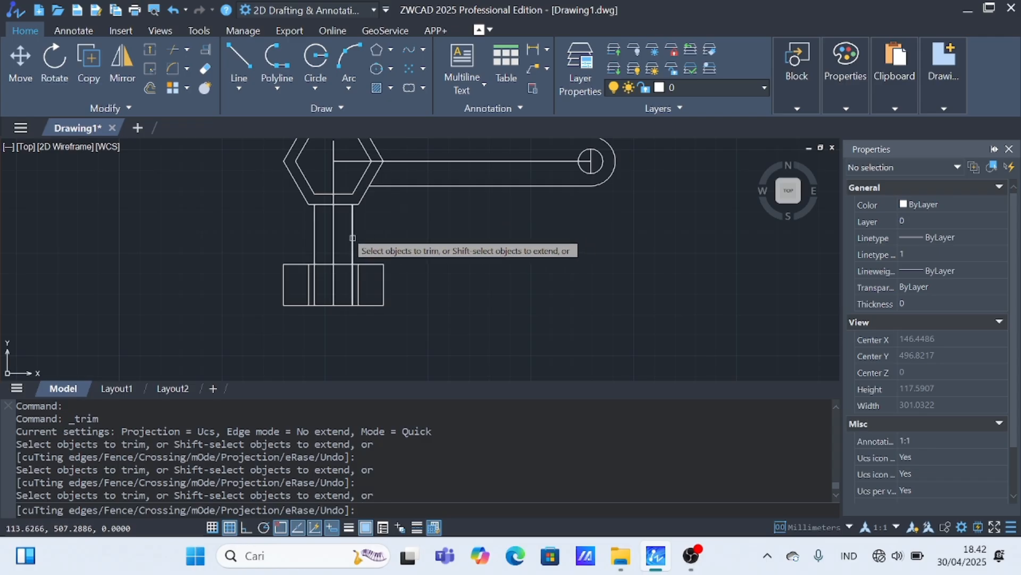
click(352, 234)
click(316, 243)
key(Escape)
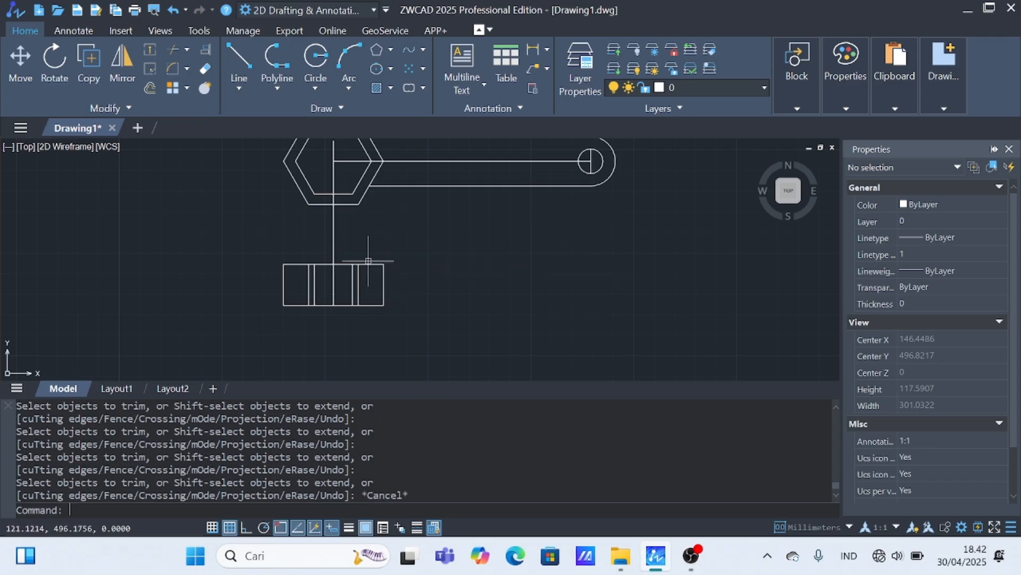
Draw a horizontal line from the rectangle's lower-right corner to the point directly below the handle hole's centre.
click(239, 66)
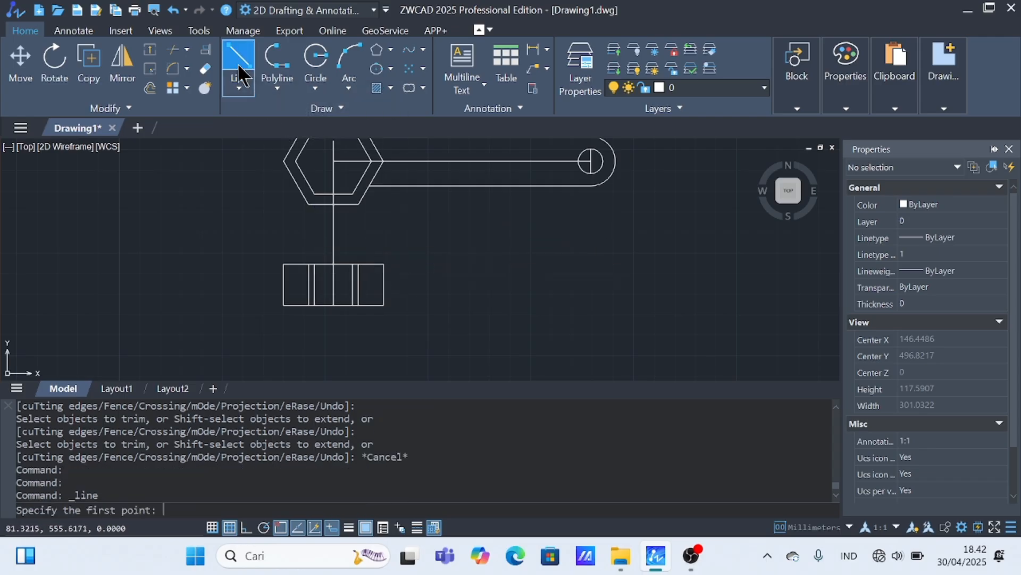
click(383, 305)
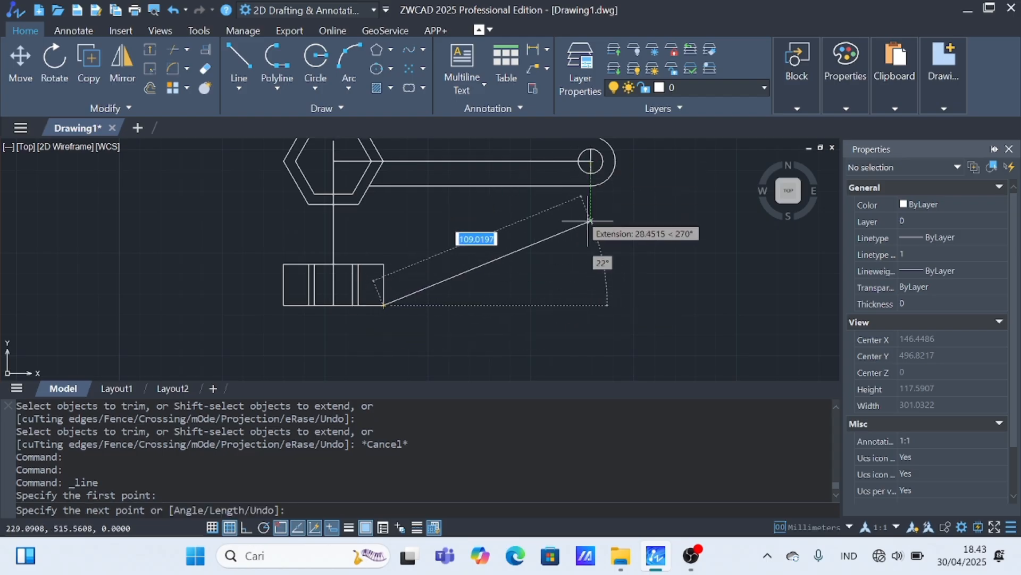
click(591, 305)
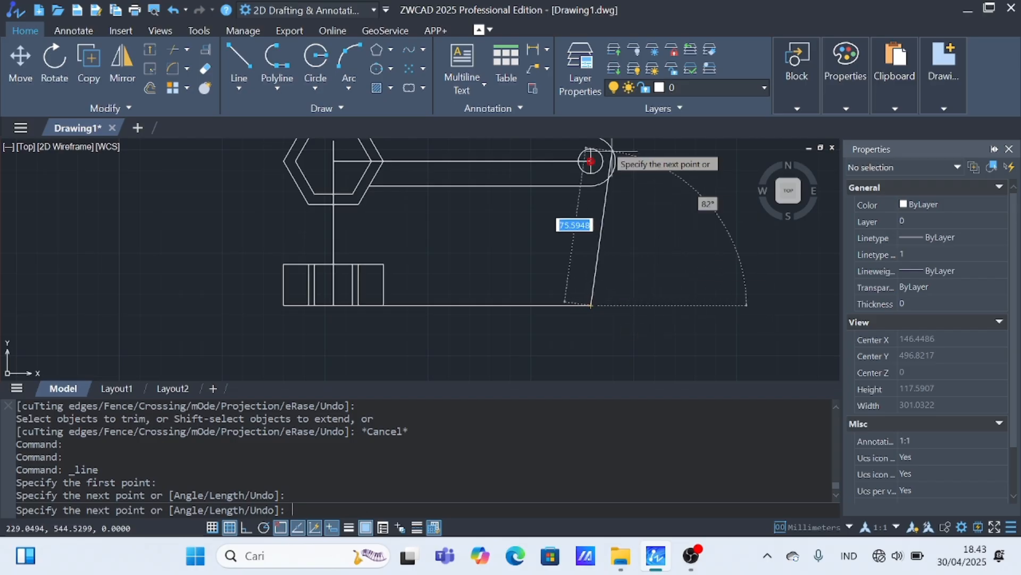
key(Escape)
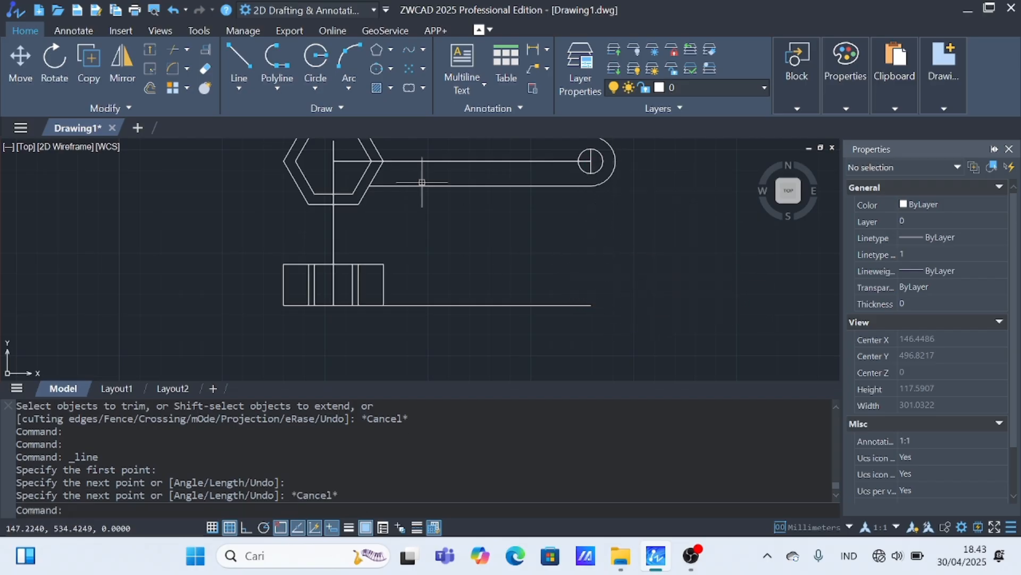
Draw a vertical line from the handle's rounded right end down to the base level, and connect it to the horizontal line's end.
click(230, 49)
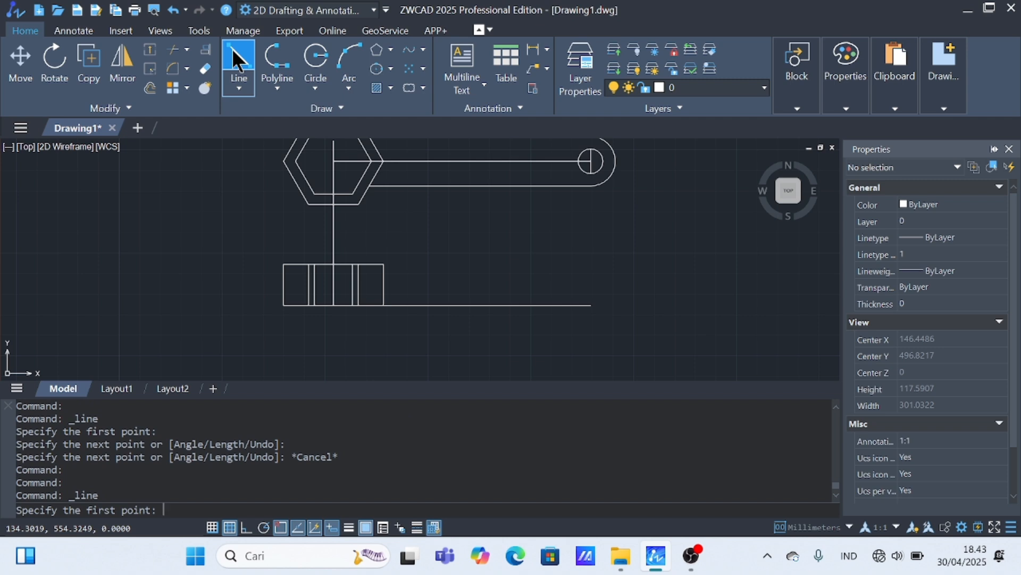
click(616, 160)
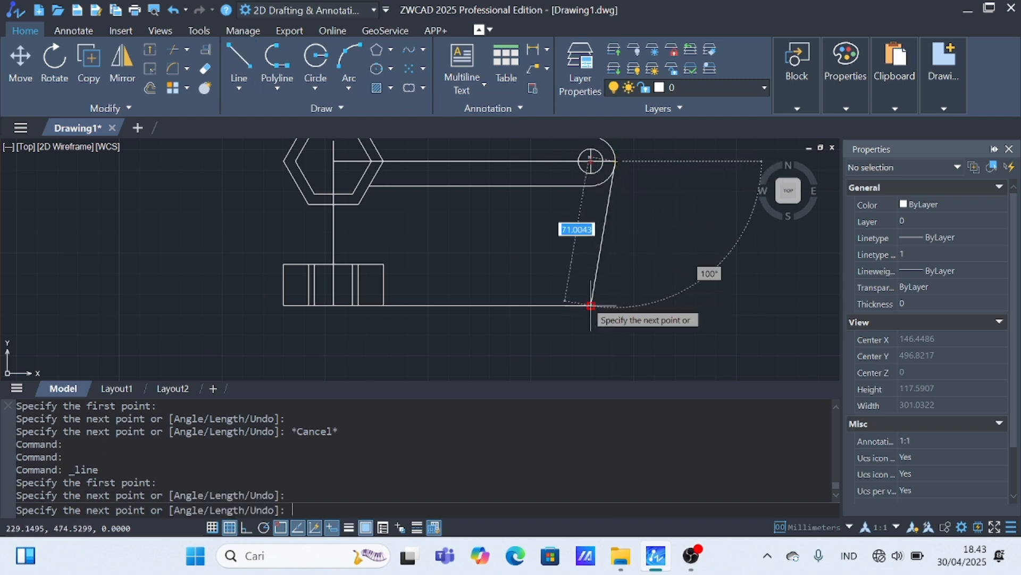
click(615, 305)
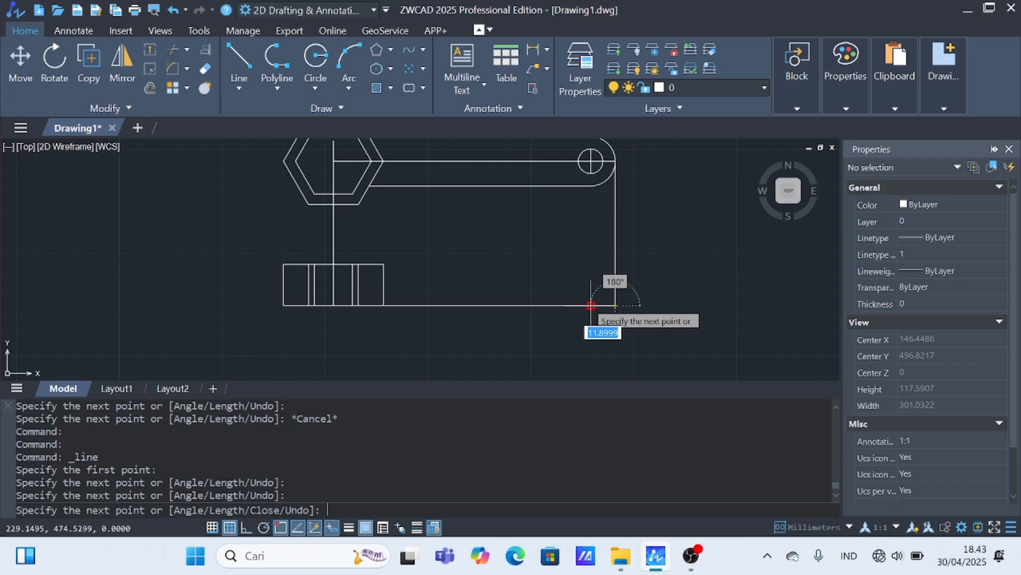
click(591, 305)
key(Escape)
Draw a vertical line from the rectangle's bottom edge up to the inner hexagon's right corner.
click(243, 61)
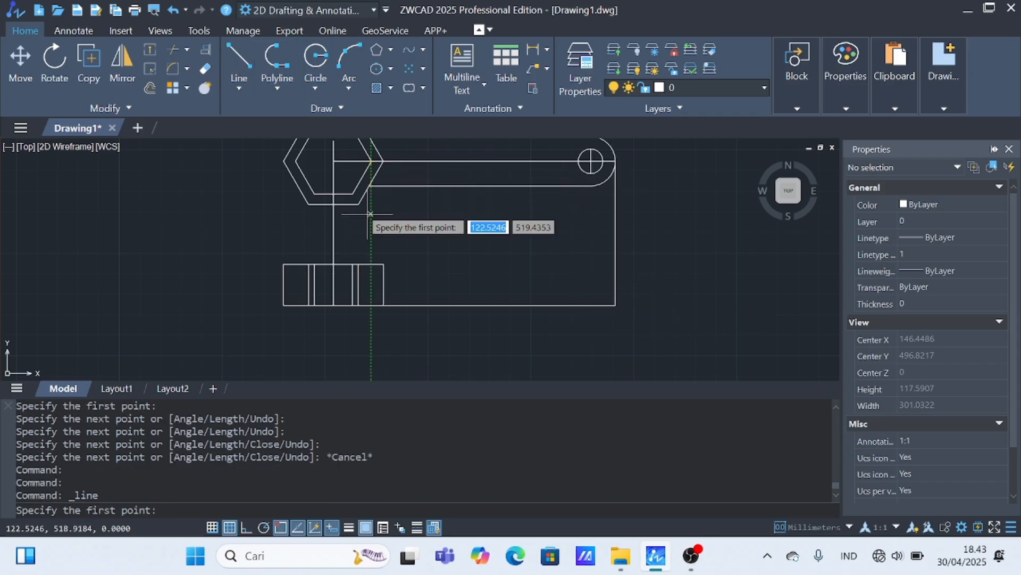
click(371, 306)
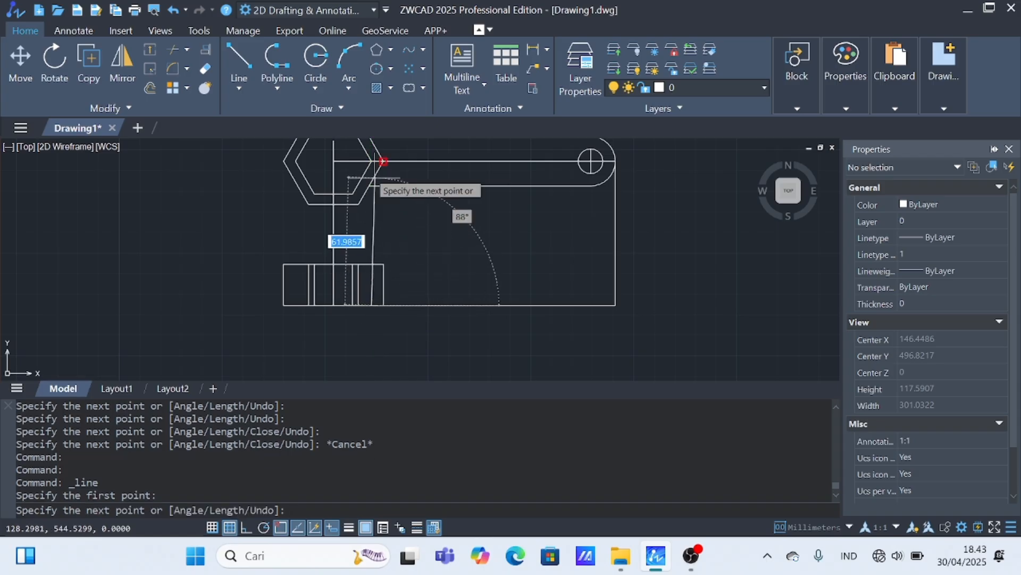
key(Escape)
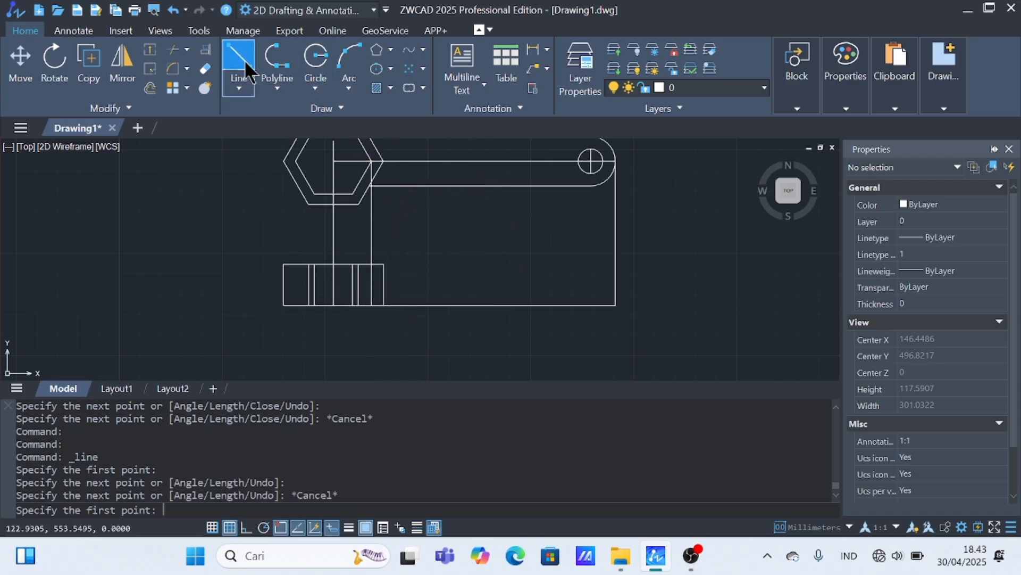
Draw a 6 mm vertical line upward from the lower end of the inner hexagon's right-corner projection line.
click(244, 60)
click(370, 306)
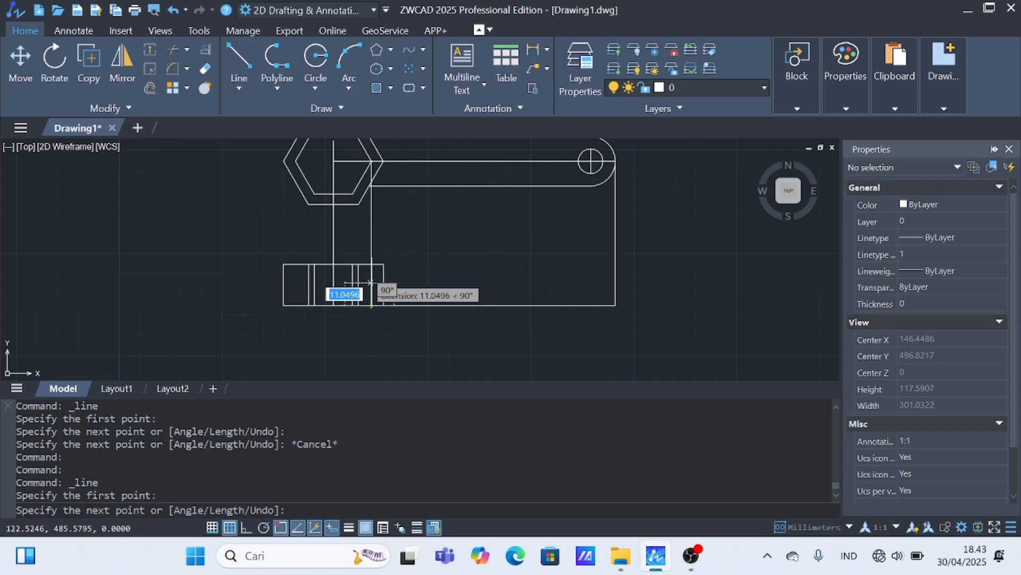
text(6)
key(Return)
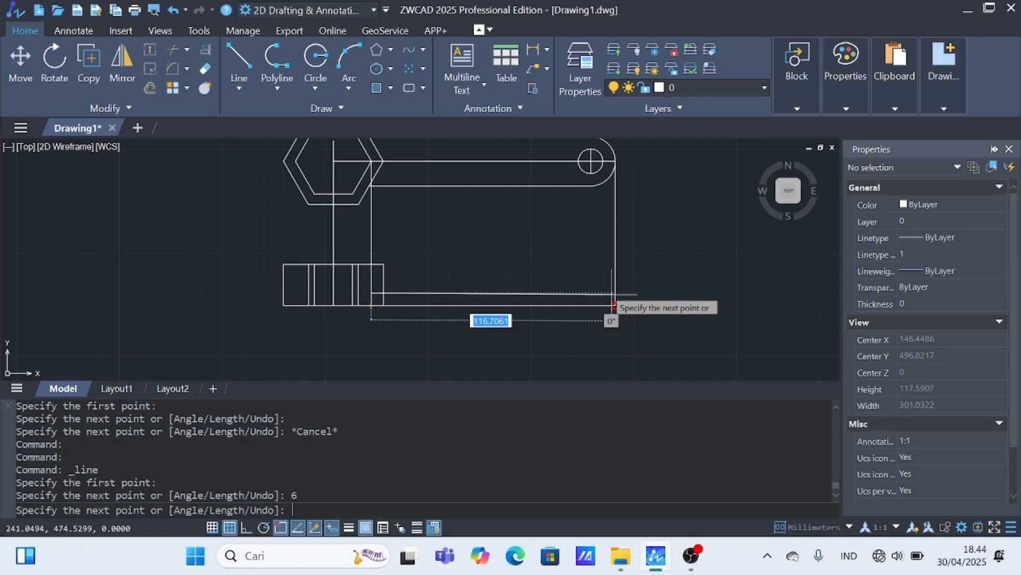
key(Escape)
Draw a 6 mm line up from the base line's right end, continuing horizontally to the inner hexagon's right-corner projection line.
click(239, 59)
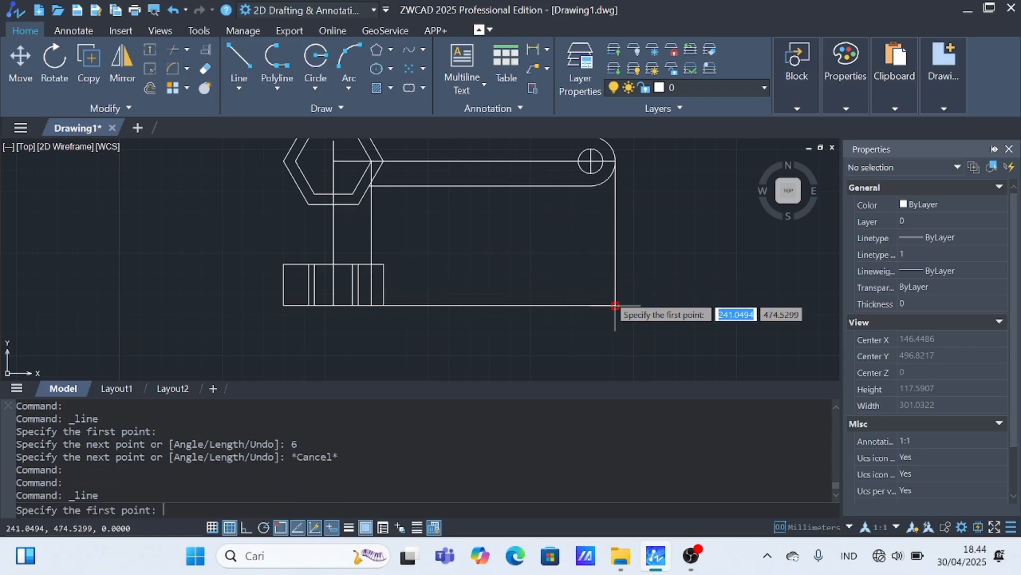
click(616, 306)
text(6)
key(Return)
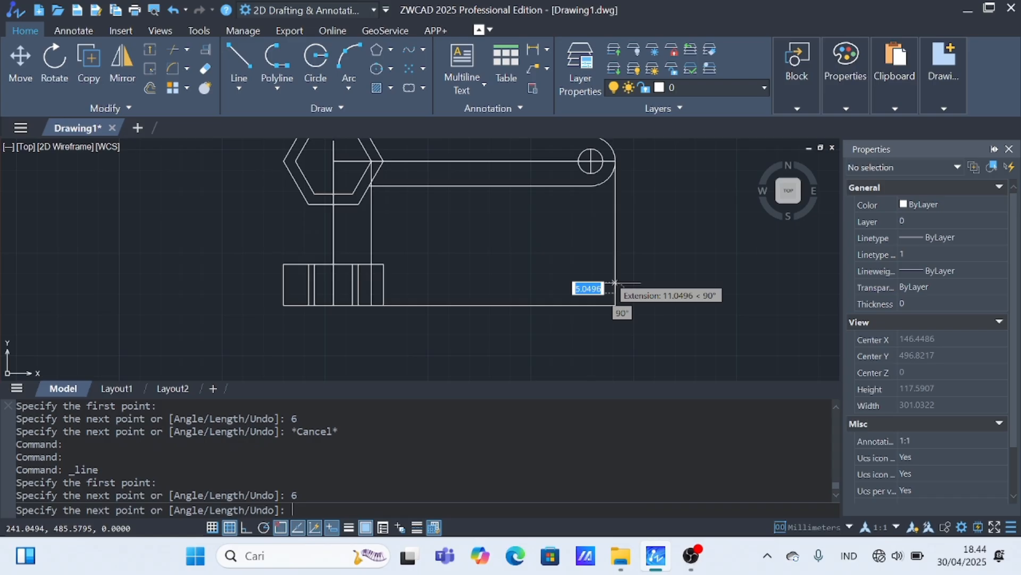
click(371, 294)
key(Escape)
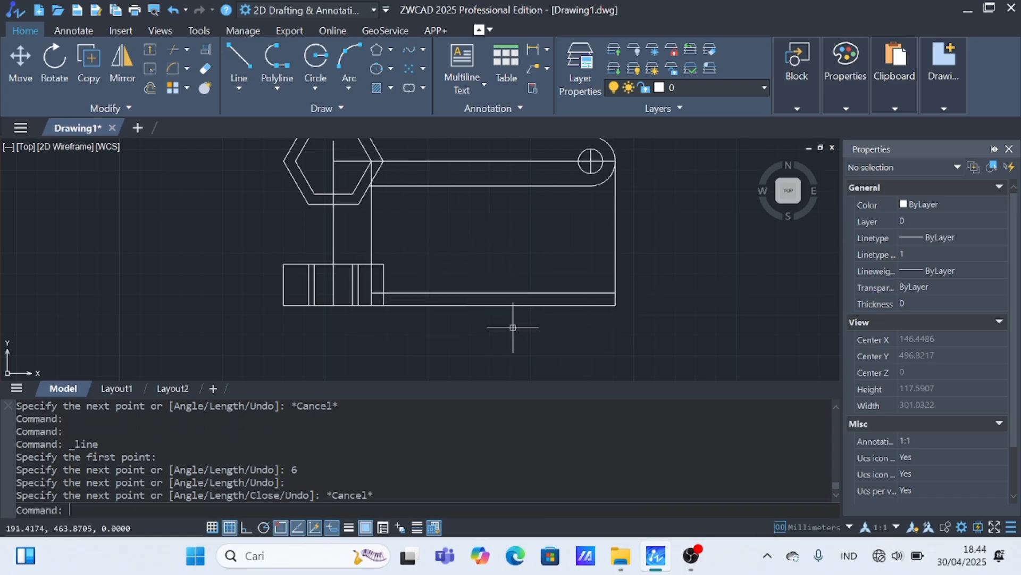
Try trimming the right-corner projection line and the handle's upper edge inside the rectangle, and undo the trim.
click(181, 56)
click(373, 186)
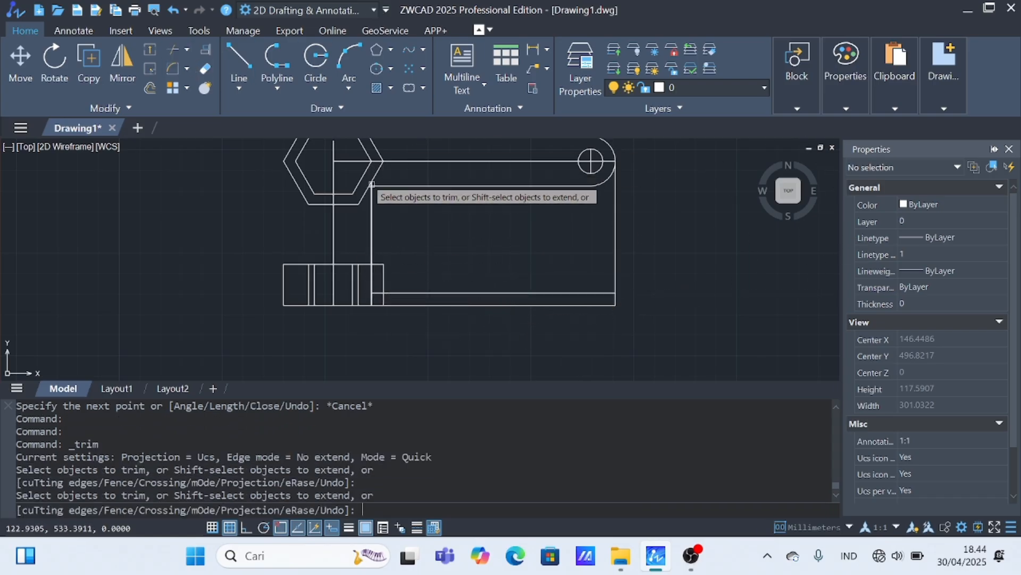
click(371, 234)
click(378, 292)
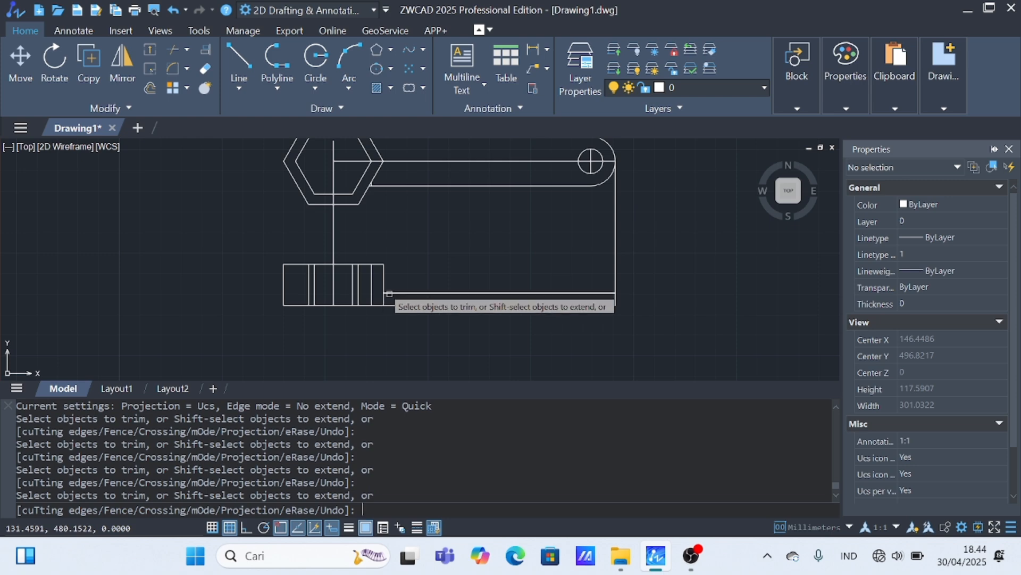
click(172, 11)
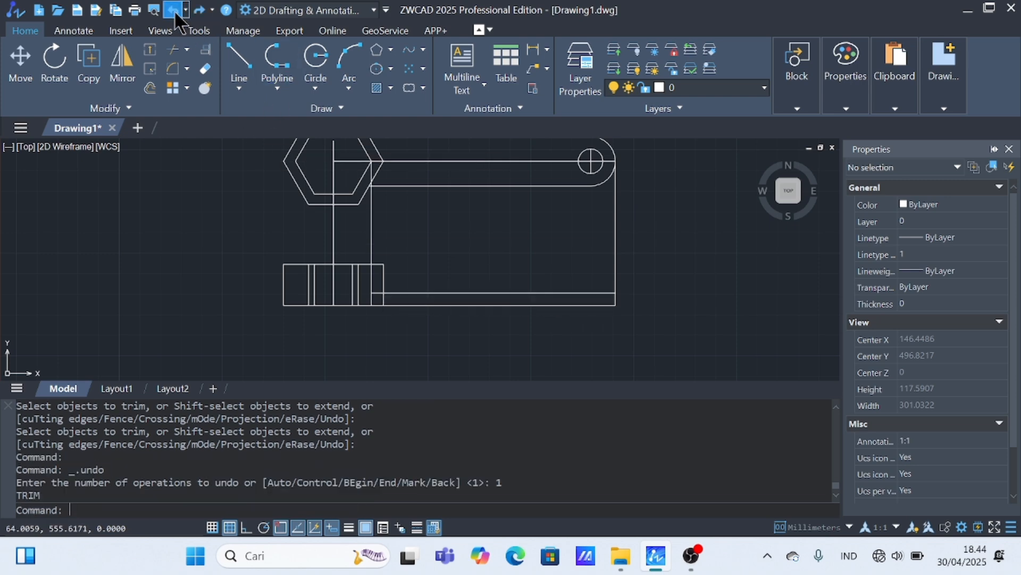
Trim the right-corner projection line between the views and the rectangle's right edge below the handle's upper edge.
click(174, 52)
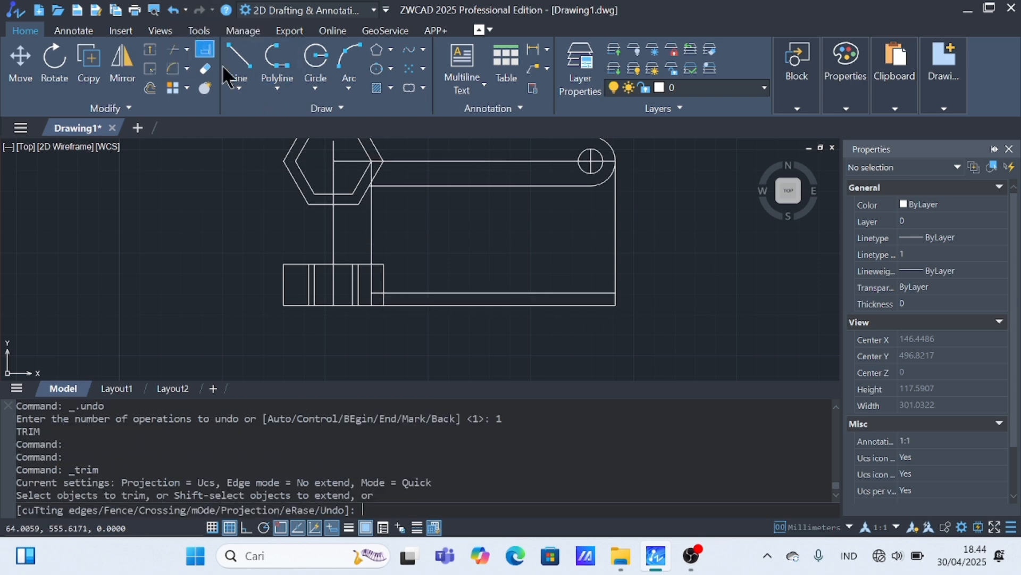
click(371, 224)
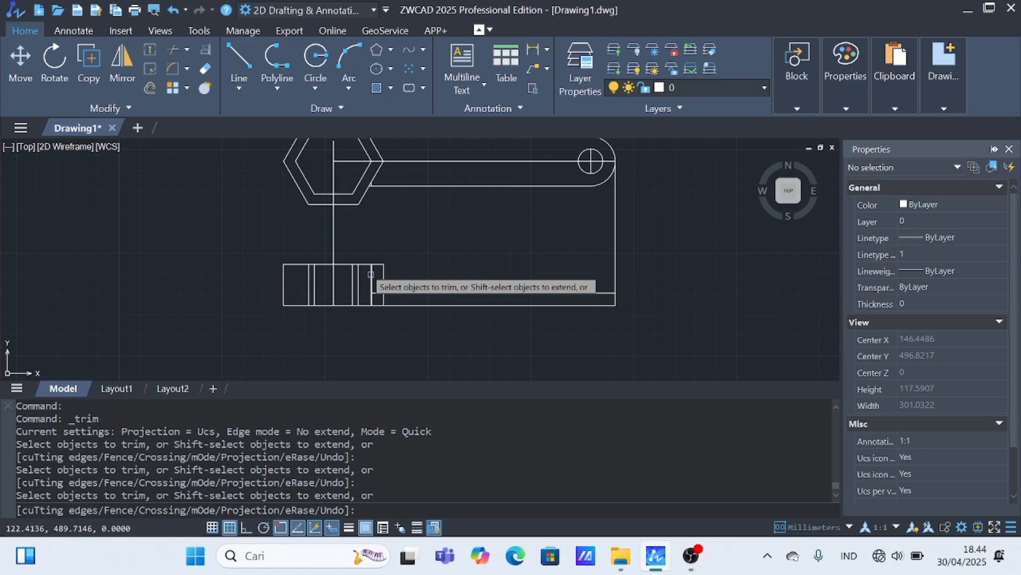
click(383, 299)
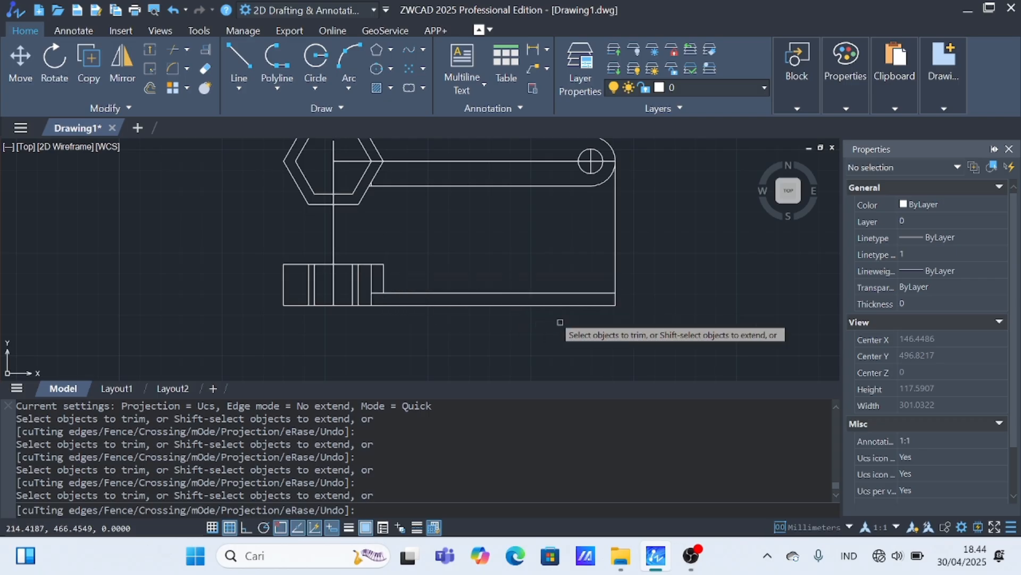
key(Escape)
click(240, 67)
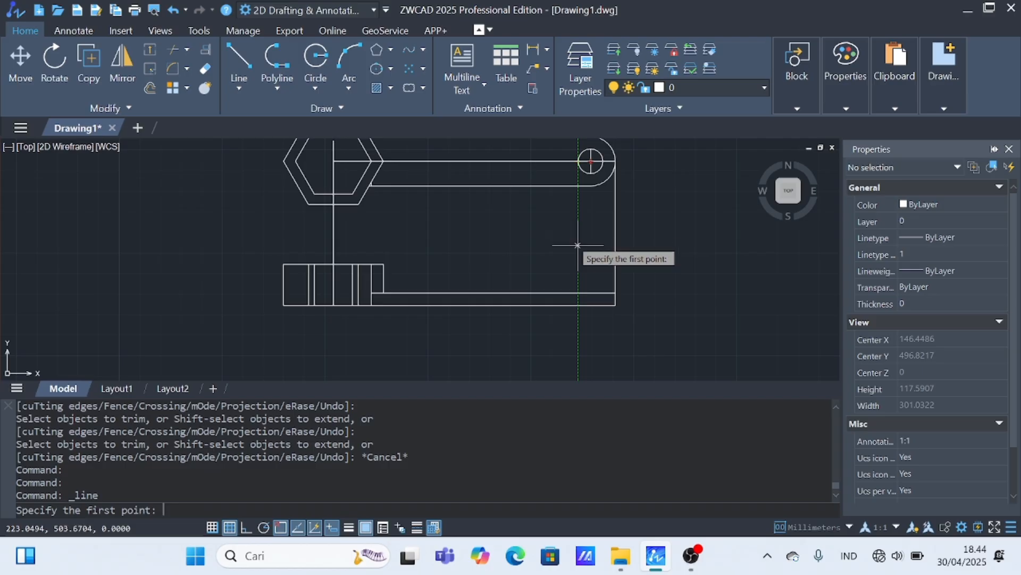
click(578, 293)
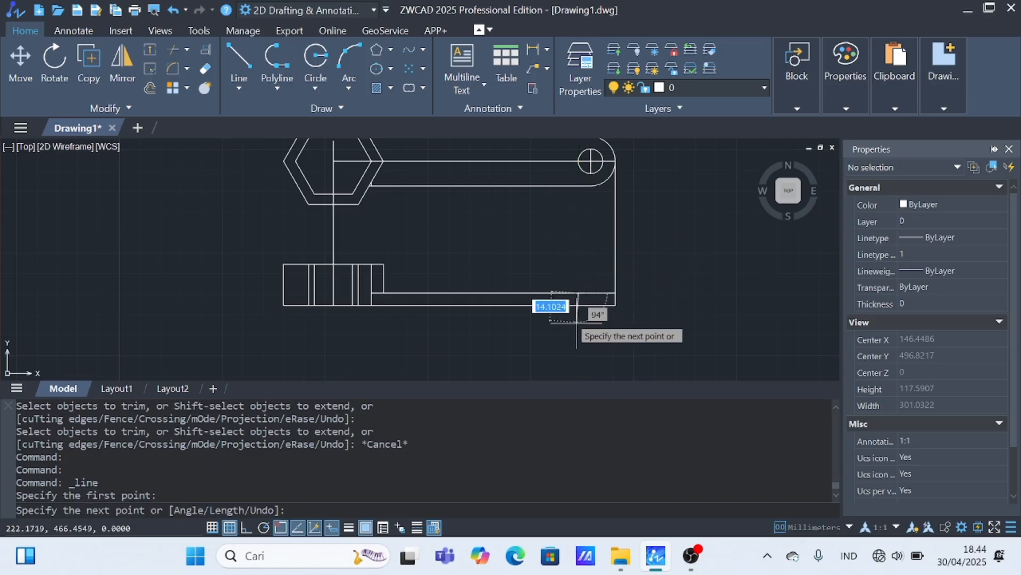
key(Escape)
Draw a vertical projection line from the handle's bottom edge in the lower view up to the small circle's left quadrant.
click(234, 69)
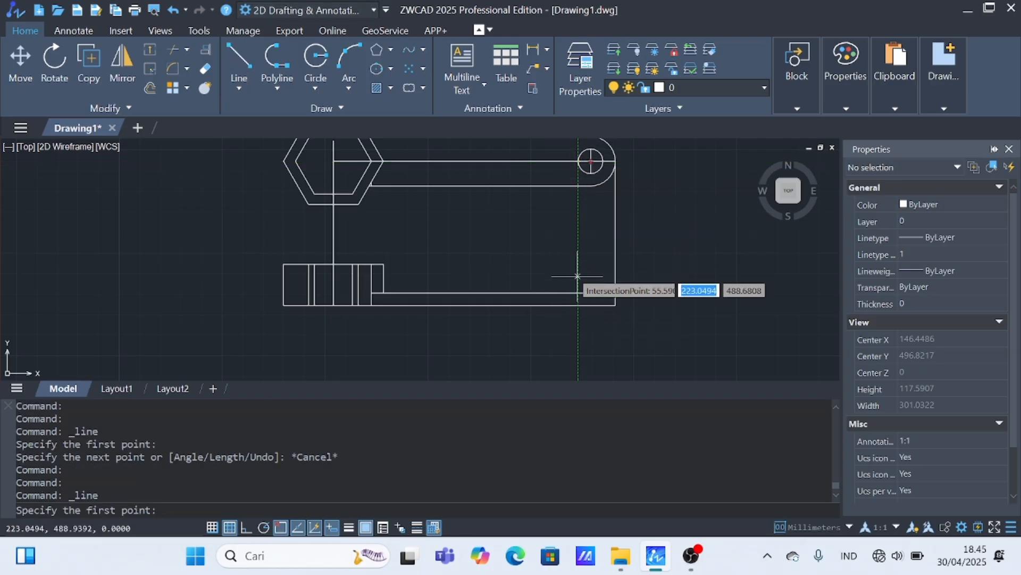
click(578, 293)
click(586, 161)
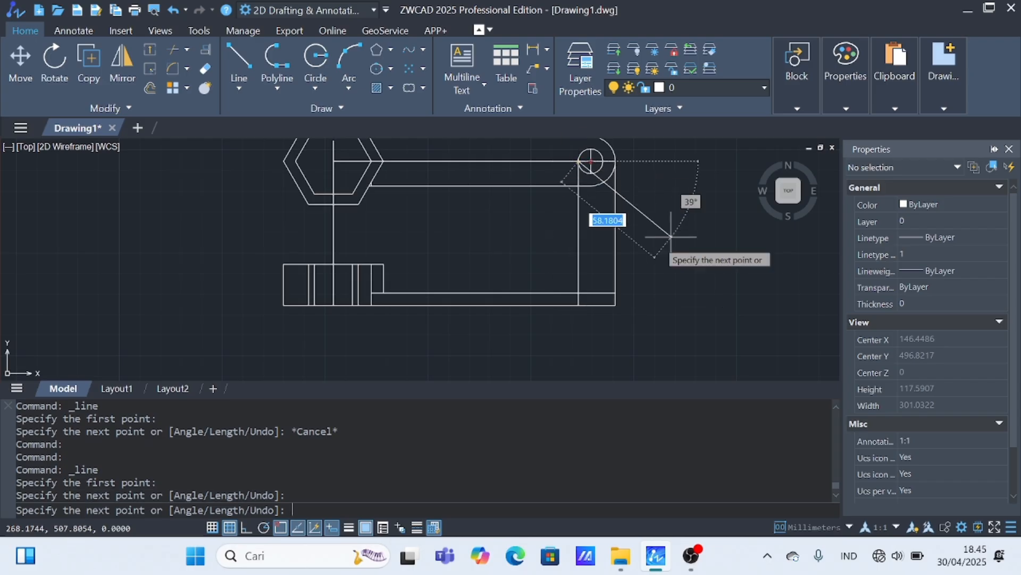
key(Escape)
Draw a vertical projection line from the handle's bottom edge in the lower view up to the small circle's right quadrant.
click(239, 62)
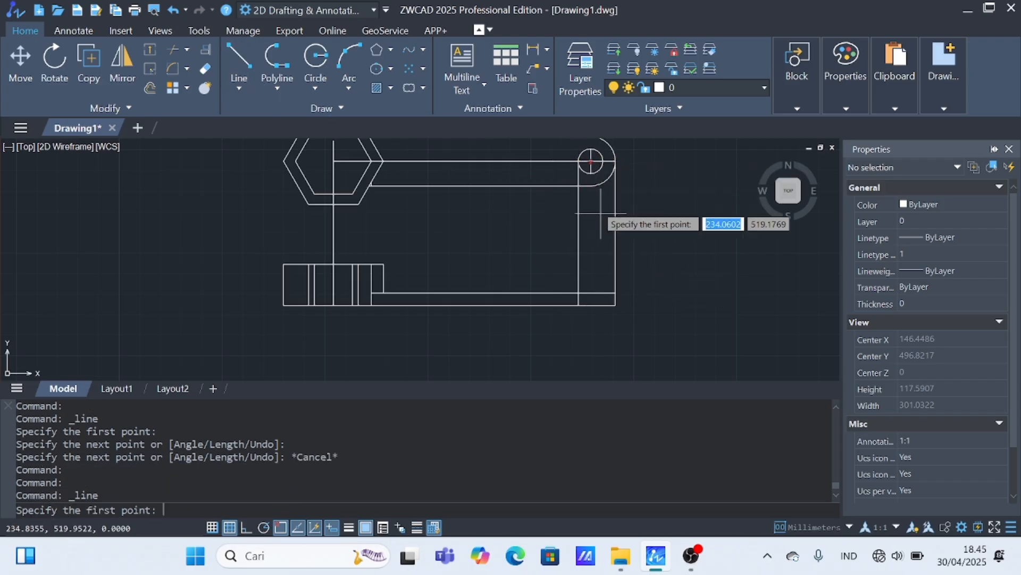
click(603, 305)
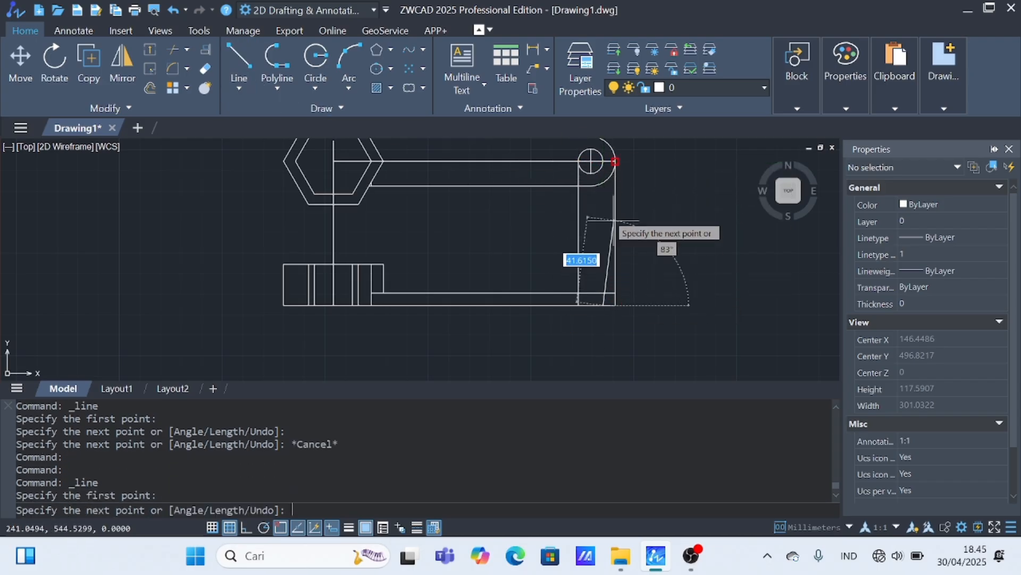
click(603, 162)
key(Escape)
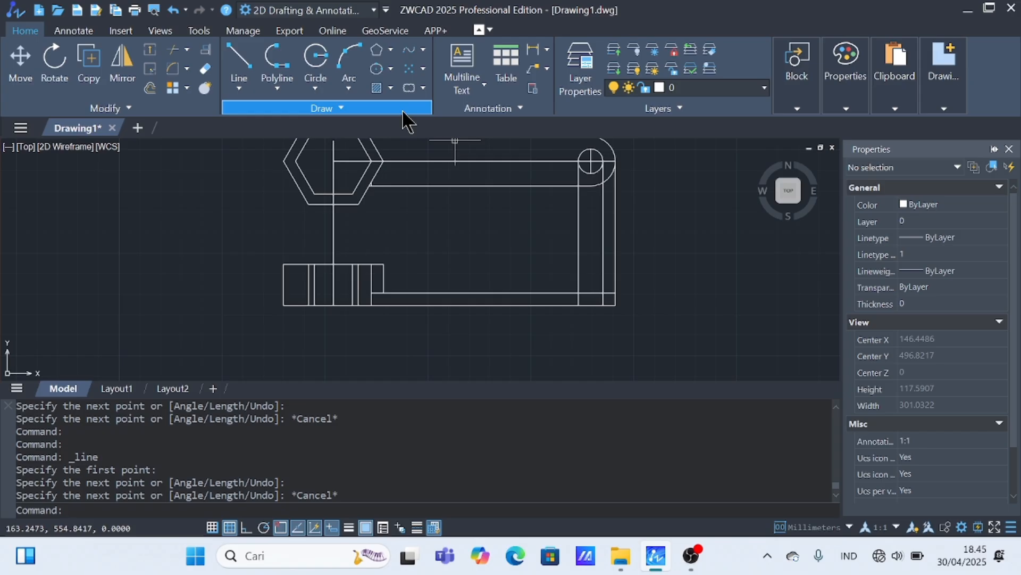
Draw a vertical axis line about 101 mm long through the small circle's center, extending beyond both views.
click(237, 67)
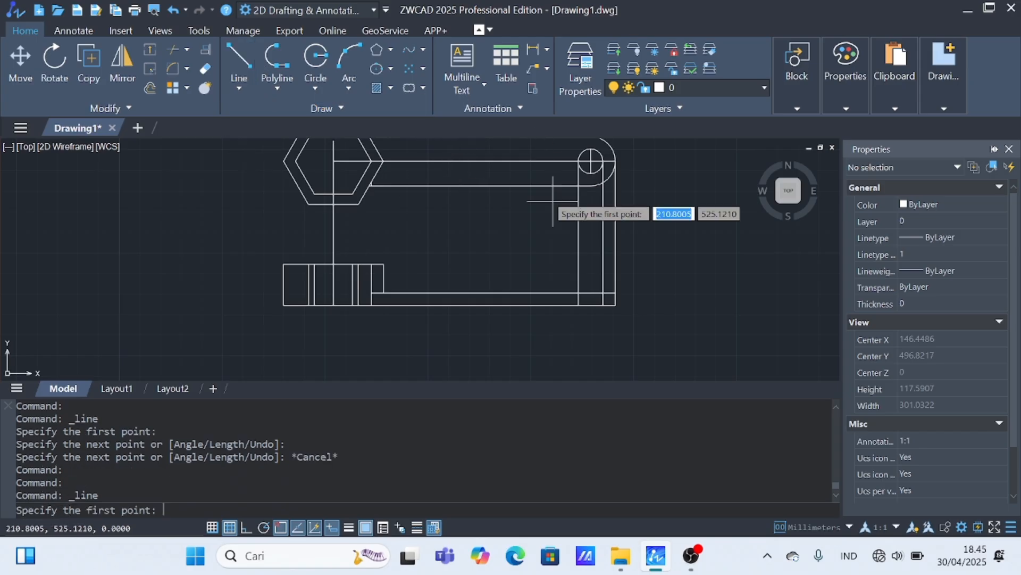
scroll(553, 202, down, 4)
scroll(564, 181, up, 4)
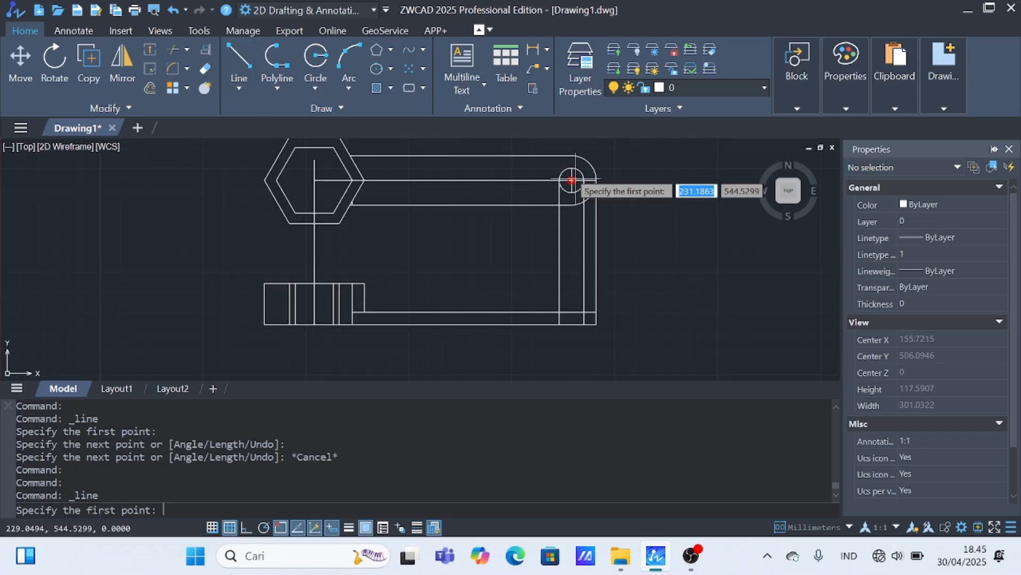
click(571, 141)
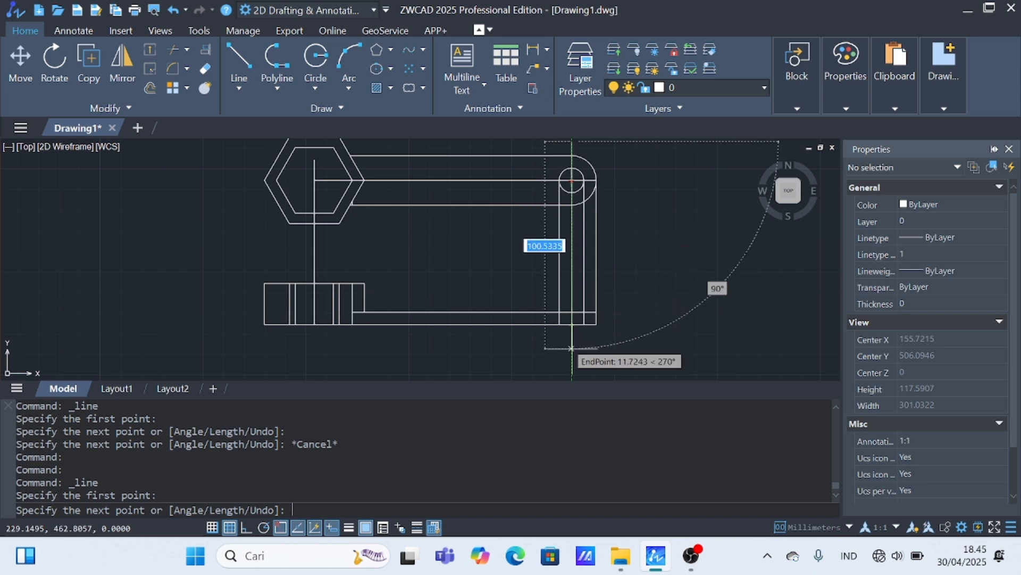
click(572, 349)
key(Escape)
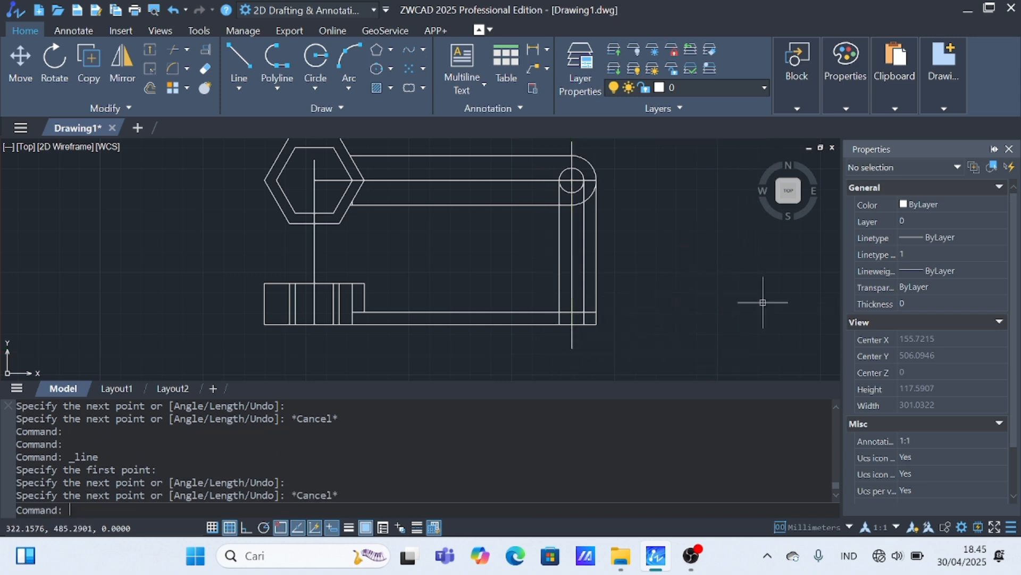
Trim the small circle's two projection lines and the handle's end projection line above the lower view.
click(174, 49)
click(582, 188)
click(558, 195)
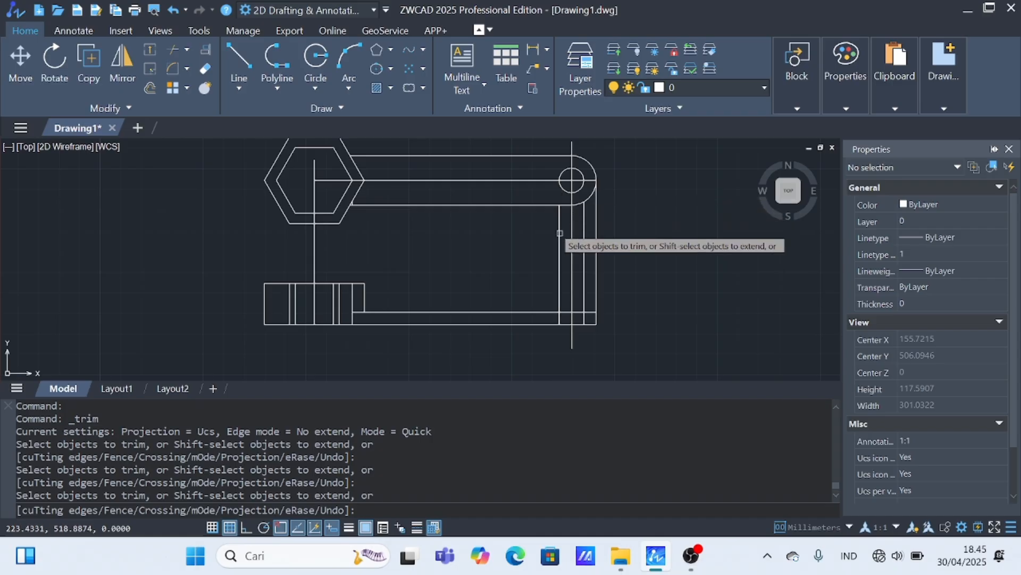
click(559, 233)
click(584, 244)
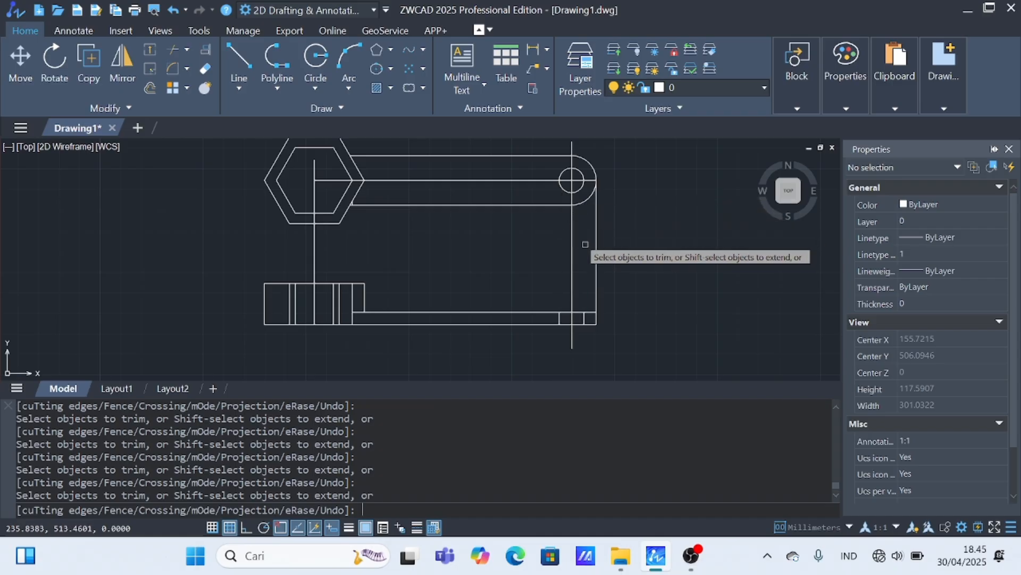
click(596, 246)
scroll(365, 194, up, 4)
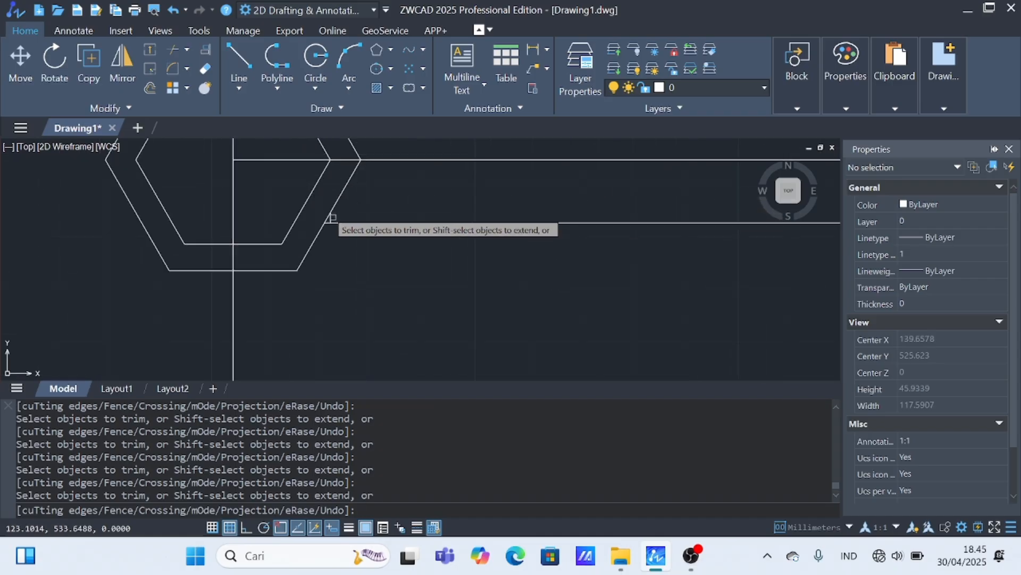
scroll(392, 266, down, 6)
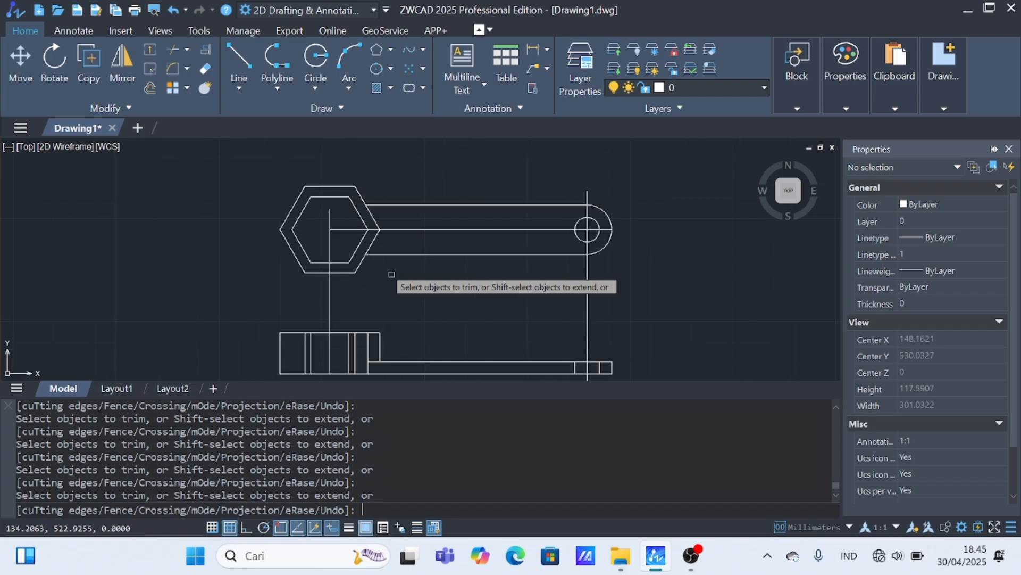
scroll(395, 299, up, 2)
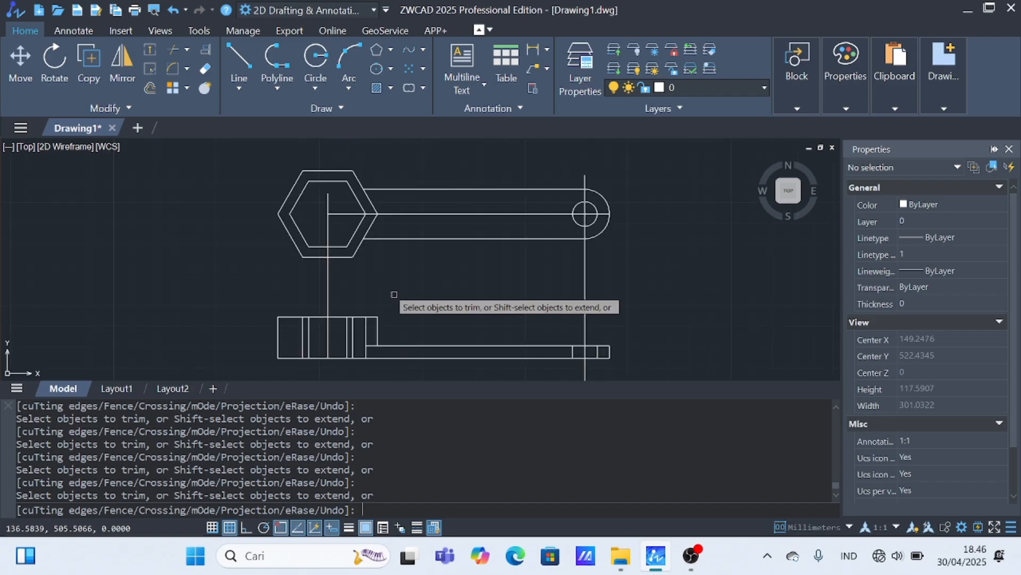
key(Escape)
Set the linetype of the inner hexagon's three projection lines inside the lower rectangle to DASHED2.
click(309, 333)
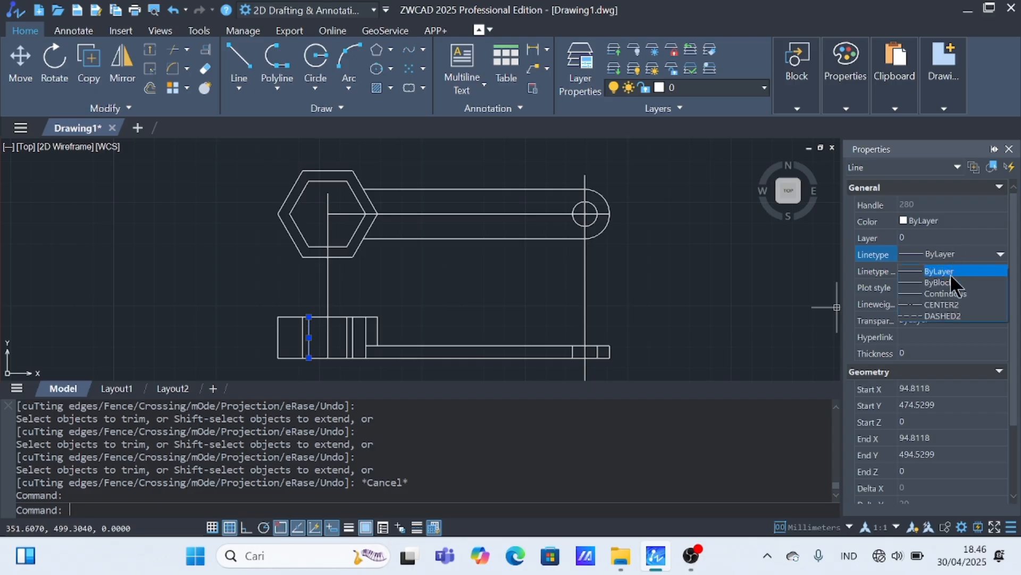
click(944, 308)
key(Escape)
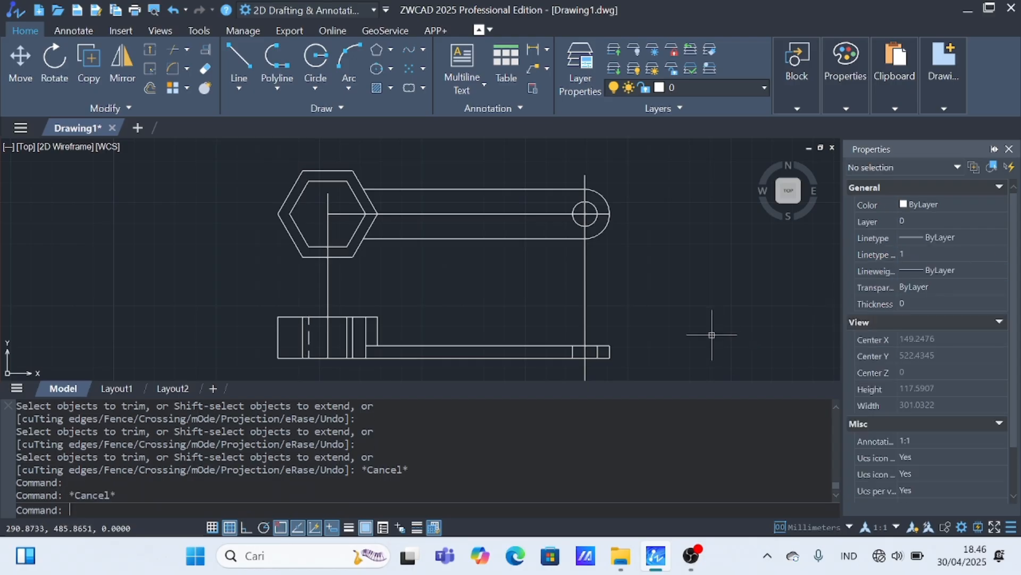
click(347, 339)
click(927, 255)
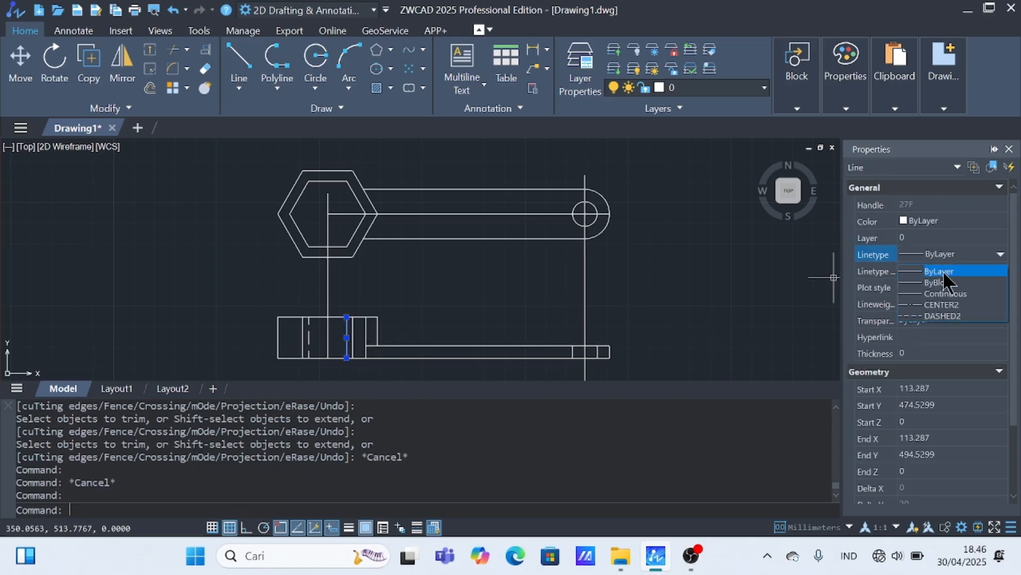
click(943, 317)
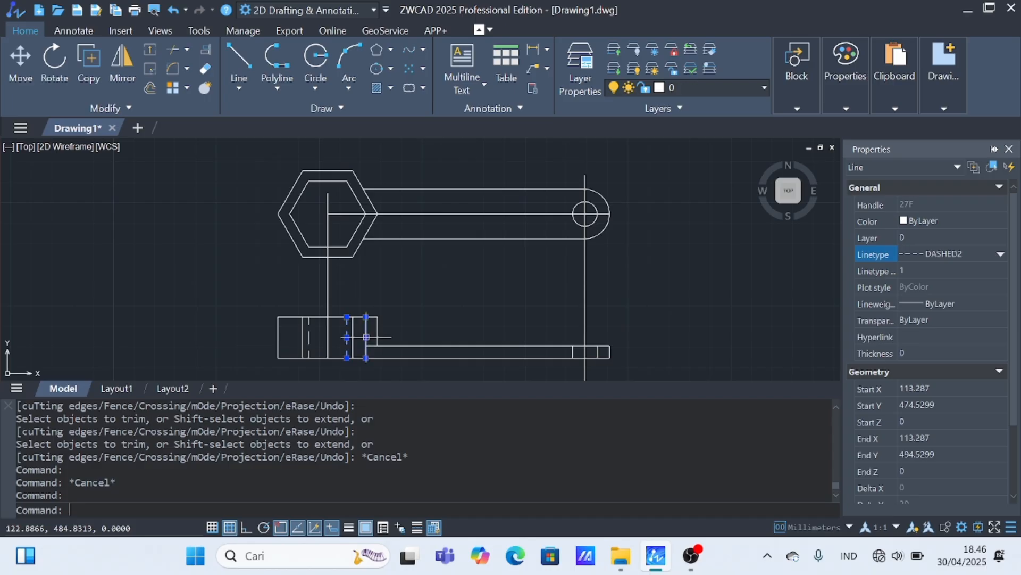
click(366, 337)
key(Escape)
click(366, 337)
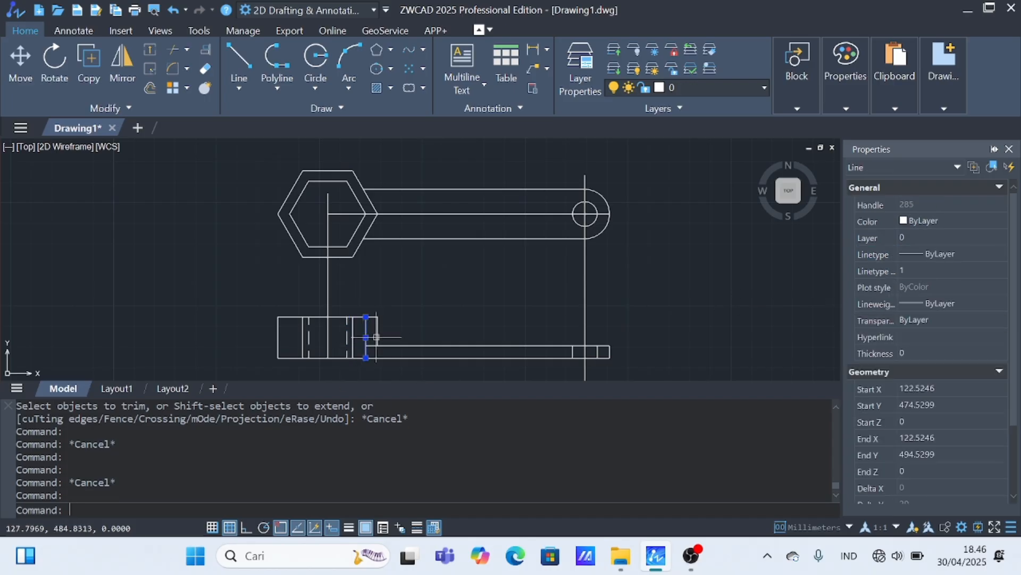
click(953, 256)
click(941, 319)
key(Escape)
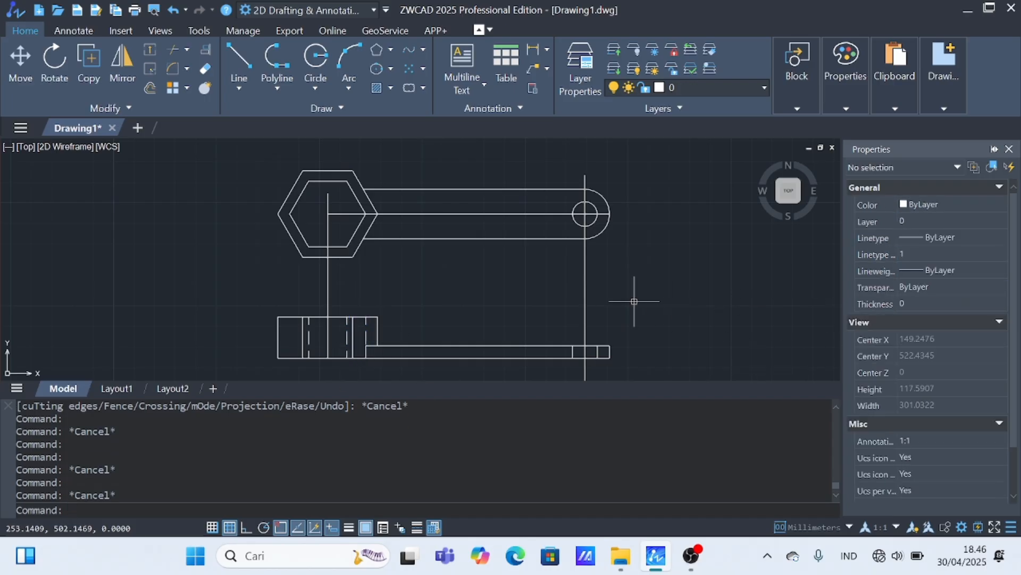
Set the linetype of the small circle's vertical axis line and the handle's horizontal center line to CENTER2.
click(586, 301)
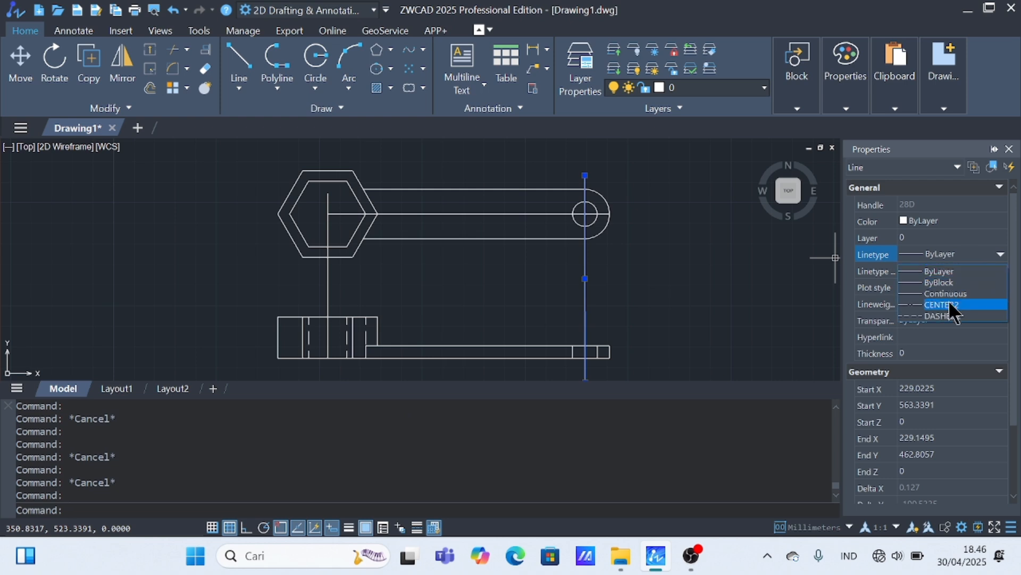
click(950, 314)
key(Escape)
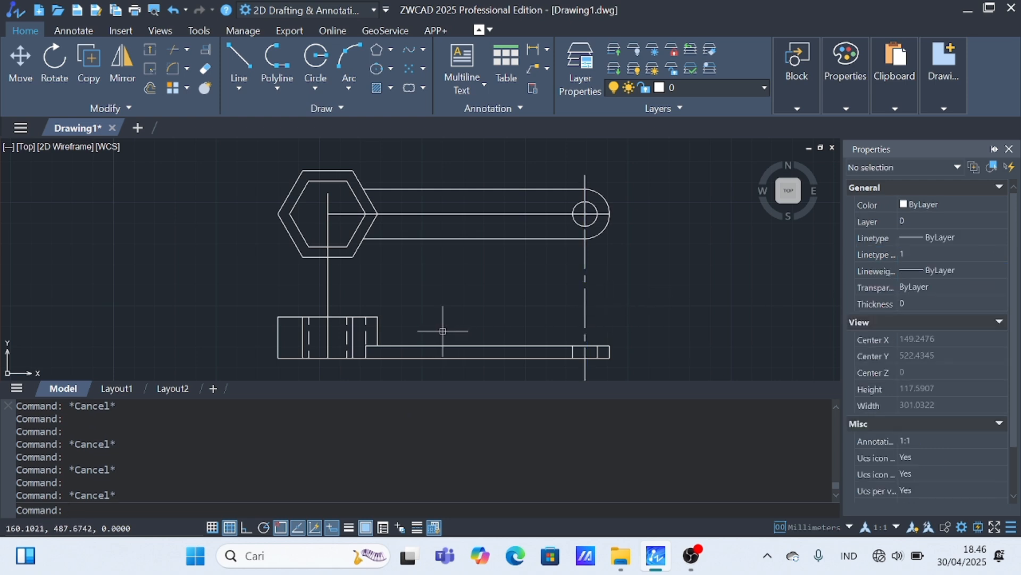
click(419, 213)
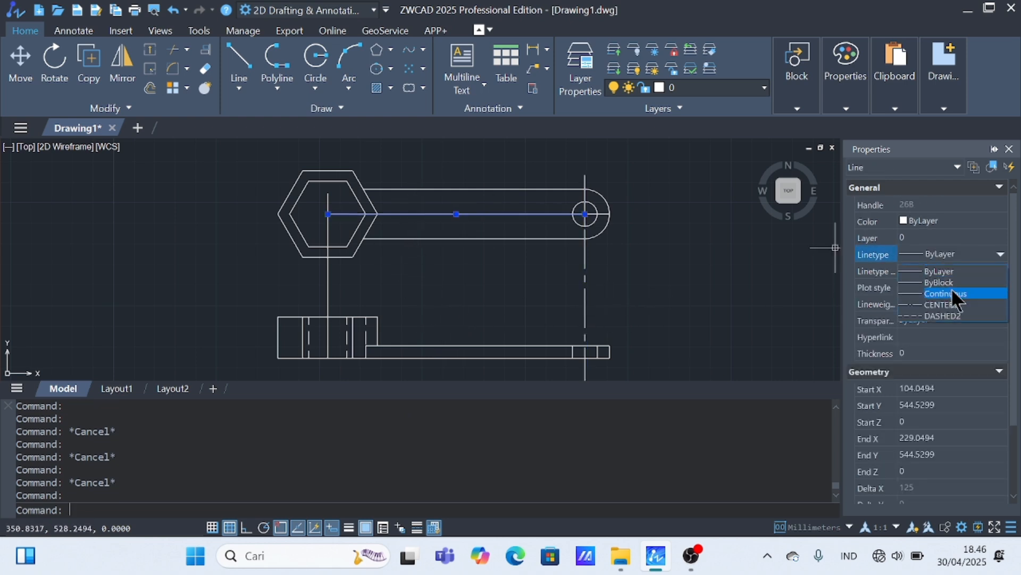
key(Escape)
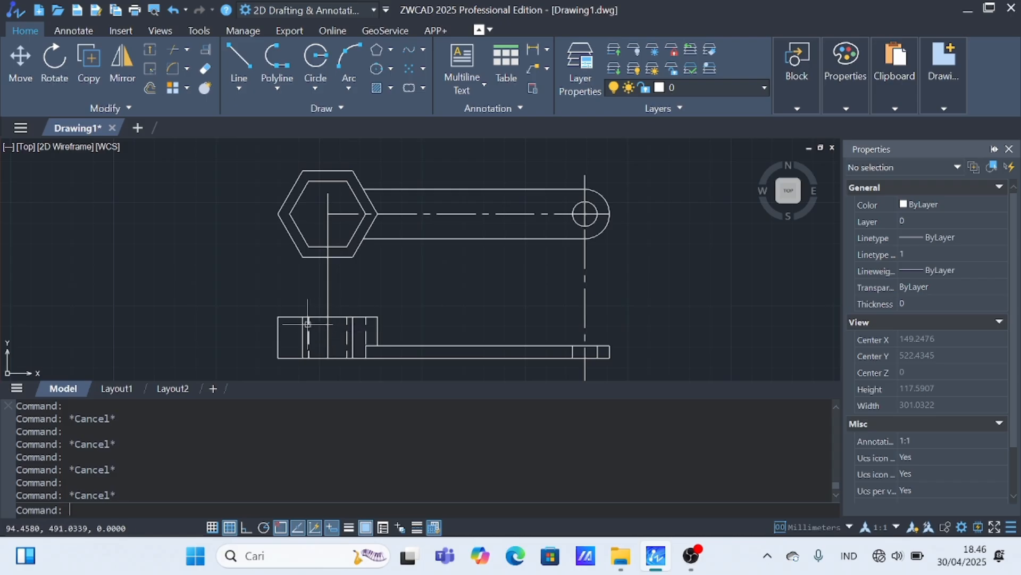
click(227, 74)
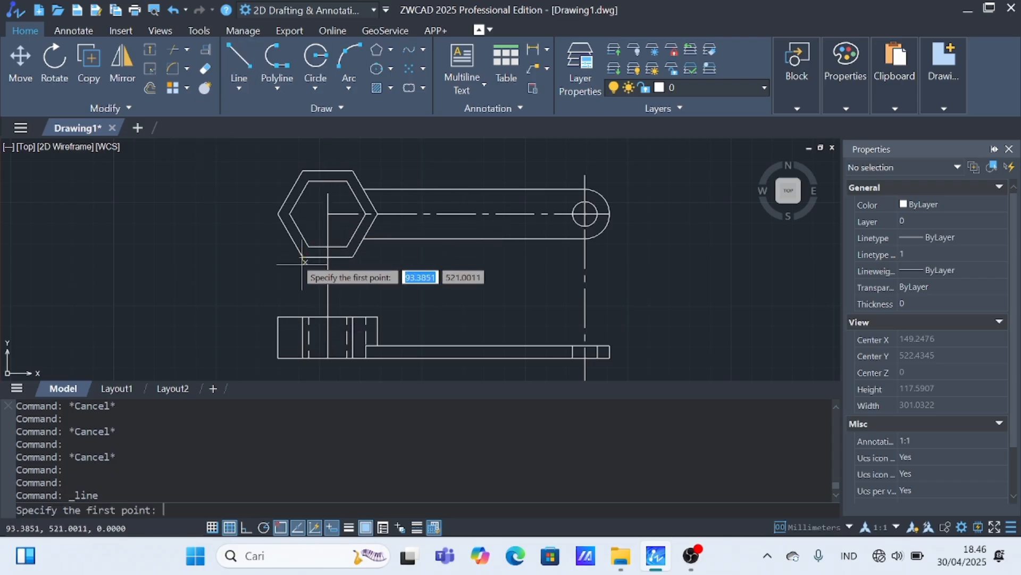
click(289, 317)
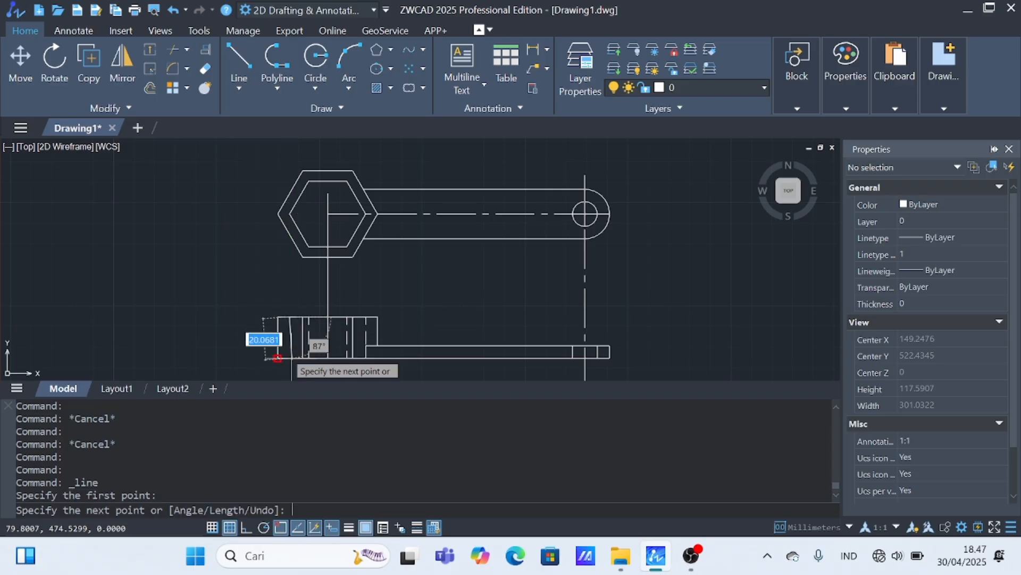
key(Escape)
Draw a vertical projection line from the lower rectangle's bottom edge up to the inner hexagon's left corner.
click(239, 59)
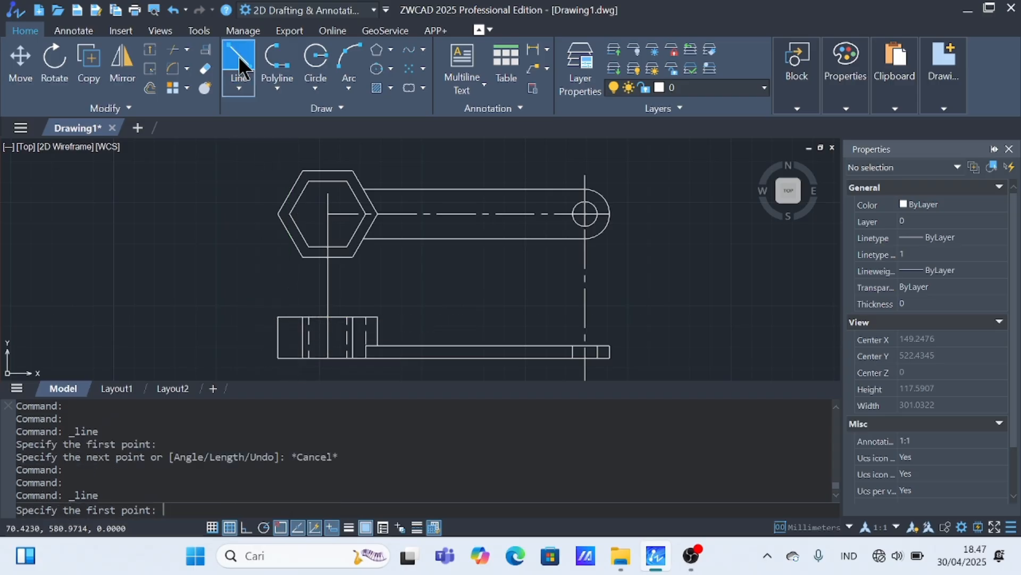
click(289, 316)
click(290, 214)
key(Escape)
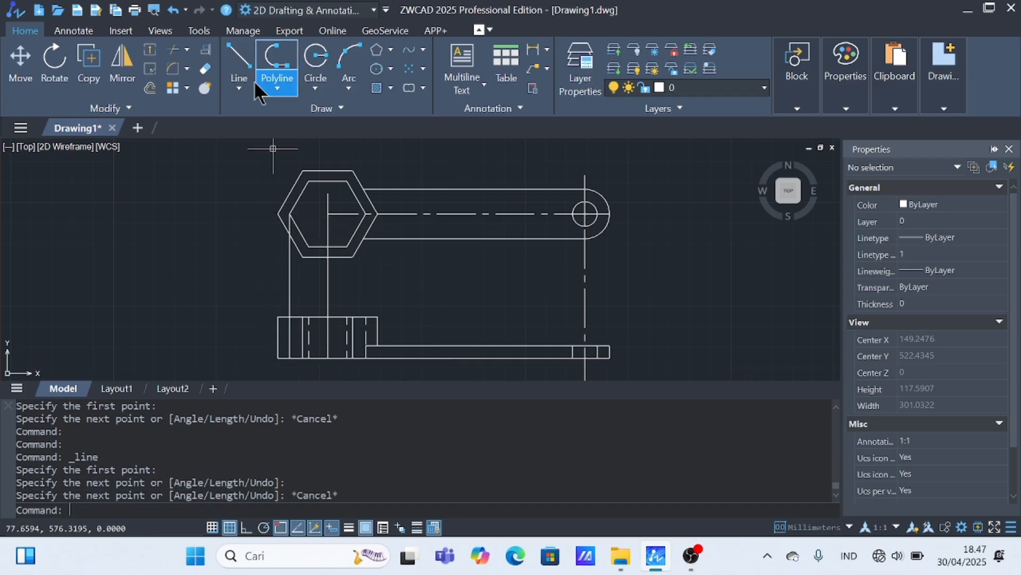
click(239, 62)
key(Escape)
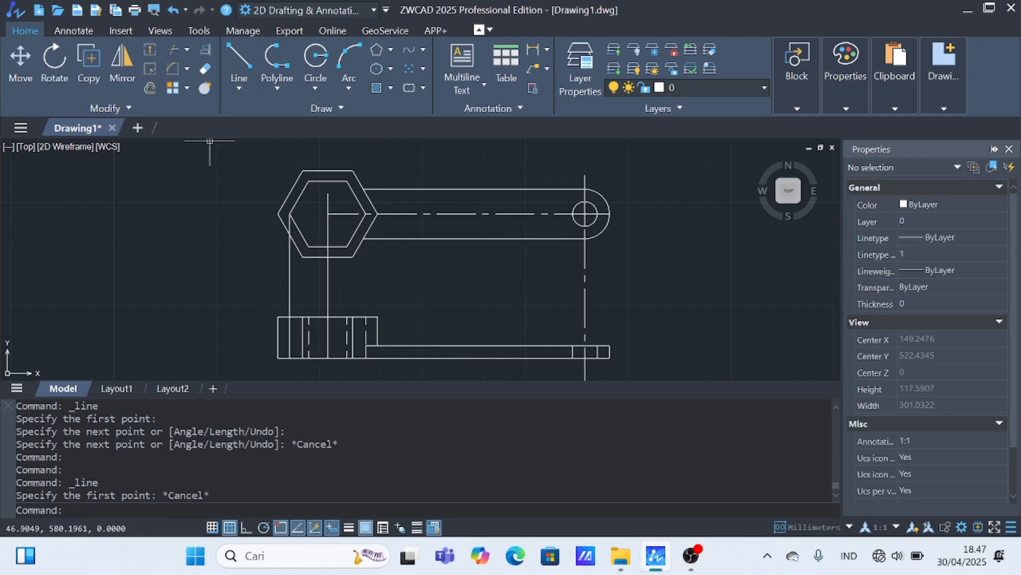
Trim the inner hexagon's left-corner projection line above the lower rectangle and set the remaining segment's linetype to DASHED2.
click(176, 51)
click(289, 224)
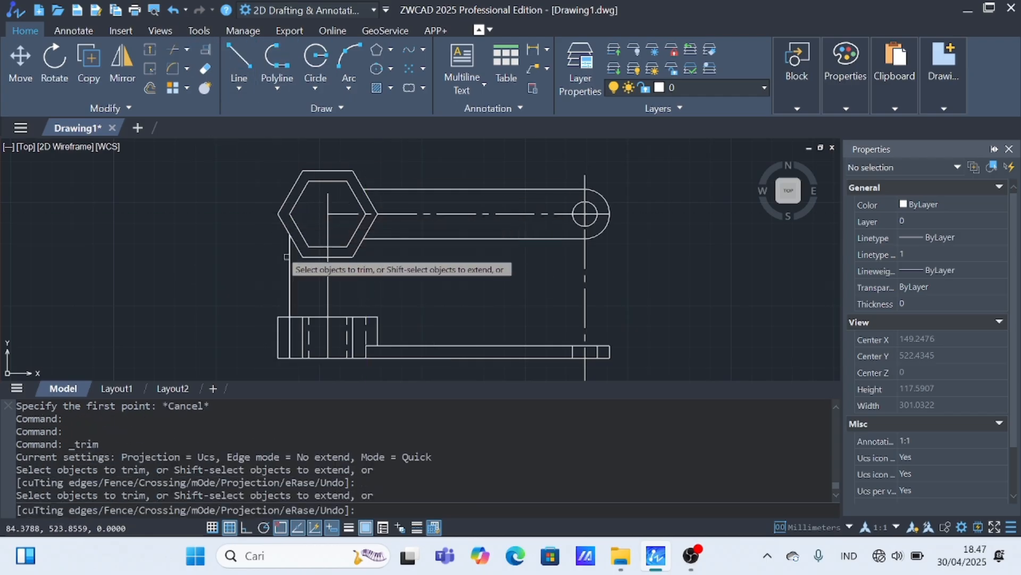
click(289, 255)
key(Escape)
click(290, 339)
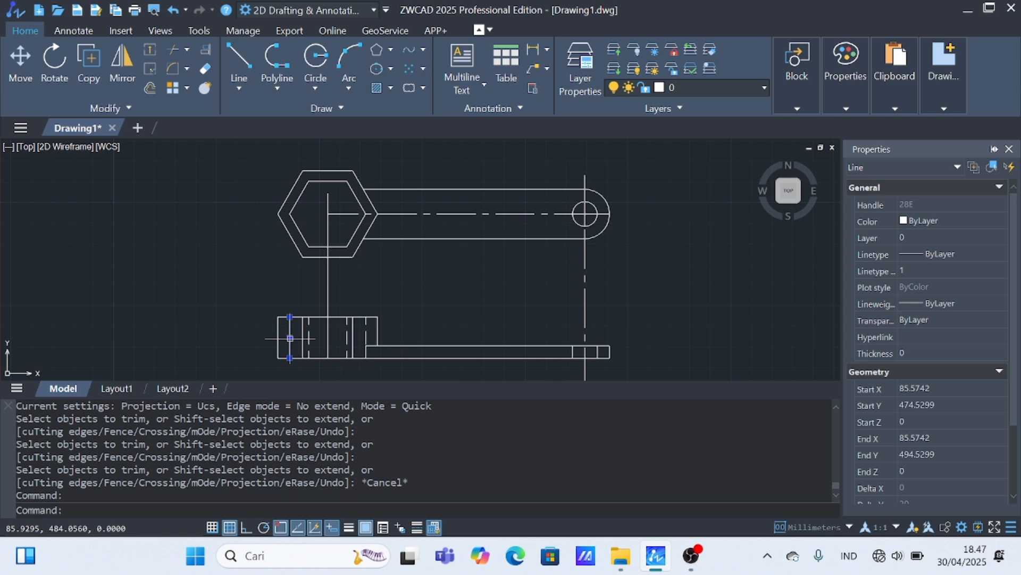
click(944, 255)
click(955, 309)
key(Escape)
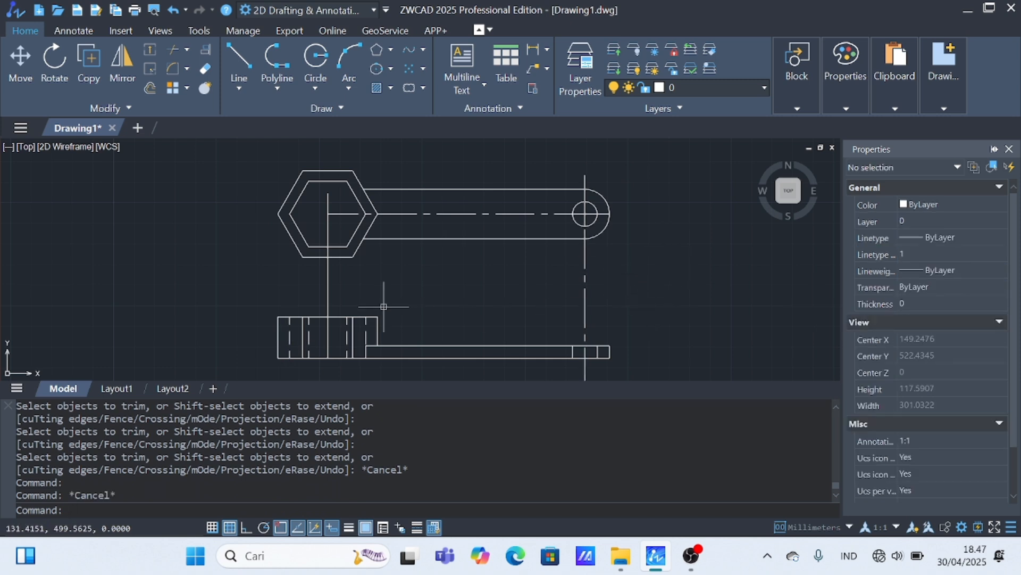
Set the linetype of the vertical projection line through the hexagon's center to CENTER2.
click(328, 233)
click(947, 254)
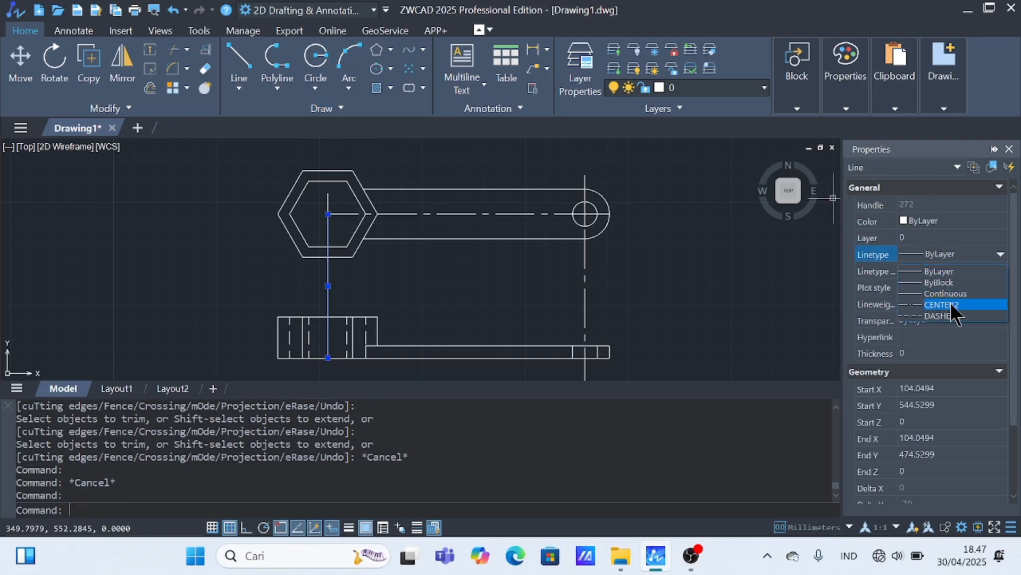
click(953, 310)
key(Escape)
Draw two lines from the hexagon's center, one horizontal past its left corner and one about 35 mm straight up past its upper edge.
click(239, 64)
click(328, 214)
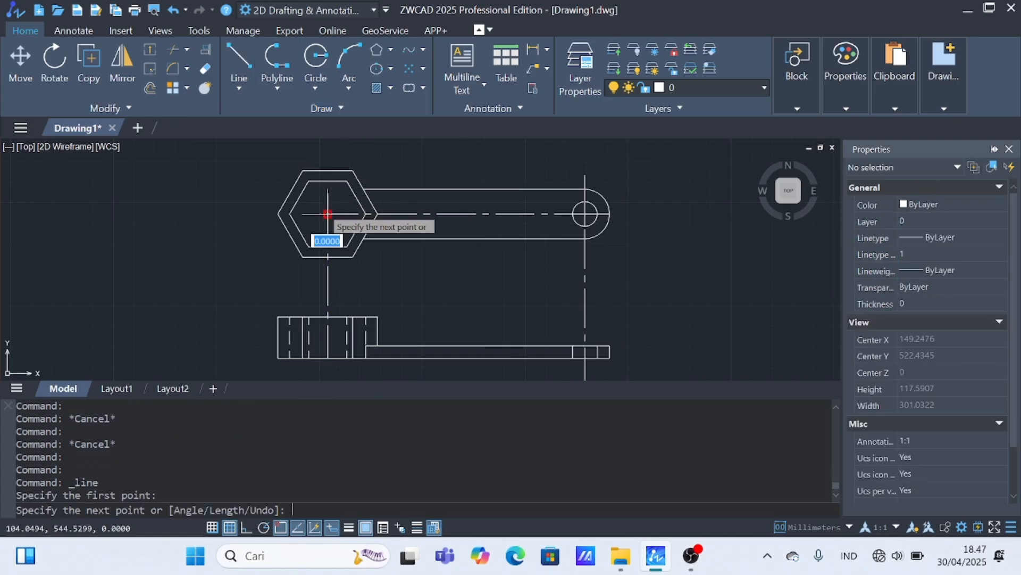
key(Escape)
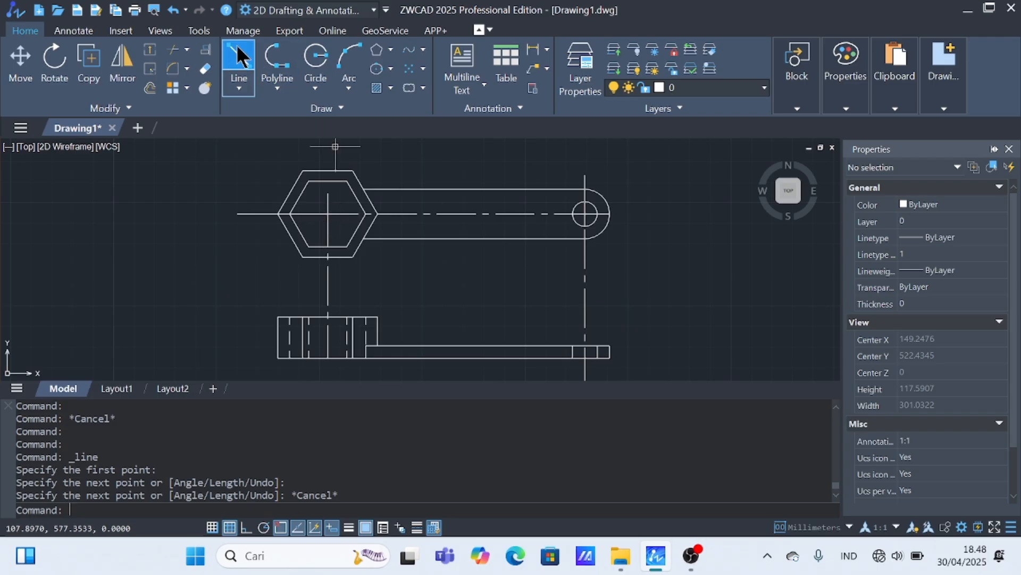
click(239, 64)
click(308, 205)
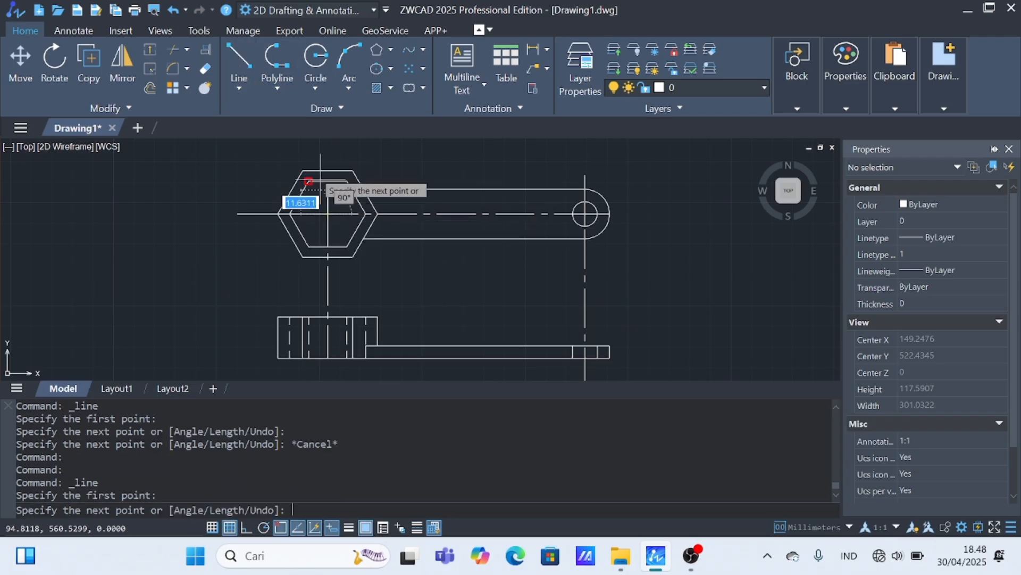
click(327, 140)
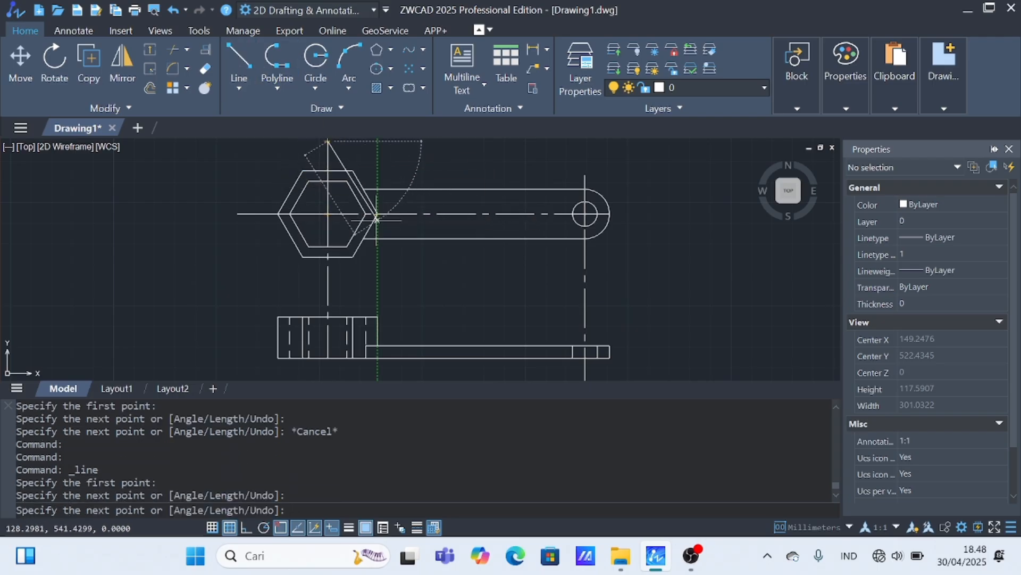
key(Escape)
click(339, 150)
key(Escape)
Set the linetype of the two axis lines extending left and up from the hexagon's center to CENTER2.
click(327, 154)
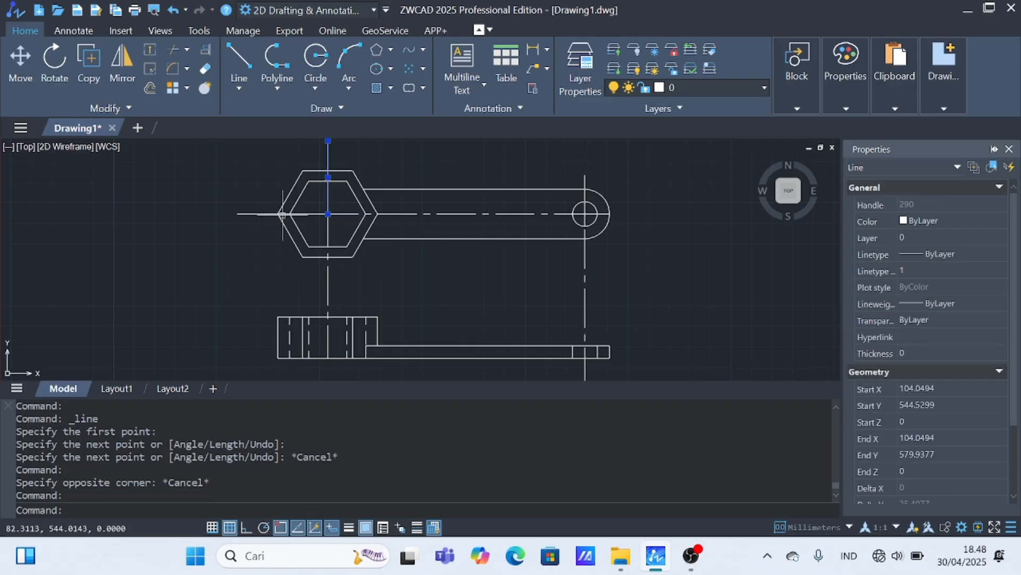
click(268, 215)
click(920, 253)
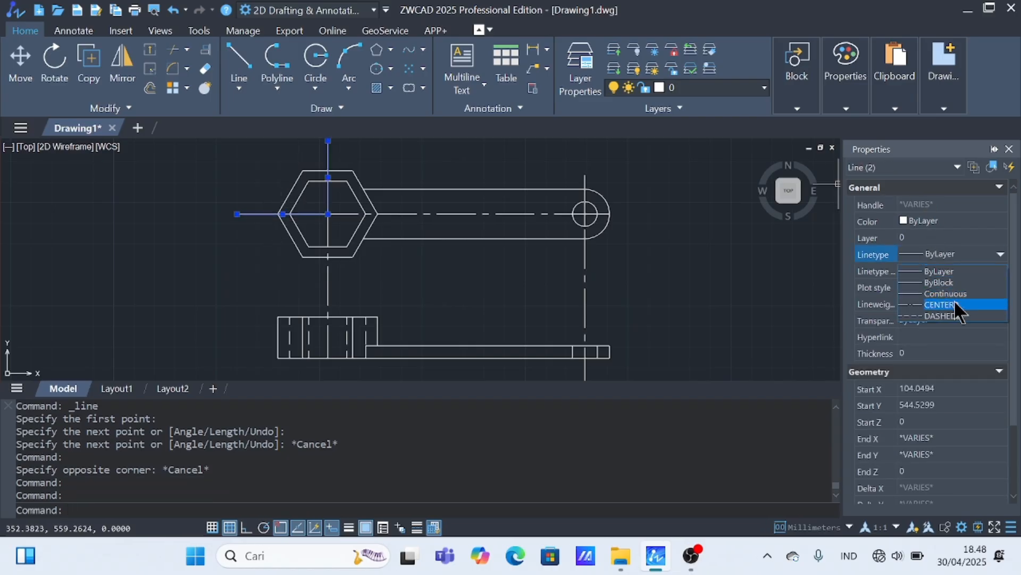
click(949, 312)
key(Escape)
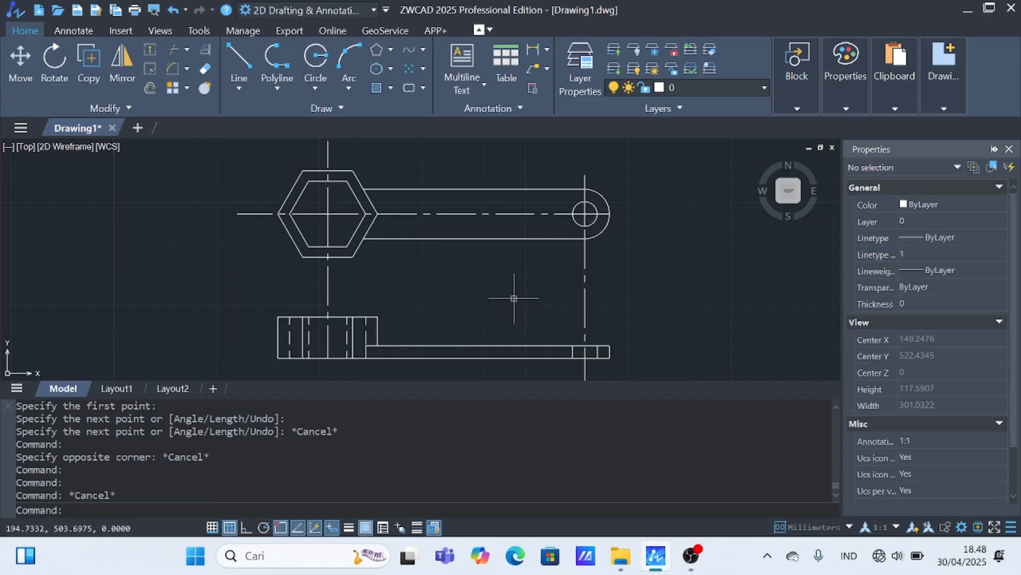
Add a vertical linear dimension across the inner hexagon's flats, placed to the left of the hexagon.
click(533, 50)
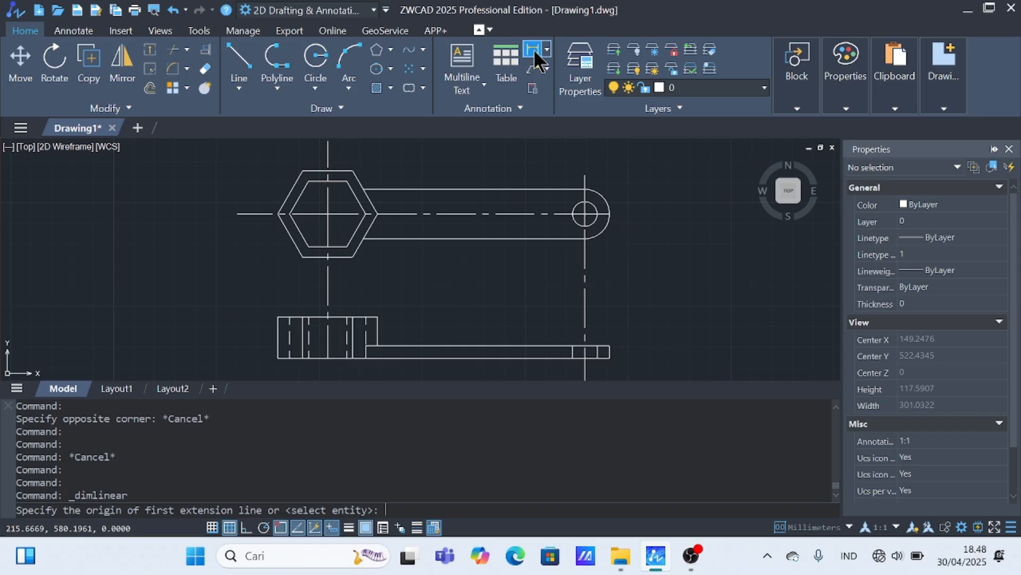
click(308, 181)
click(308, 247)
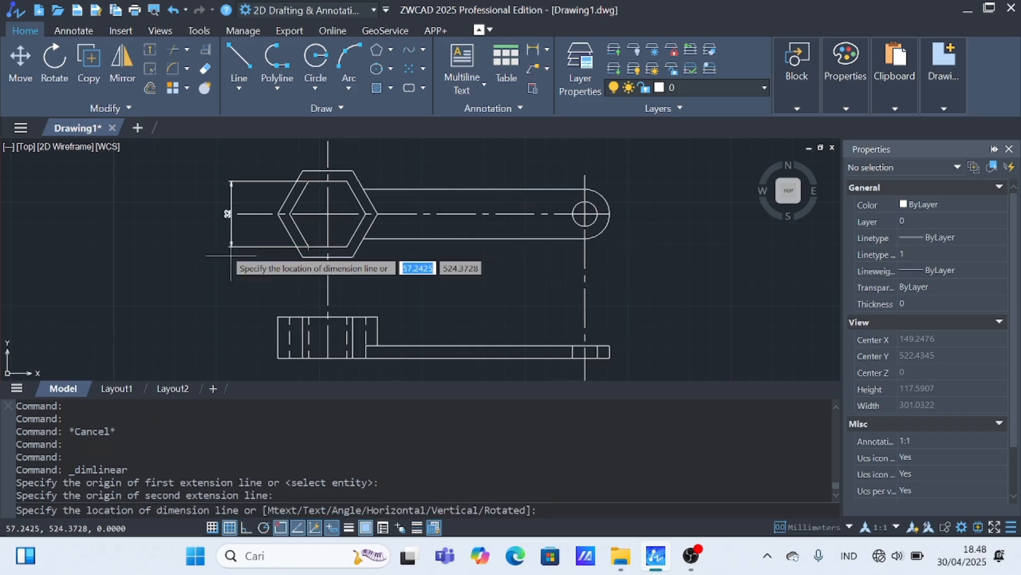
click(231, 252)
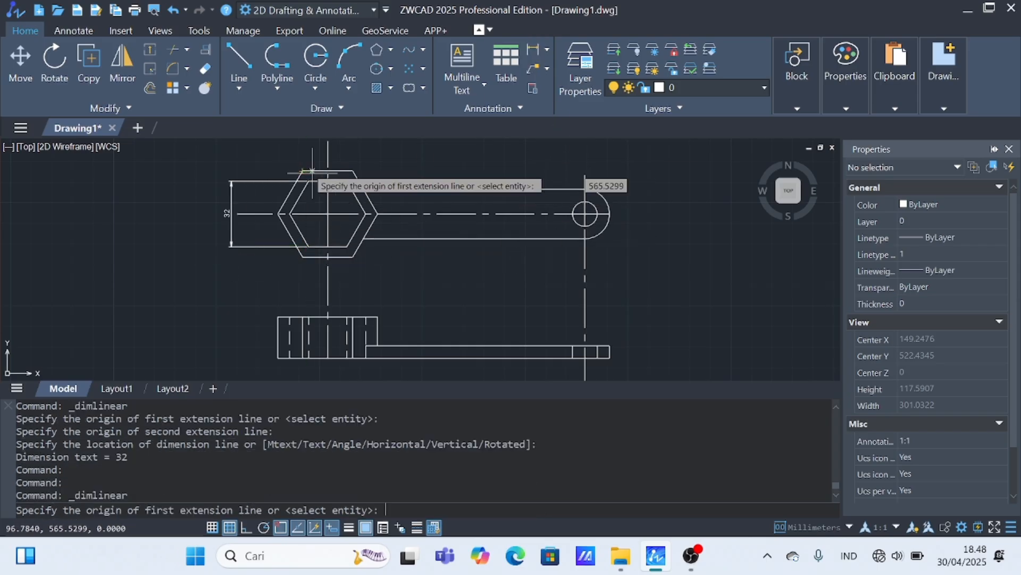
click(327, 170)
click(308, 181)
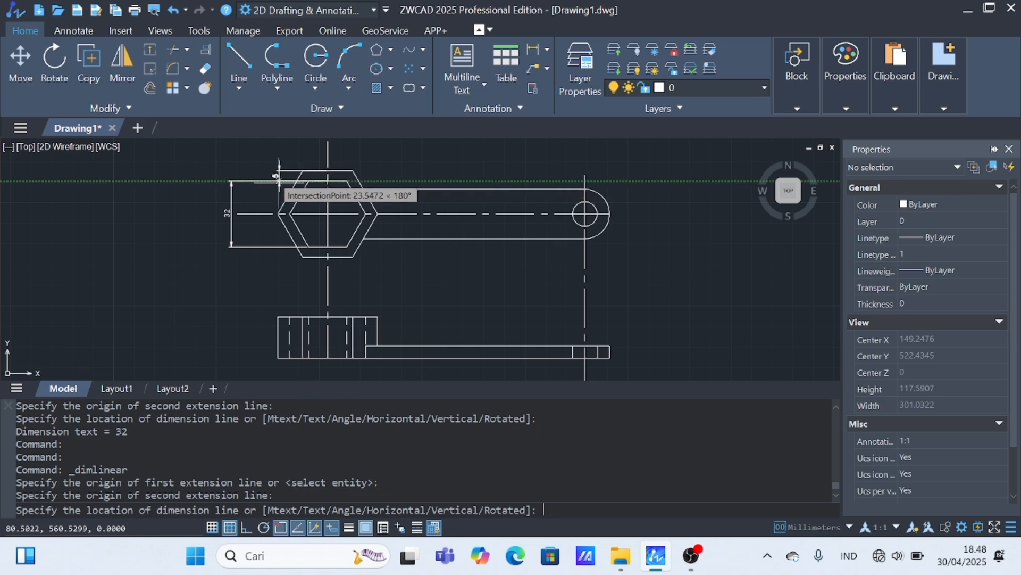
key(Escape)
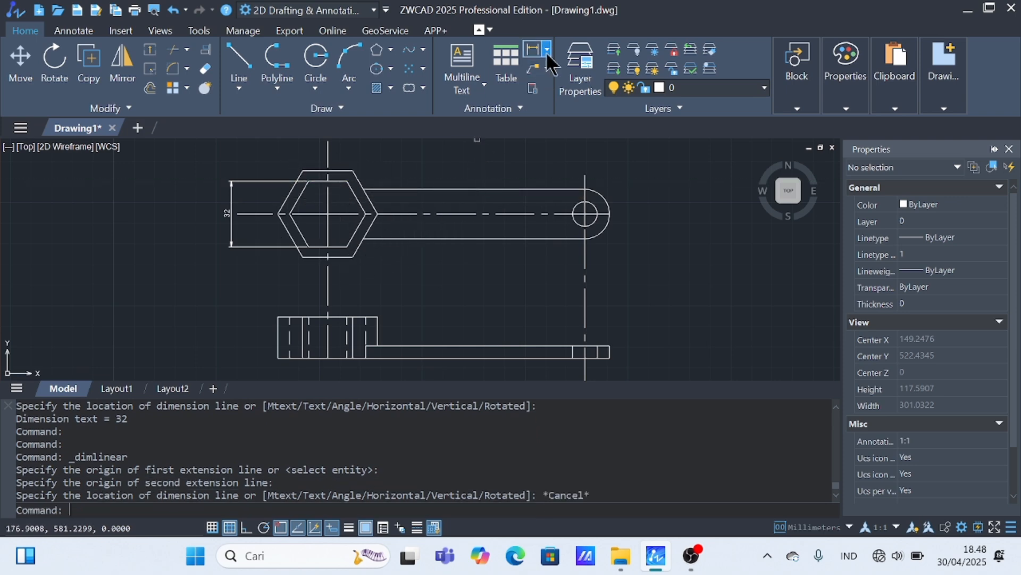
Dimension the horizontal distance from the hexagon's center to the small circle's center, placed below the handle.
click(530, 55)
click(327, 213)
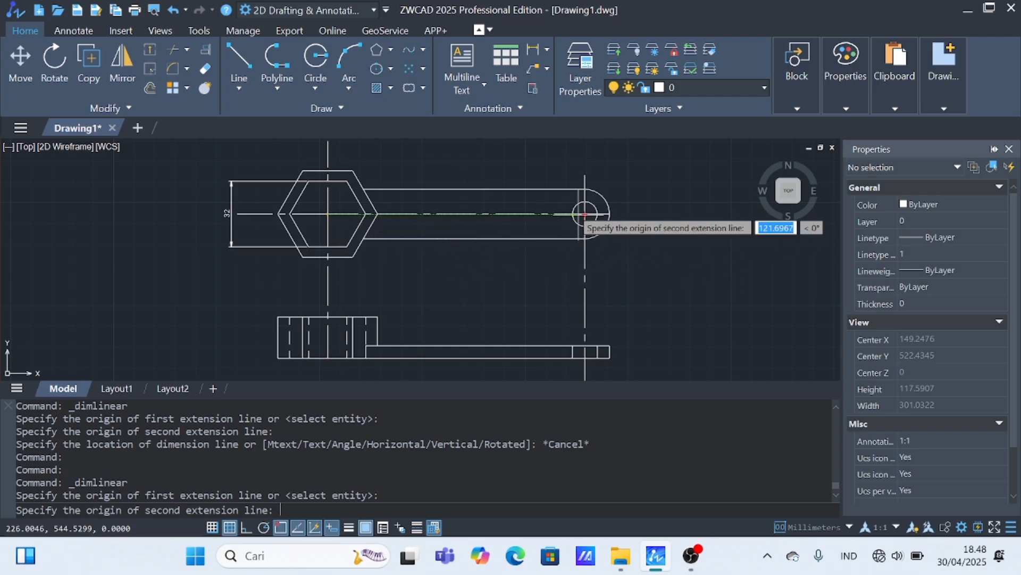
click(585, 214)
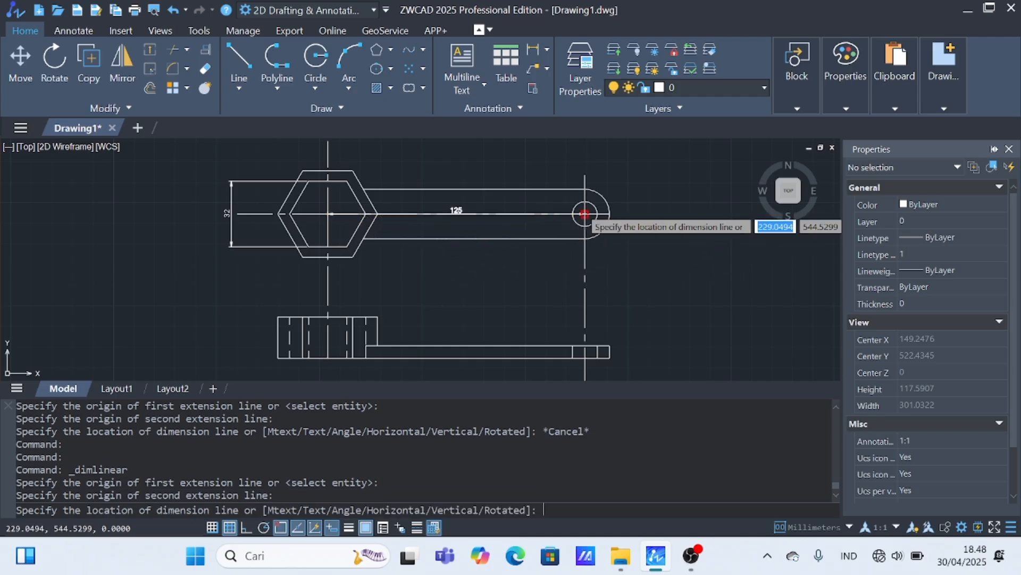
click(581, 265)
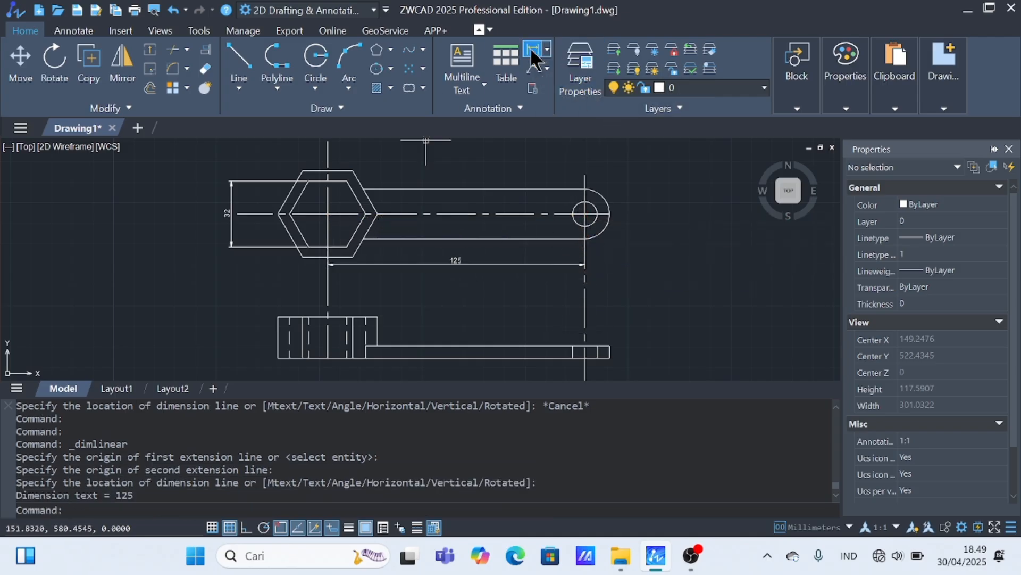
Dimension the lower view's rectangle height on its left side and the handle's thickness beyond its right end.
click(532, 53)
click(277, 317)
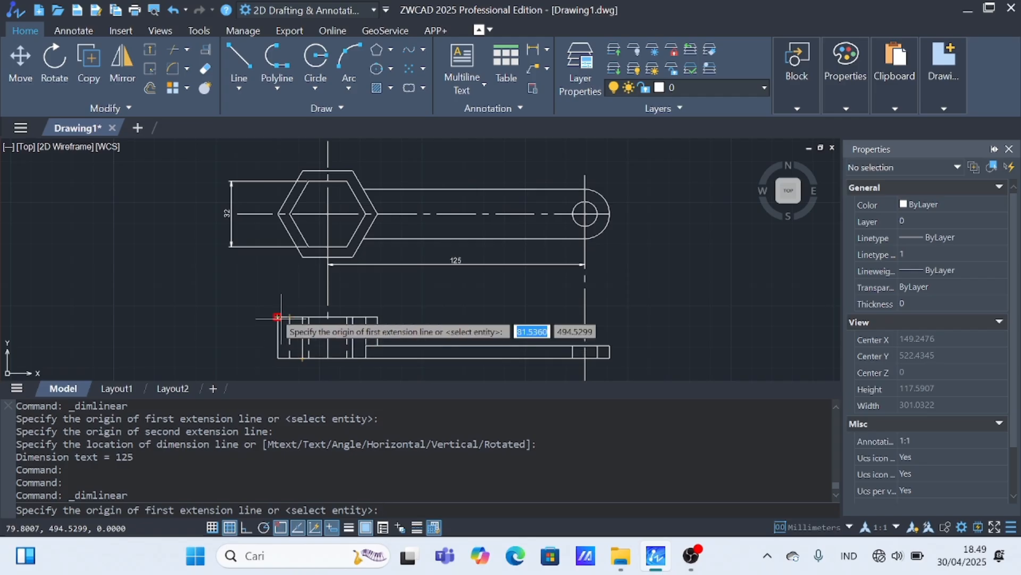
click(277, 357)
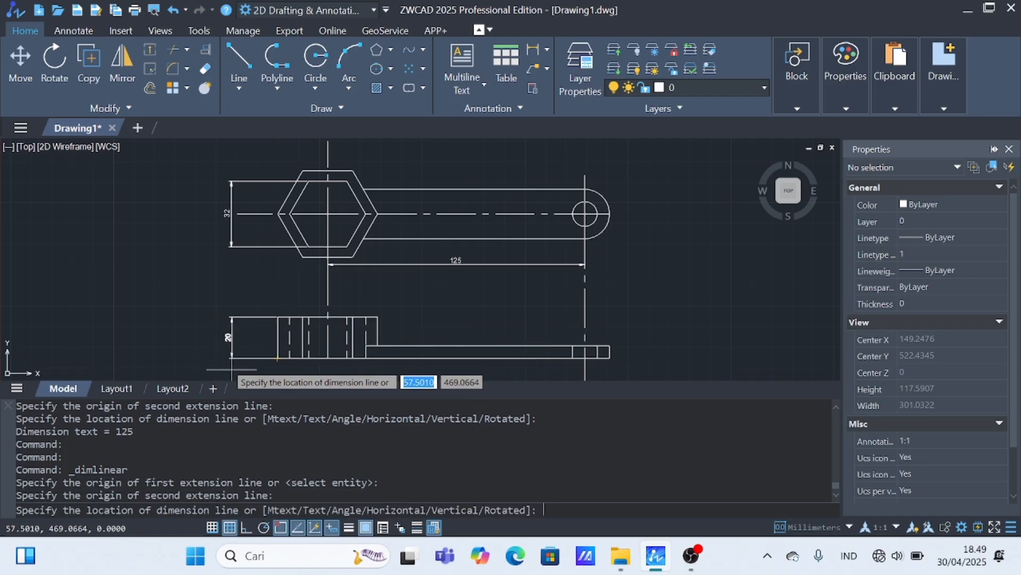
click(234, 356)
click(533, 53)
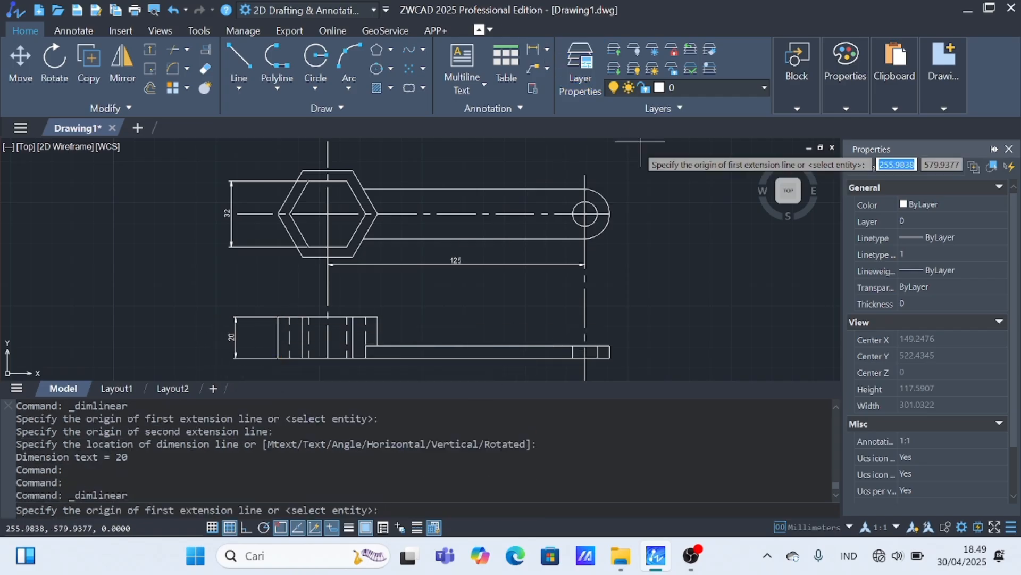
click(609, 346)
click(610, 357)
click(628, 357)
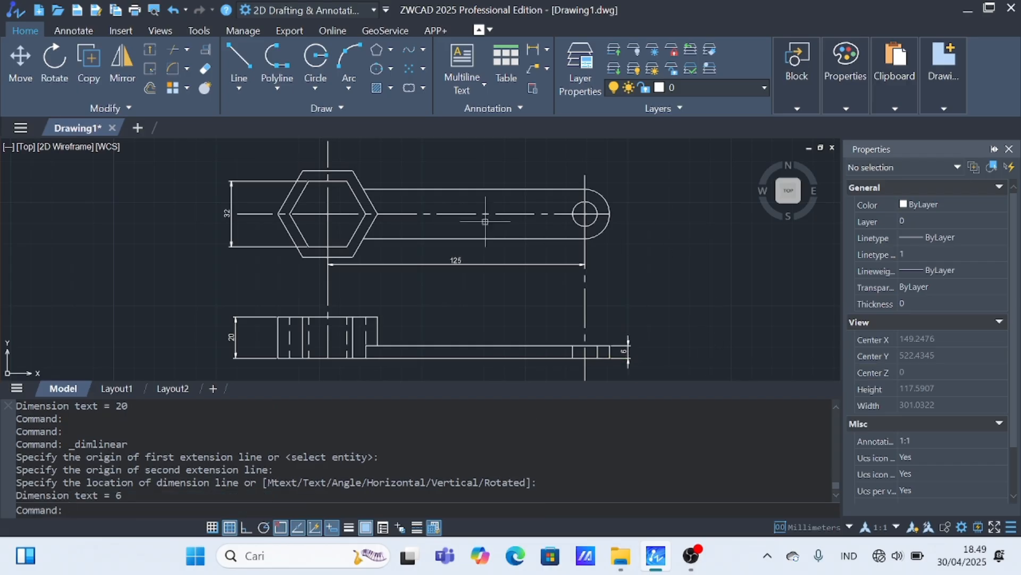
click(533, 68)
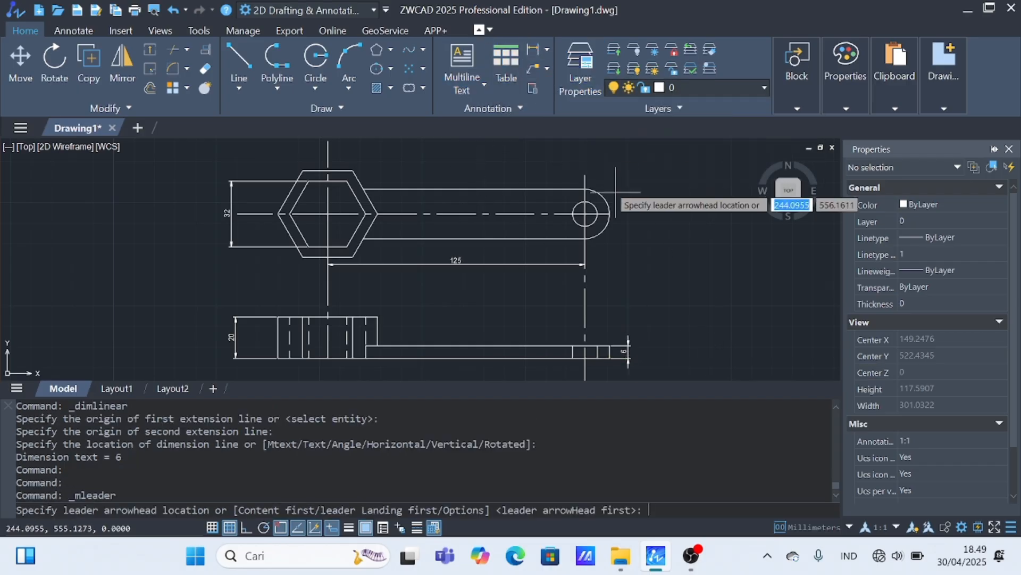
click(585, 214)
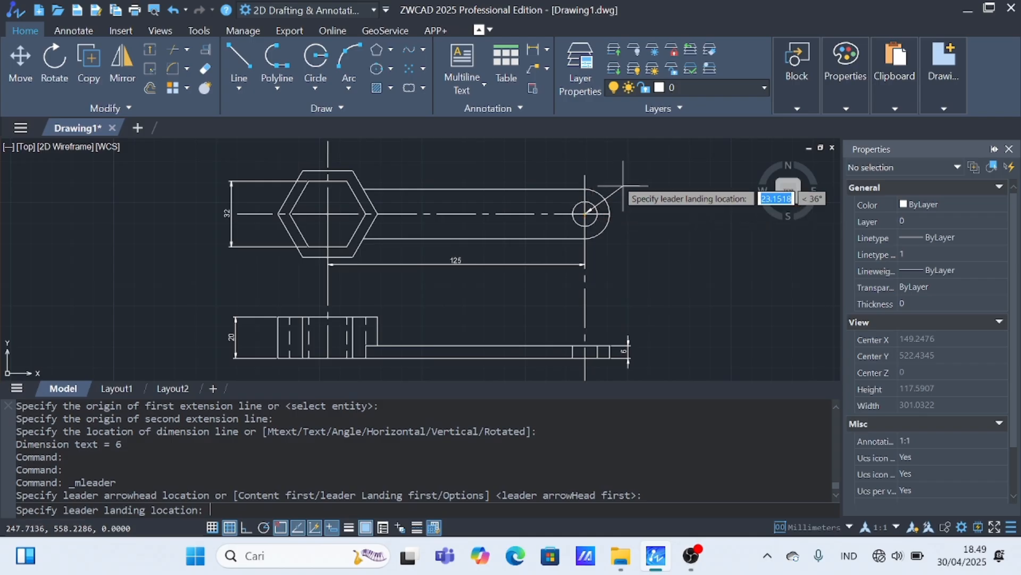
key(Escape)
scroll(538, 294, down, 3)
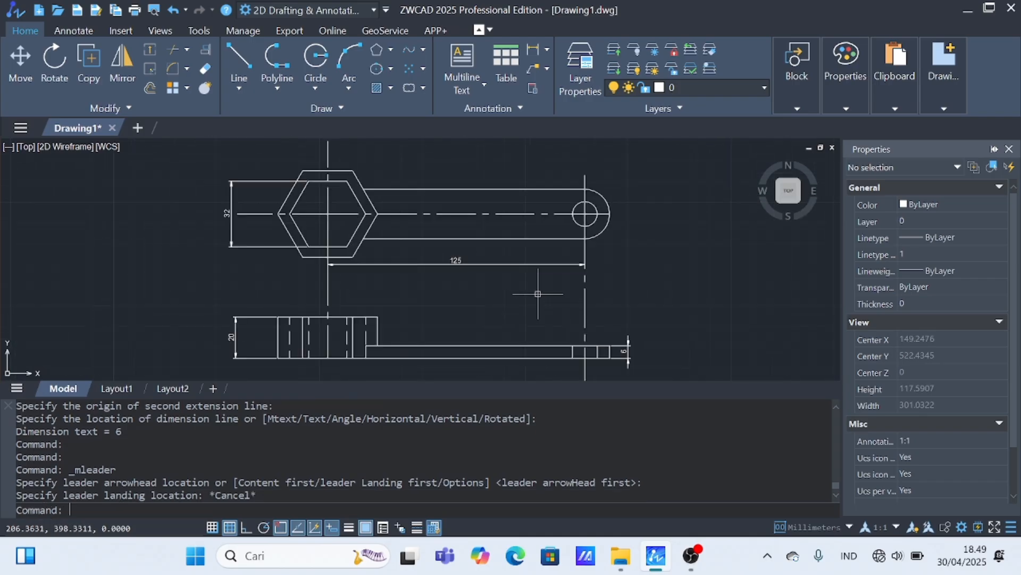
Add a vertical linear dimension for the handle's width in the upper view, placed inside the handle near the small circle.
click(533, 50)
click(585, 189)
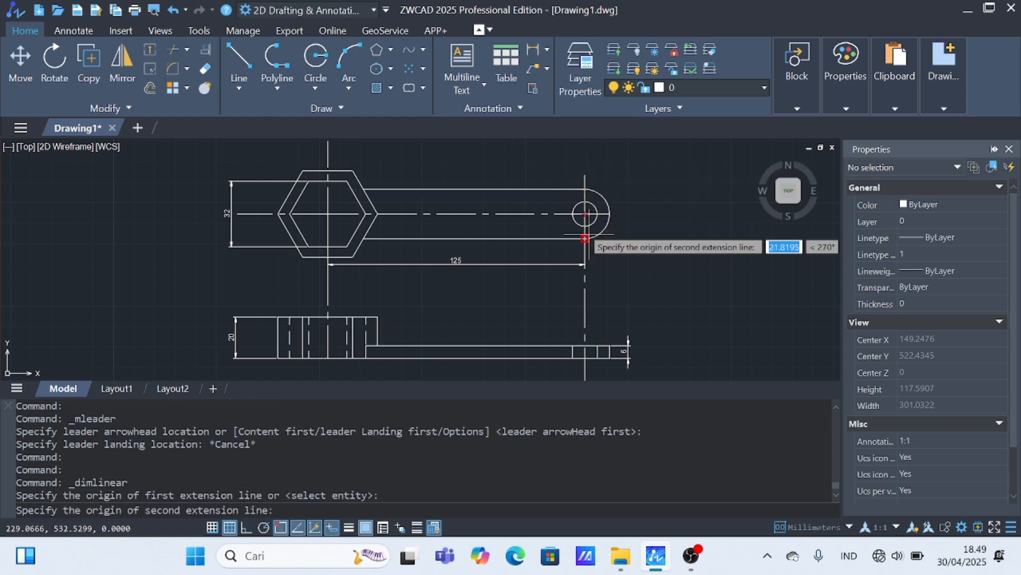
click(586, 238)
click(517, 212)
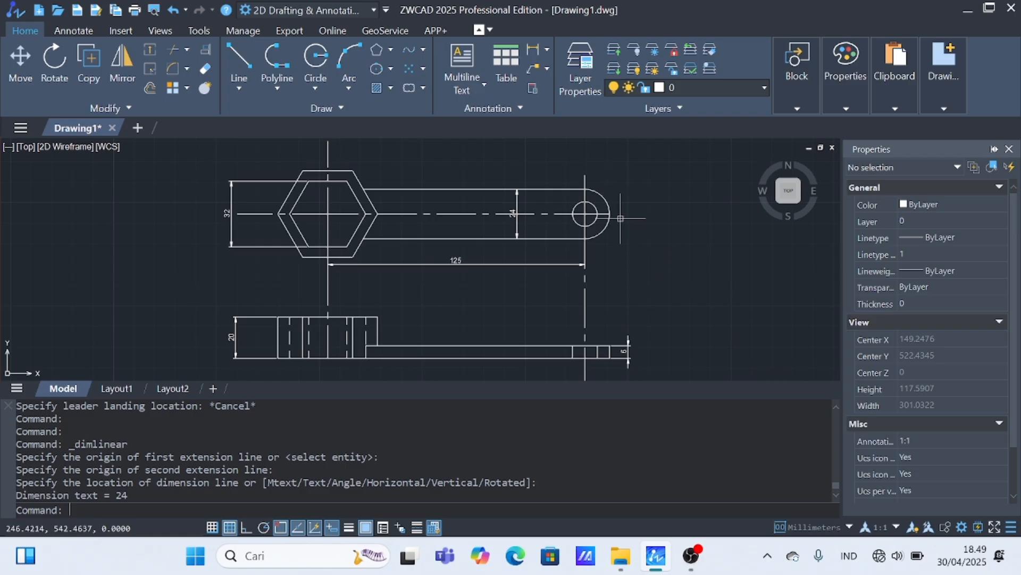
click(547, 49)
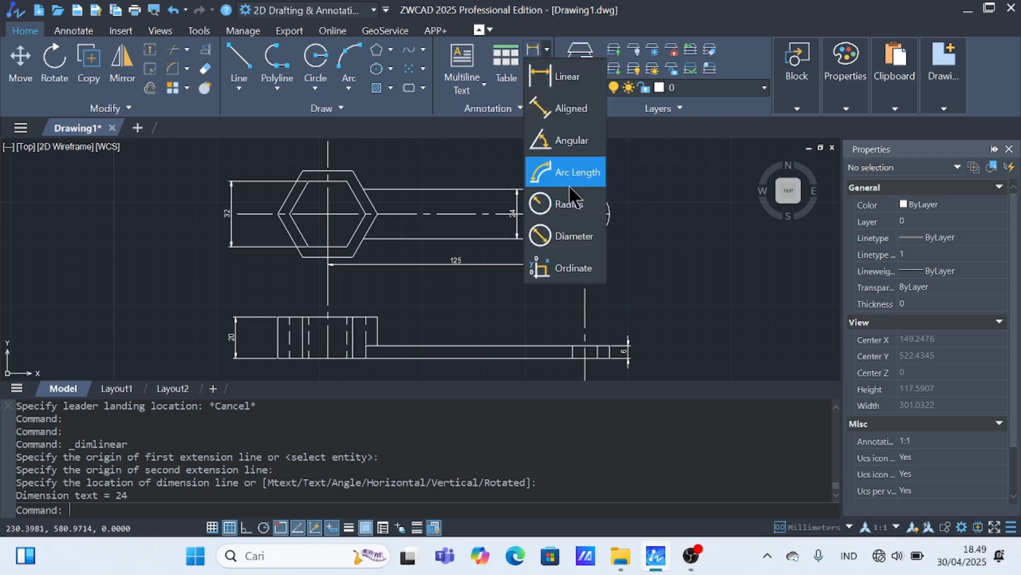
click(566, 206)
click(595, 209)
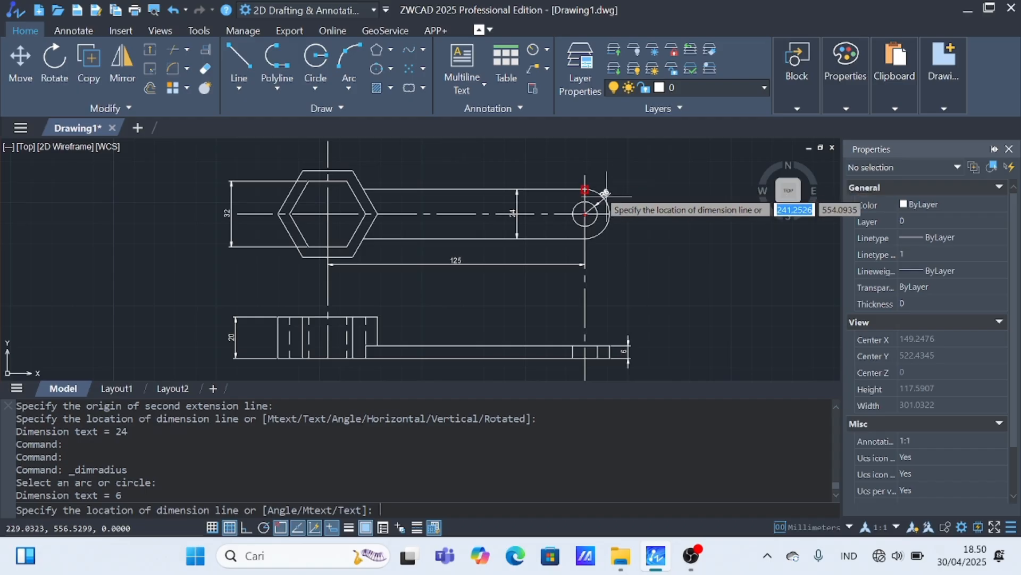
key(Escape)
Add diameter dimensions to the small circle and the handle's rounded end, with their texts placed to the upper right.
click(546, 49)
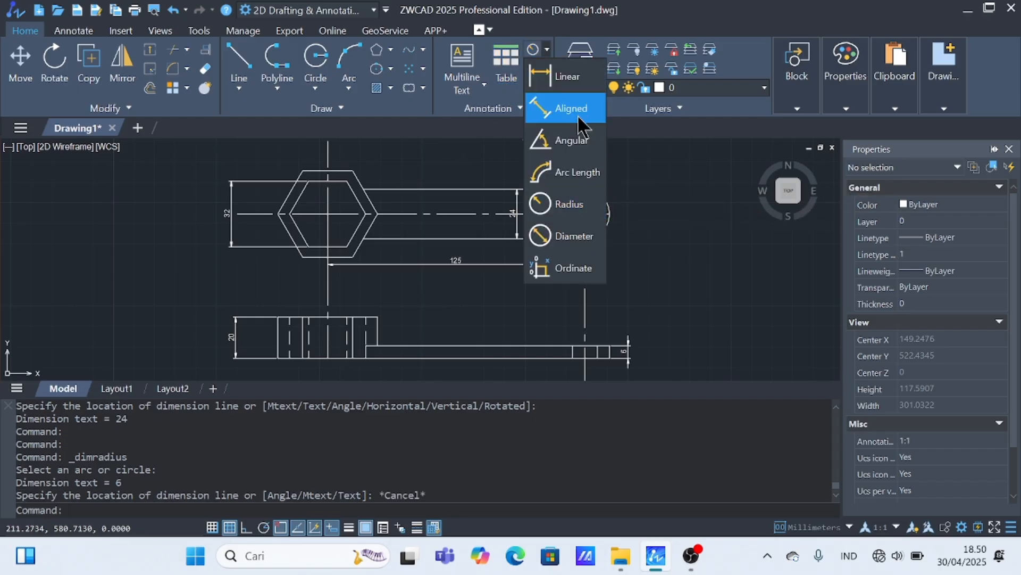
click(575, 233)
click(587, 209)
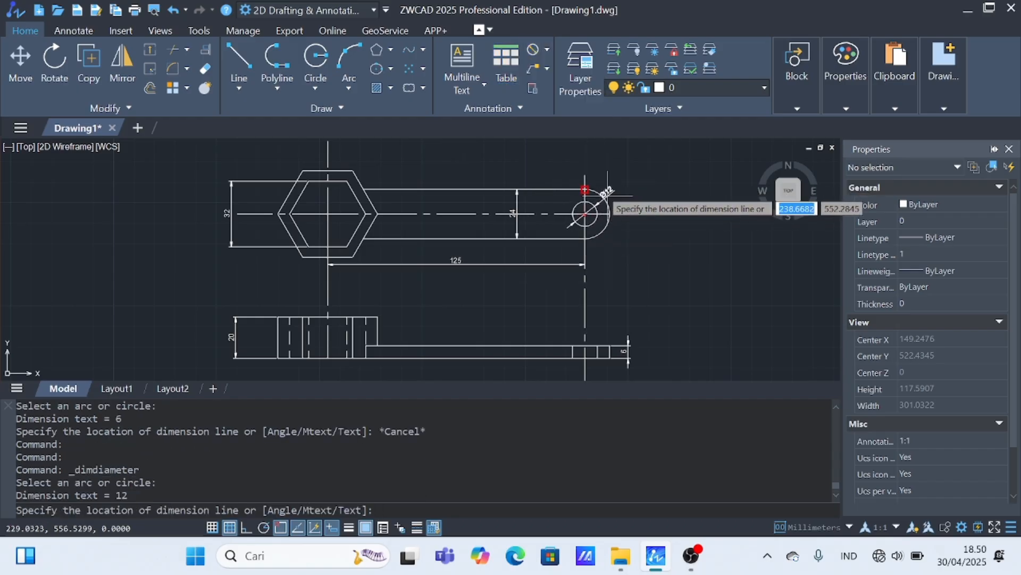
click(636, 173)
click(533, 50)
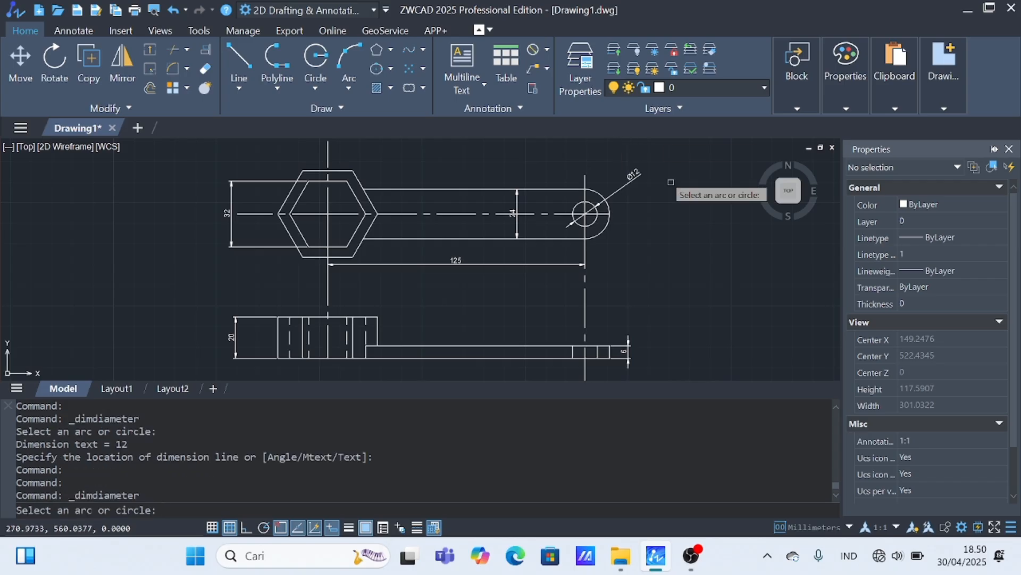
click(611, 205)
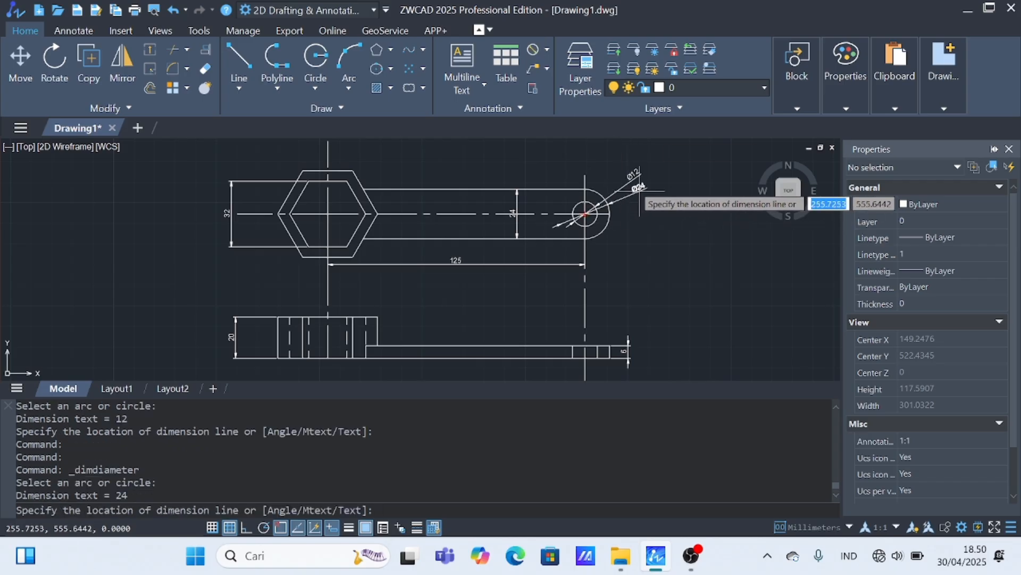
click(650, 192)
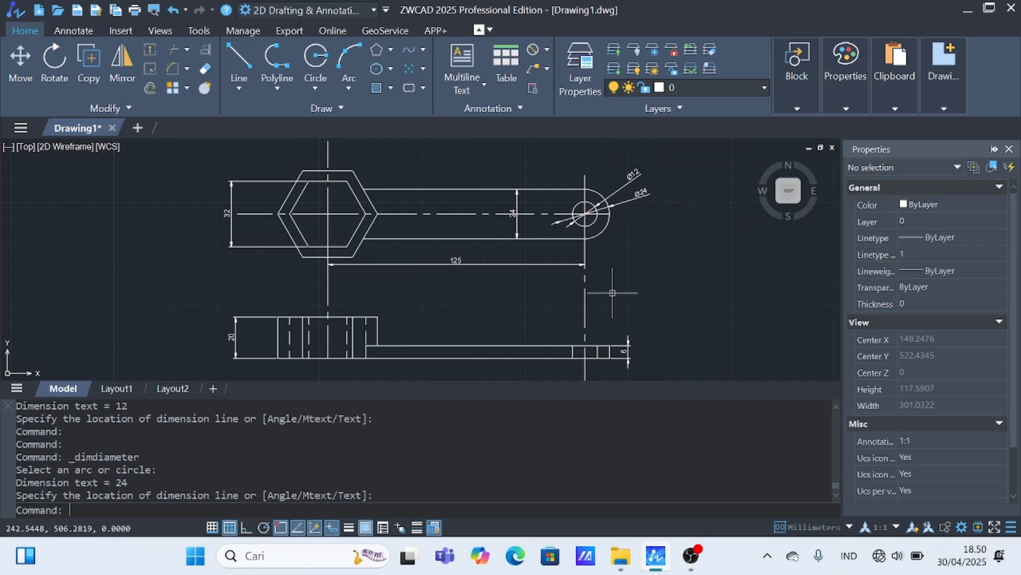
Add a vertical linear dimension between the top edges of the outer and inner hexagons, aligned with the existing dimension beside the hexagons.
scroll(612, 292, down, 4)
scroll(612, 292, up, 3)
scroll(612, 293, down, 2)
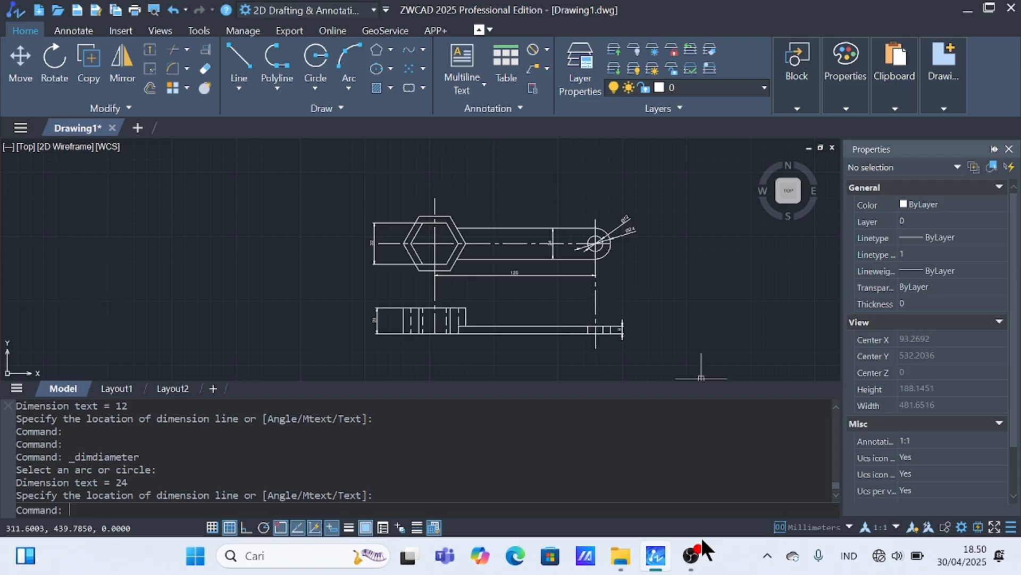
click(547, 48)
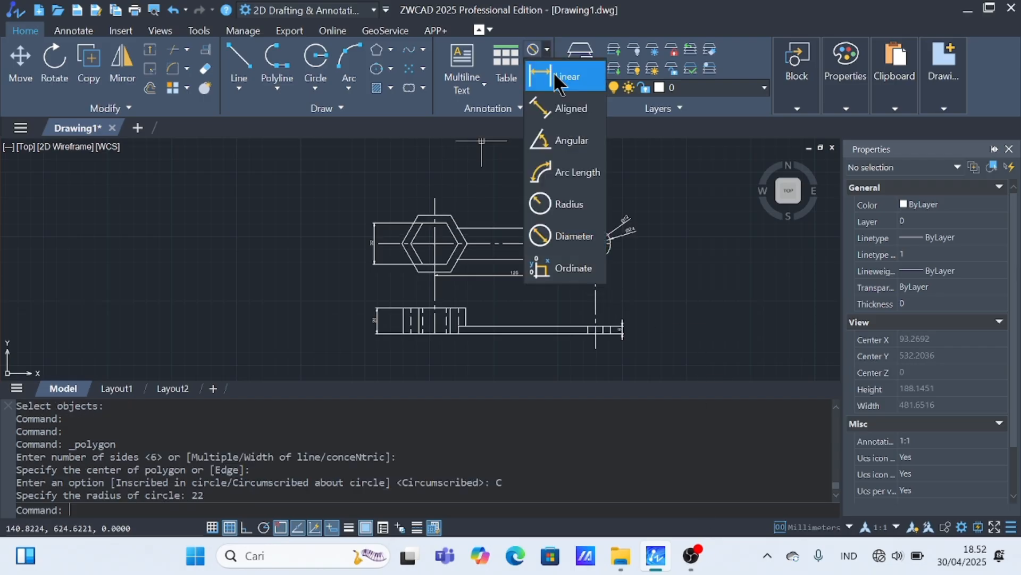
click(553, 72)
click(434, 215)
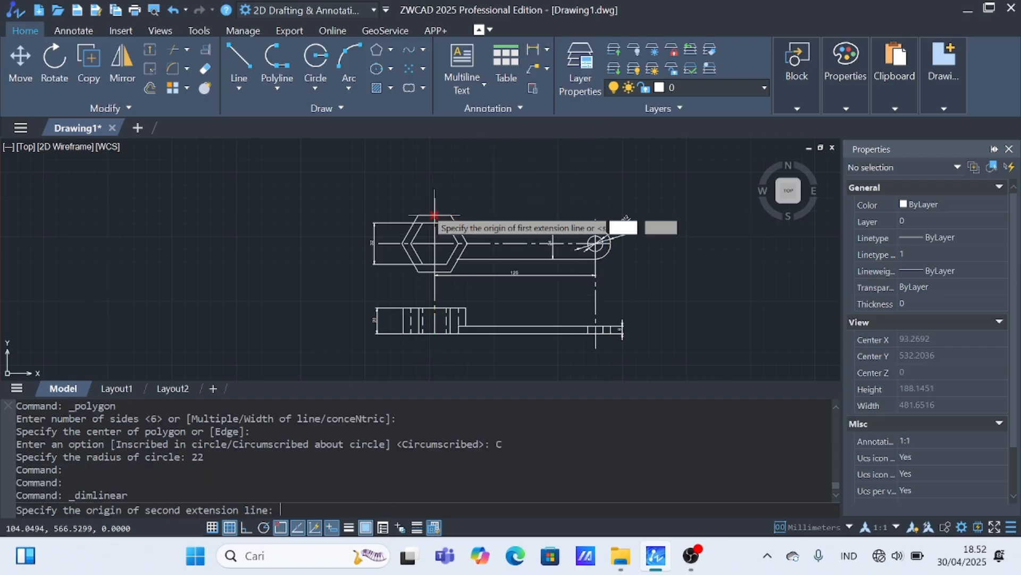
click(433, 223)
click(373, 221)
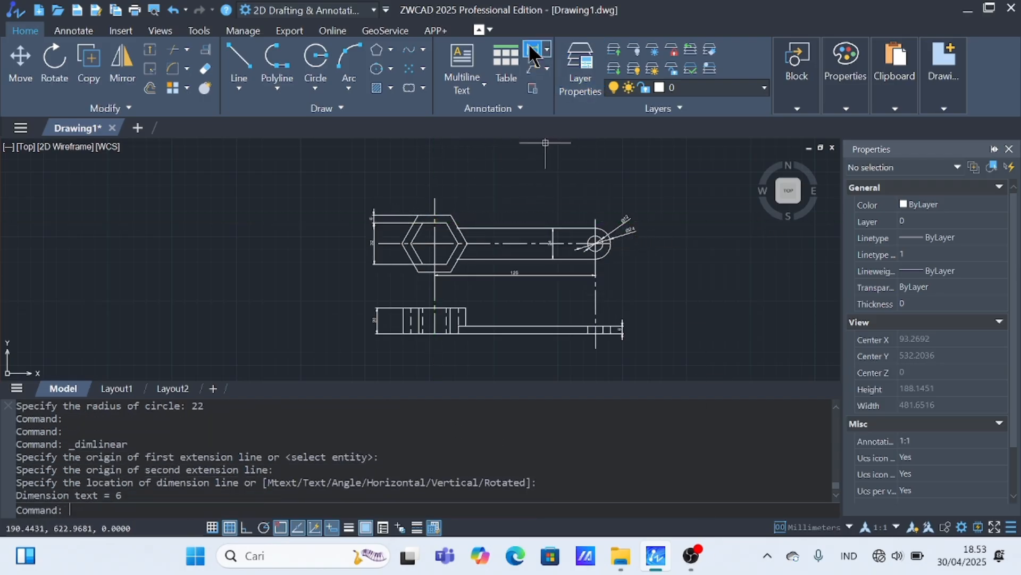
Dimension the vertical gap between the bottom edges of the outer and inner hexagons, in line with the other hexagon dimensions.
click(532, 54)
click(452, 216)
click(433, 271)
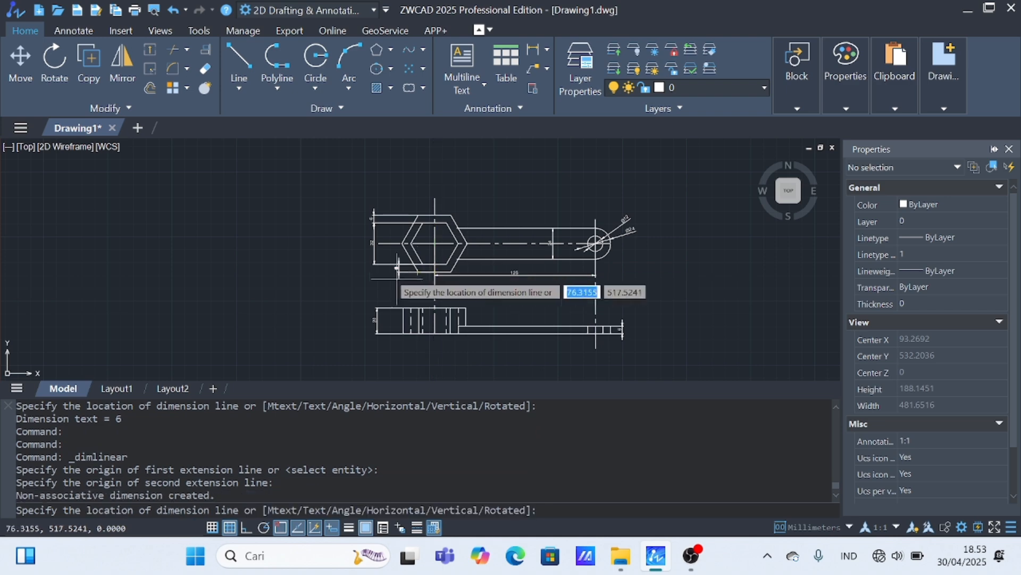
click(373, 277)
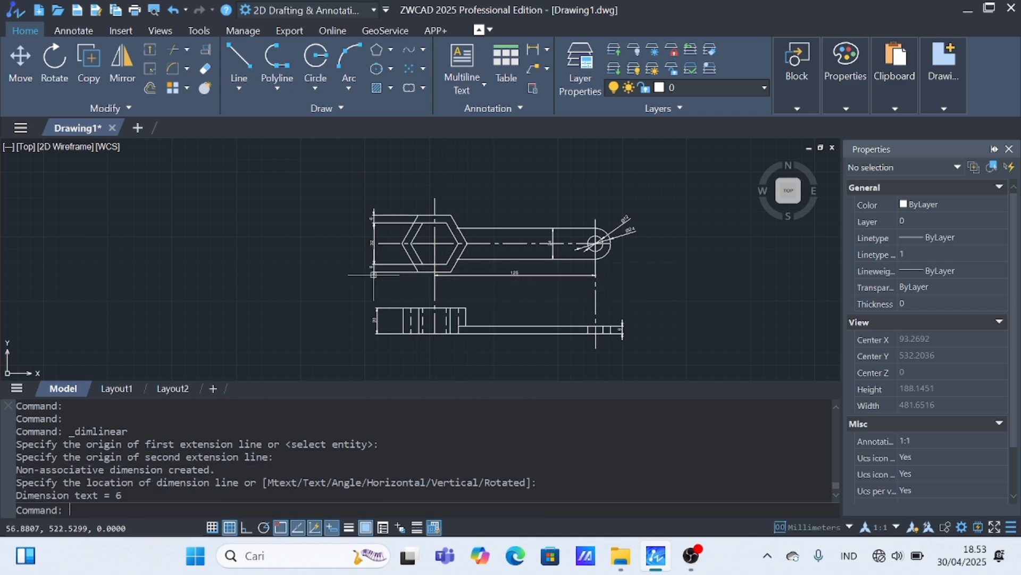
scroll(407, 286, up, 2)
scroll(689, 304, down, 4)
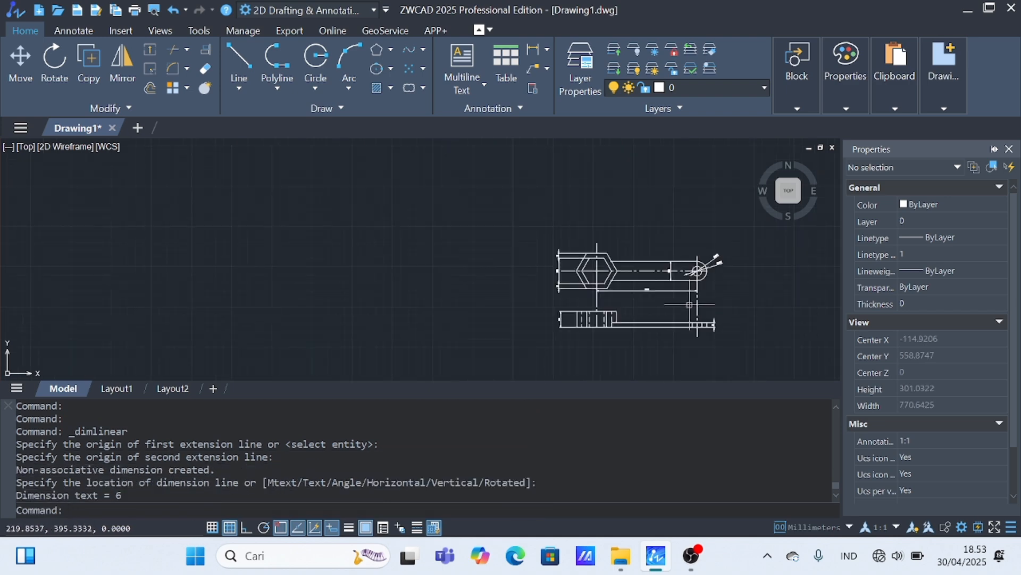
scroll(690, 305, up, 2)
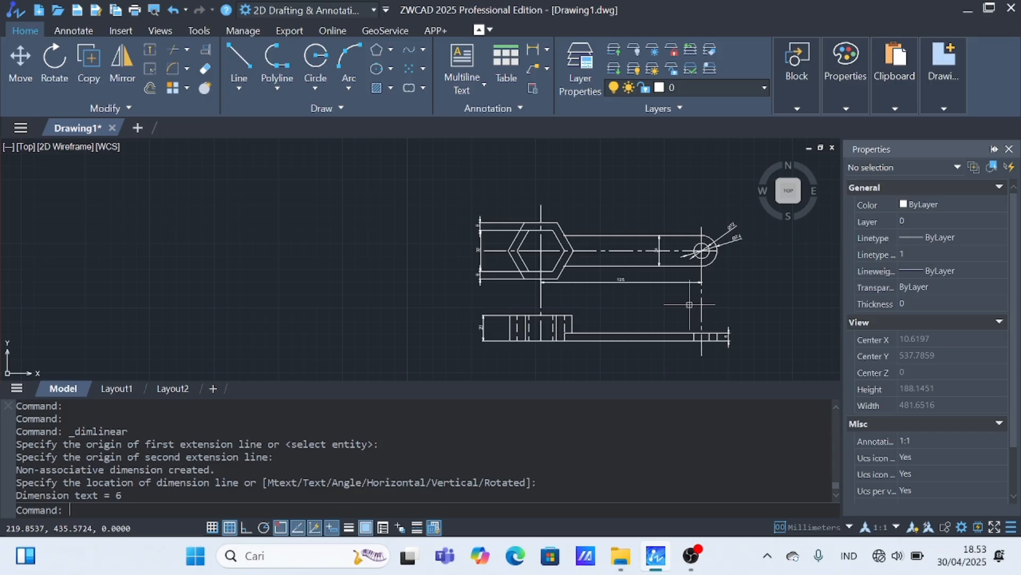
Draw two concentric circles with radii 15 and 30 centered on the corner of the small L-shaped line.
click(301, 80)
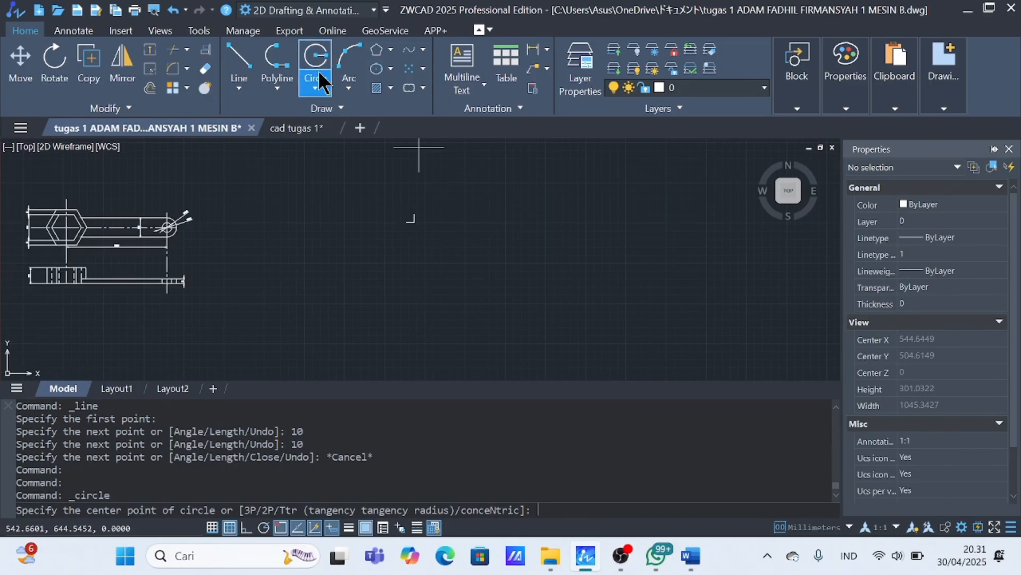
click(317, 85)
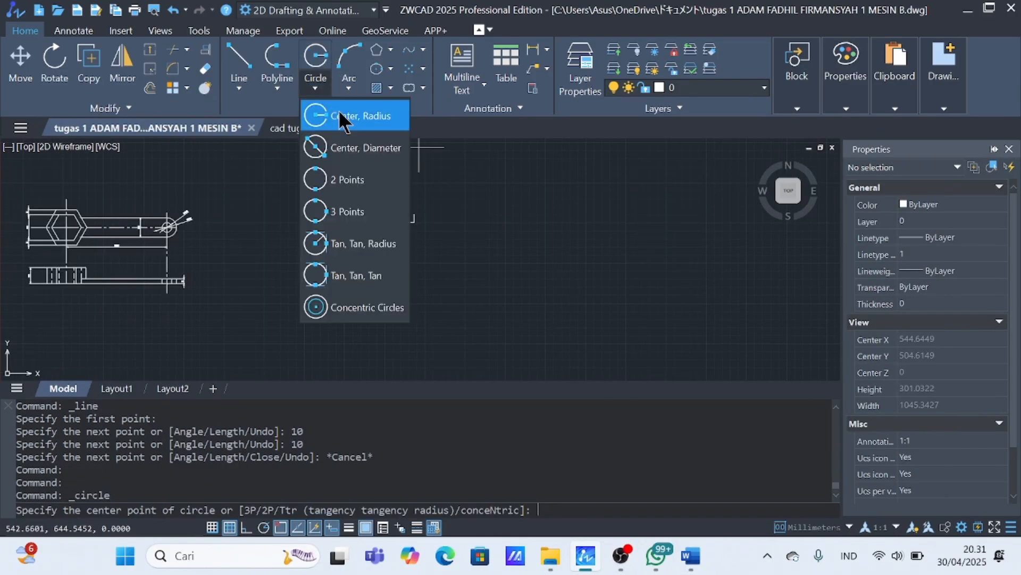
click(342, 111)
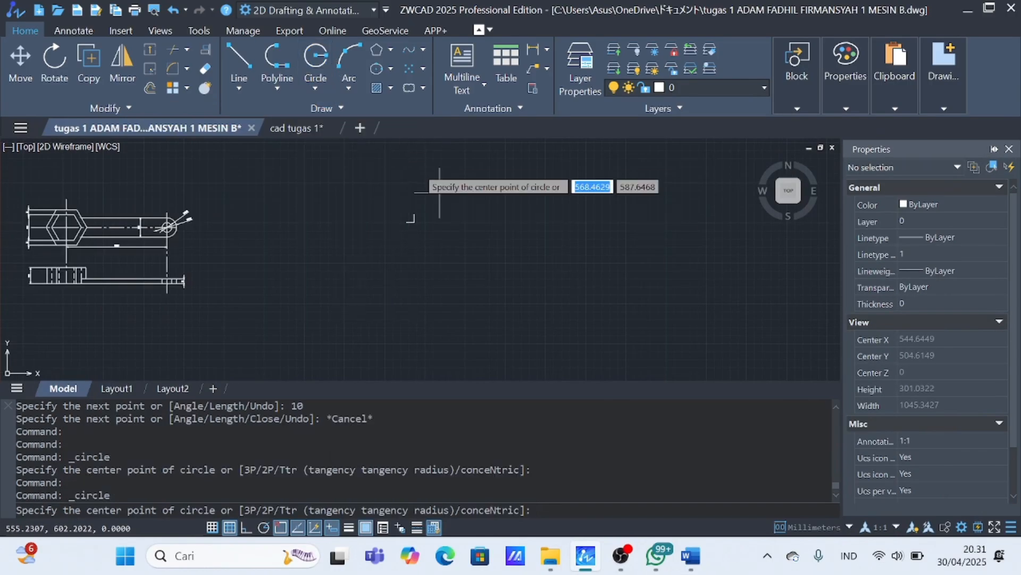
click(414, 221)
text(15)
key(Return)
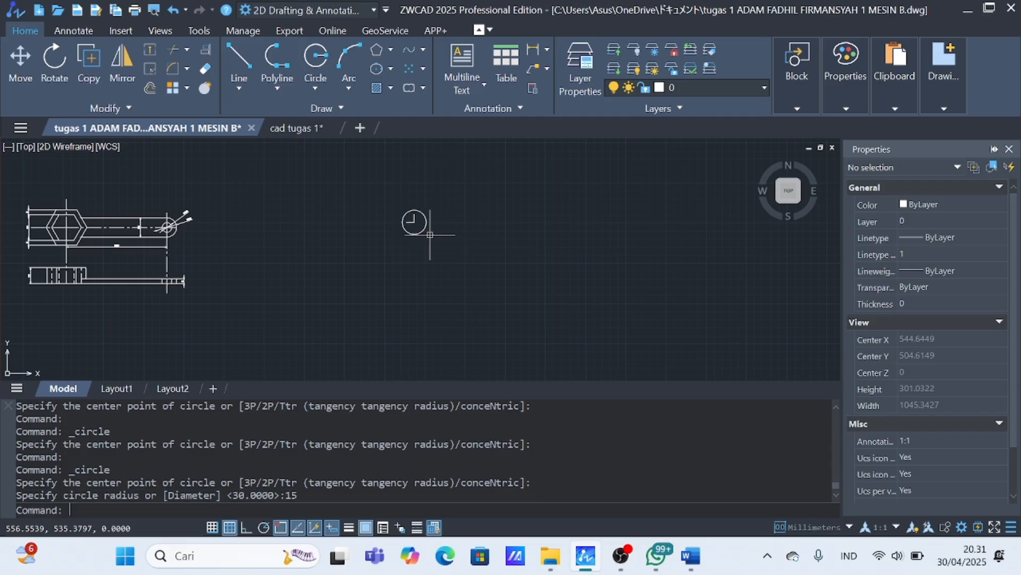
click(323, 59)
click(414, 221)
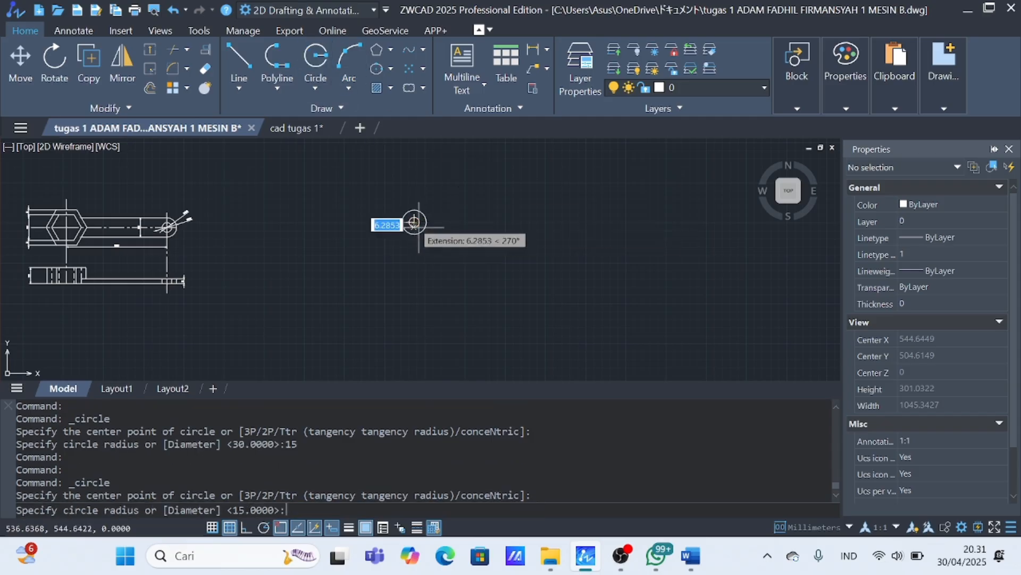
key(Return)
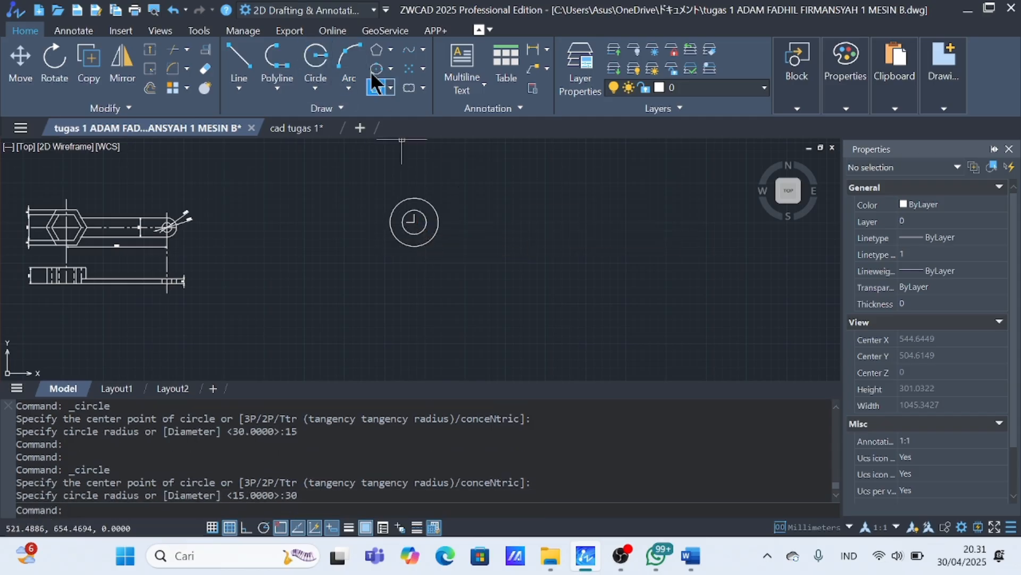
Draw a horizontal line 56 mm long leftward from the center of the concentric circles.
click(238, 63)
click(414, 221)
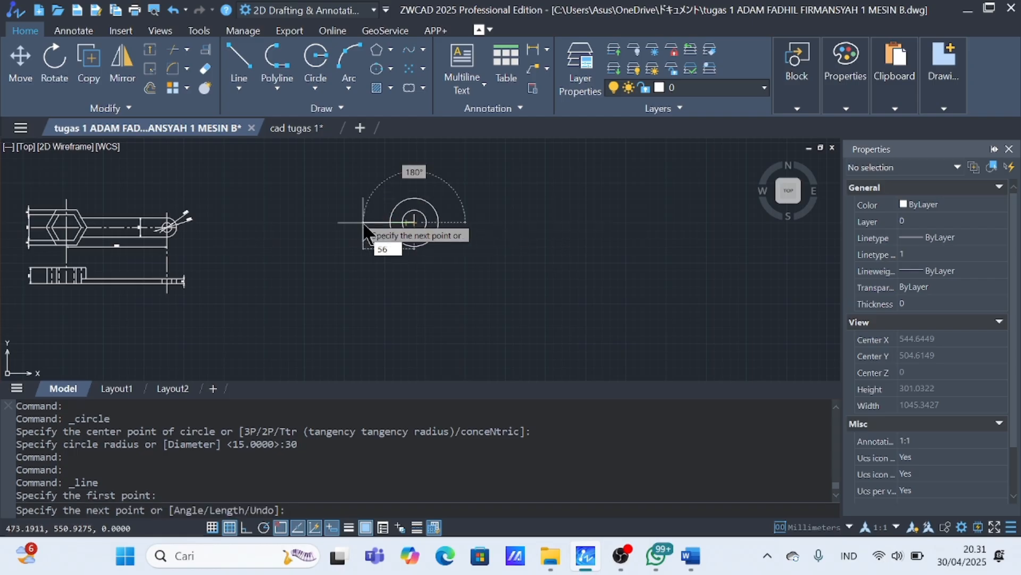
text(56)
key(Return)
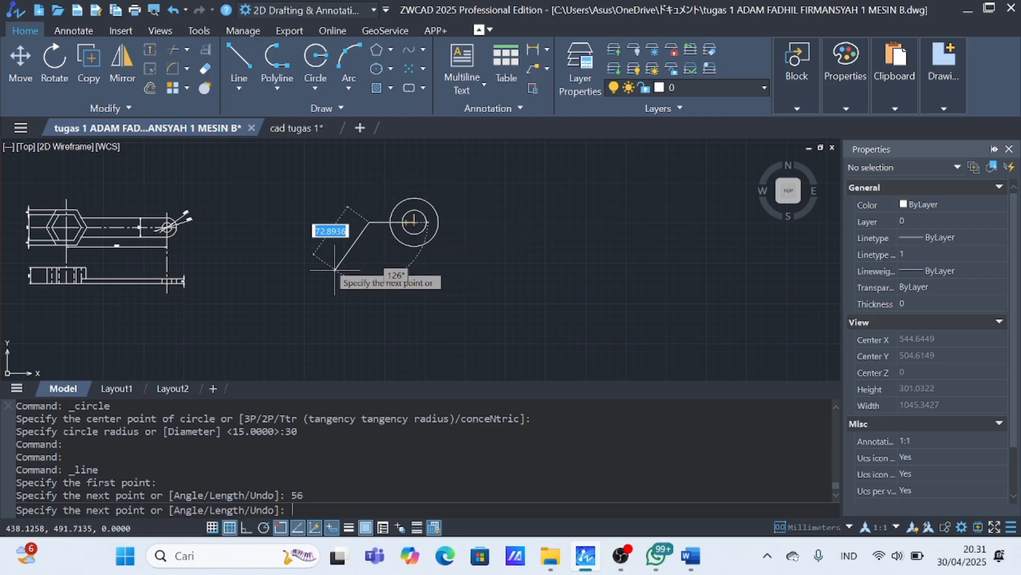
key(Escape)
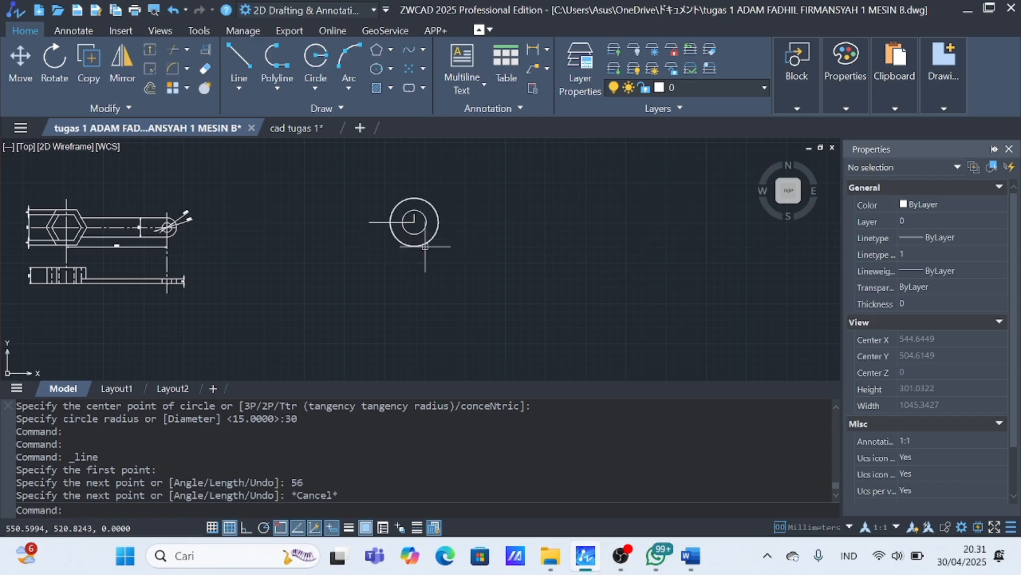
Draw concentric circles with radii 7 and 15 at the left end of the 56 mm line.
click(314, 56)
click(369, 222)
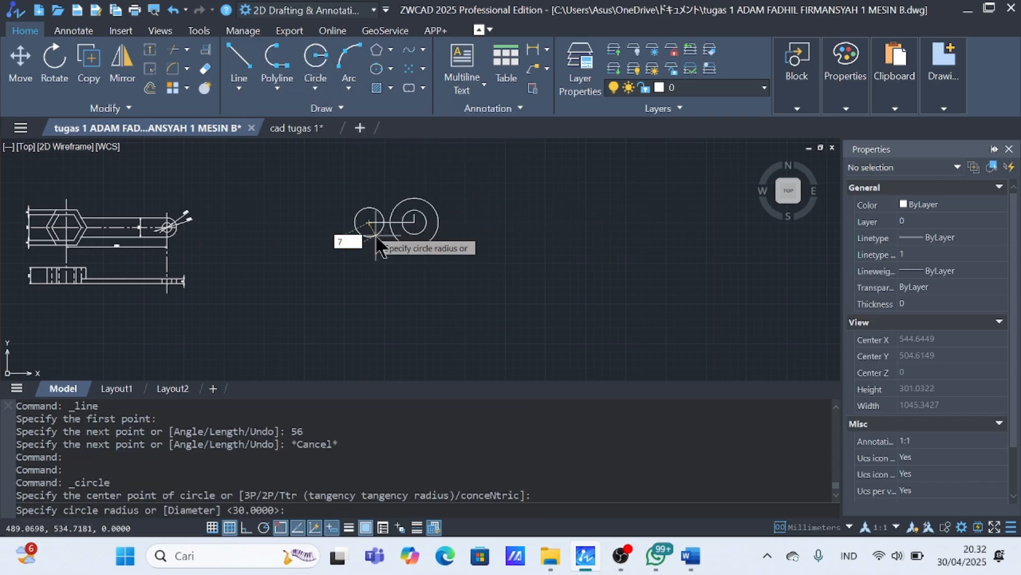
text(7)
key(Return)
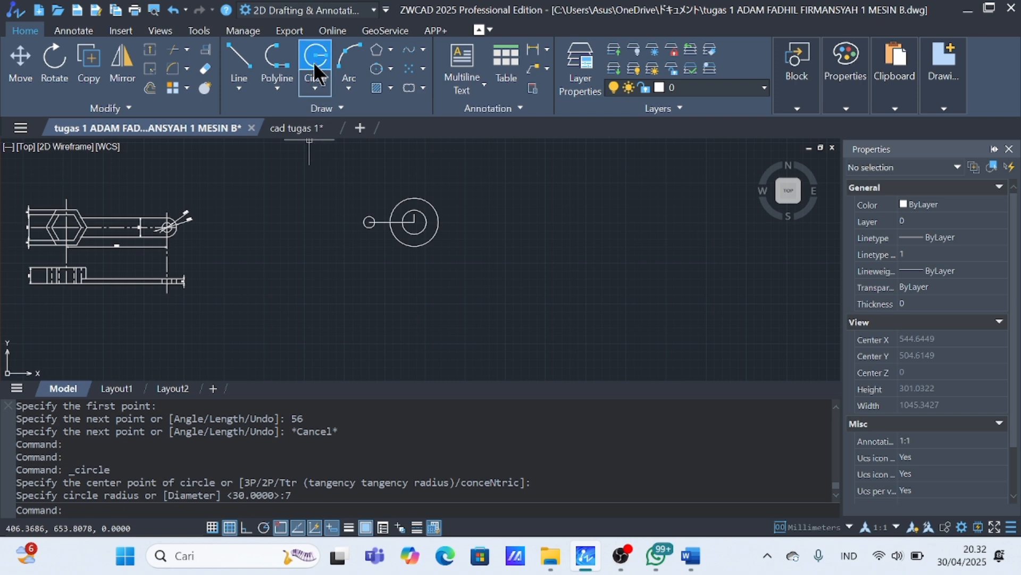
click(314, 62)
click(369, 223)
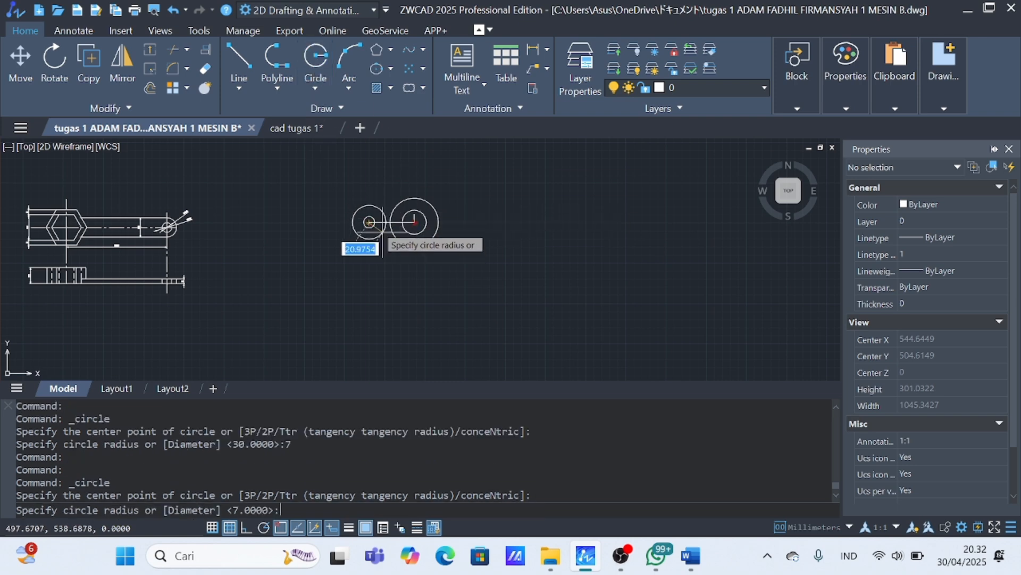
text(15)
key(Return)
Draw a horizontal line 71 mm long leftward from the center of the large concentric circles.
click(239, 63)
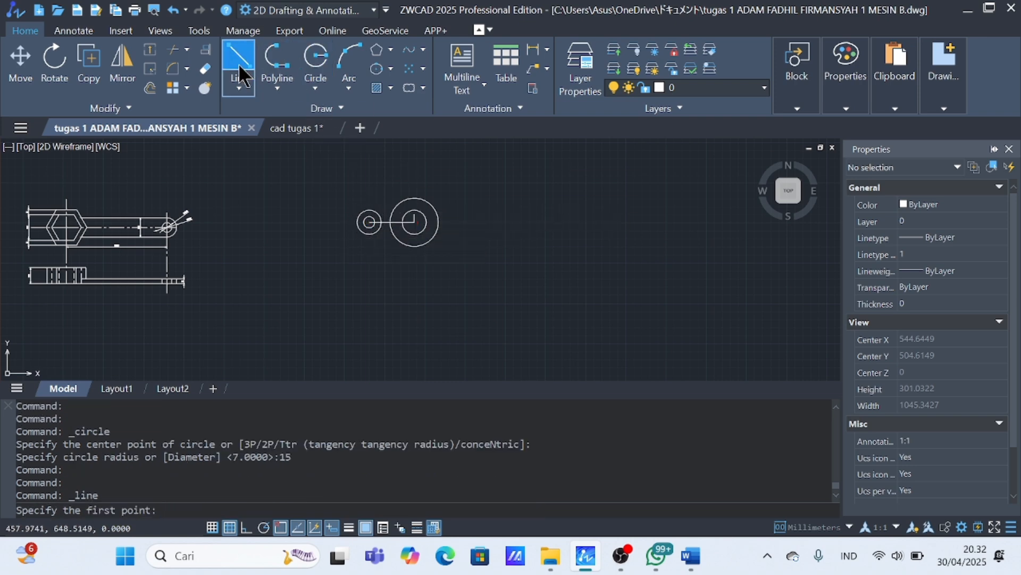
click(414, 221)
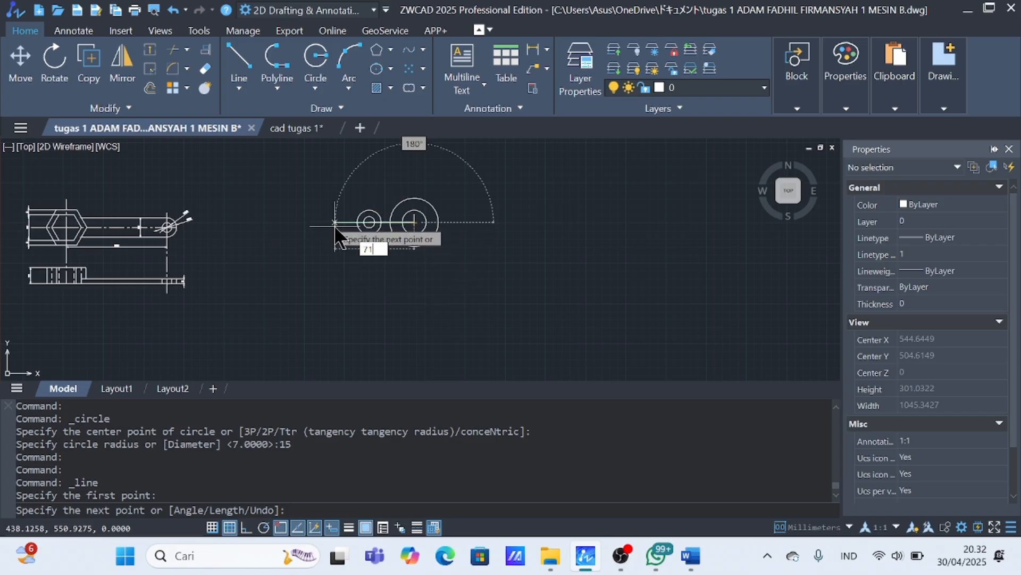
key(Return)
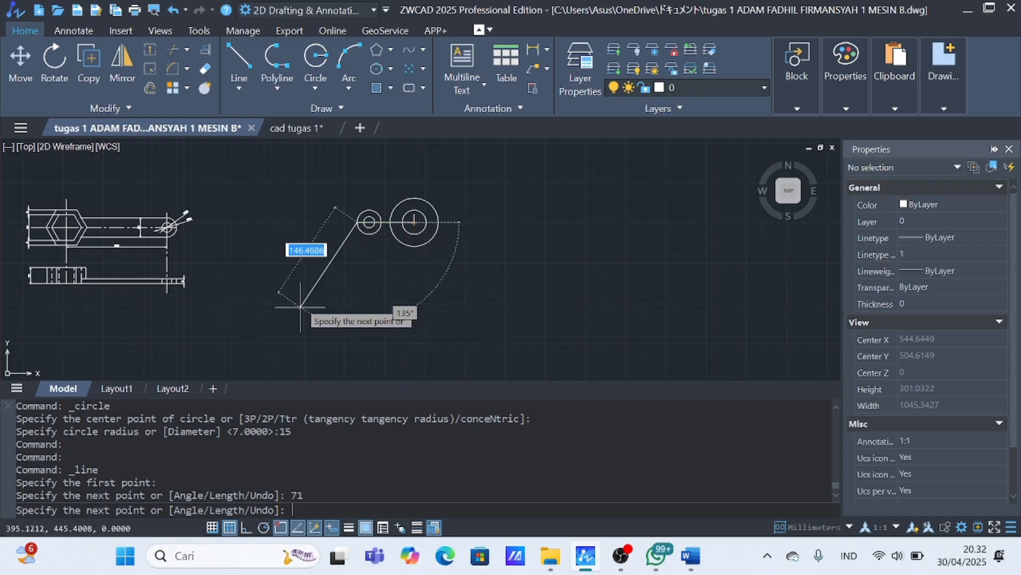
key(Escape)
Draw concentric circles with radii 7 and 15 at the left end of the 71 mm line.
click(309, 63)
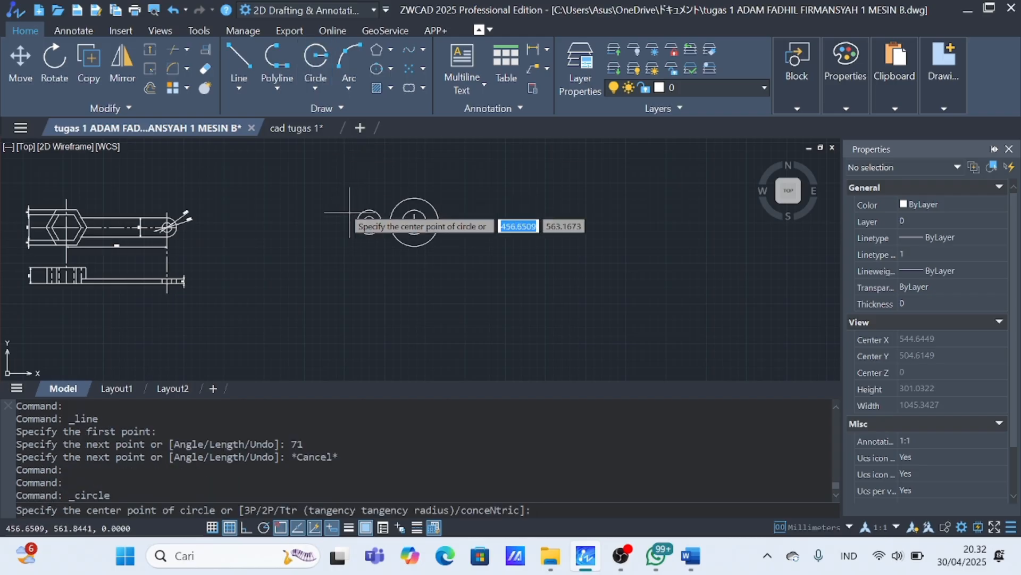
click(369, 222)
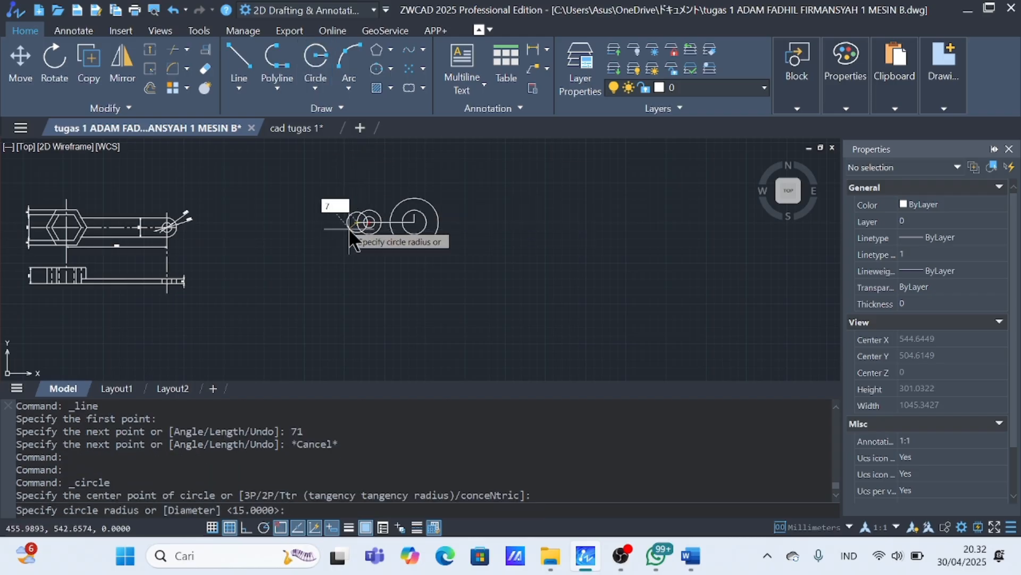
key(Return)
click(309, 63)
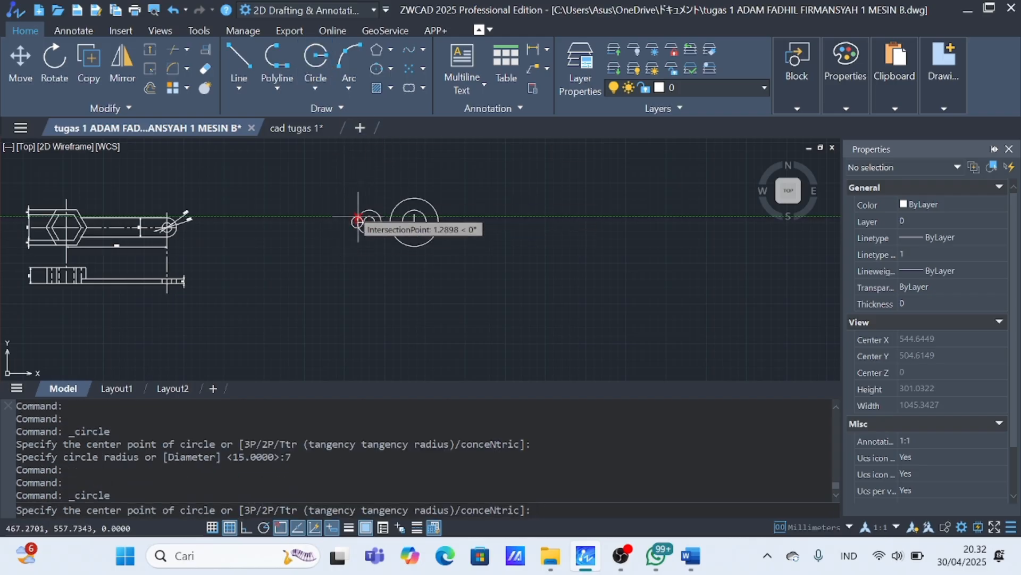
scroll(363, 220, up, 4)
scroll(352, 223, up, 4)
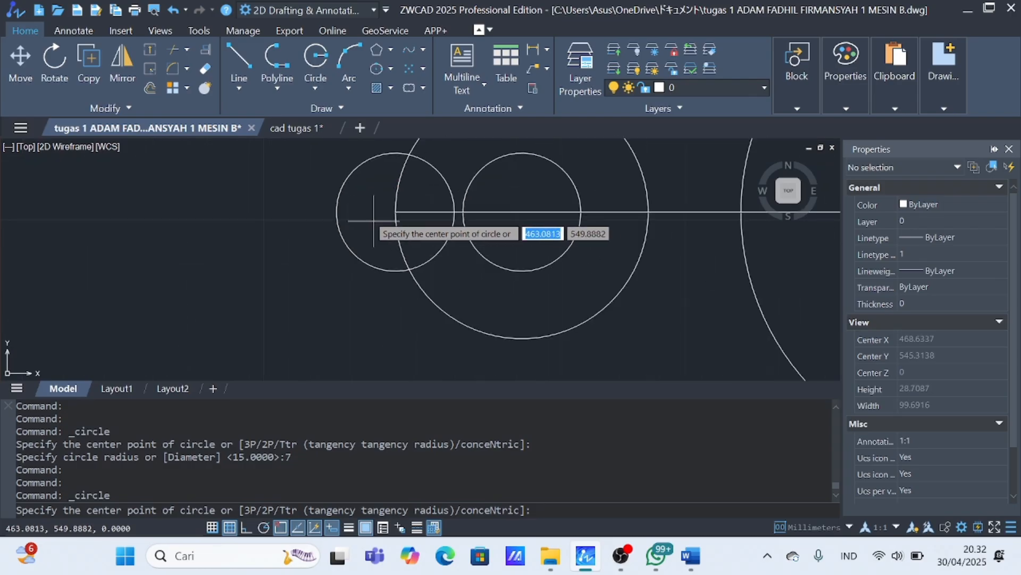
click(363, 220)
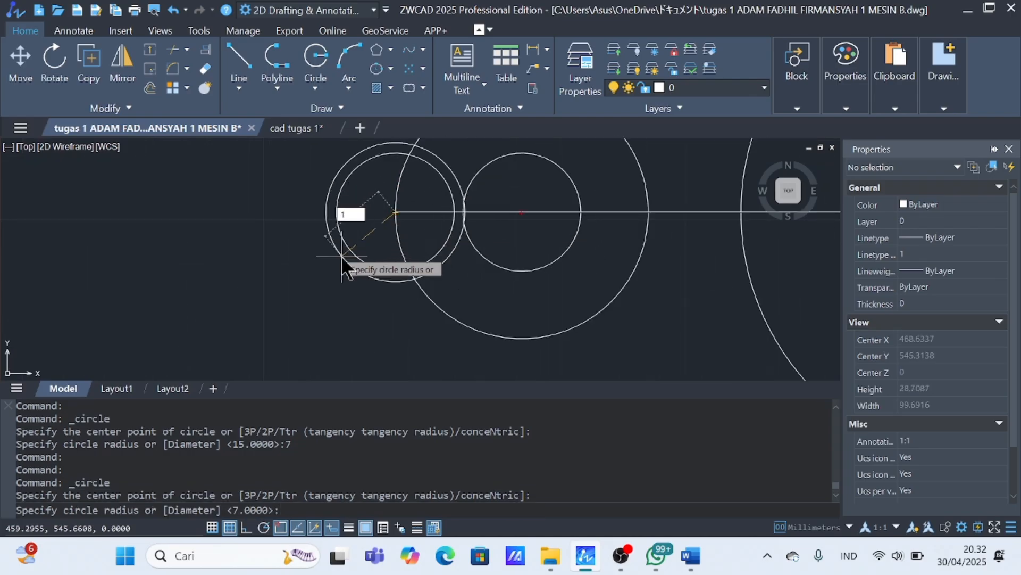
text(15)
key(Return)
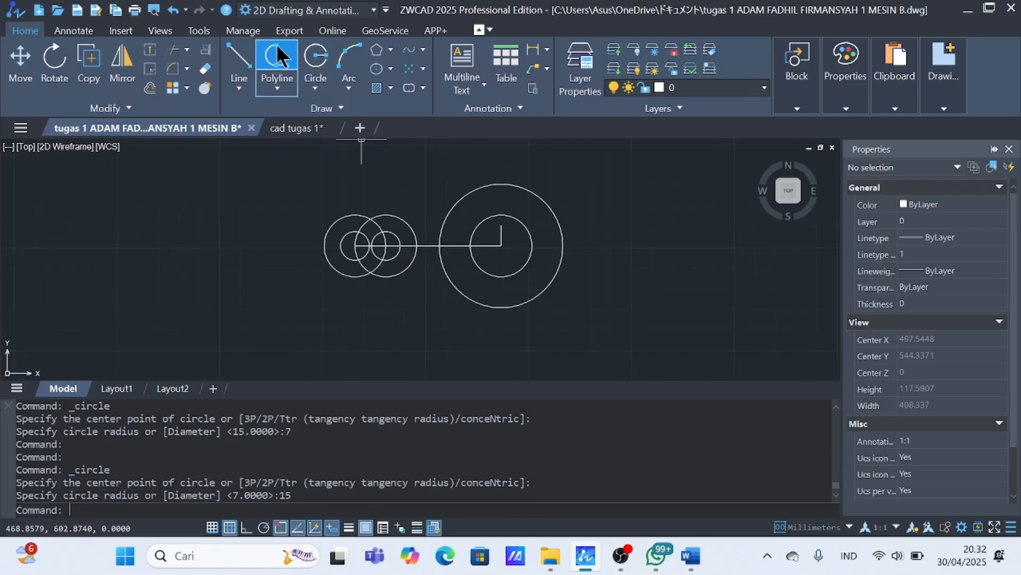
Connect the two overlapping radius 15 circles with horizontal lines between their top points and between their bottom points.
click(237, 54)
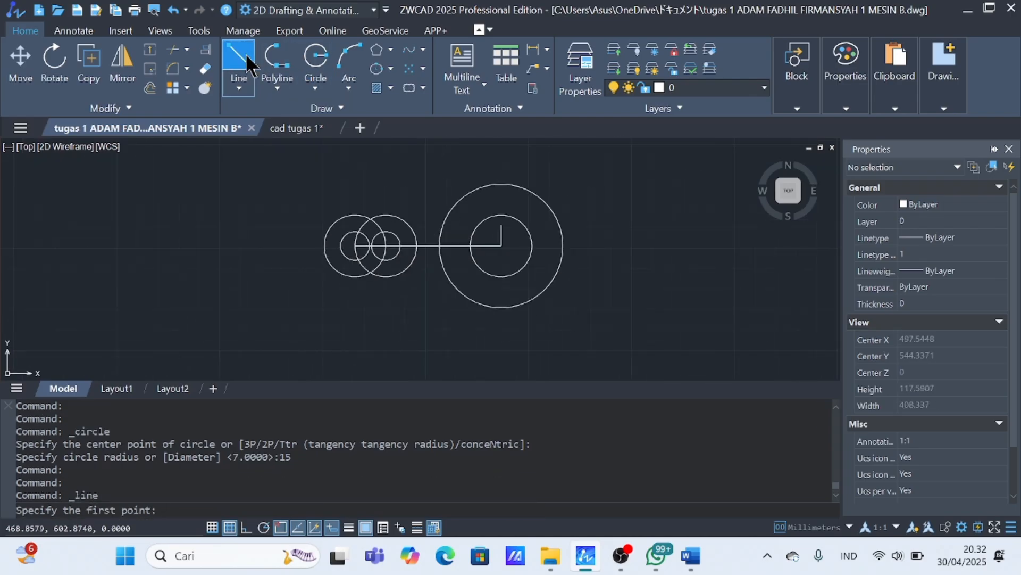
click(355, 215)
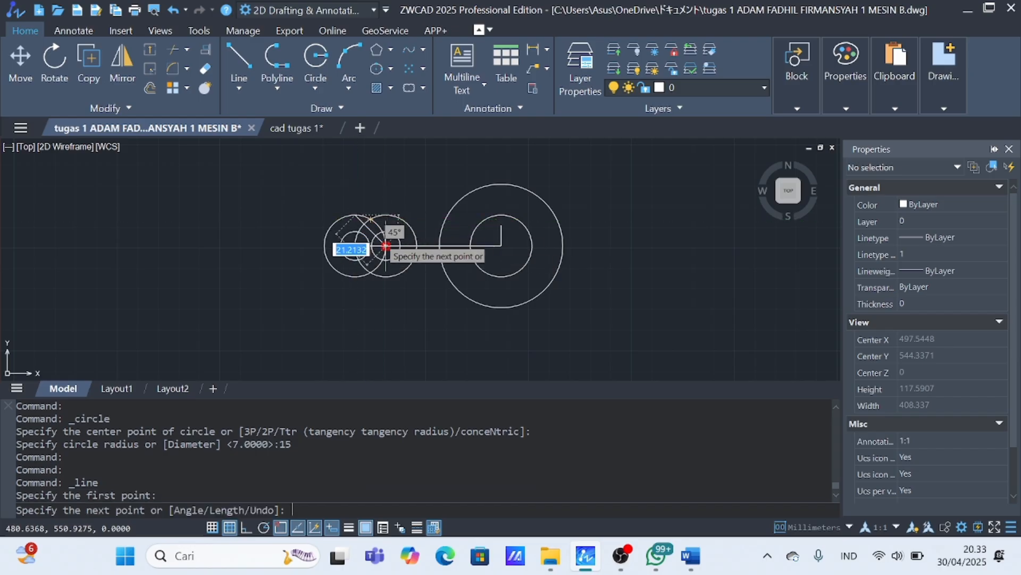
click(386, 216)
key(Escape)
click(242, 61)
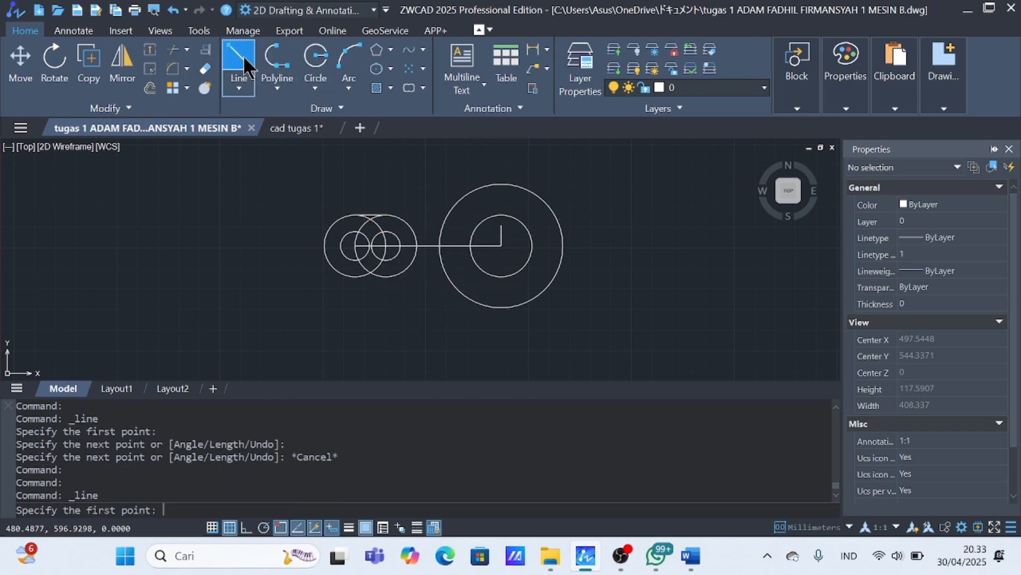
click(386, 276)
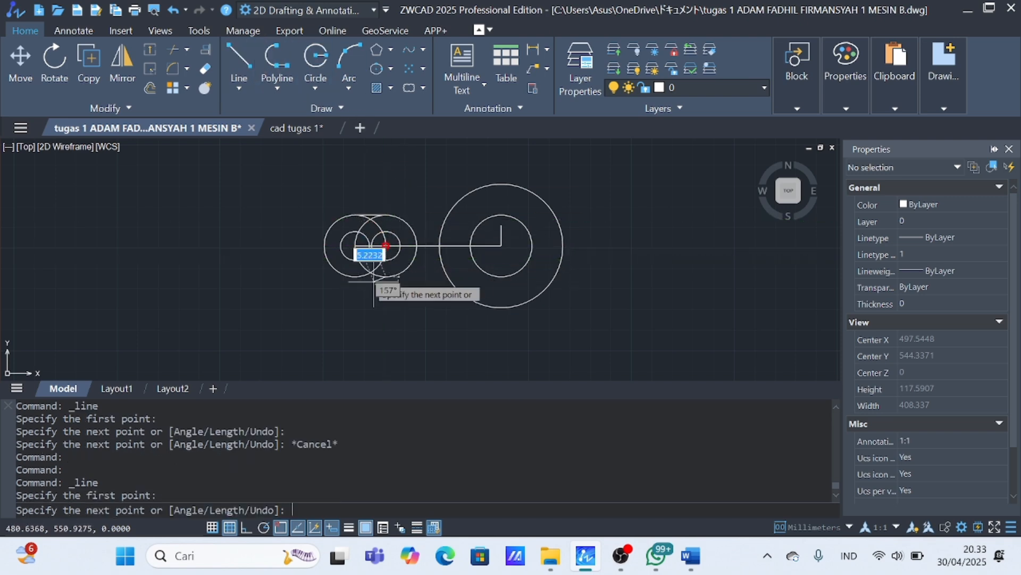
click(355, 276)
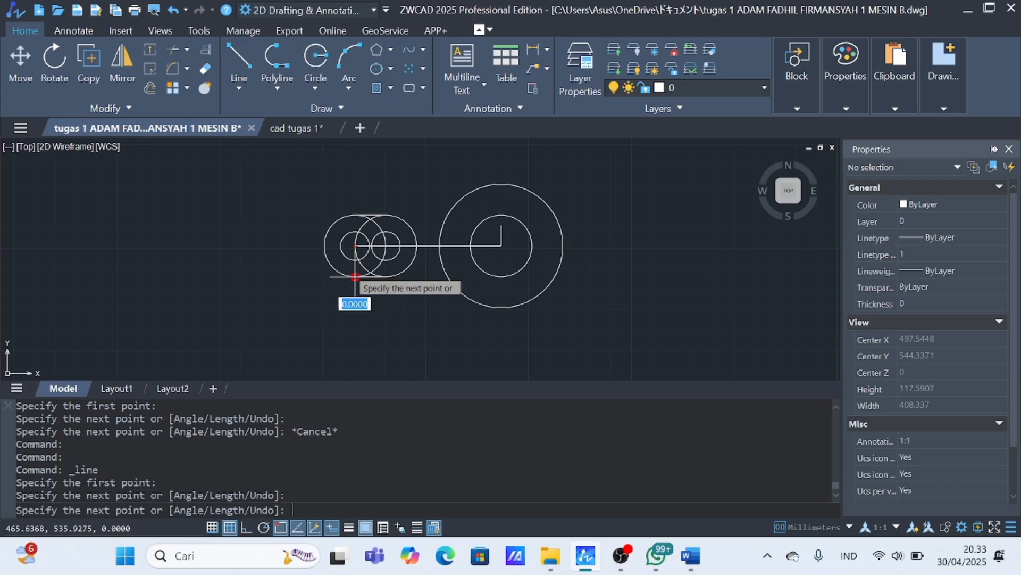
key(Escape)
Connect the top points of the two radius 7 circles with a horizontal line.
click(237, 60)
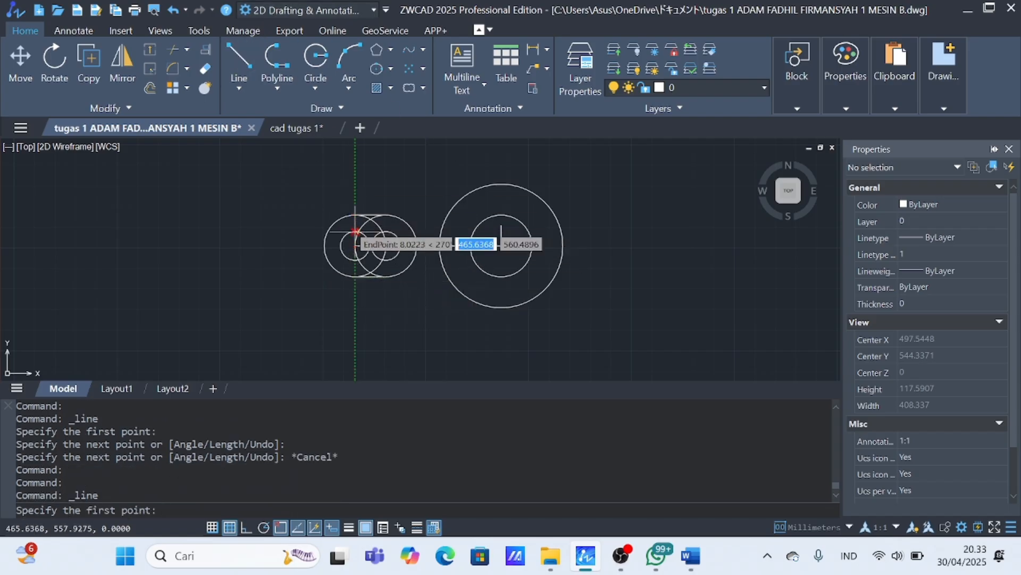
click(355, 232)
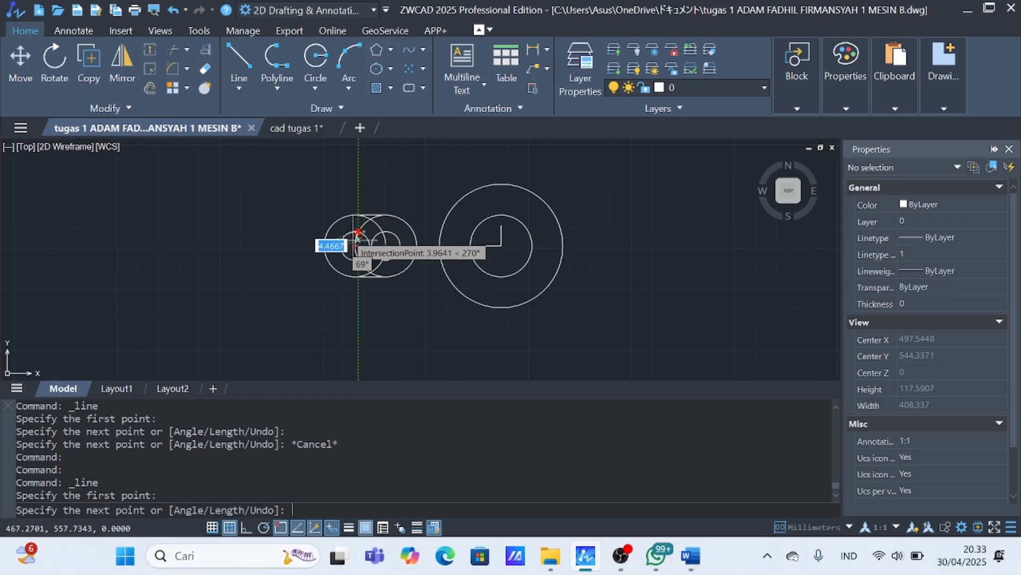
scroll(380, 238, up, 3)
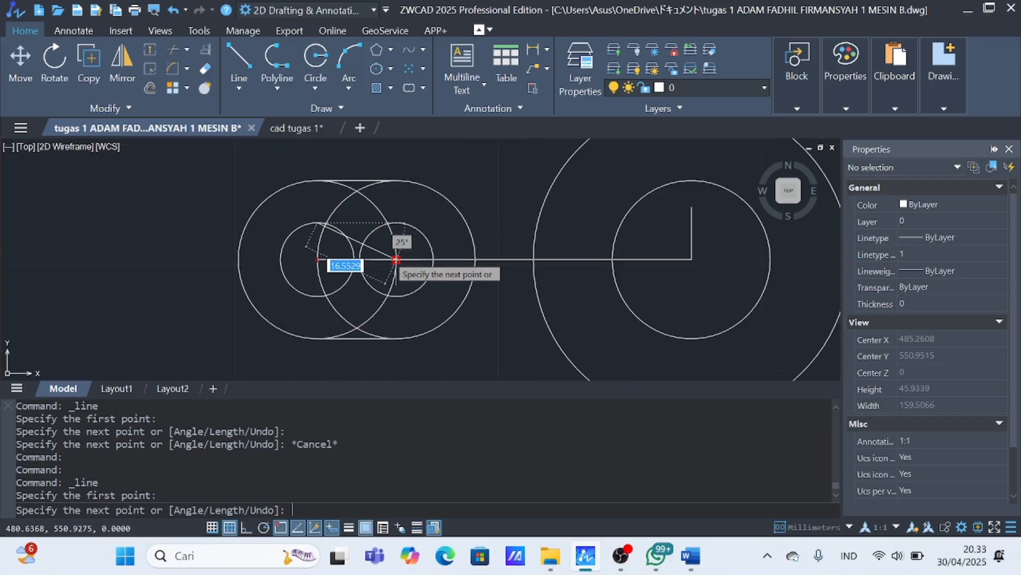
click(397, 223)
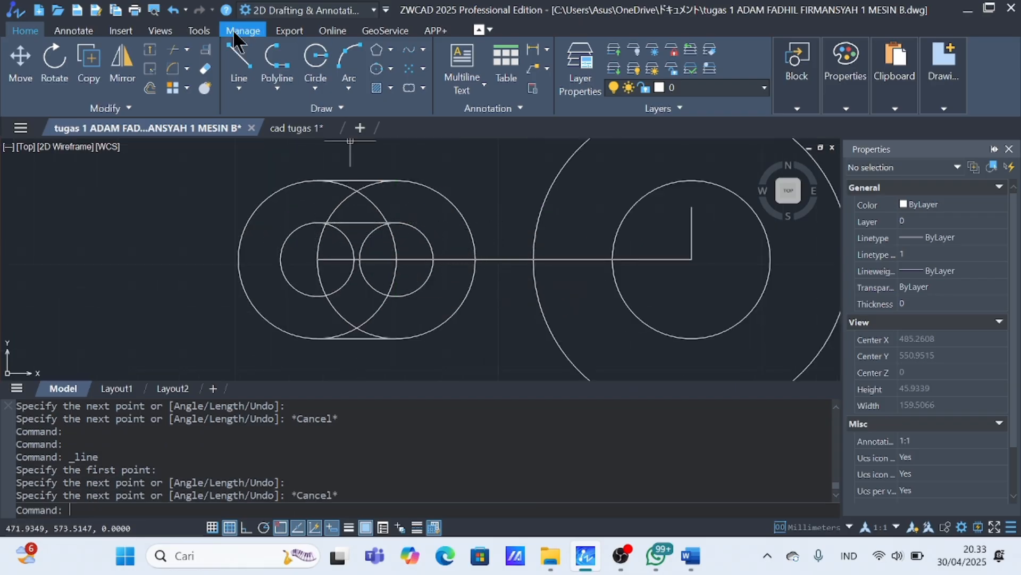
Draw a line between the bottom points of the two radius 7 circles.
click(237, 62)
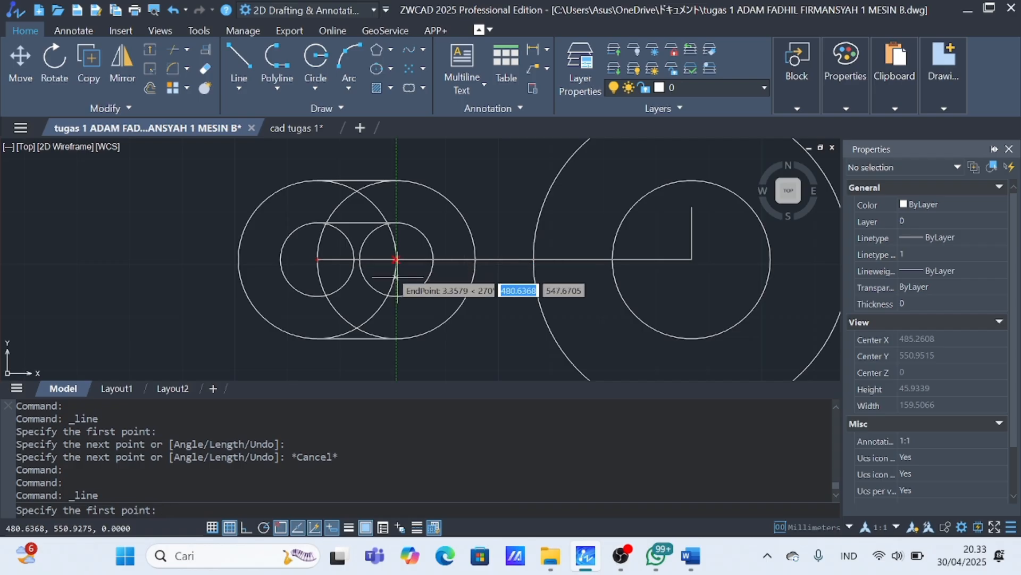
click(397, 297)
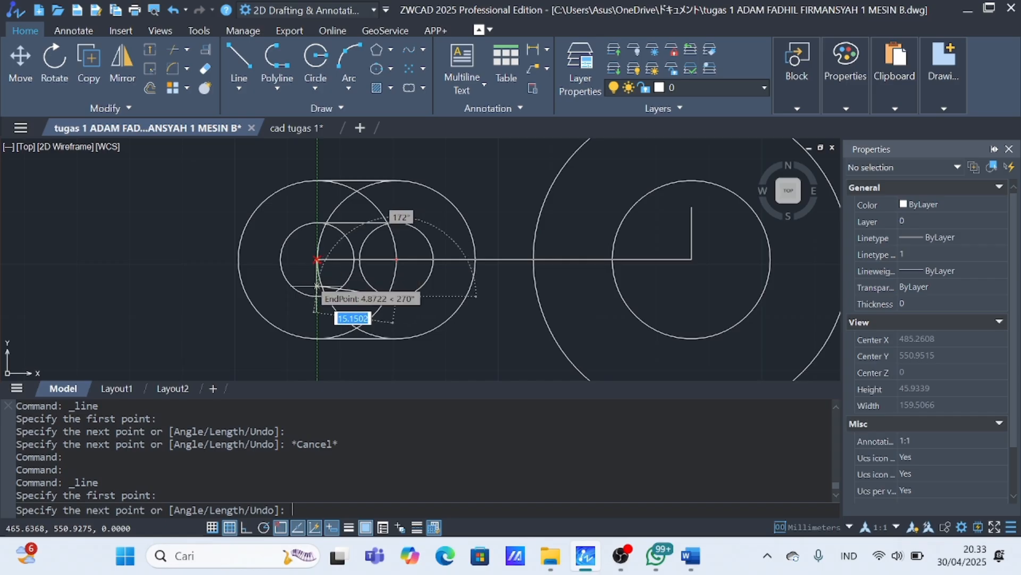
click(317, 295)
key(Escape)
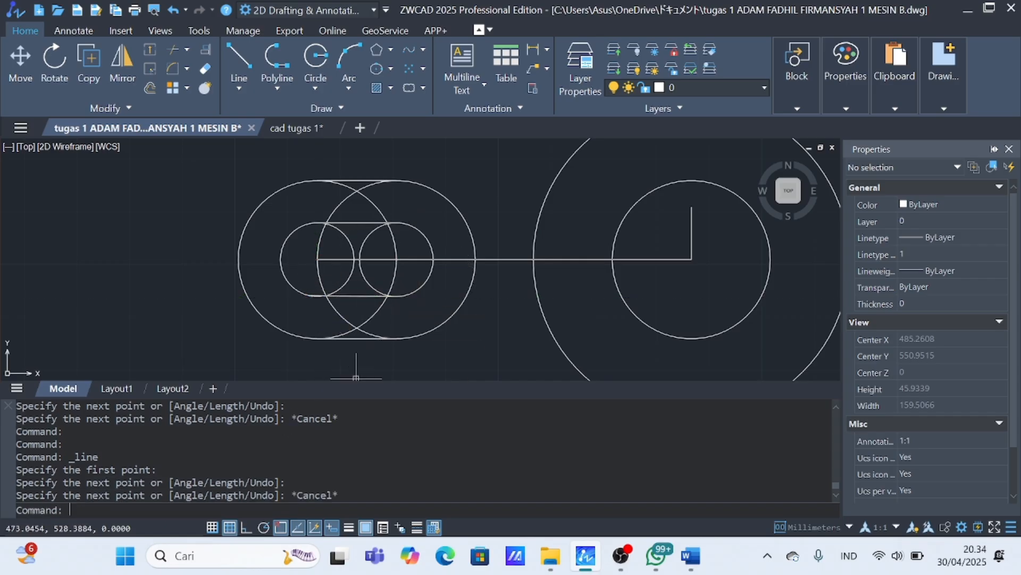
Undo the trim command and the line joining the bottoms of the radius 7 circles.
click(172, 49)
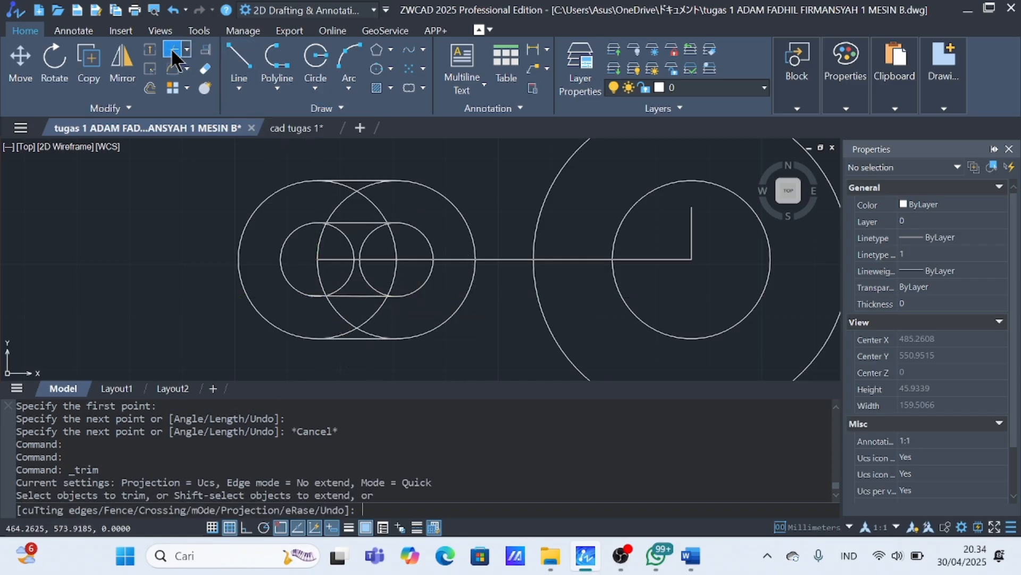
click(172, 10)
click(172, 11)
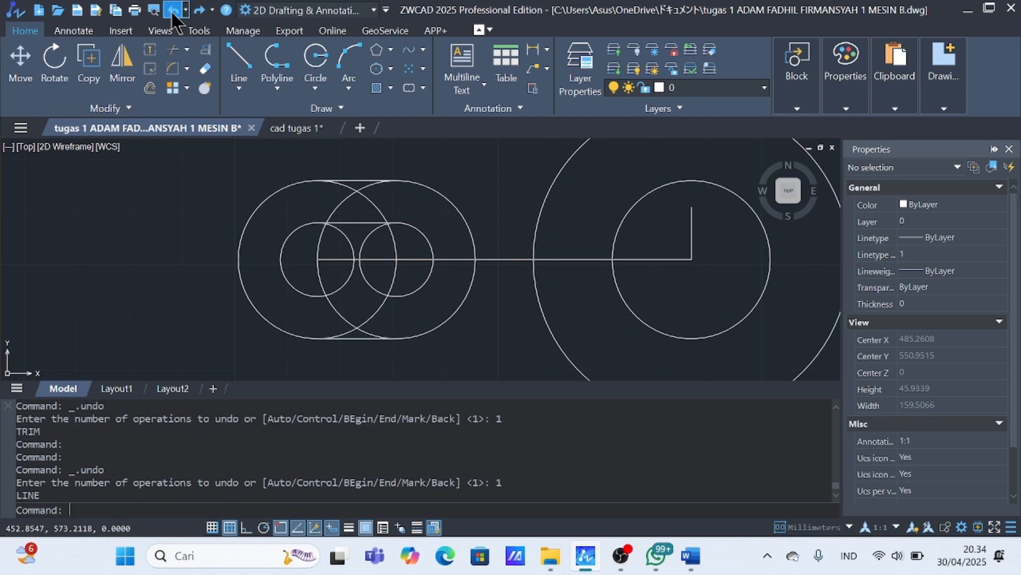
Redraw the 15 mm horizontal line joining the bottom points of the two radius 7 circles.
click(254, 64)
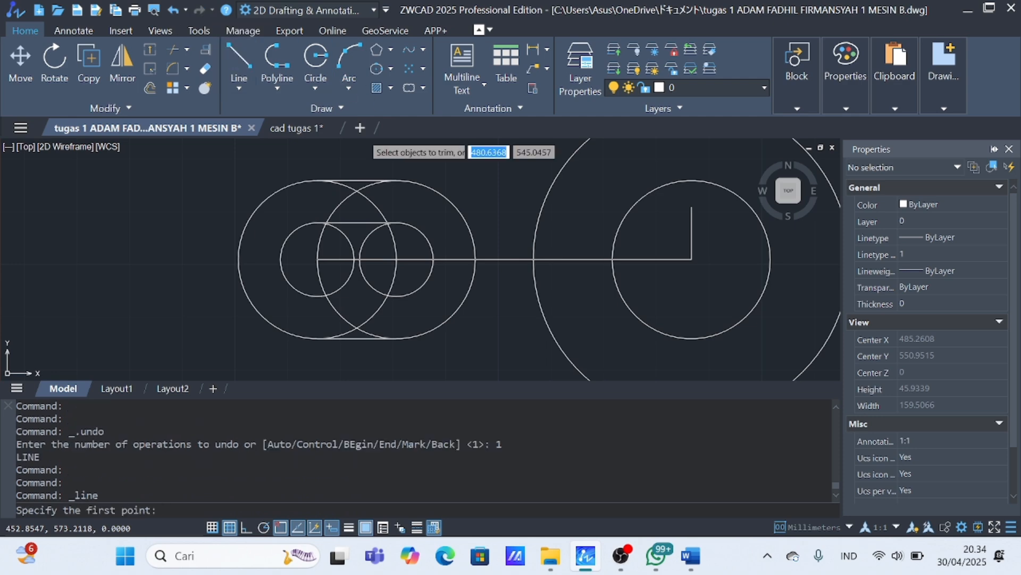
click(317, 296)
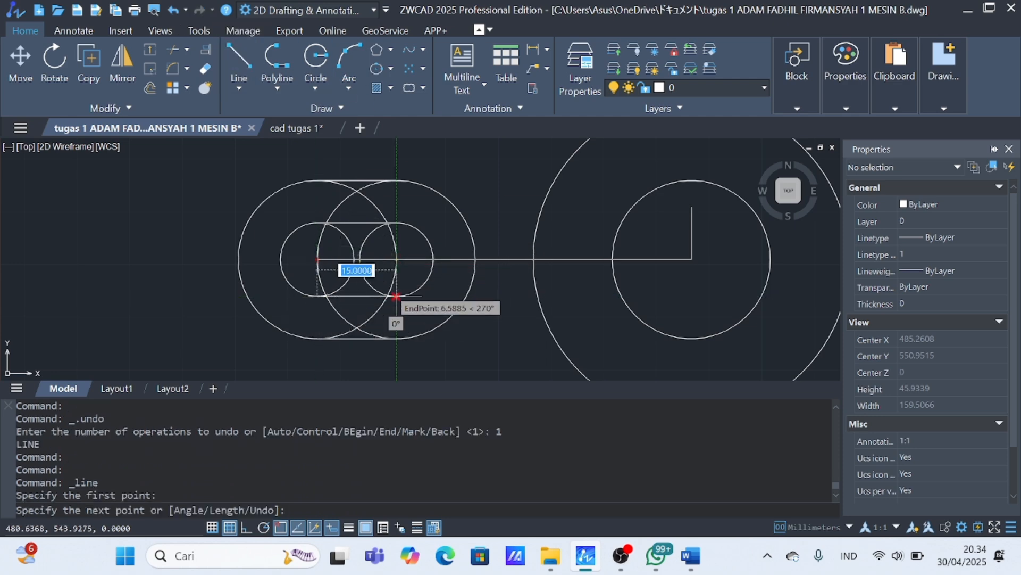
click(397, 296)
key(Escape)
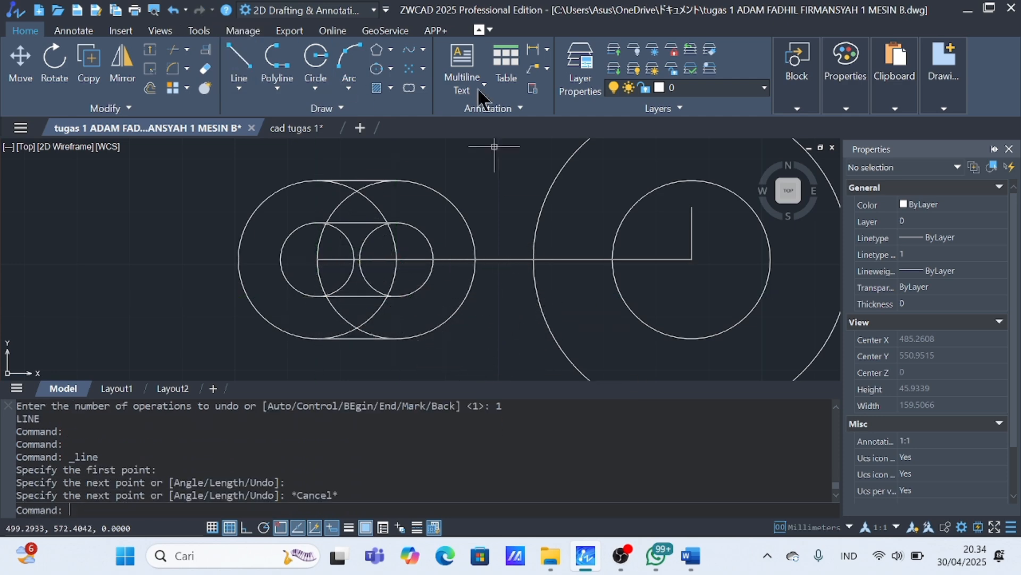
Trim the facing arcs of the radius 7 circles and the center line between them to open the inner slot.
click(172, 50)
click(352, 246)
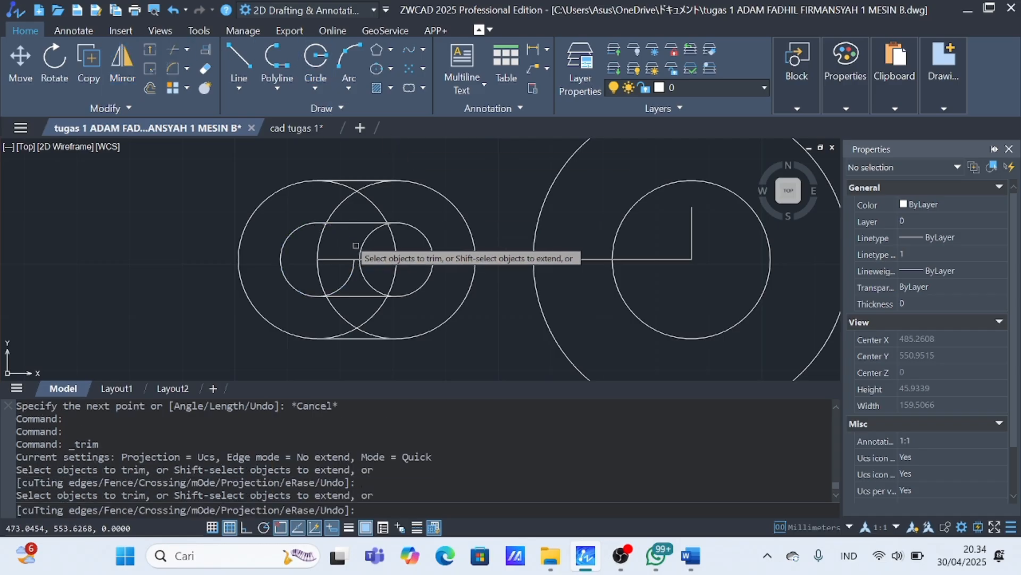
click(363, 243)
click(367, 259)
click(354, 266)
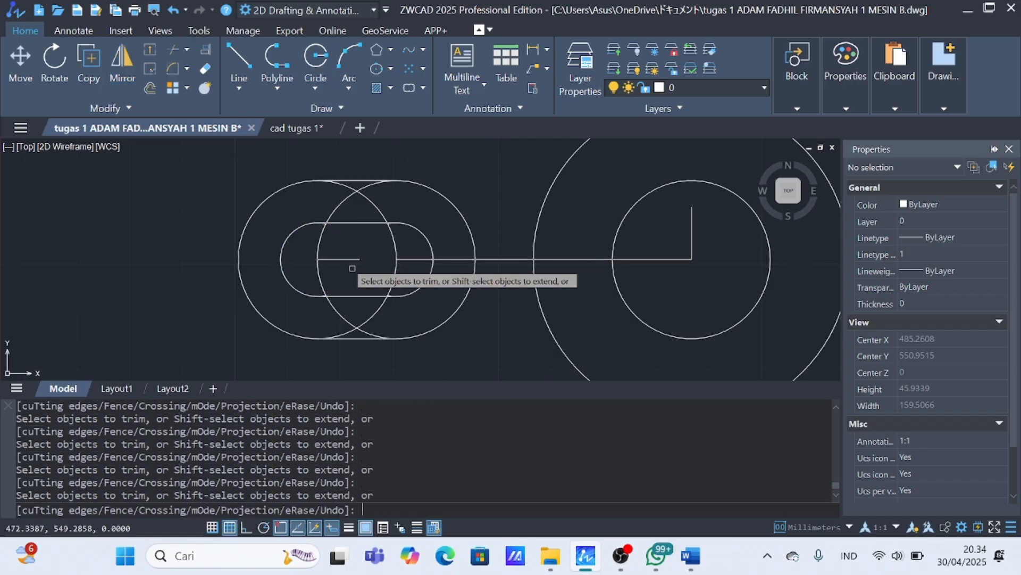
click(348, 260)
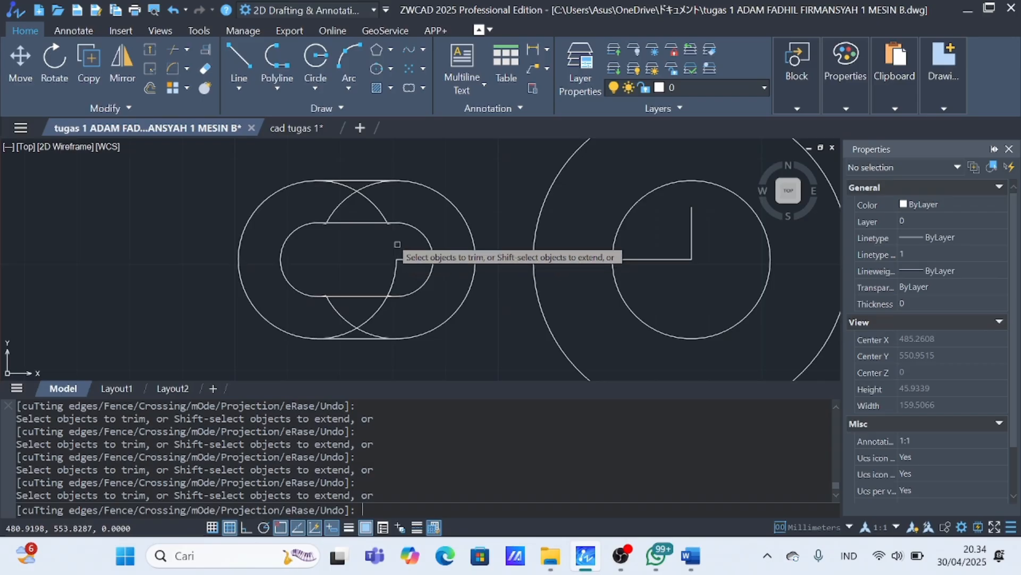
Trim the overlapping inner arcs of the radius 15 circles so only the outer slot outline remains.
click(349, 198)
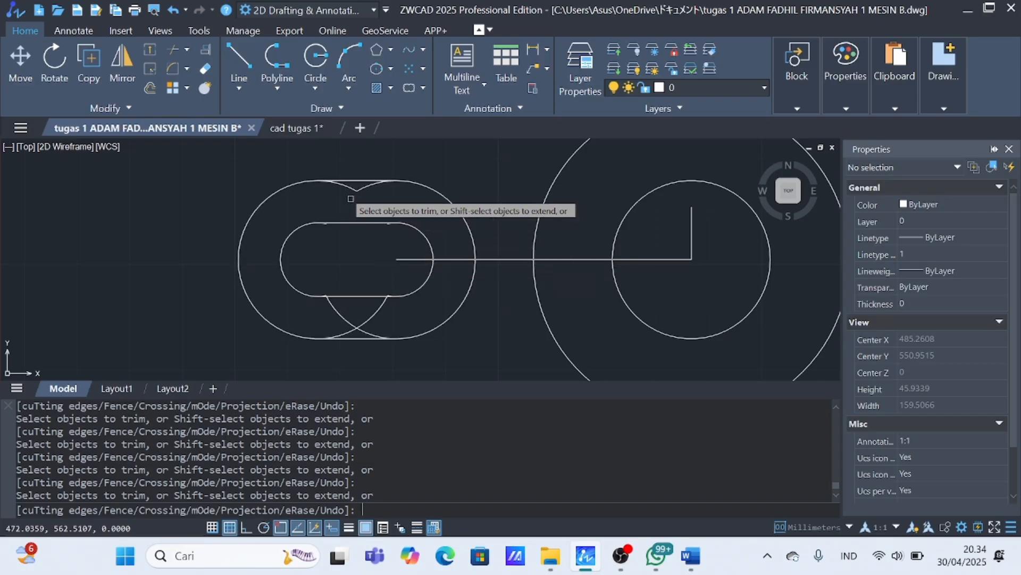
click(351, 190)
click(362, 188)
click(369, 320)
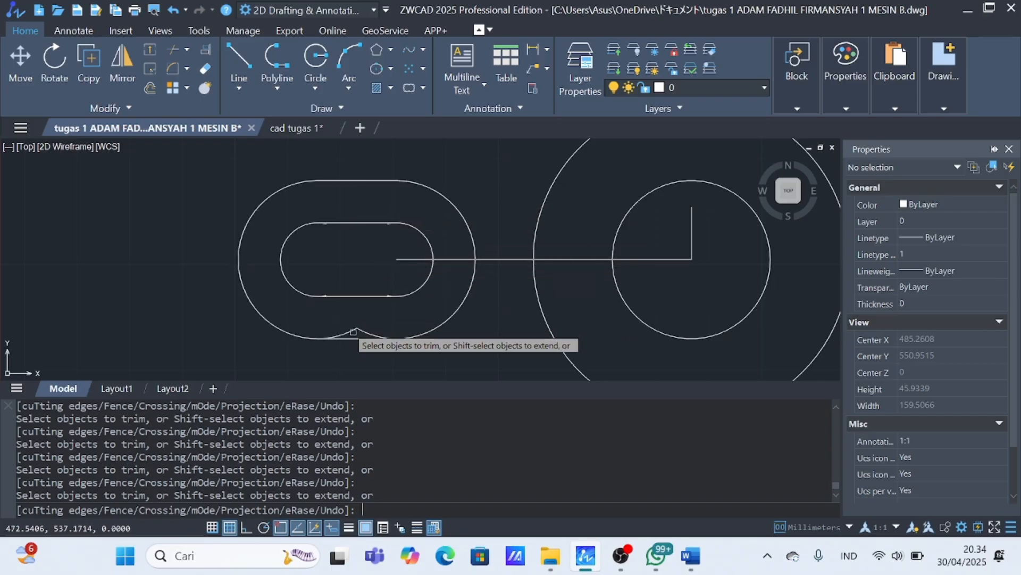
Trim the small leftover arc stubs along the lower and upper straight edges of the inner slot.
scroll(308, 306, up, 6)
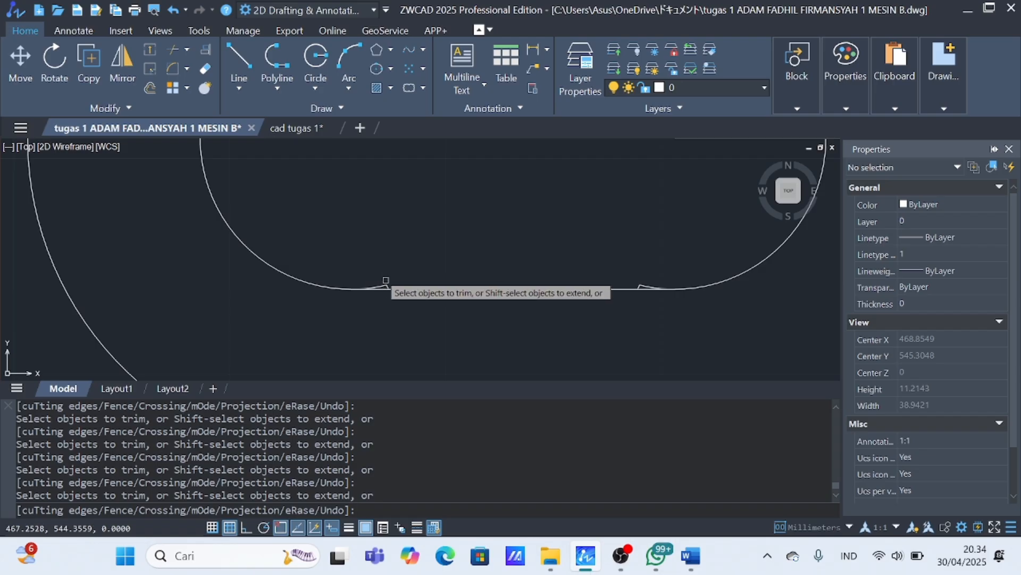
click(639, 286)
scroll(591, 261, down, 4)
scroll(583, 236, up, 4)
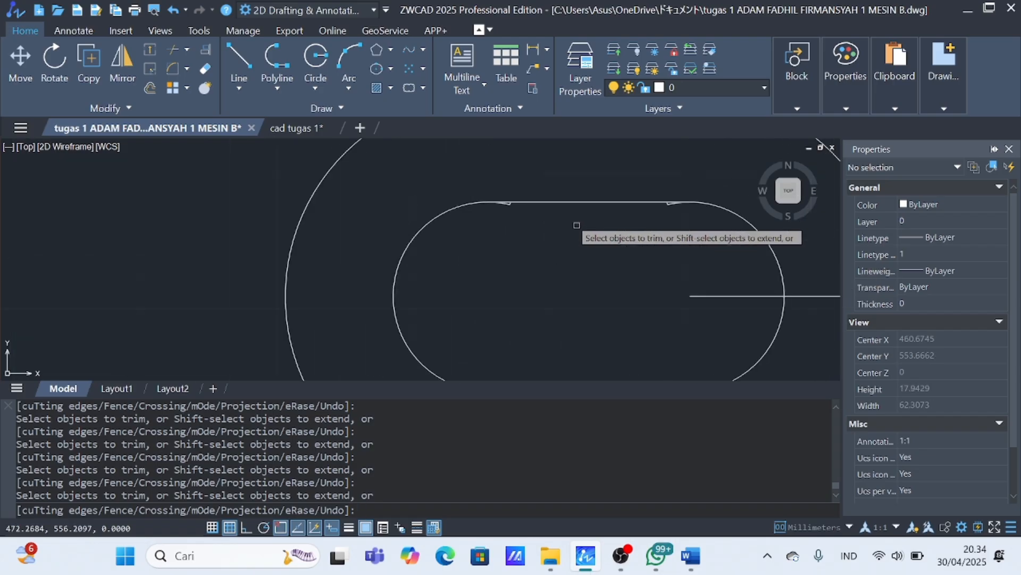
click(504, 201)
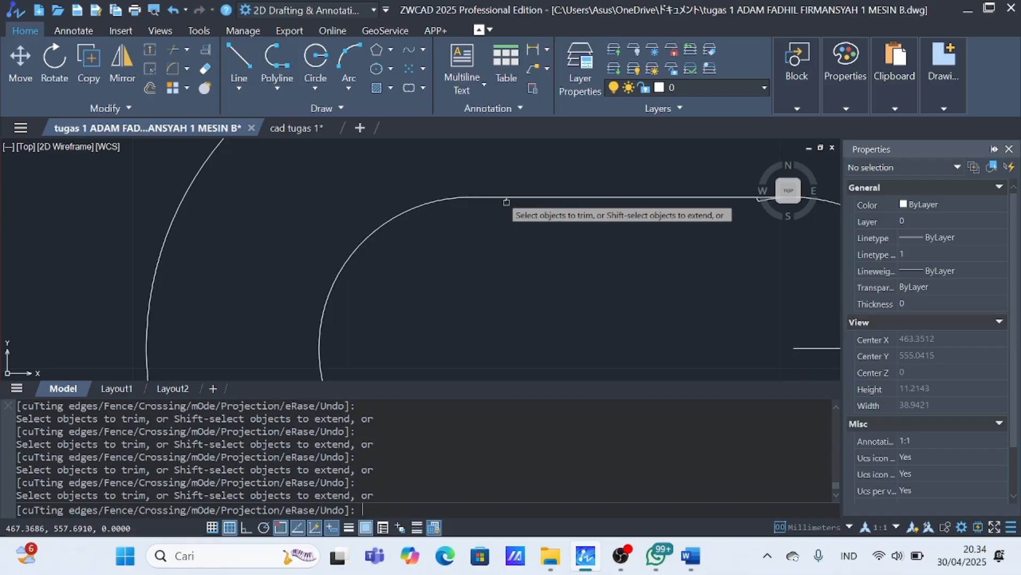
scroll(758, 207, down, 5)
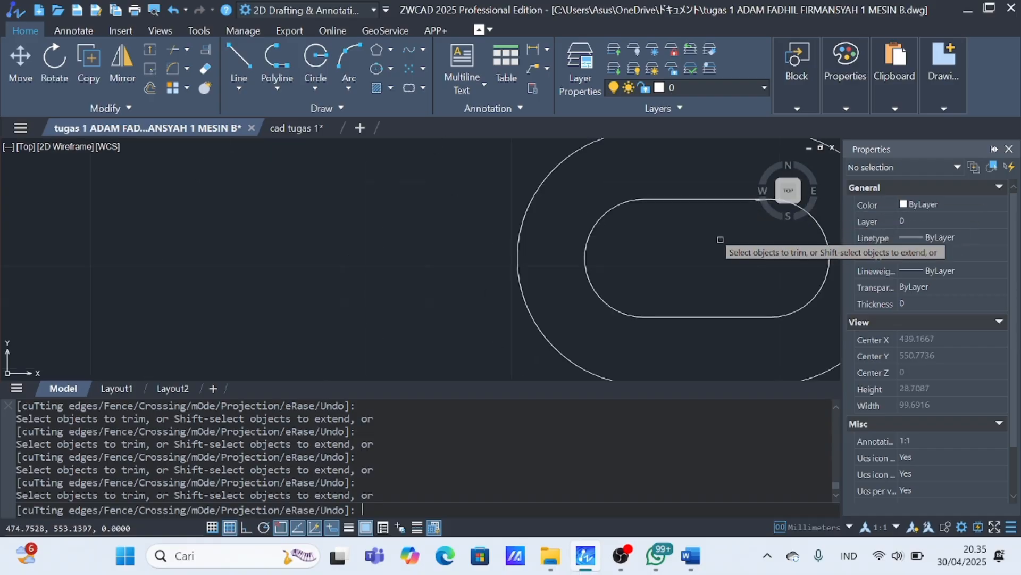
scroll(723, 240, down, 3)
scroll(744, 230, up, 6)
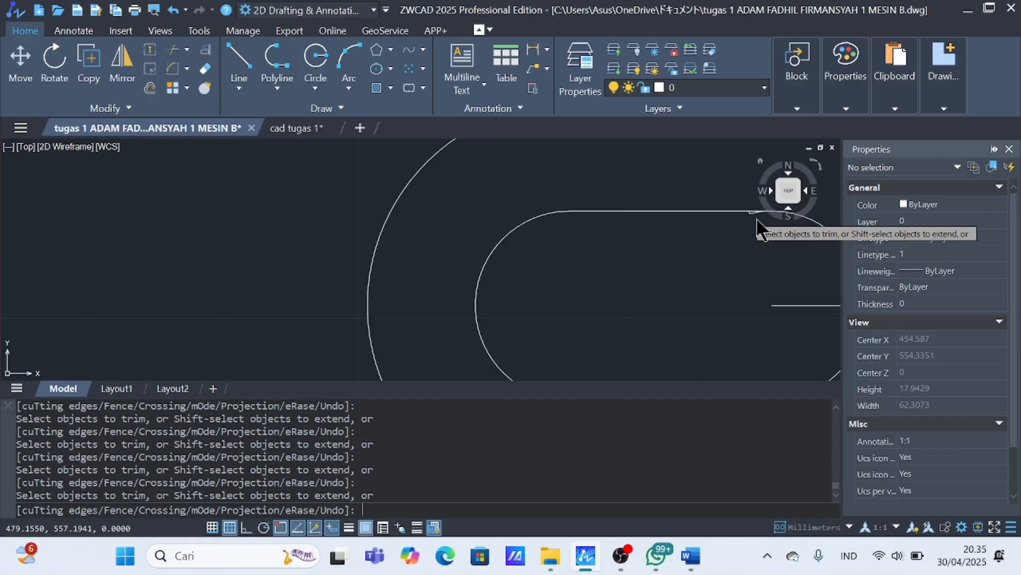
scroll(753, 213, up, 4)
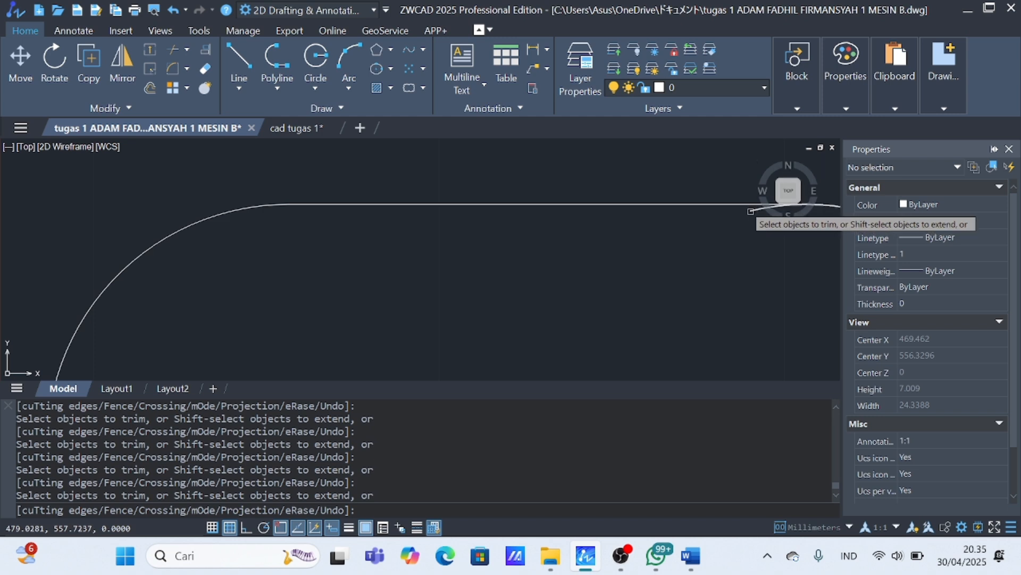
scroll(599, 195, down, 2)
scroll(529, 166, down, 3)
scroll(529, 167, up, 3)
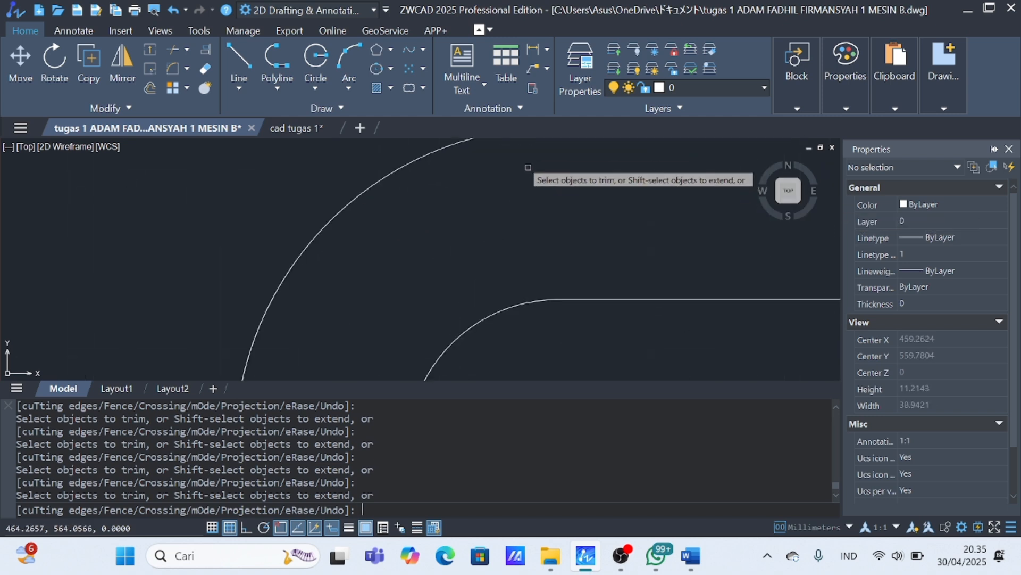
Examine the outer slot outline and the whole drawing for leftover segments, and end trimming.
scroll(529, 170, down, 3)
scroll(533, 147, up, 3)
scroll(533, 146, down, 3)
scroll(572, 234, down, 5)
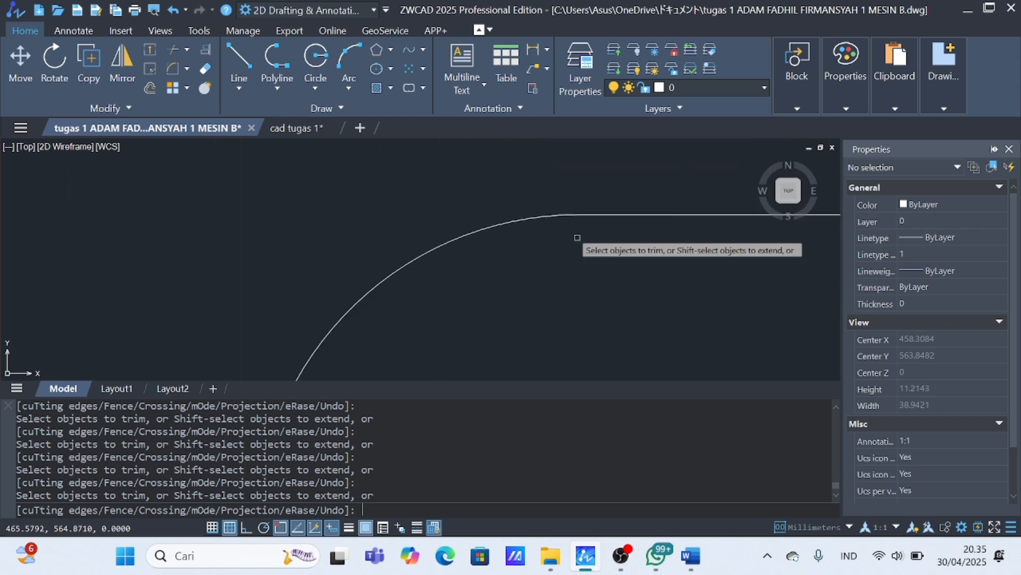
scroll(618, 295, up, 2)
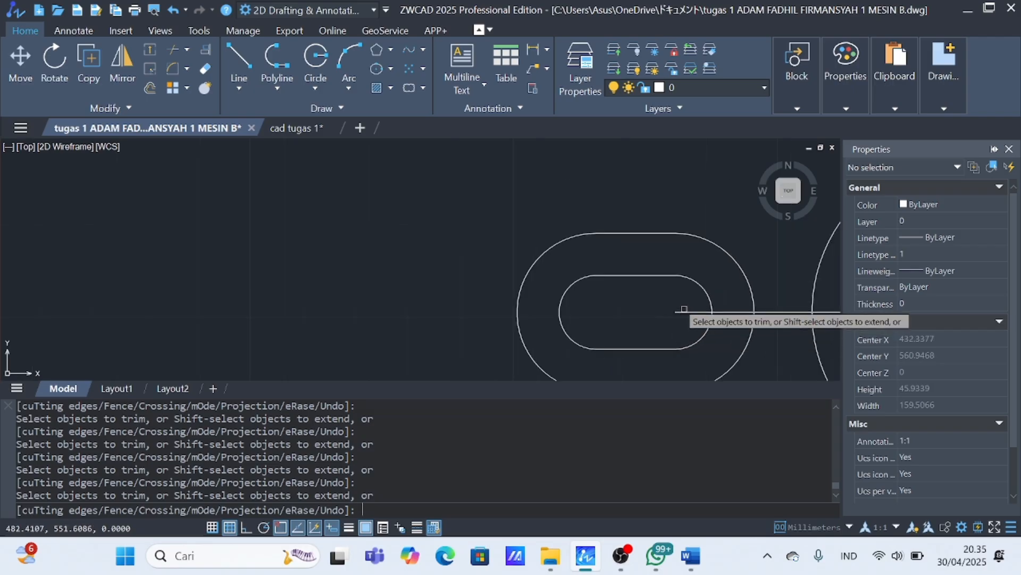
scroll(697, 315, down, 8)
scroll(697, 315, up, 2)
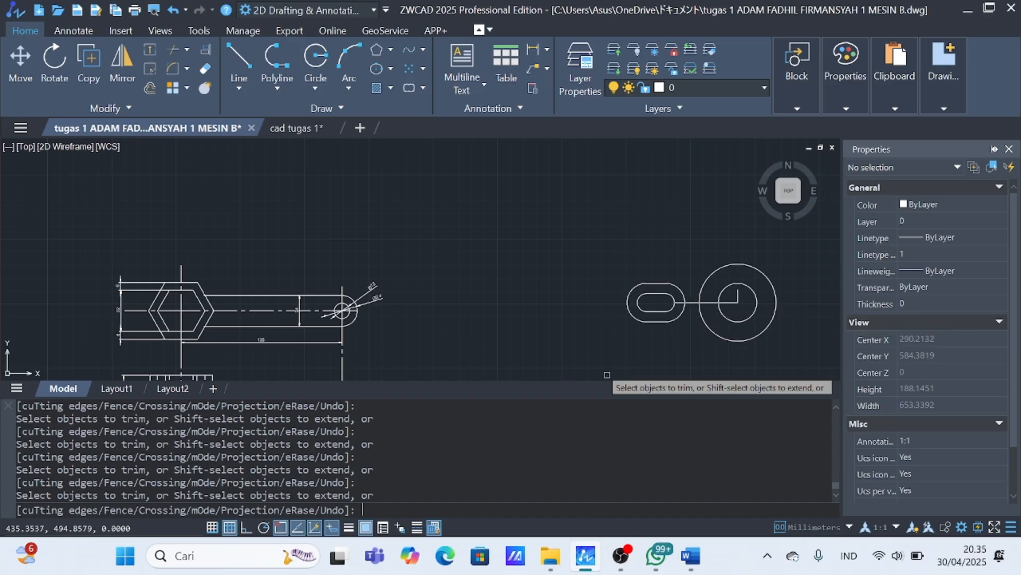
key(Escape)
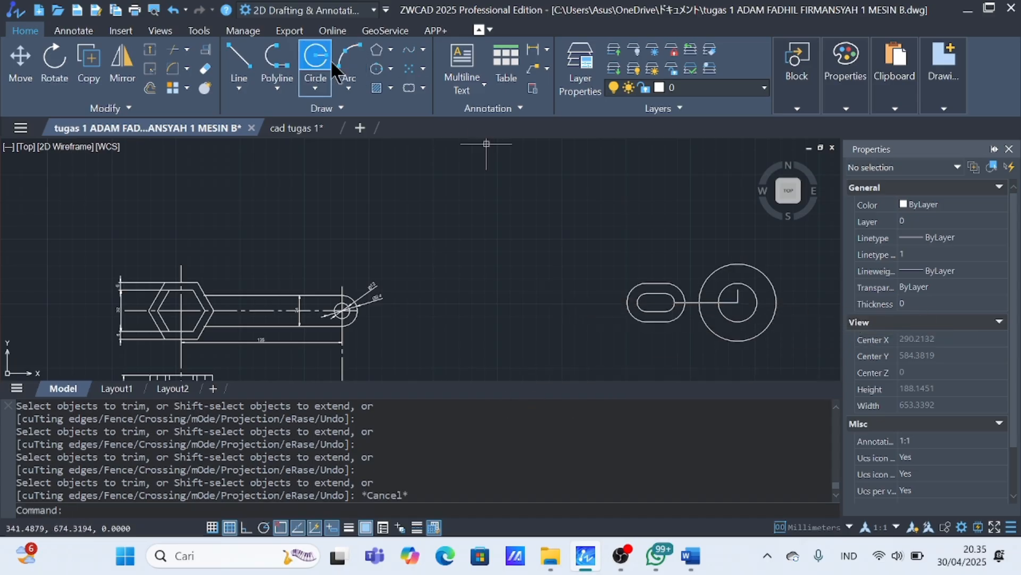
Draw a radius 24 circle centered on the left arc center of the slot.
click(331, 59)
click(646, 302)
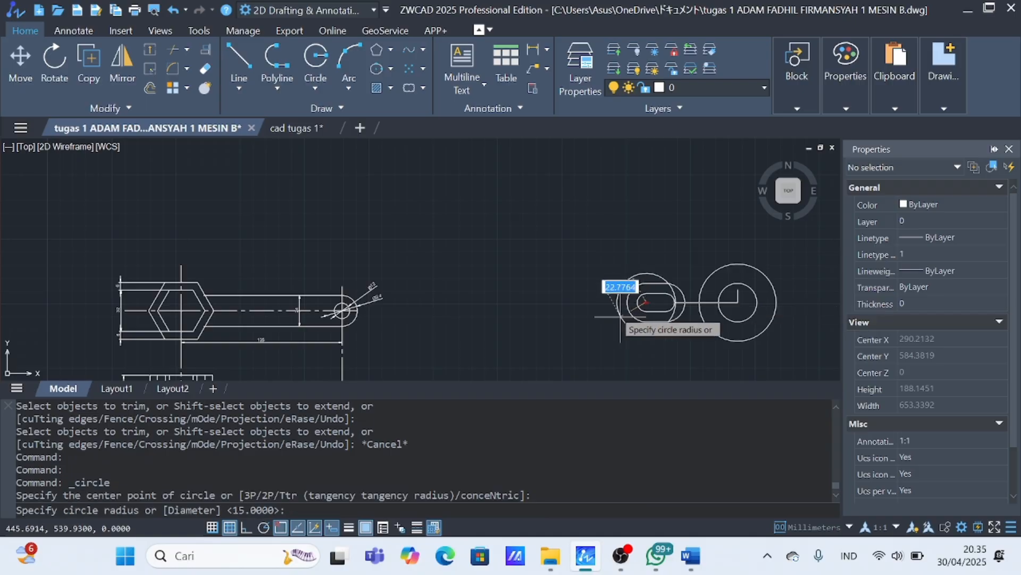
key(Return)
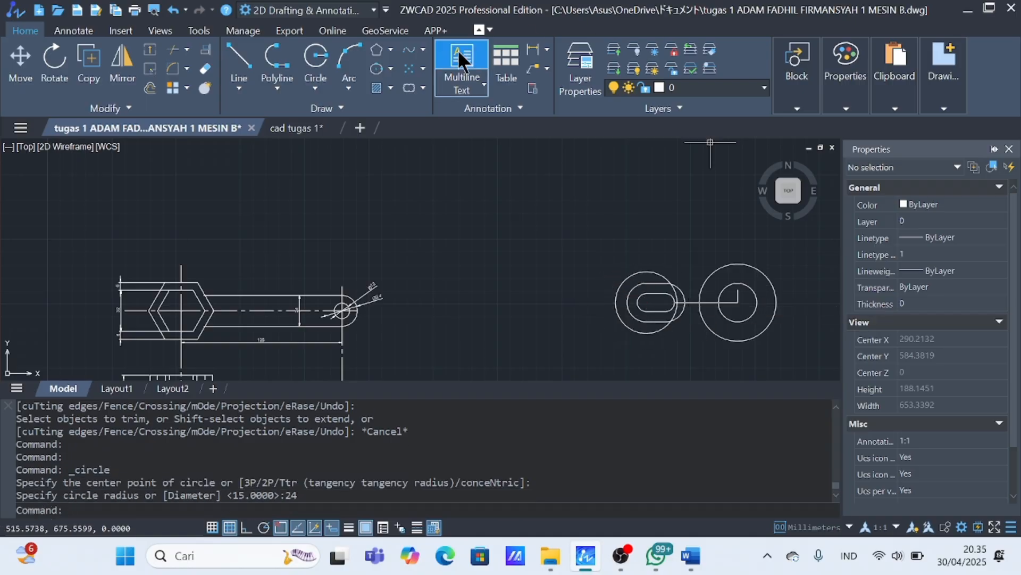
click(235, 69)
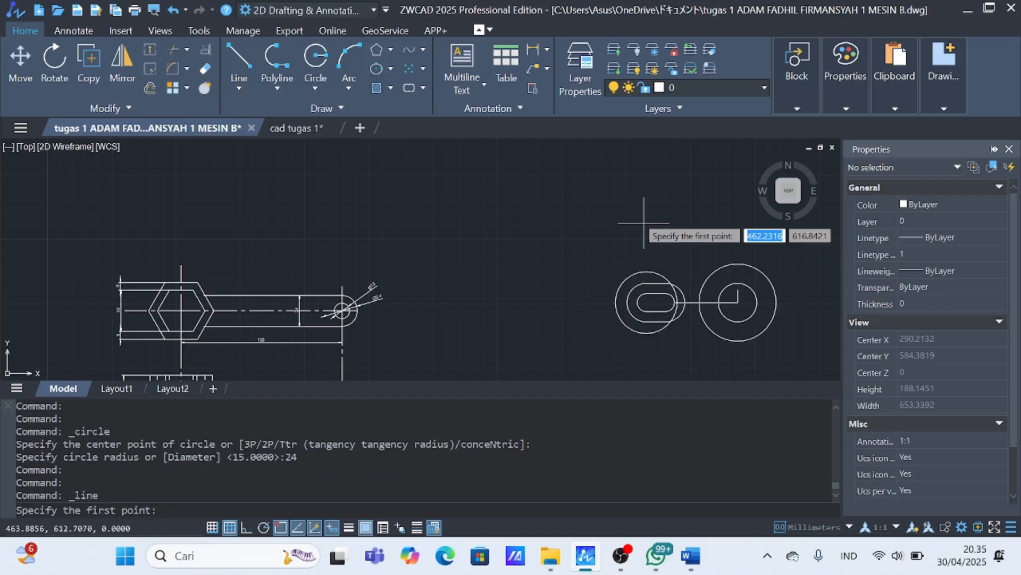
click(644, 273)
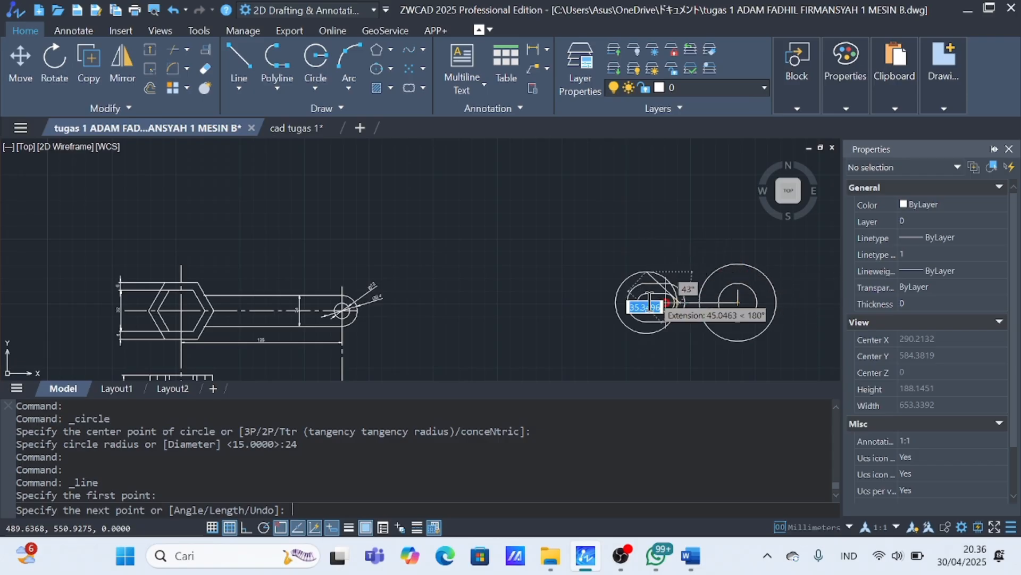
scroll(653, 288, up, 5)
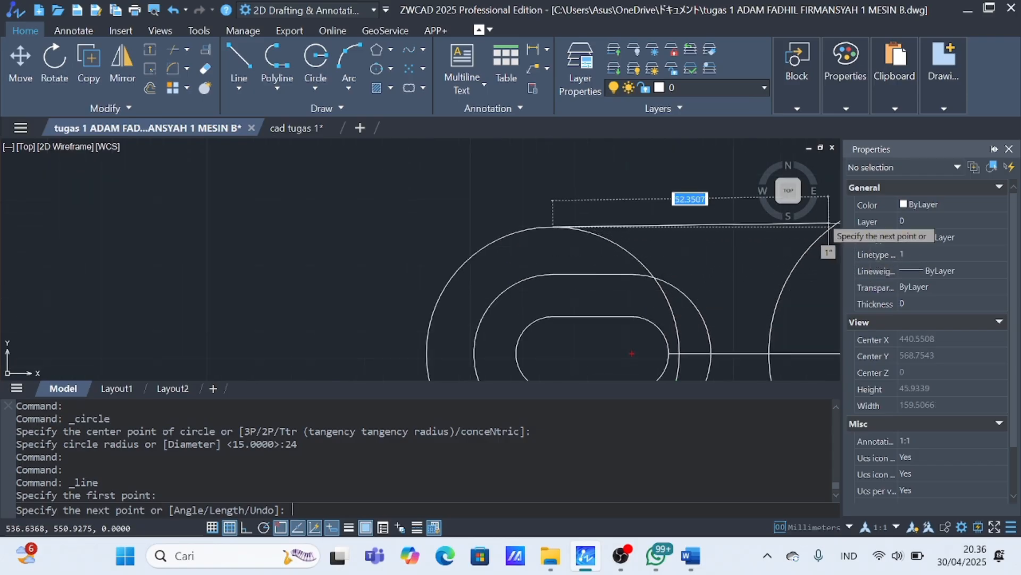
scroll(829, 234, down, 3)
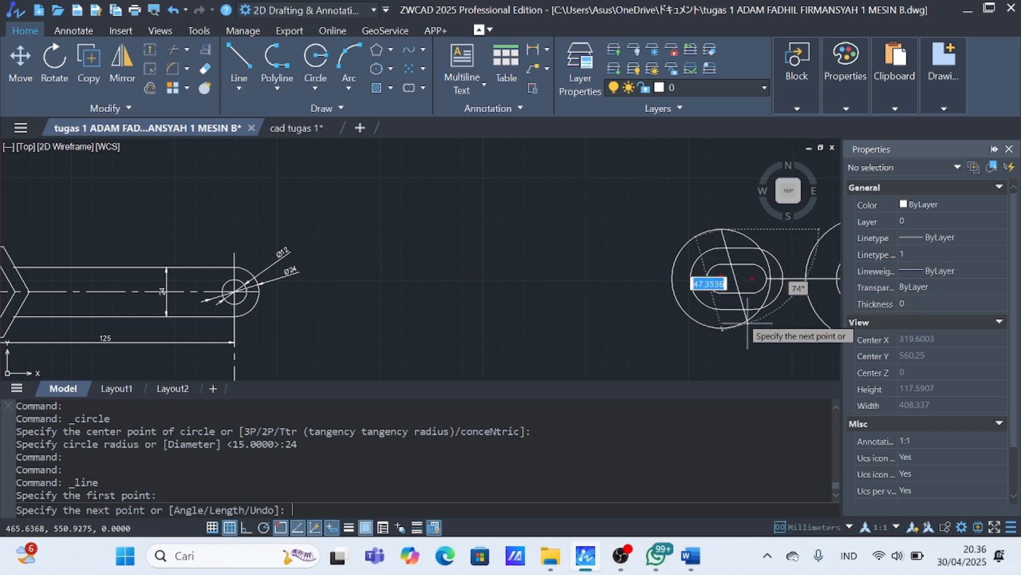
key(Escape)
scroll(828, 267, down, 3)
scroll(827, 267, up, 3)
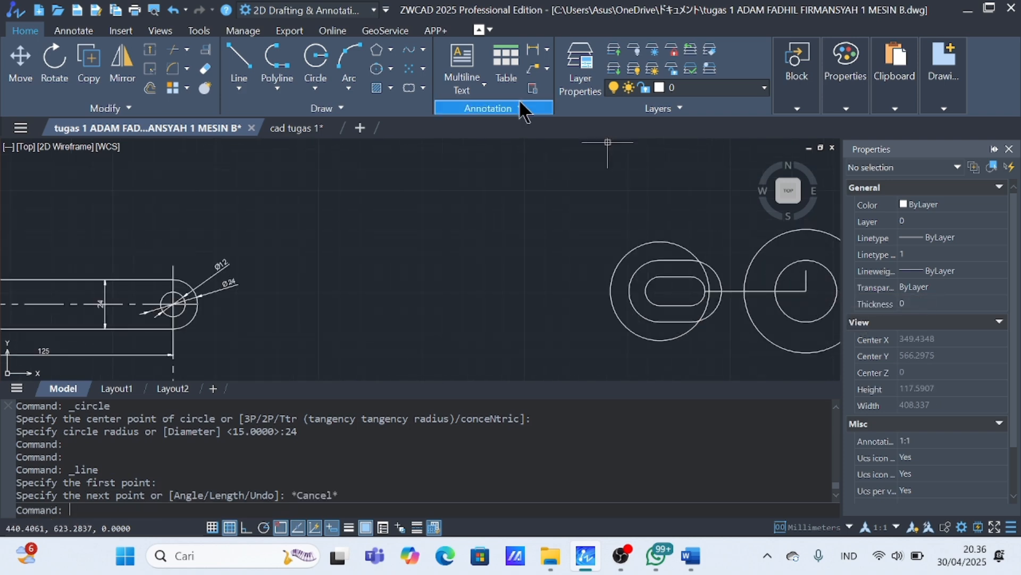
Try to draw a line from the bottom of the radius 24 circle to the larger right circle, and undo it.
click(238, 70)
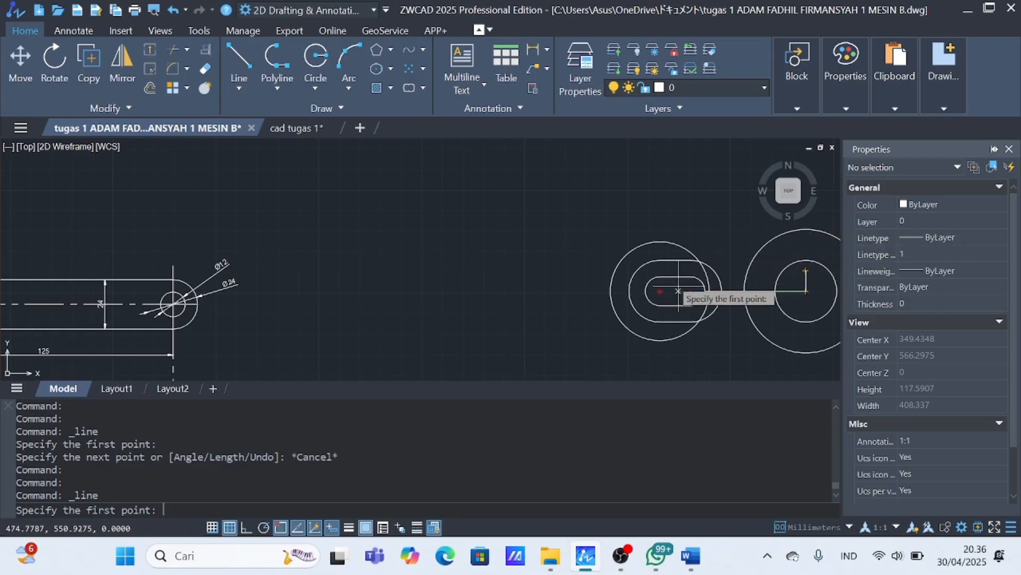
click(660, 339)
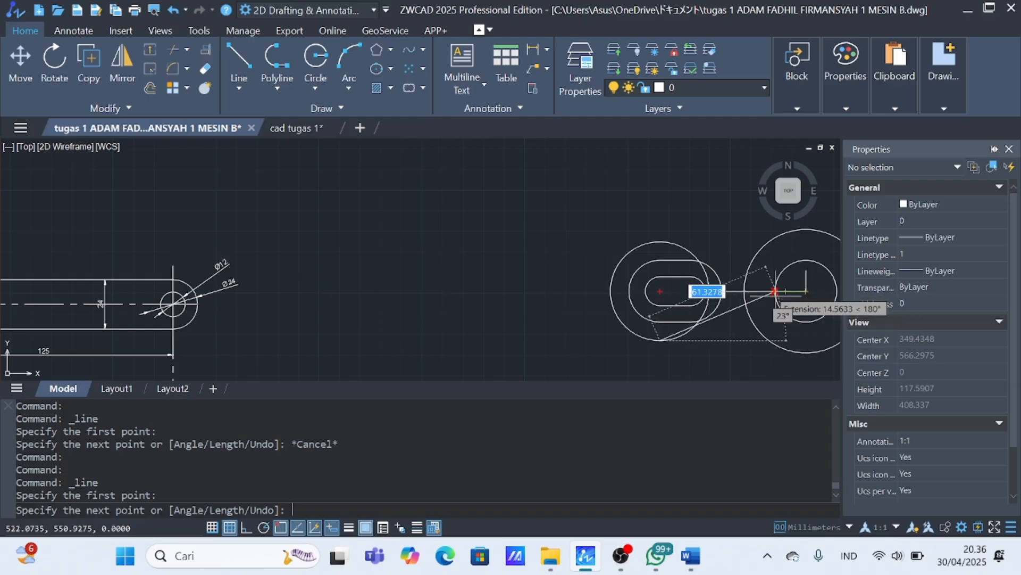
click(775, 345)
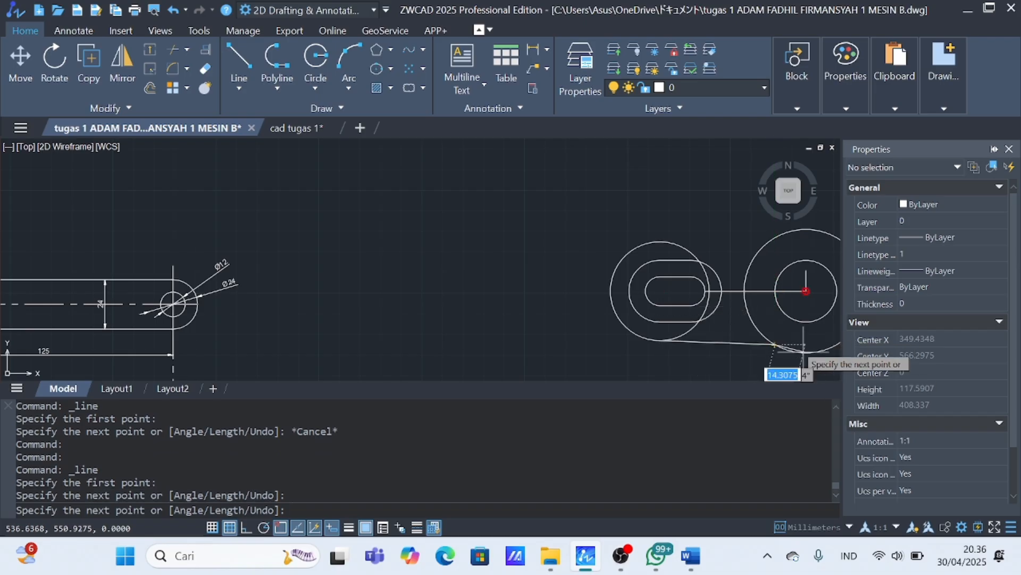
key(Escape)
click(172, 10)
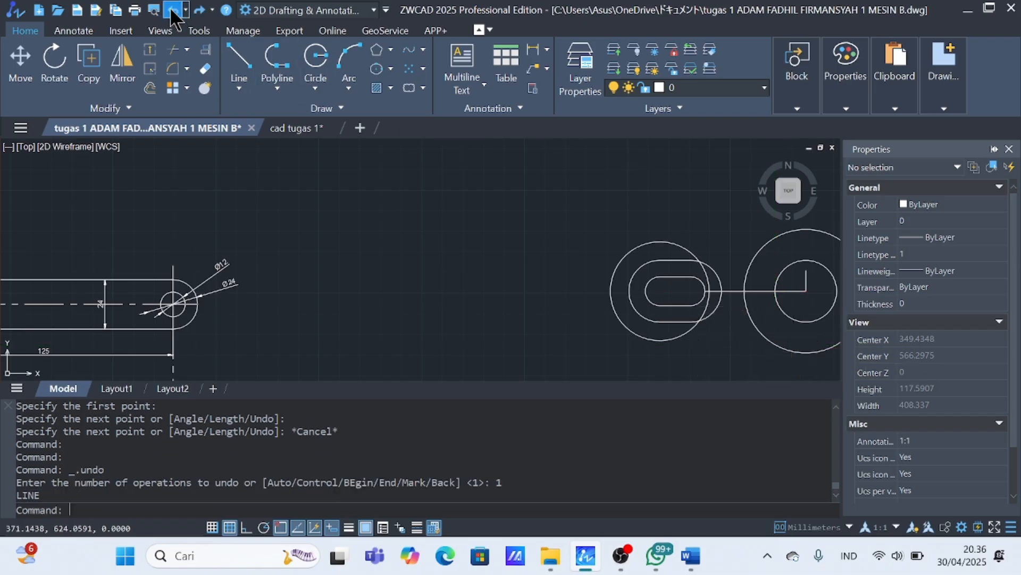
Draw the lower horizontal line from the bottom of the radius 24 circle to directly below the right concentric circles' center.
click(245, 53)
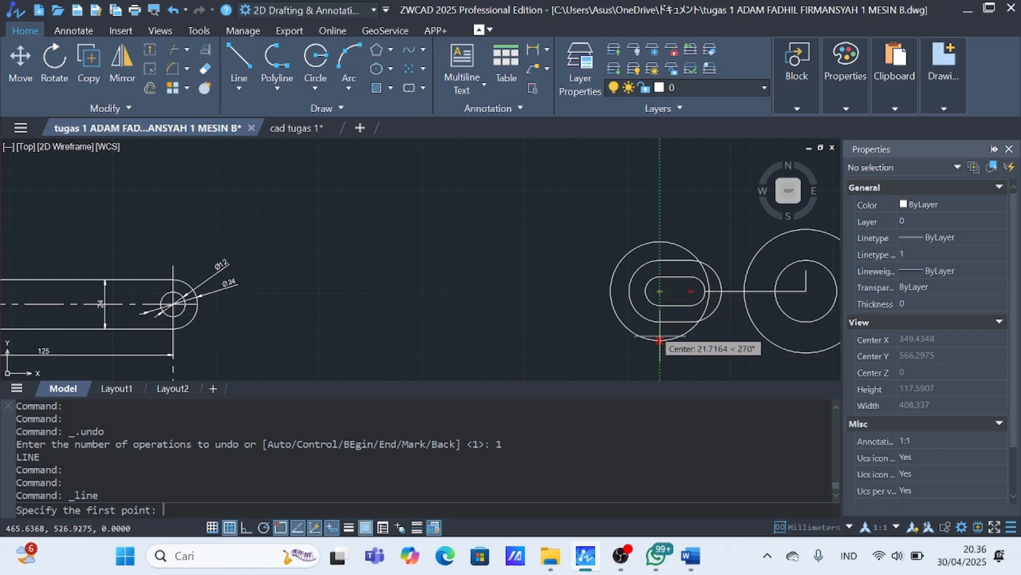
click(660, 340)
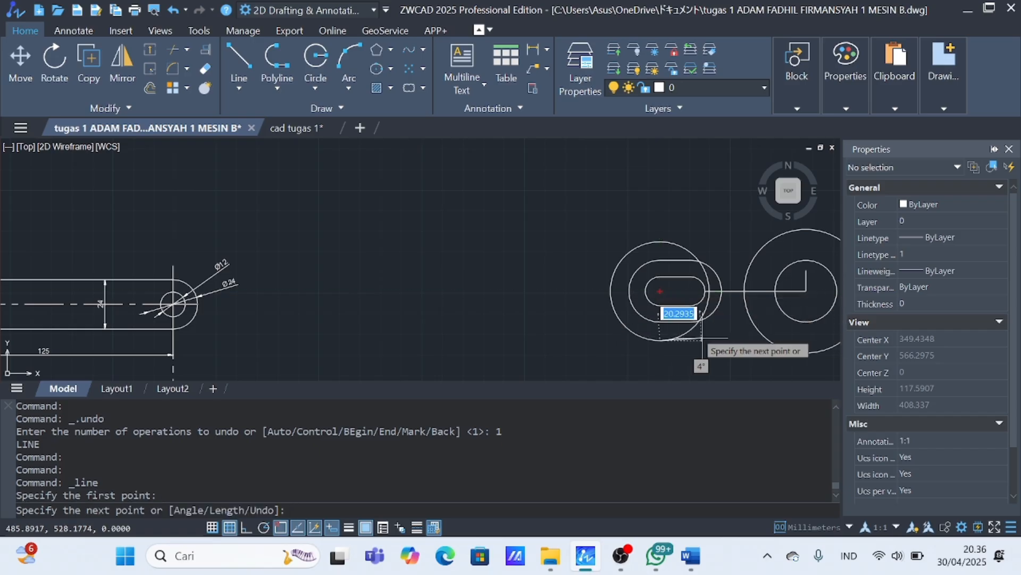
click(806, 340)
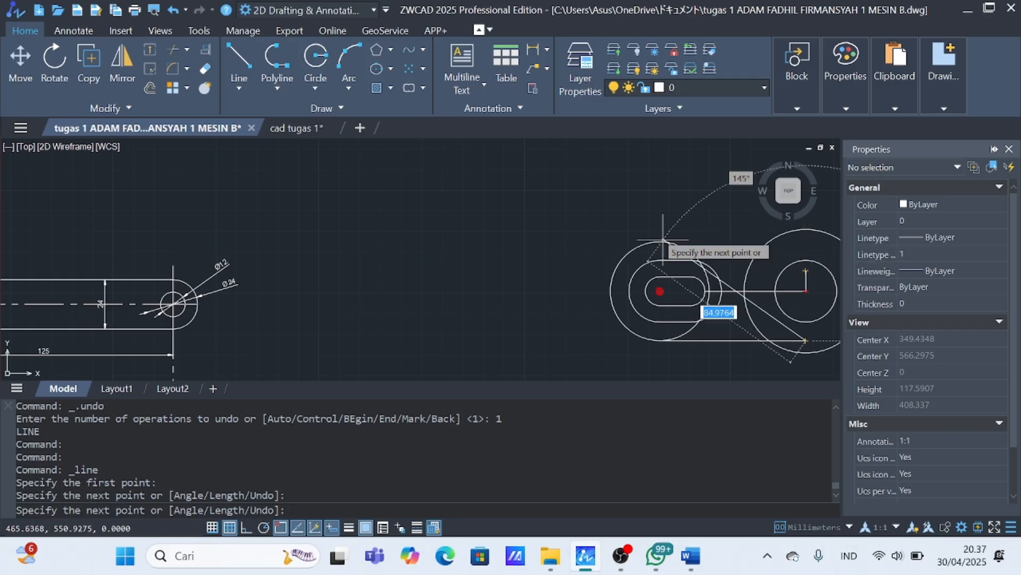
key(Escape)
Try twice to draw the upper line from the top of the radius 24 circle toward the right concentric circles, undoing each attempt.
click(239, 64)
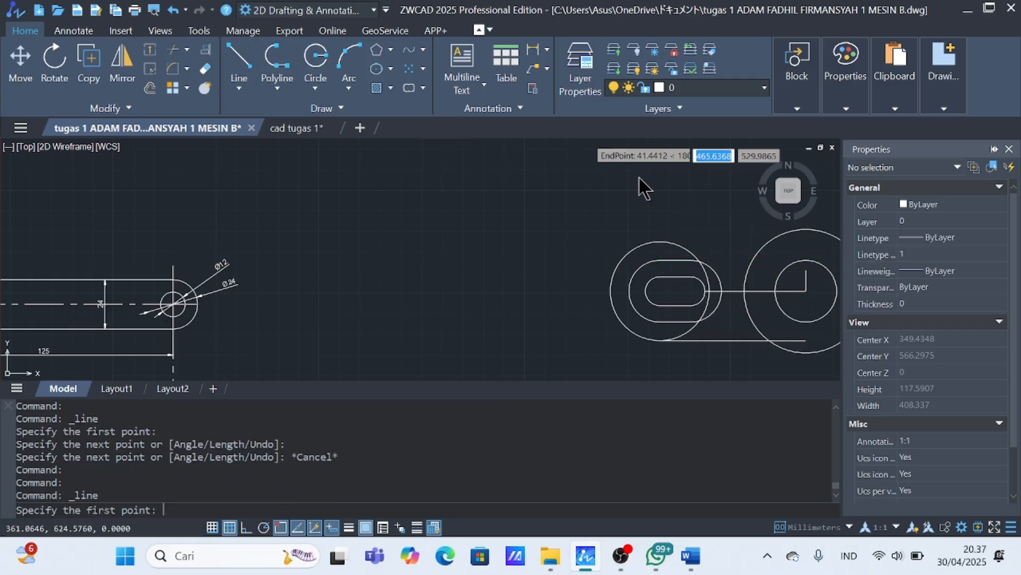
click(660, 242)
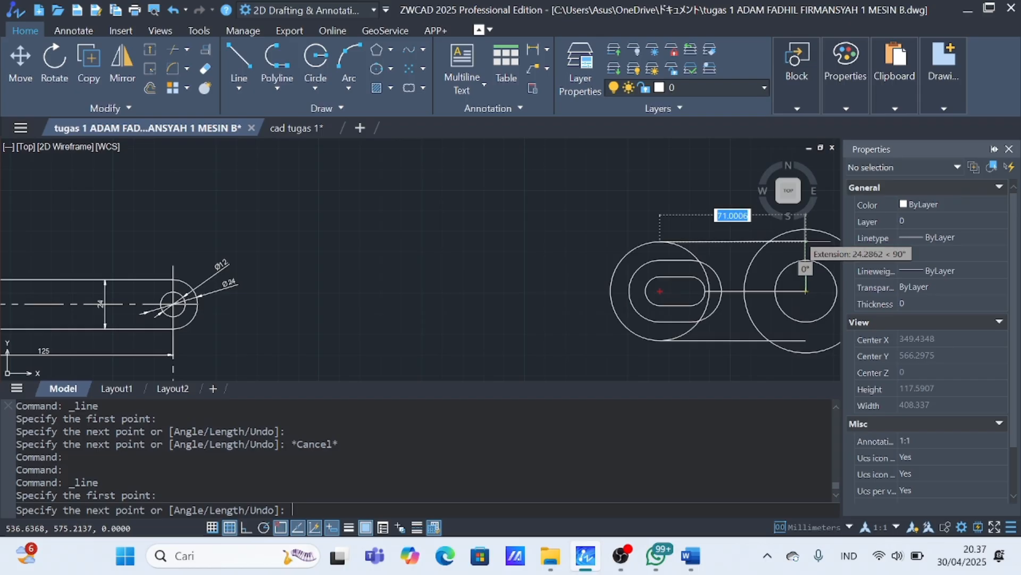
click(806, 241)
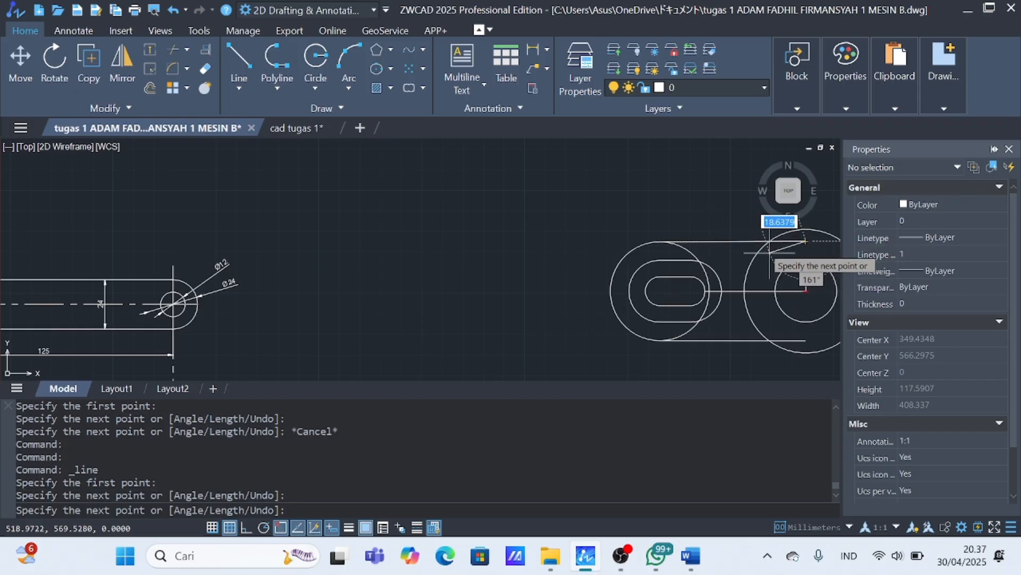
key(Escape)
click(173, 9)
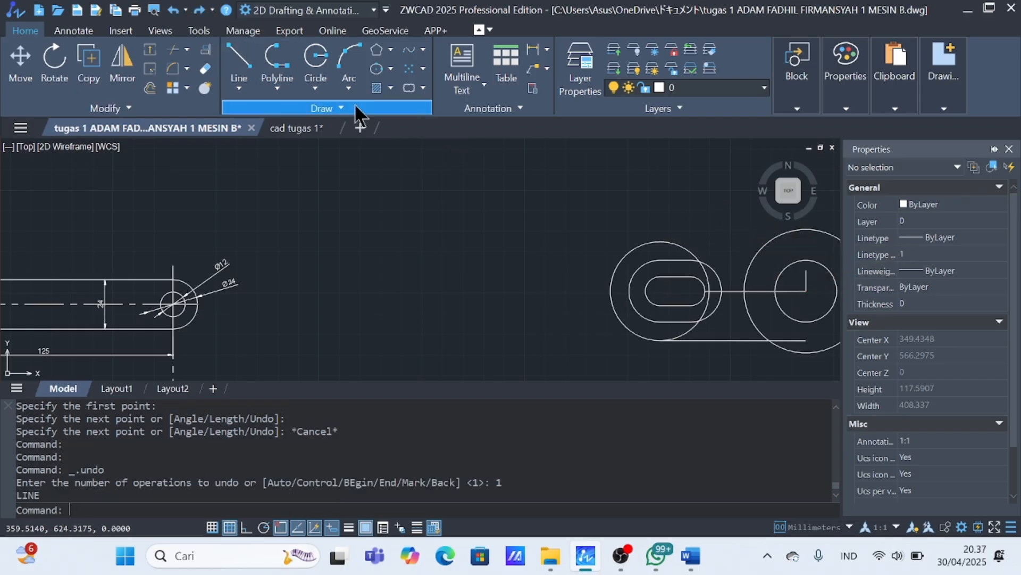
click(238, 56)
click(660, 249)
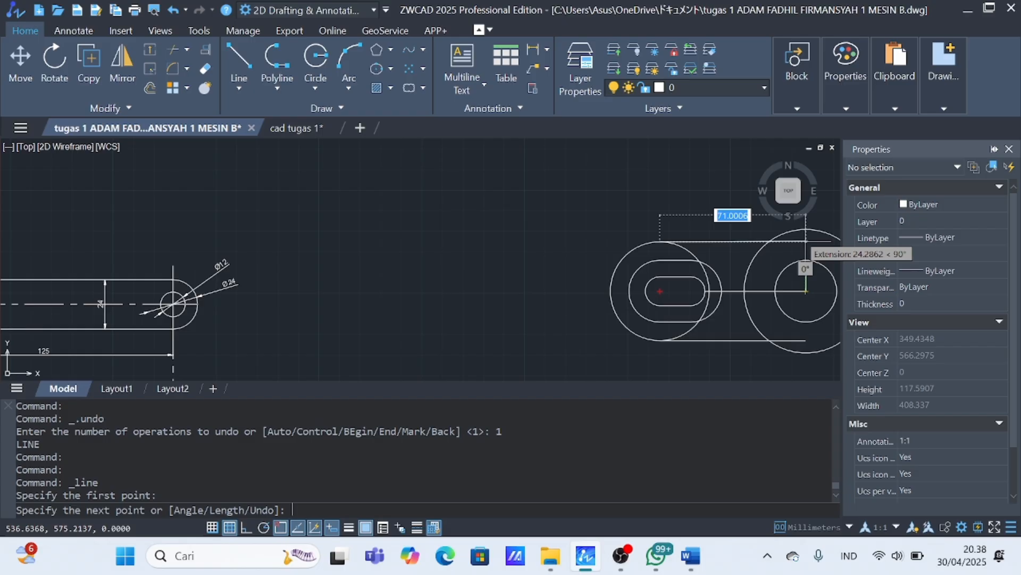
click(806, 238)
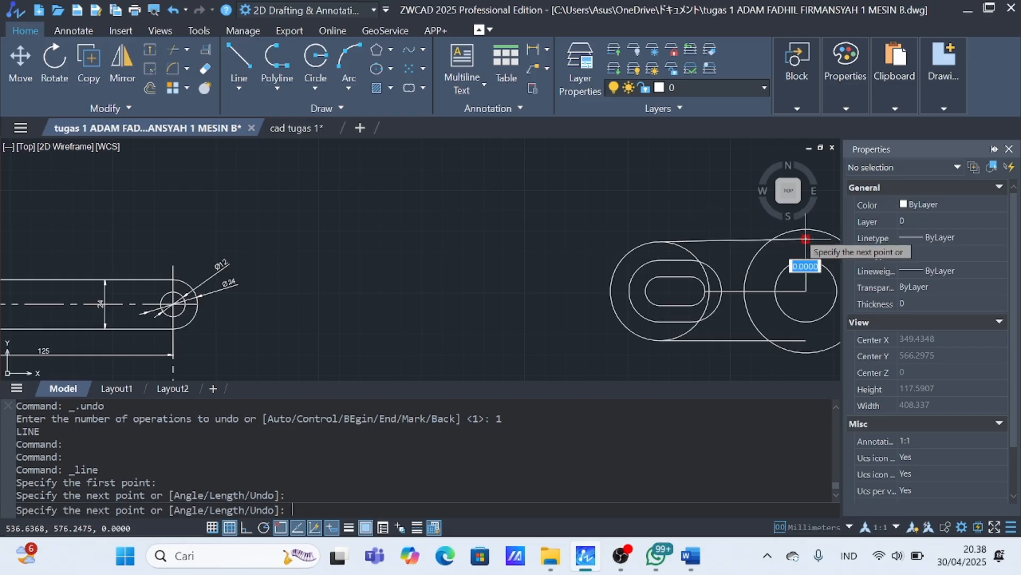
key(Escape)
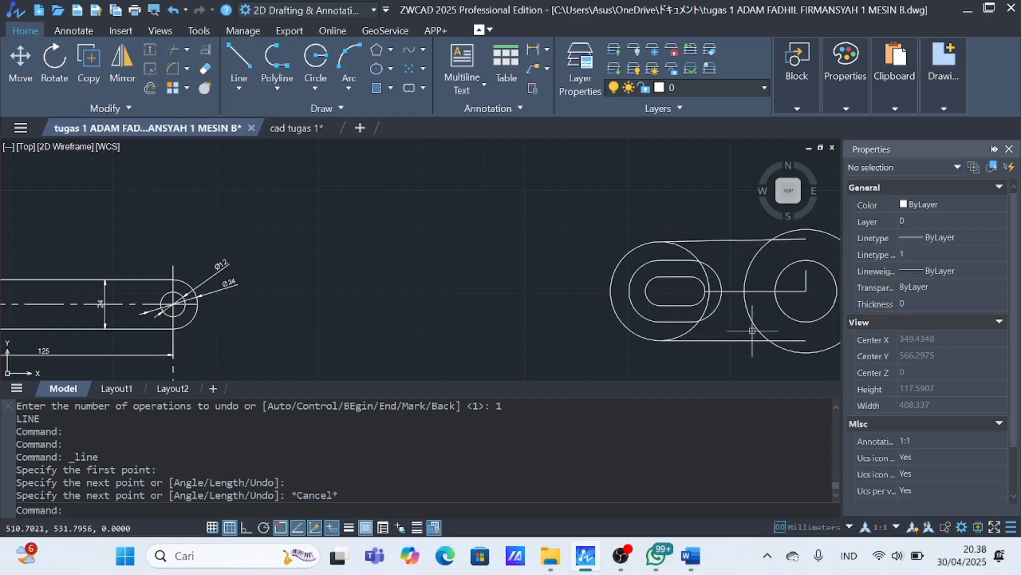
click(174, 10)
Draw an upper horizontal line about 71 mm long from the top of the radius 24 circle to directly above the right circles' center.
click(239, 66)
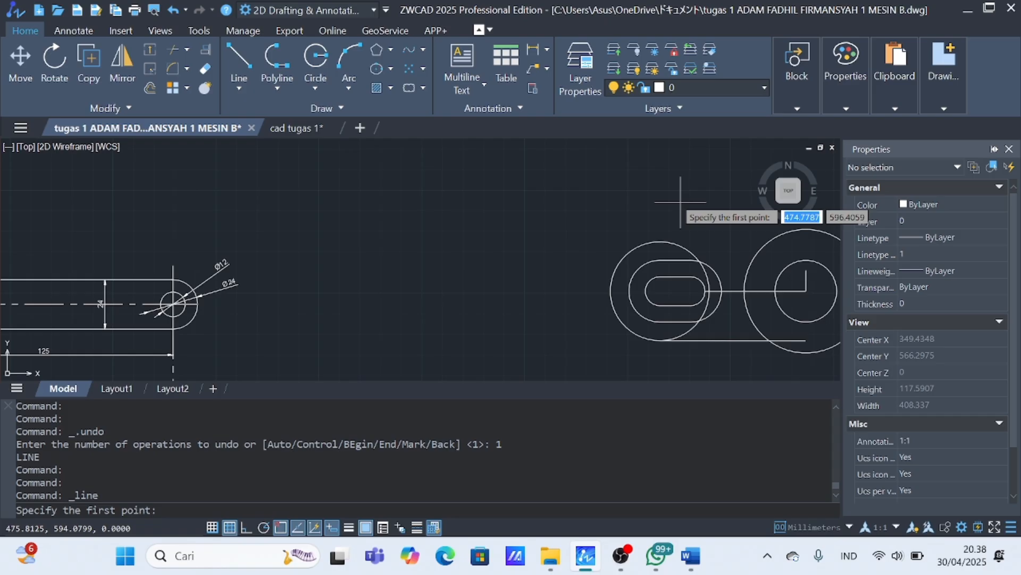
click(659, 242)
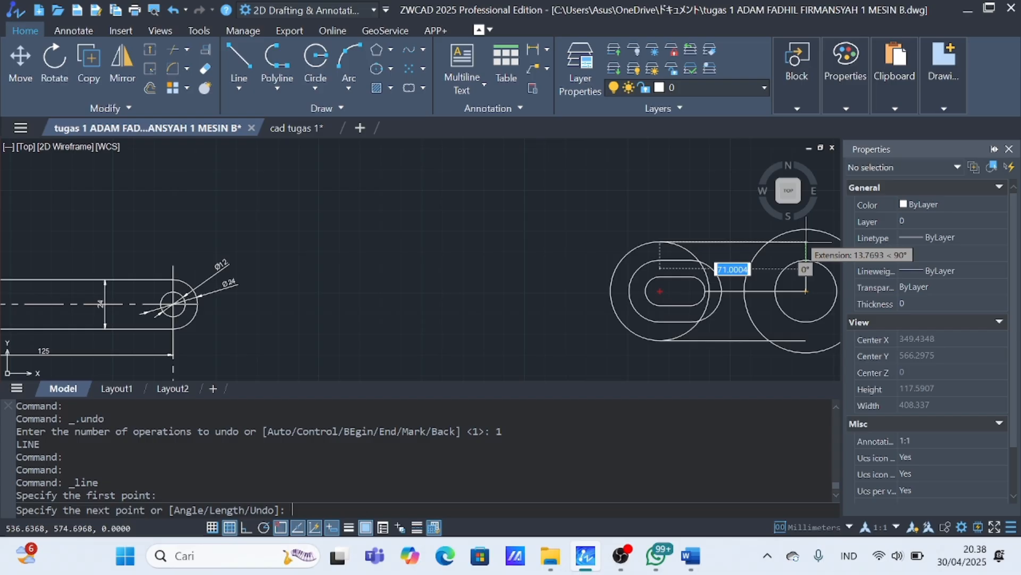
click(806, 242)
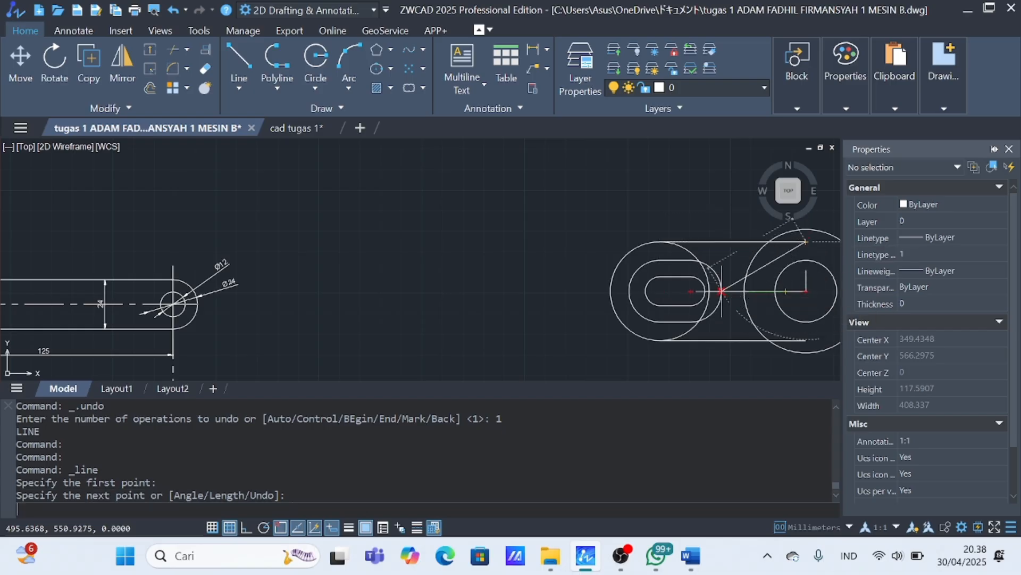
key(Escape)
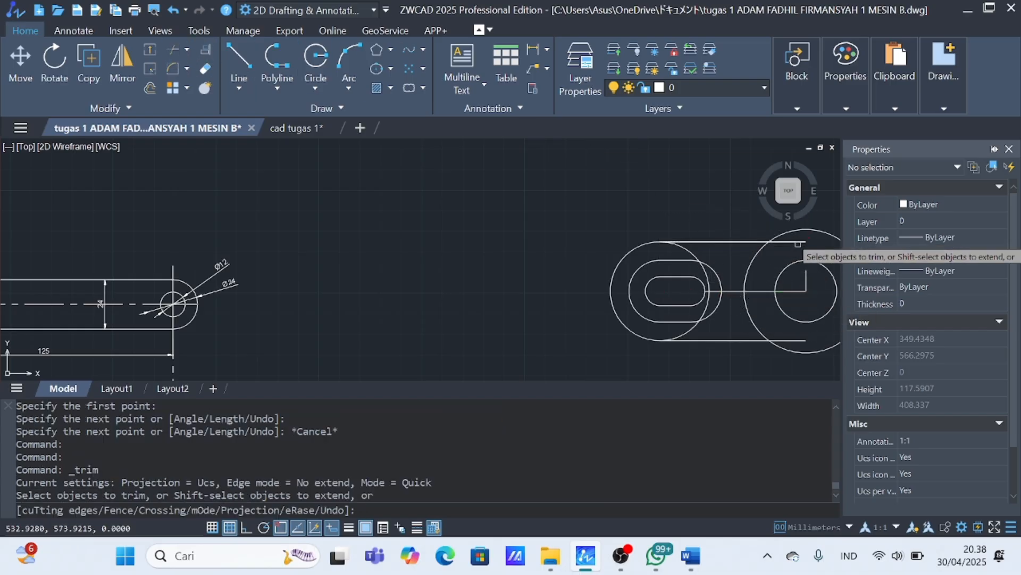
Trim the tangent lines inside the large circle, the left end's arc crossing the slot, and the centre line outside the small circle.
click(787, 242)
click(804, 344)
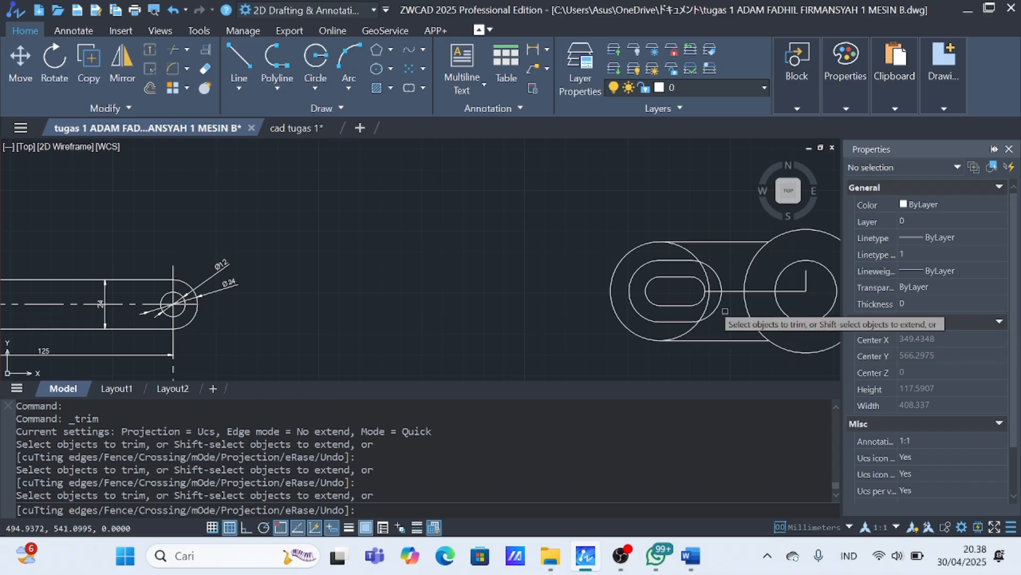
click(704, 315)
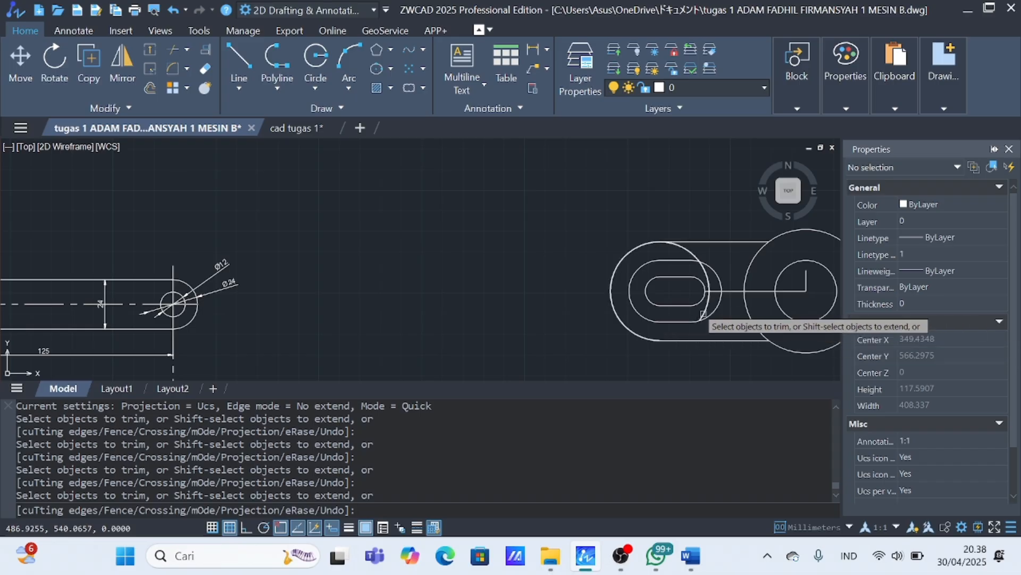
click(712, 287)
click(712, 289)
click(712, 291)
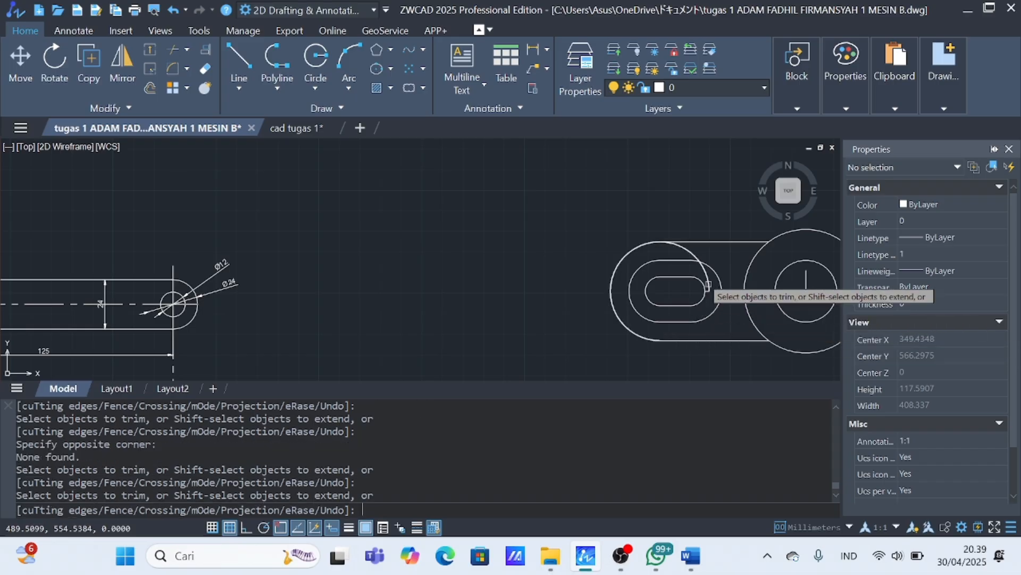
click(709, 286)
click(711, 291)
click(710, 291)
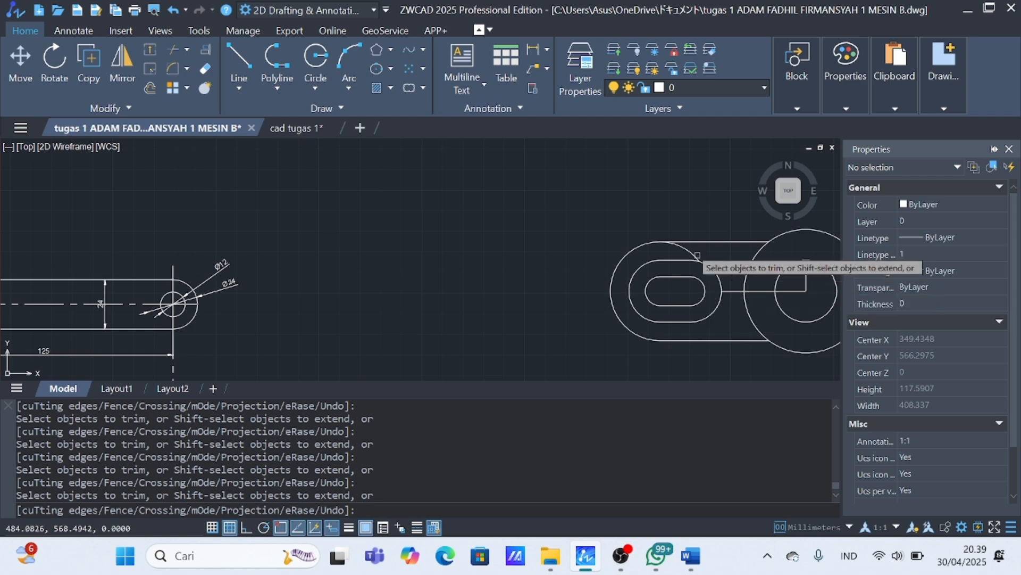
scroll(713, 277, down, 4)
scroll(725, 289, up, 2)
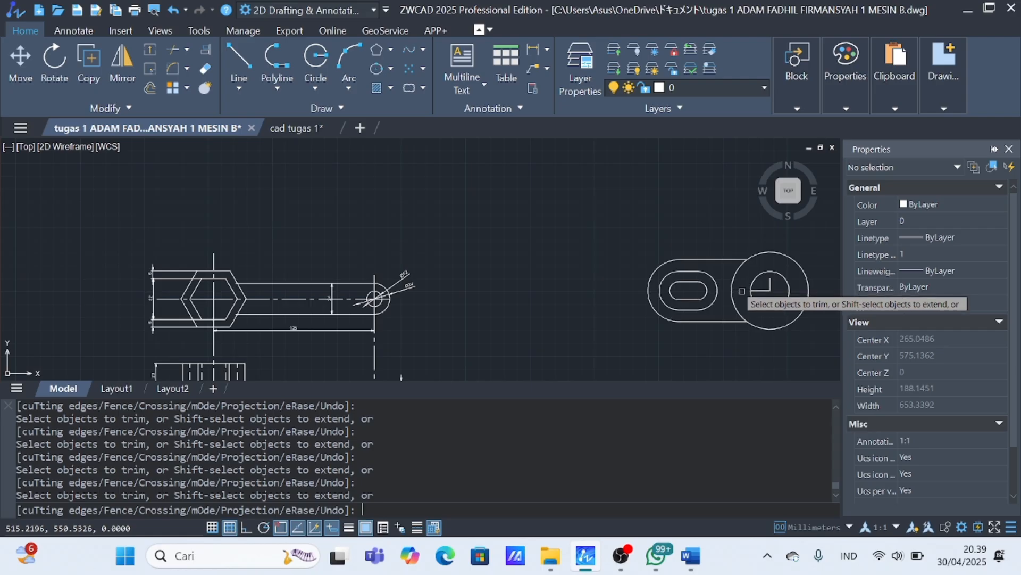
key(Escape)
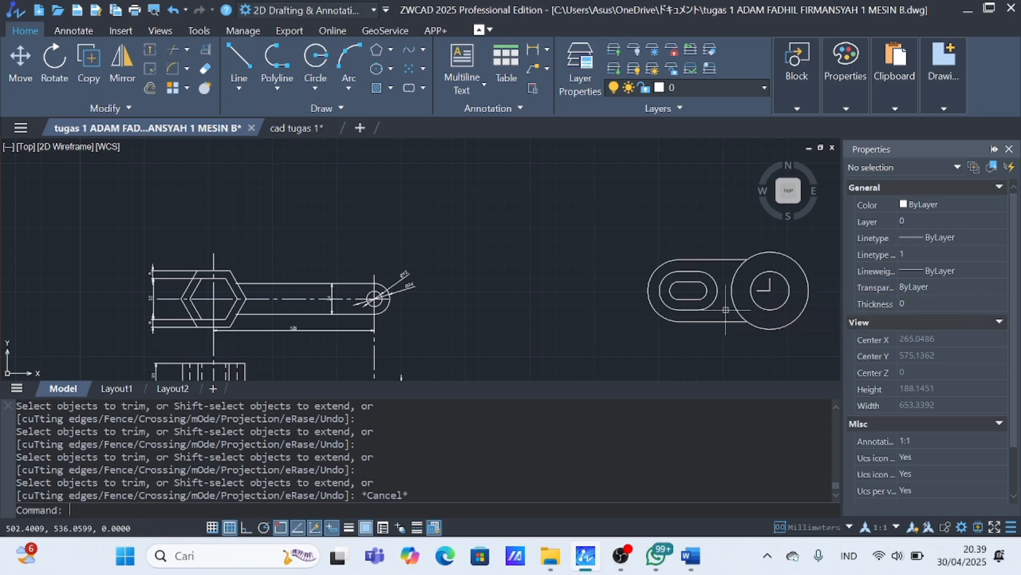
Try to fillet the junction of the upper tangent line and the large circle with a radius of 3.
scroll(734, 285, up, 5)
text(f)
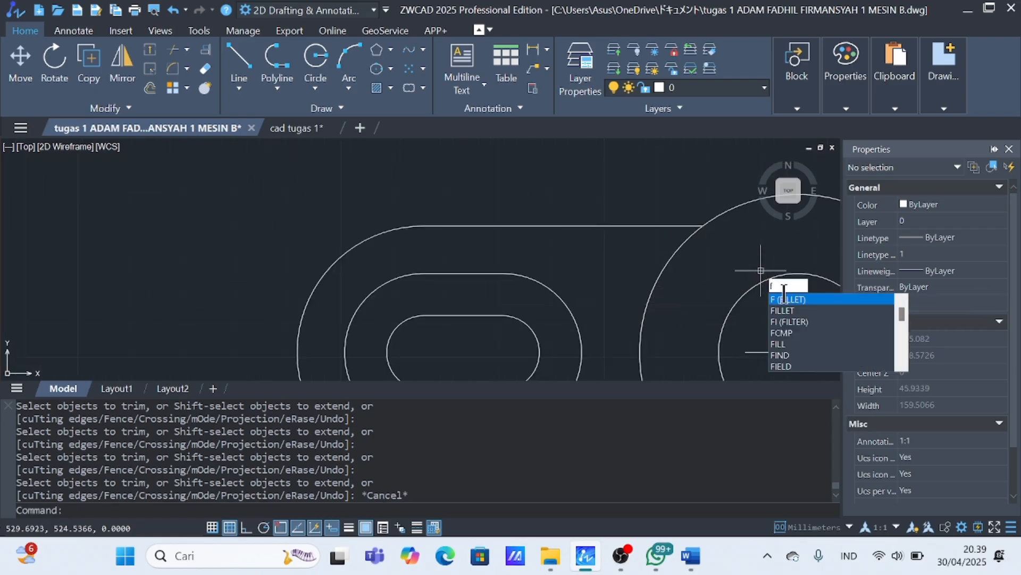
click(794, 312)
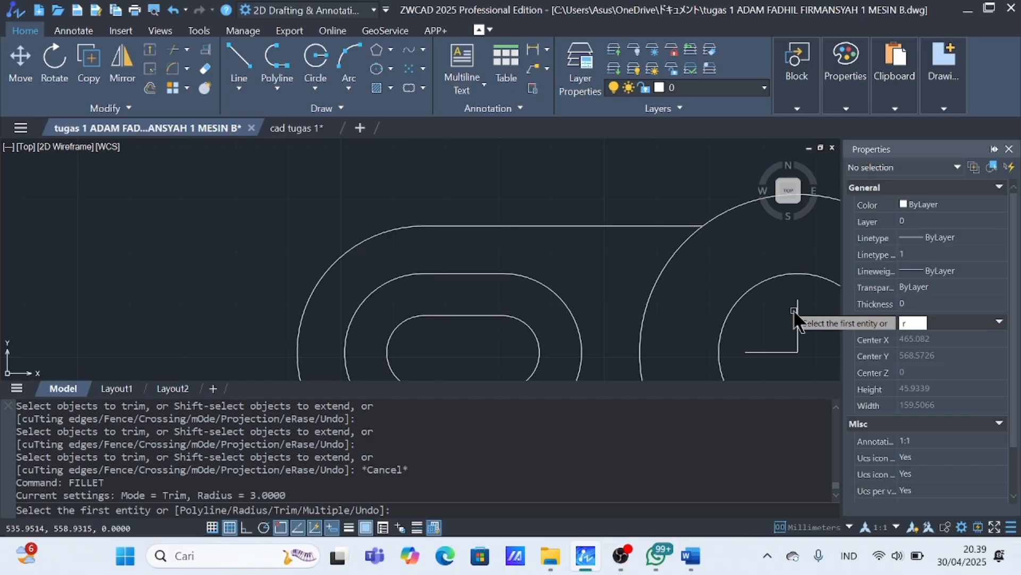
key(Return)
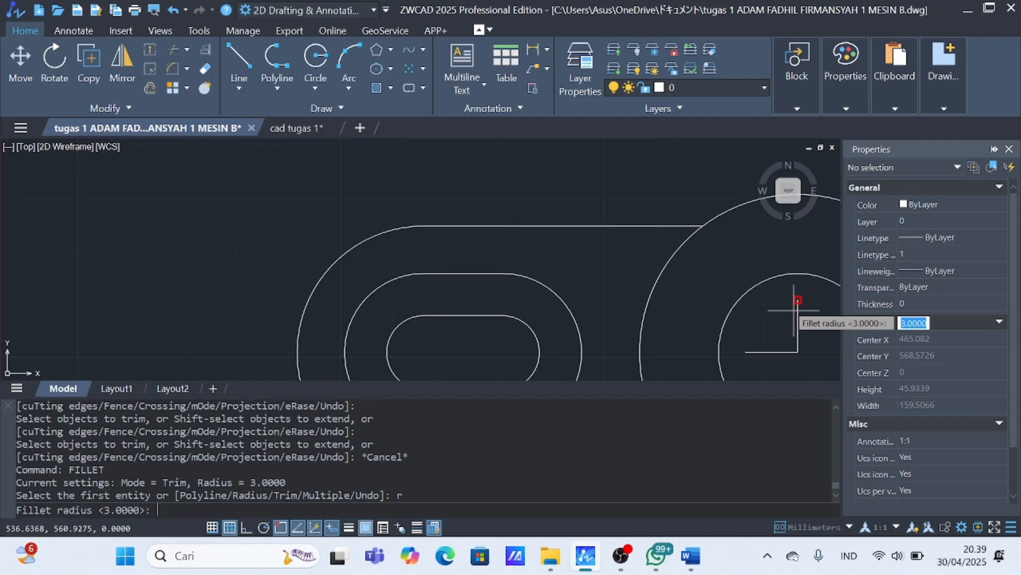
key(Return)
click(703, 225)
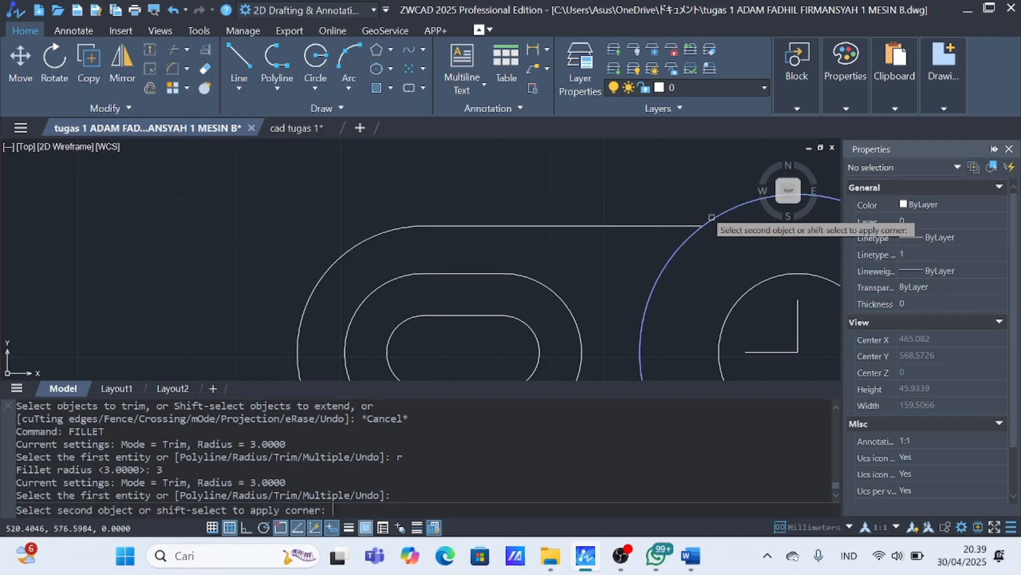
click(713, 220)
scroll(705, 282, down, 6)
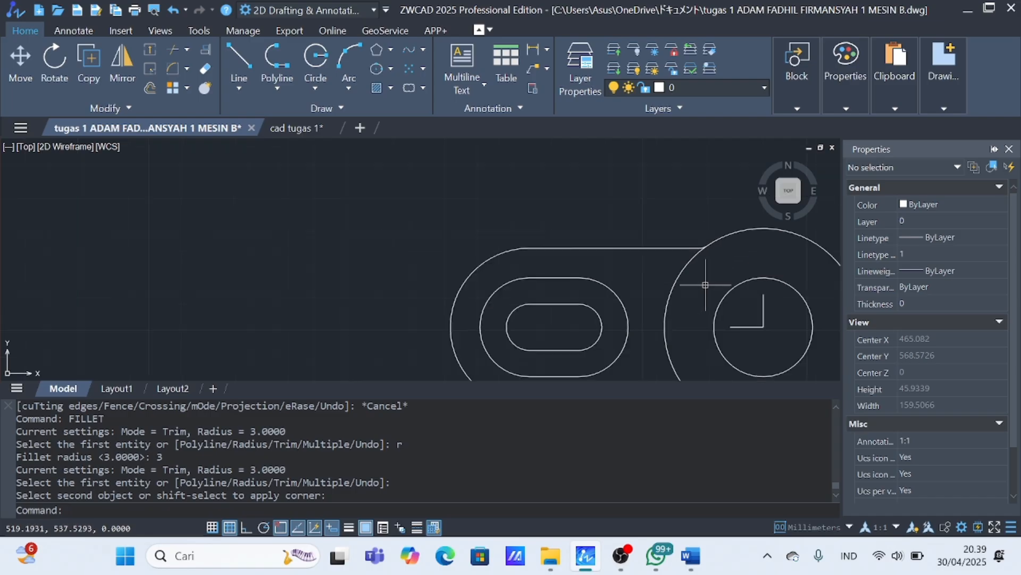
Try to fillet the large circle and the lower tangent line with a radius of 3.
scroll(720, 356, down, 10)
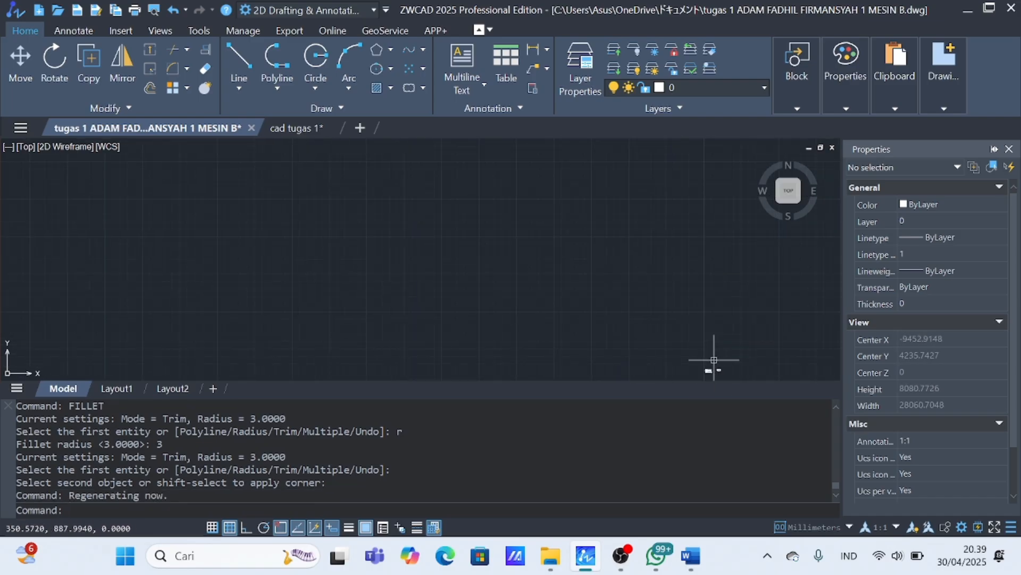
scroll(714, 377, up, 8)
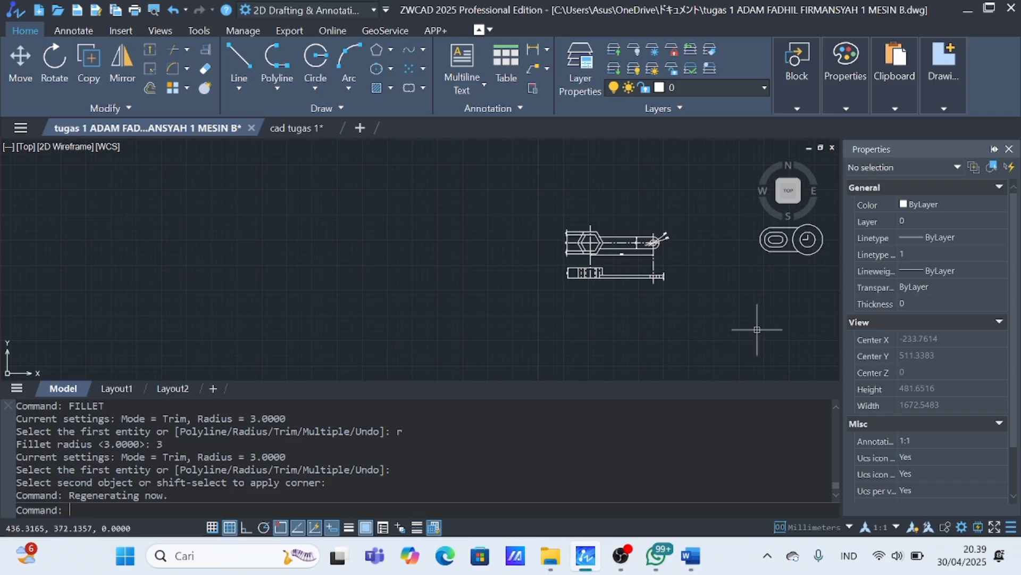
scroll(808, 263, up, 4)
text(f)
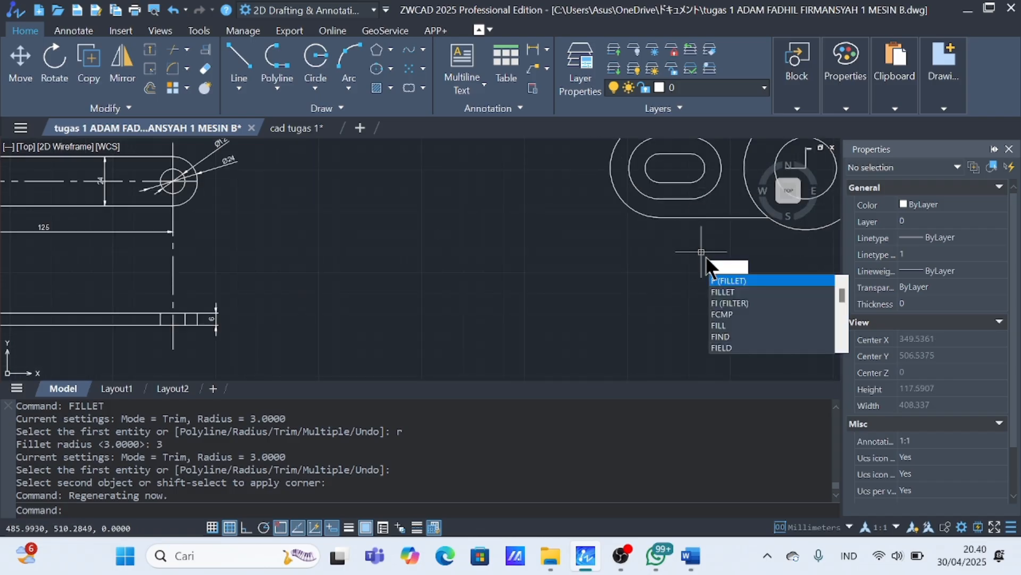
click(722, 291)
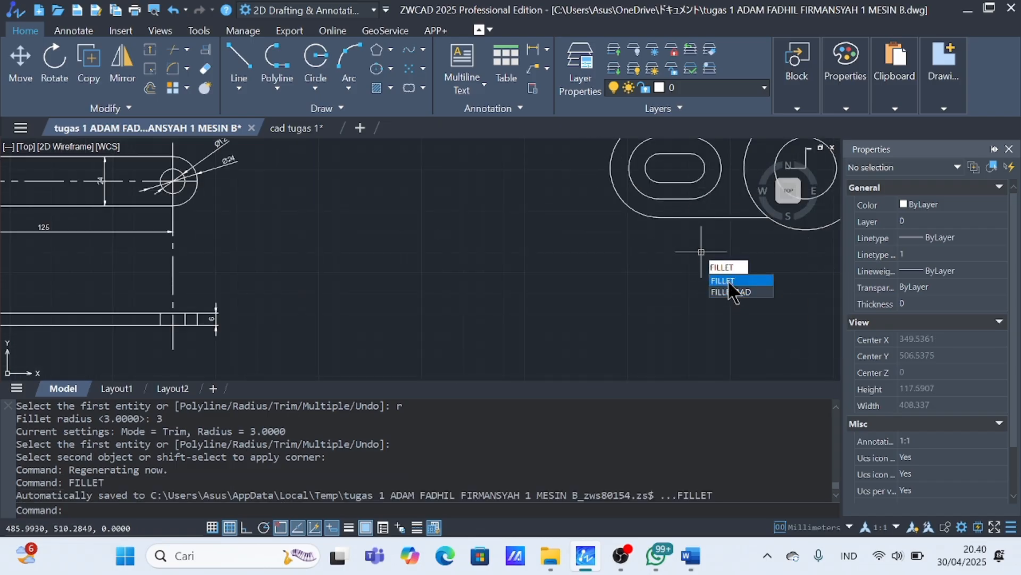
text(r)
key(Return)
text(3)
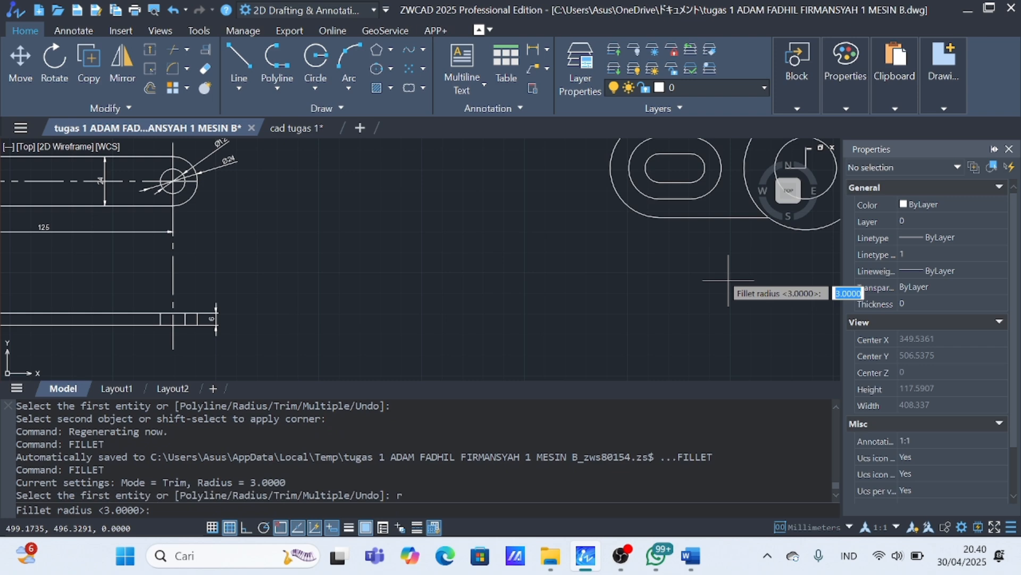
key(Return)
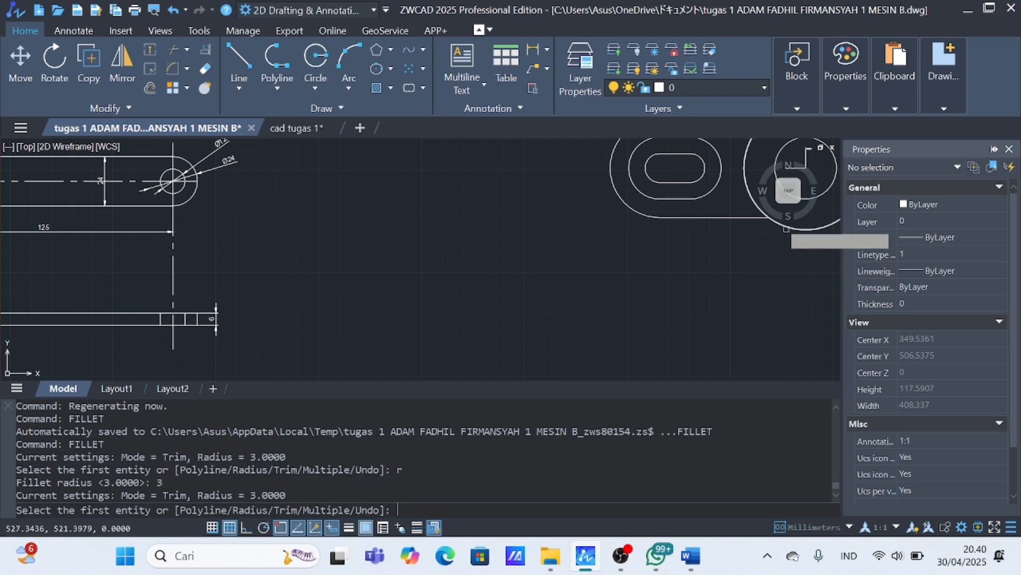
click(807, 233)
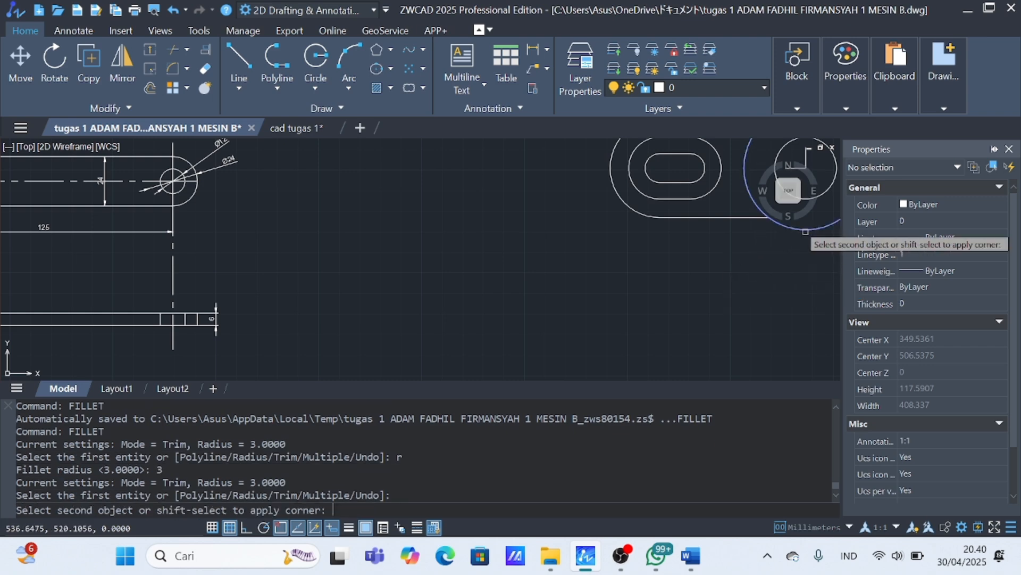
click(745, 218)
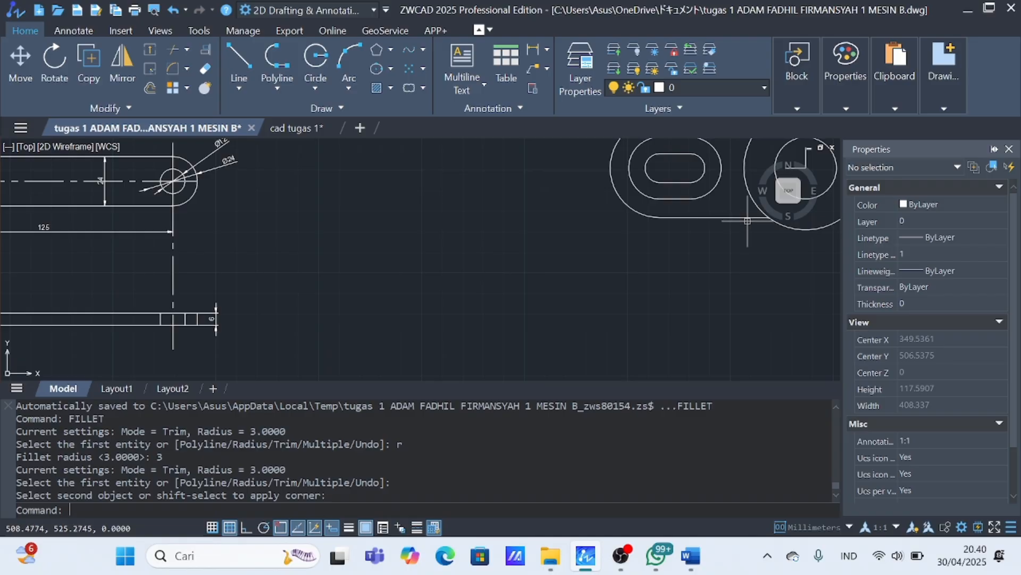
click(747, 218)
key(Escape)
scroll(753, 292, down, 2)
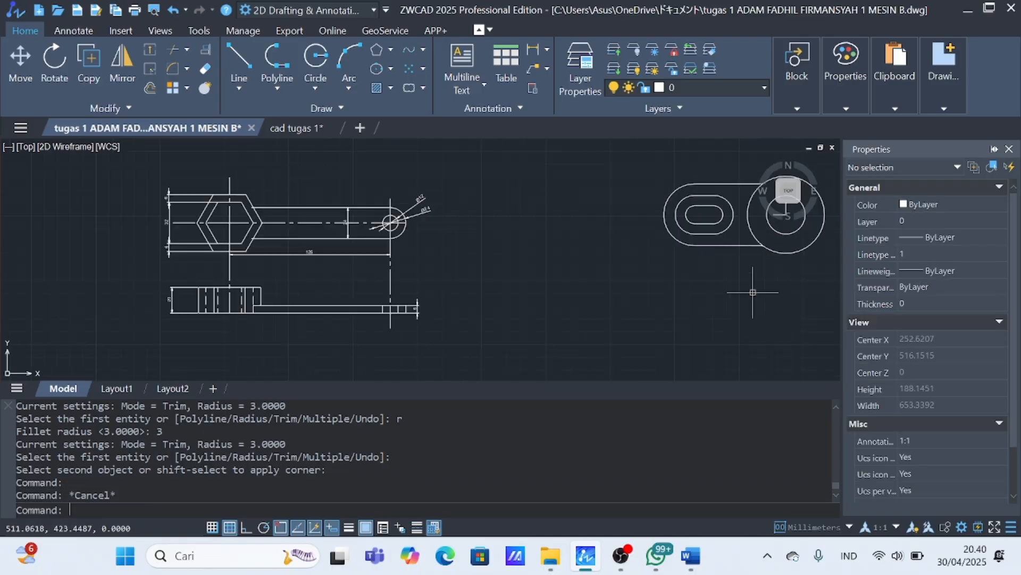
Mirror the slotted left arm about the vertical axis through the large circle's centre, keeping the source objects.
scroll(782, 256, up, 3)
scroll(782, 256, down, 5)
scroll(782, 256, up, 3)
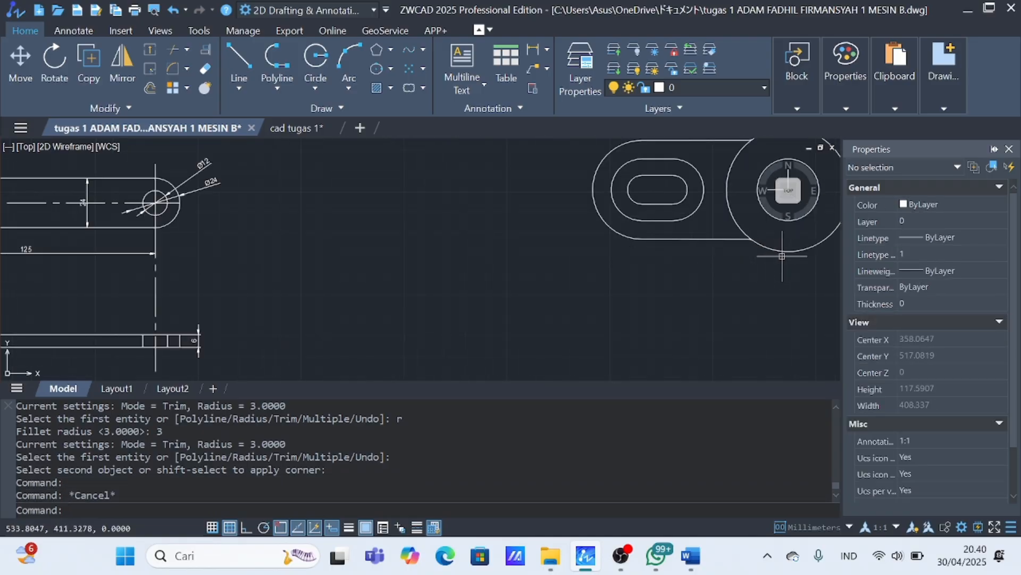
click(712, 261)
click(559, 139)
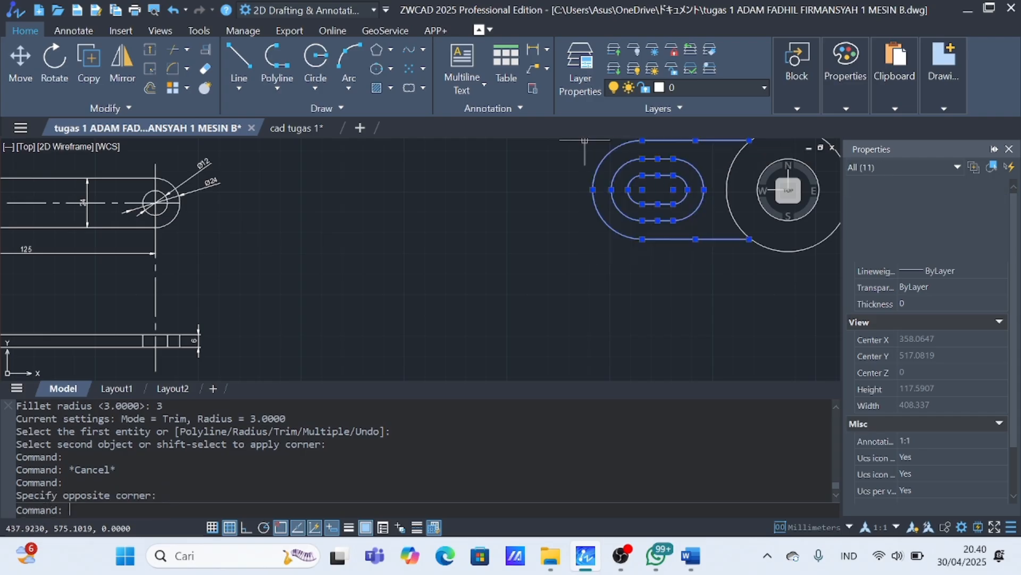
click(127, 64)
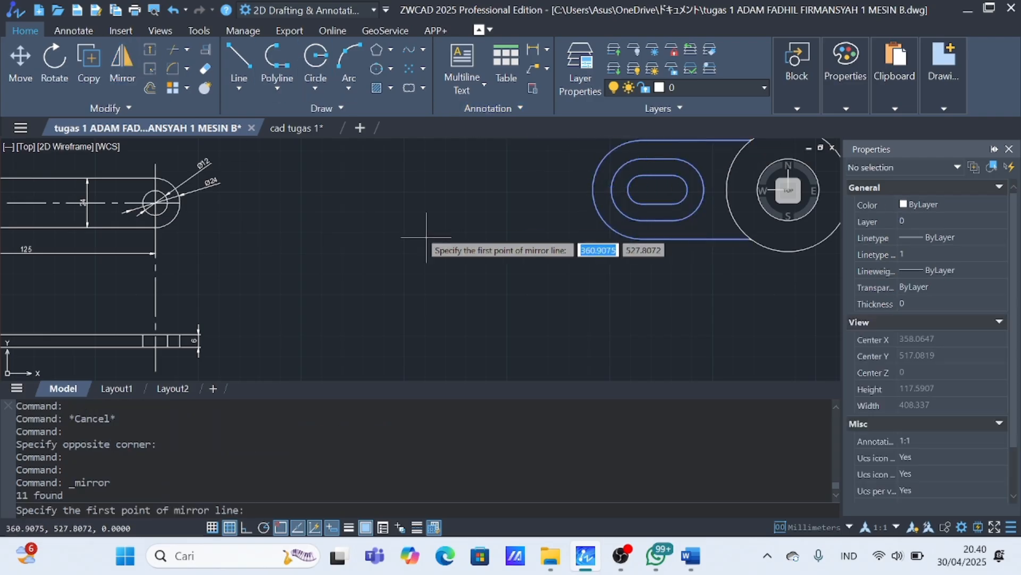
scroll(519, 246, down, 5)
click(585, 234)
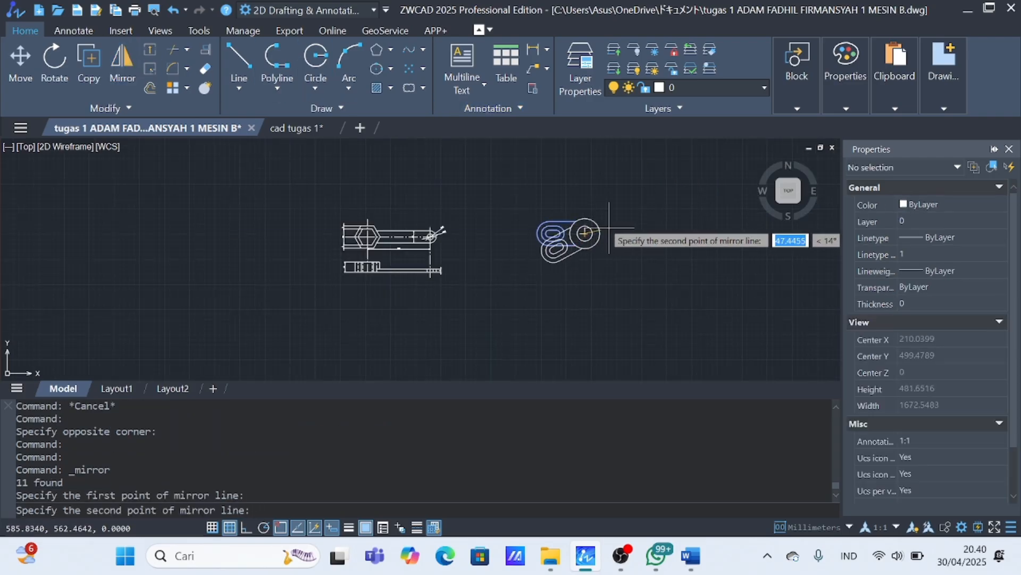
click(585, 213)
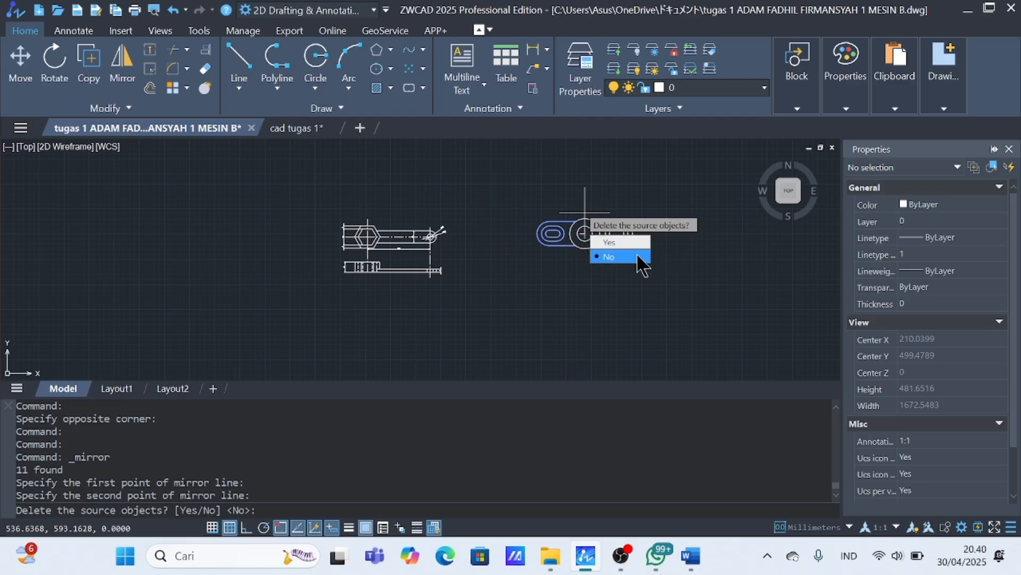
click(617, 257)
scroll(585, 232, up, 6)
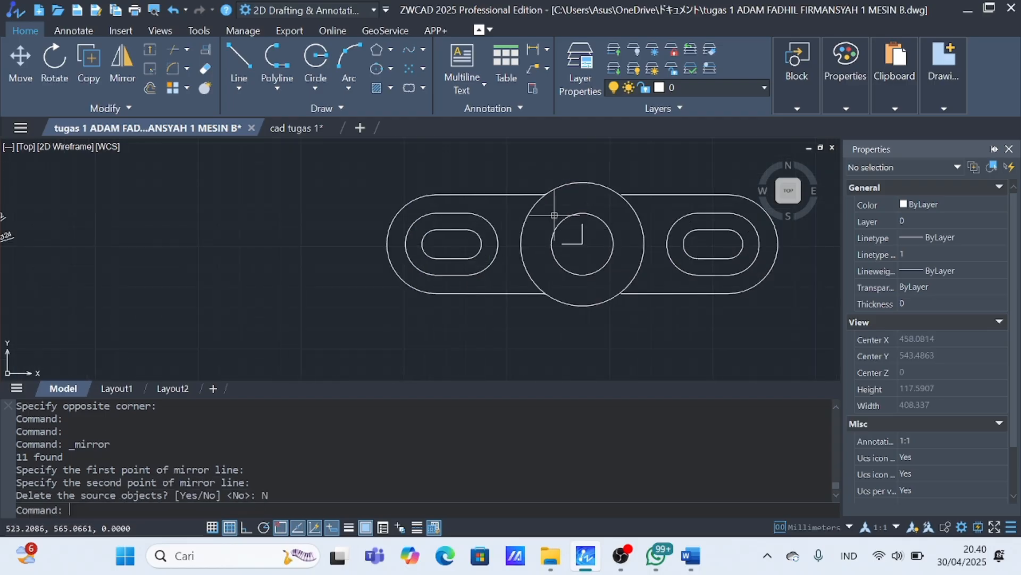
Draw a horizontal line from the concentric circles' centre to the left quadrant of the inner circle.
scroll(585, 245, down, 4)
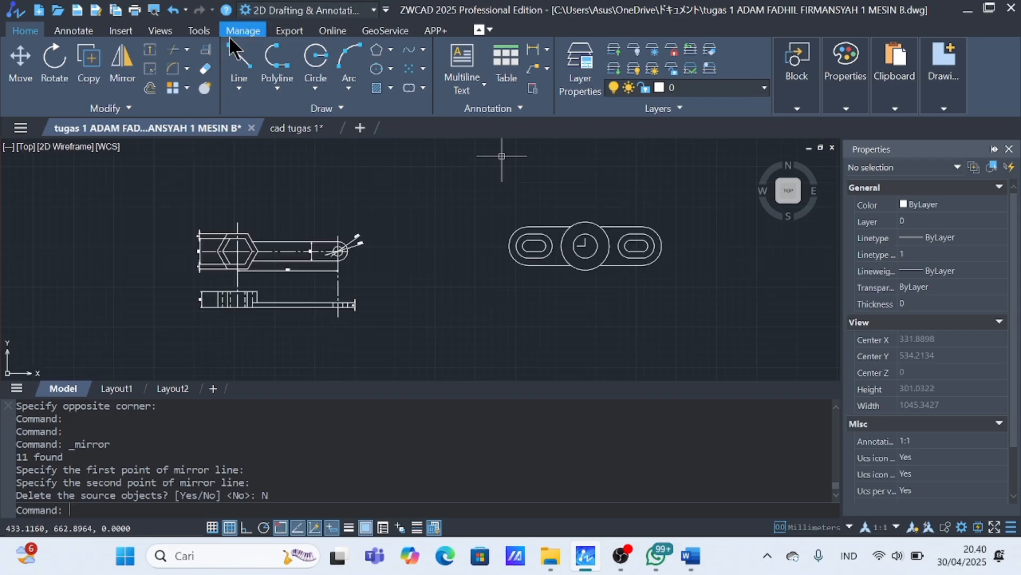
click(238, 58)
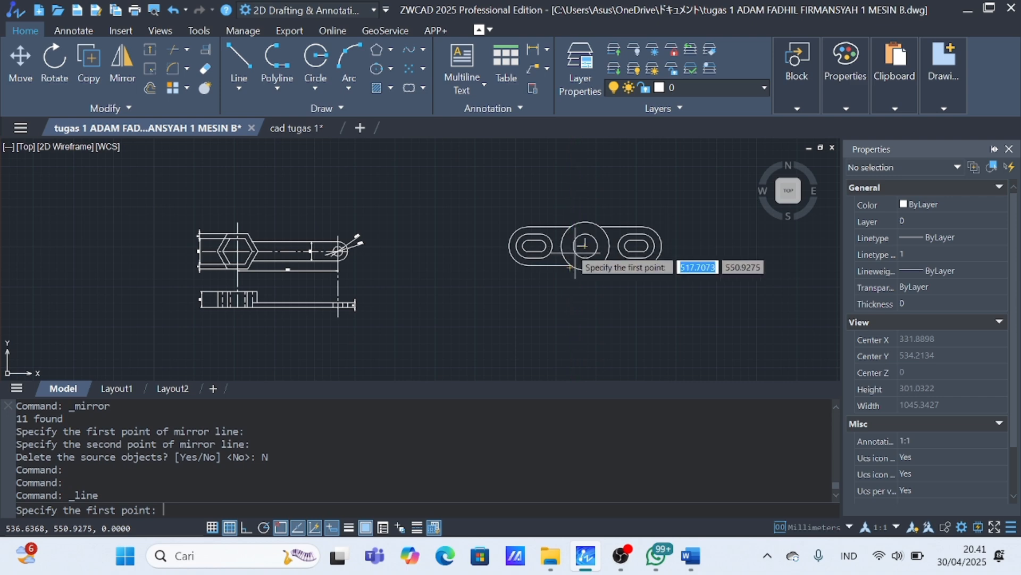
scroll(585, 247, up, 2)
scroll(585, 247, up, 2)
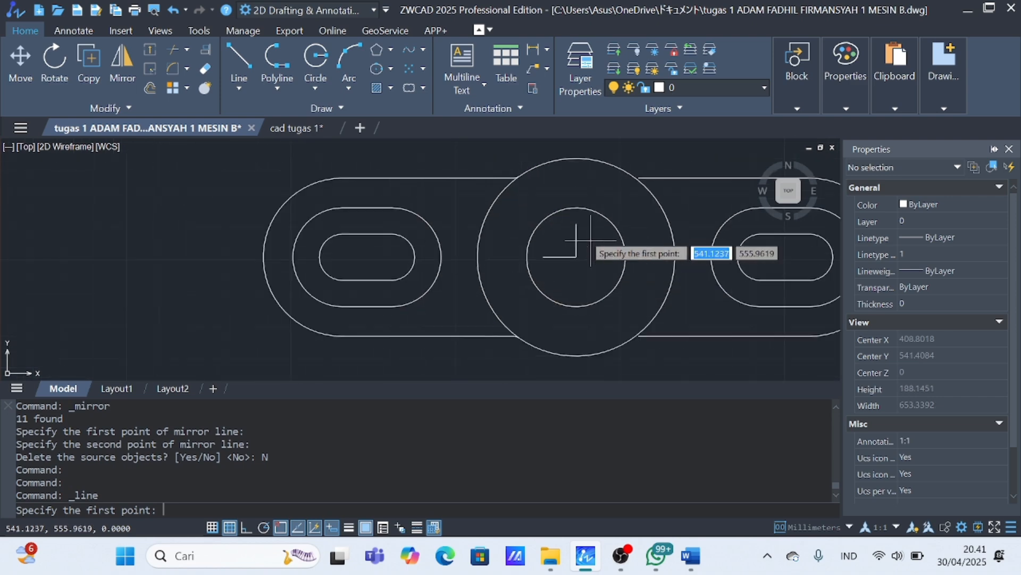
click(576, 257)
click(527, 257)
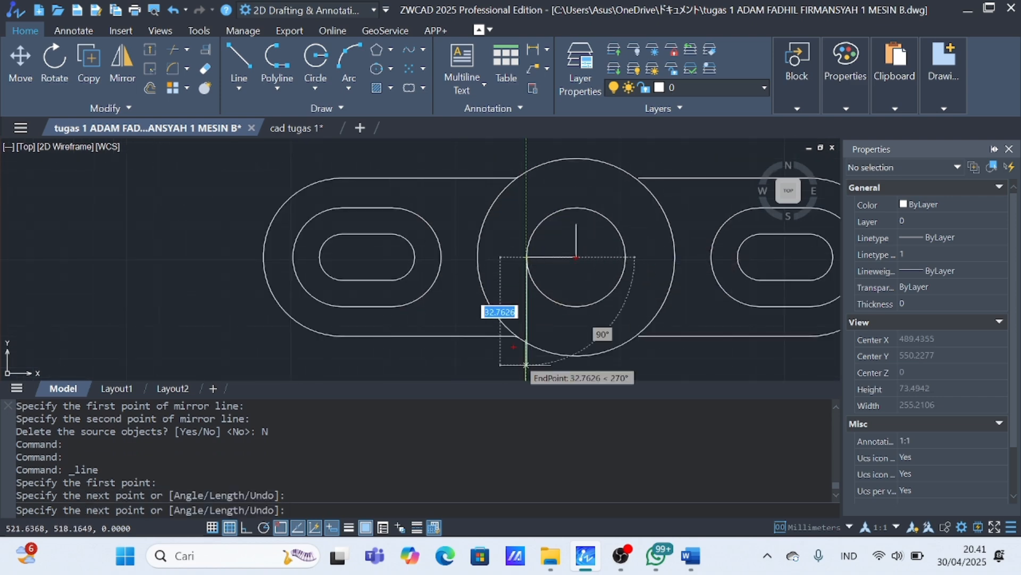
scroll(527, 362, down, 4)
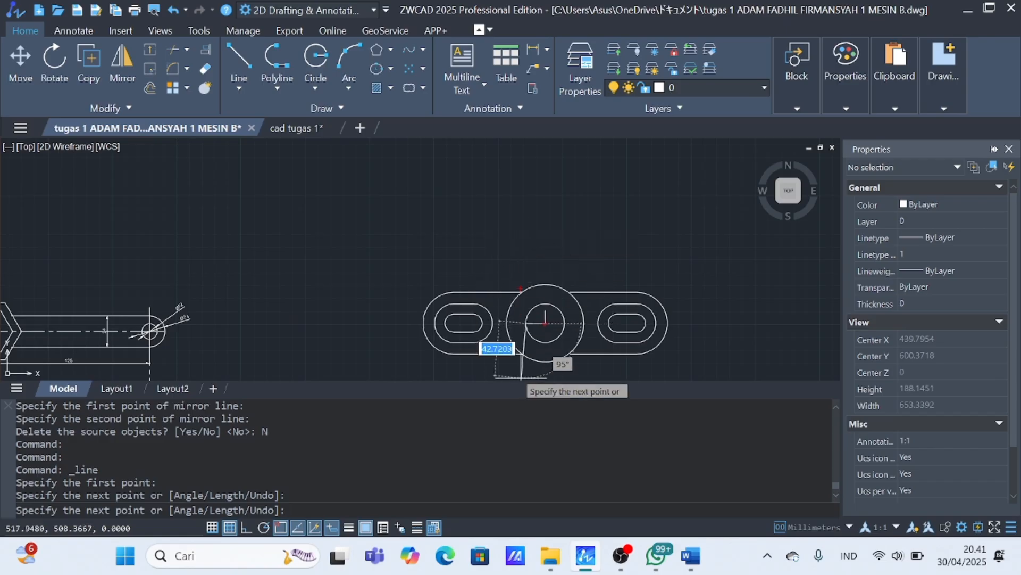
scroll(501, 354, down, 3)
scroll(505, 266, up, 6)
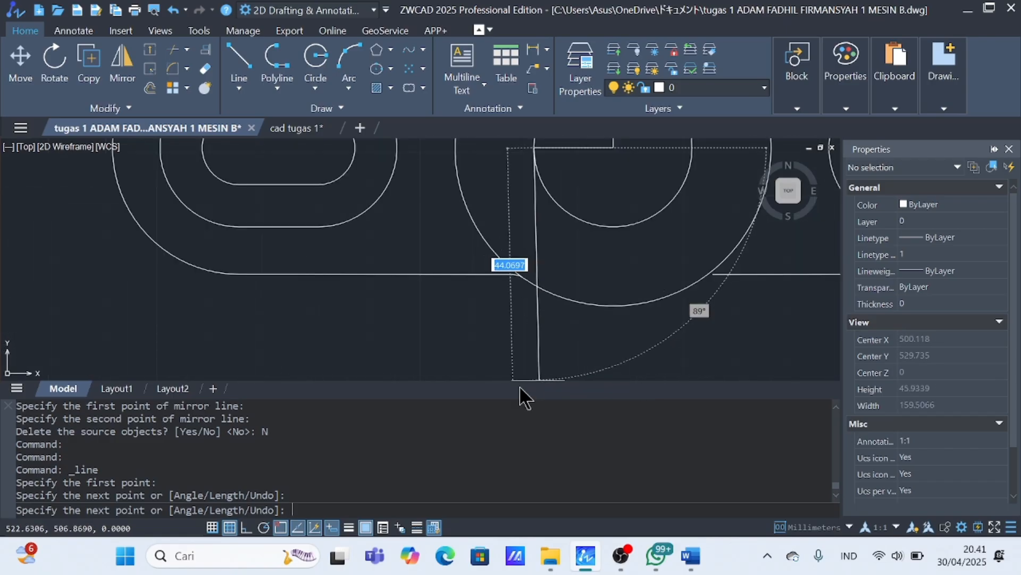
key(Escape)
scroll(552, 290, down, 5)
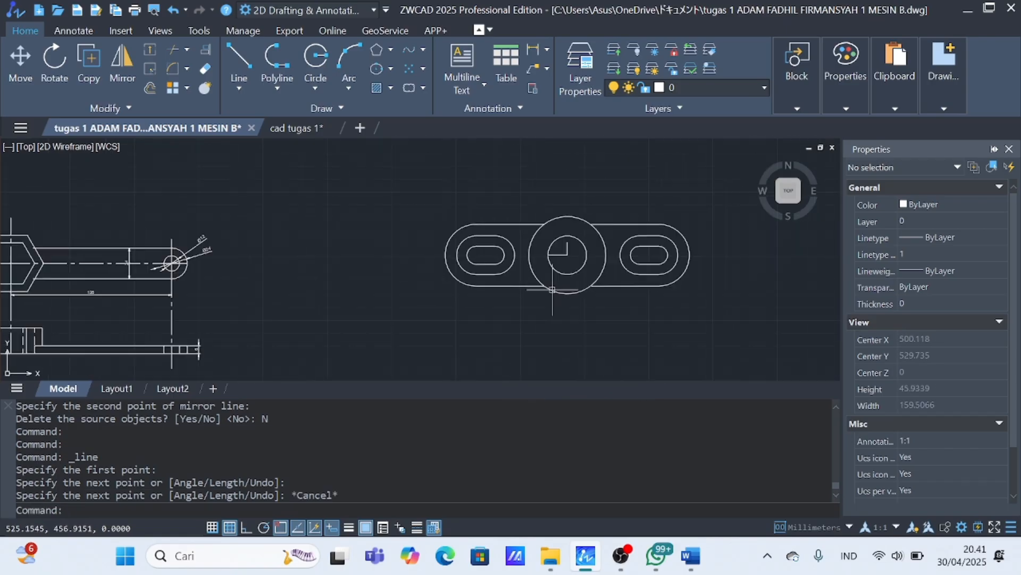
Draw a line from the inner circle's left quadrant about 83 mm straight down, continuing about 101 mm to the right as a base line.
click(236, 69)
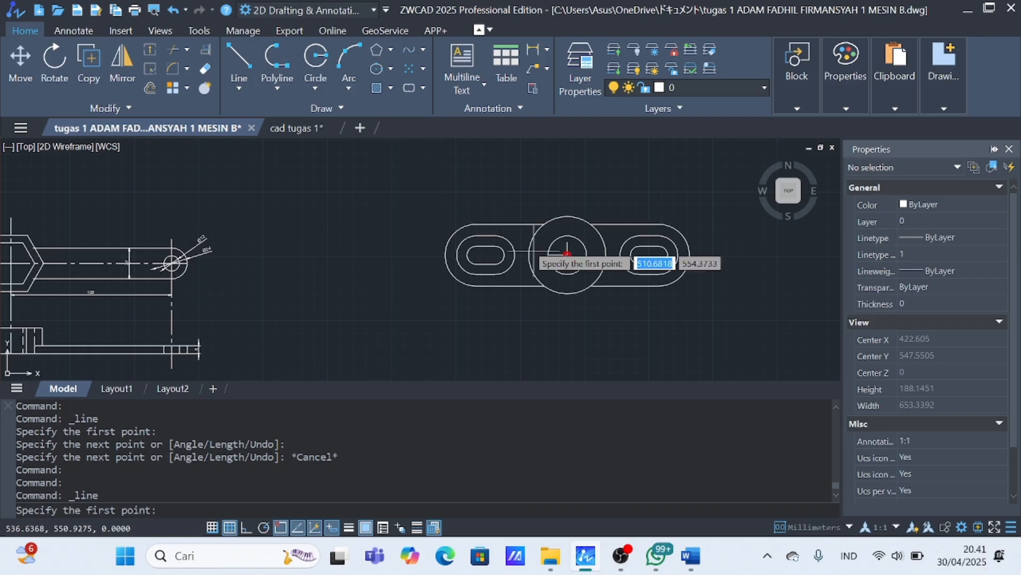
click(548, 255)
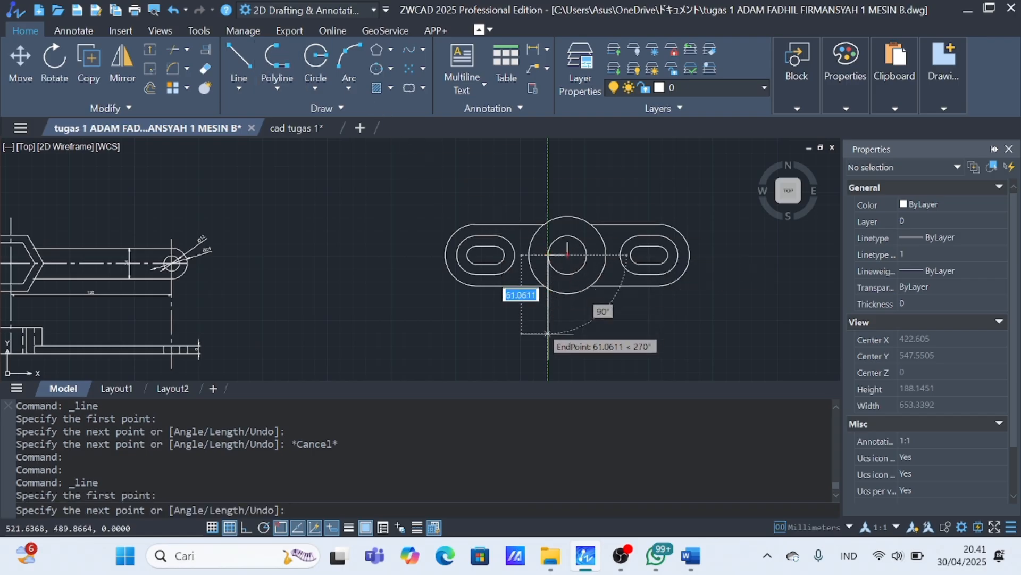
click(548, 362)
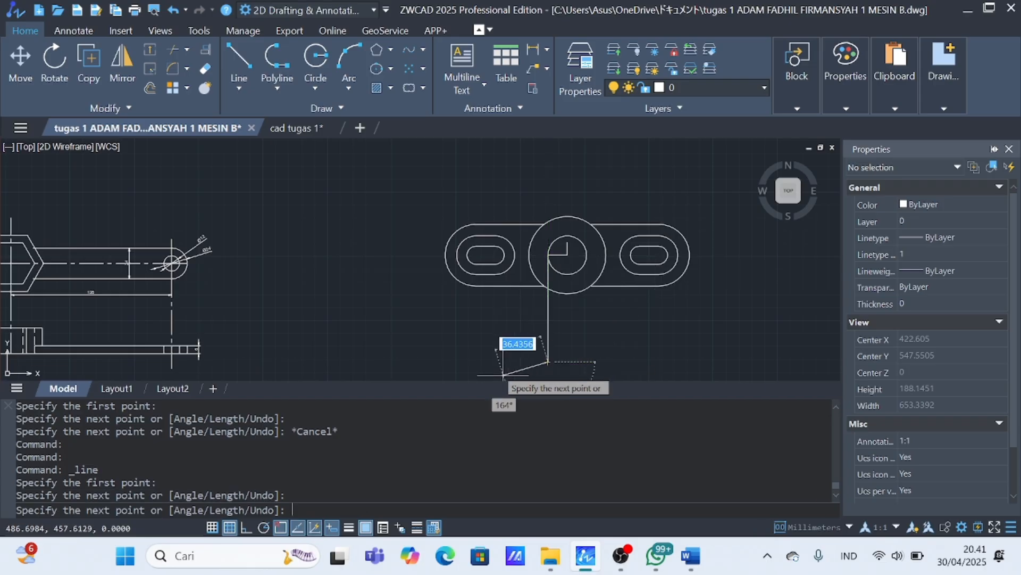
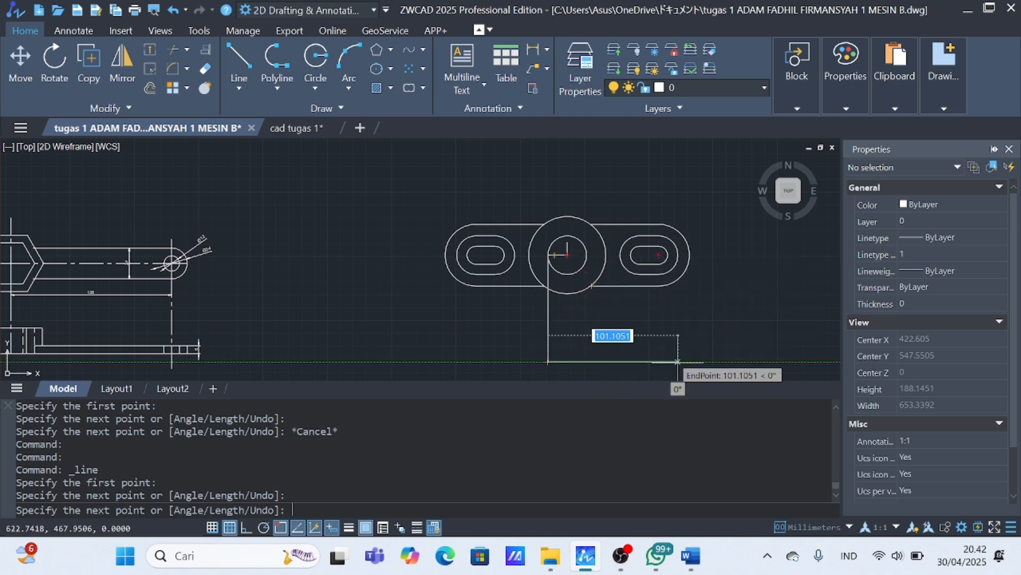
click(678, 361)
key(Escape)
Draw a line from the circles' centre to the inner circle's right quadrant and straight down to the base line.
click(248, 59)
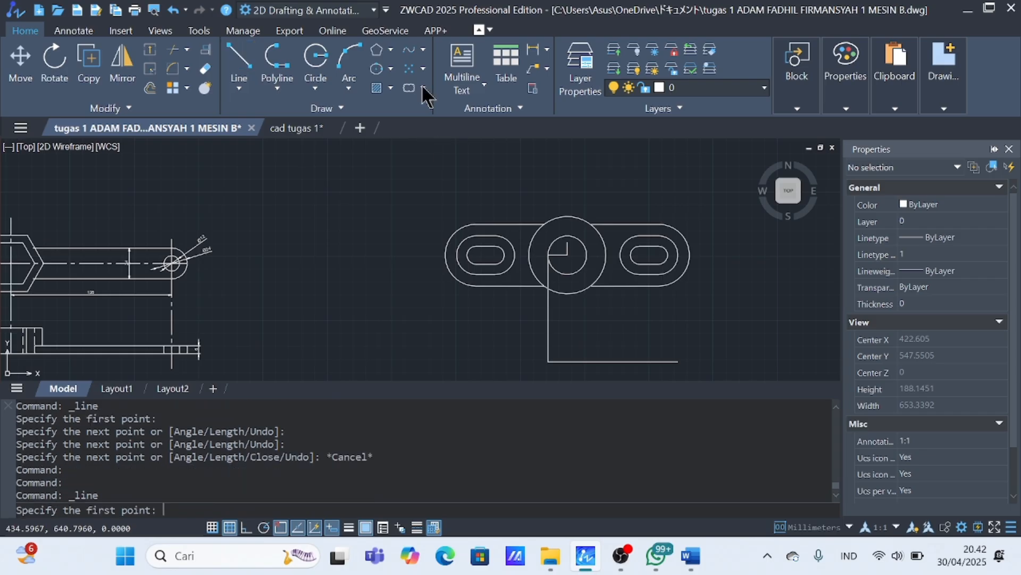
click(567, 255)
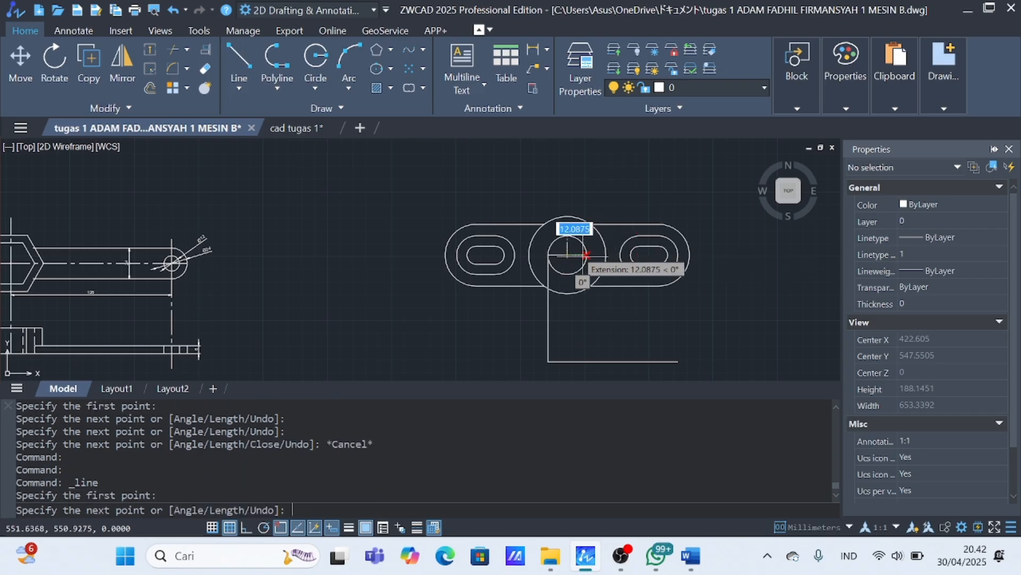
click(586, 255)
click(587, 362)
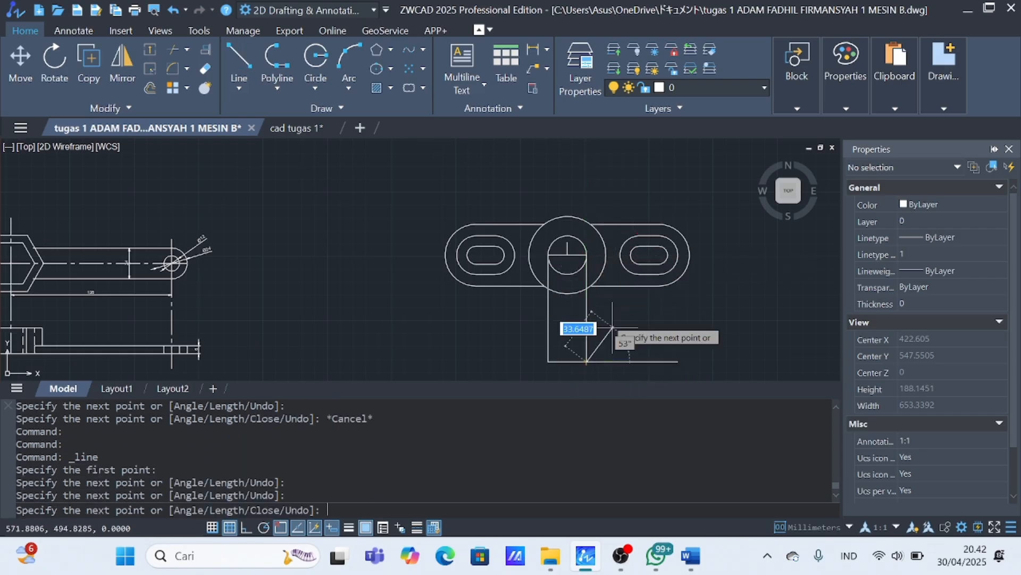
key(Escape)
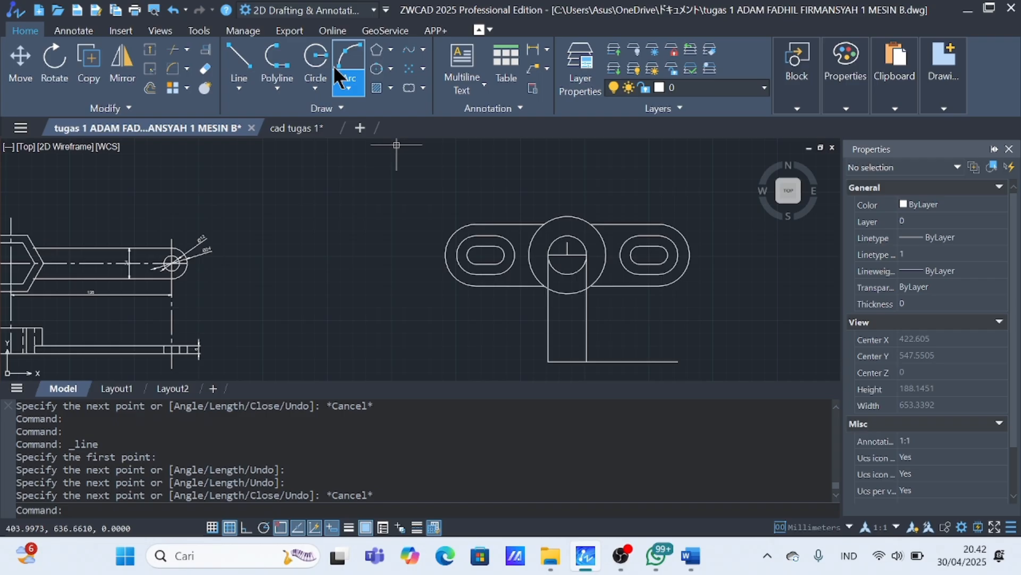
Draw a horizontal line from the circles' centre to the left quadrant of the large circle.
click(236, 70)
click(568, 255)
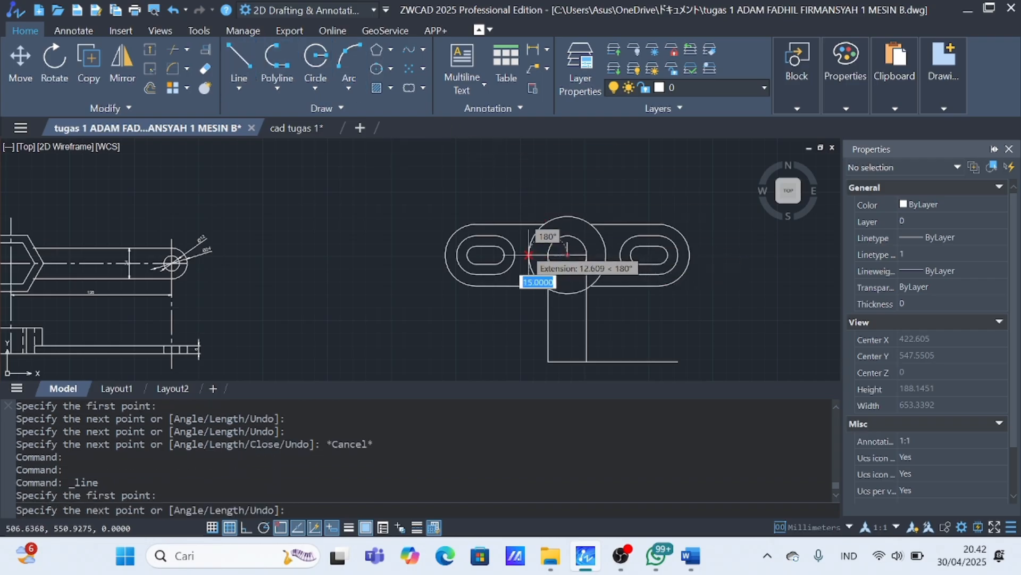
click(529, 255)
key(Escape)
Draw a line from the circles' centre to the large circle's right quadrant and straight down to the base line.
click(240, 59)
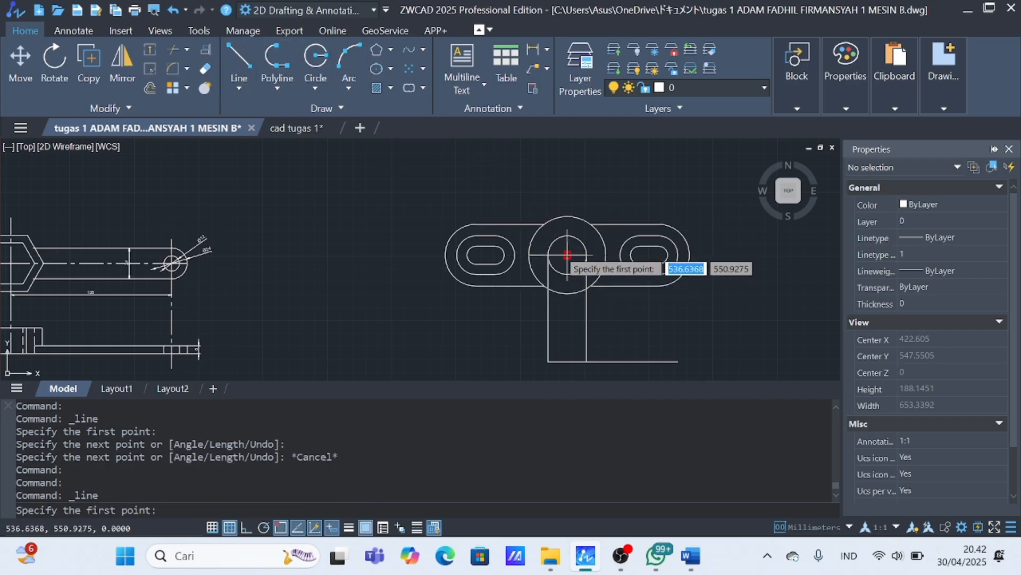
click(567, 255)
click(606, 255)
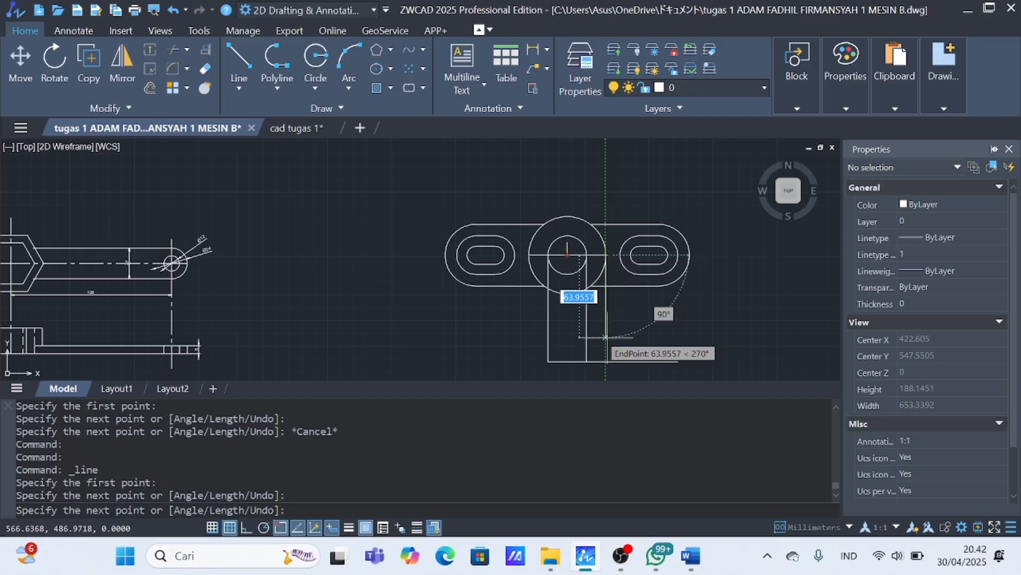
click(606, 362)
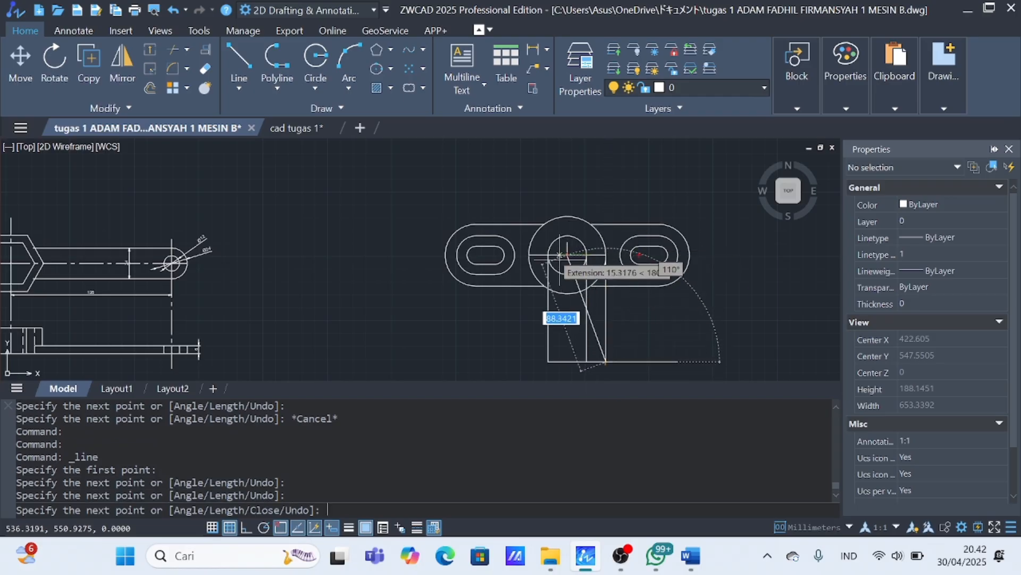
Continue the line along the base to below the large circle's left quadrant and 40 mm straight up.
click(532, 361)
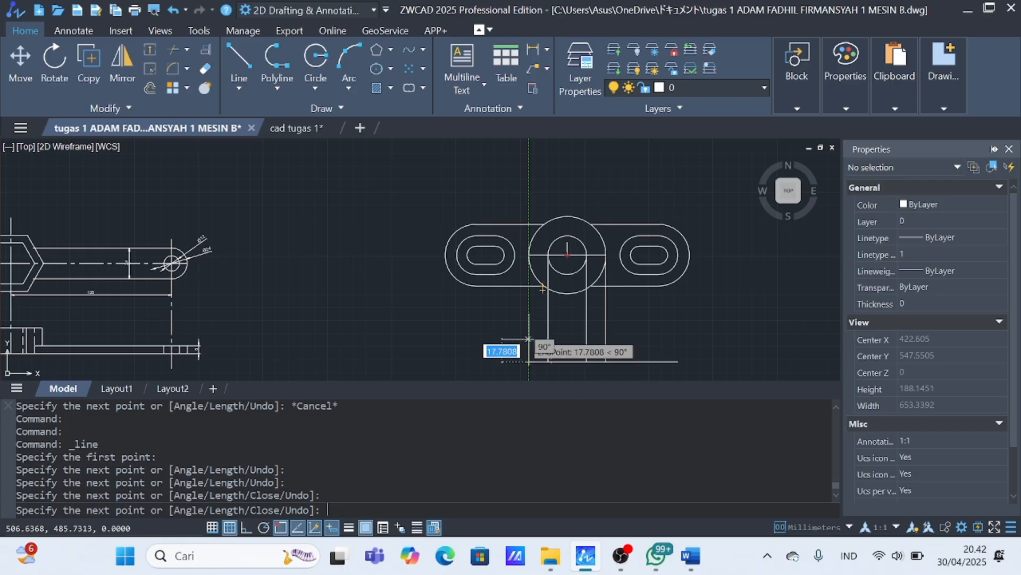
text(4)
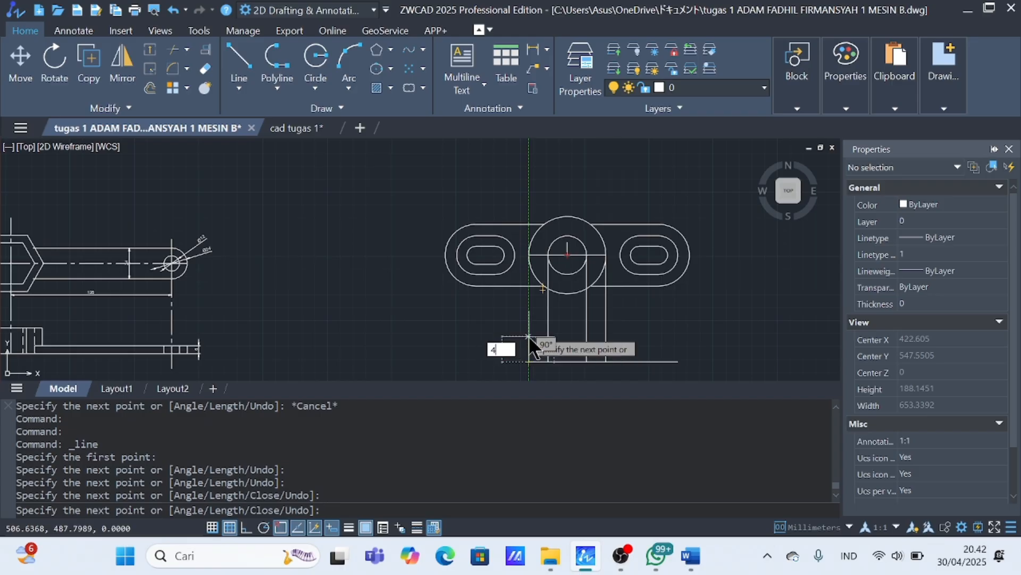
text(0)
key(Return)
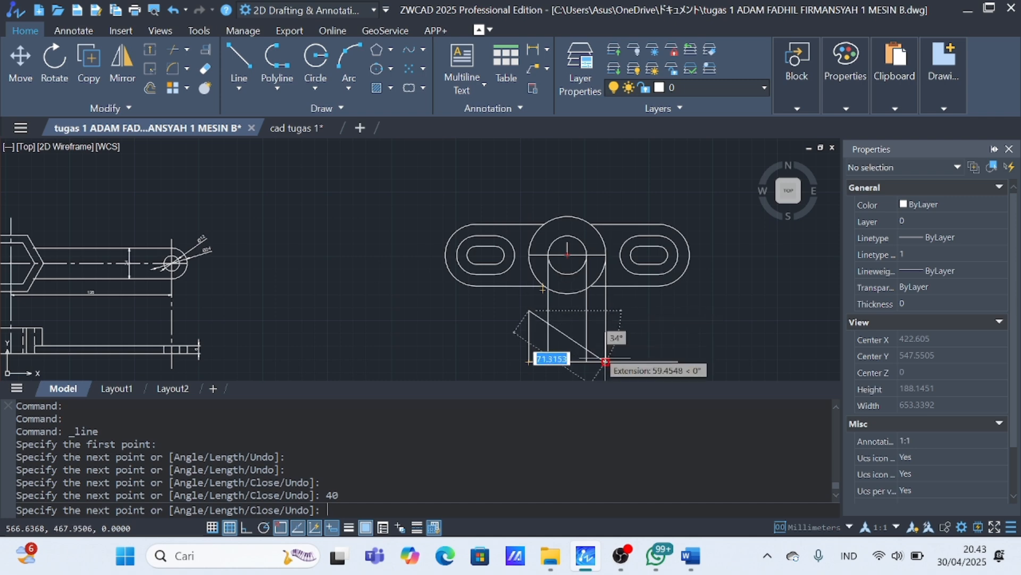
key(Escape)
Draw the hub's right edge 40 mm up from the base line and close the top across to the left edge.
click(238, 54)
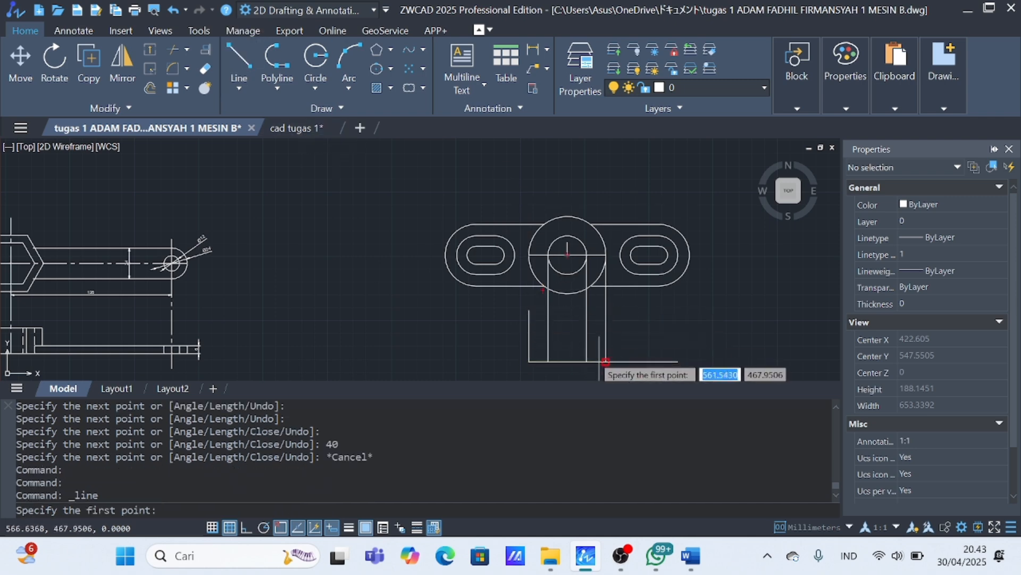
click(605, 362)
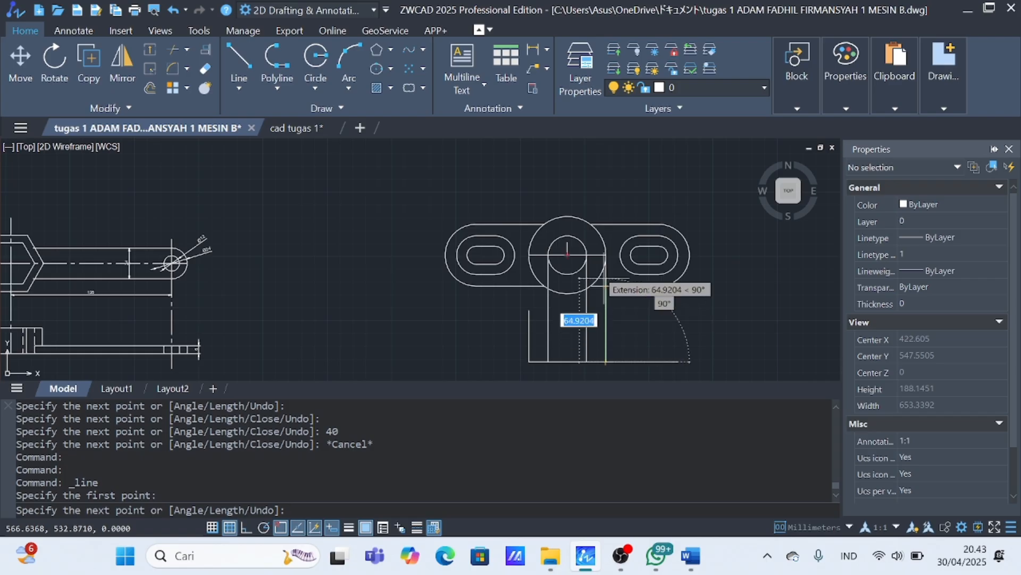
text(40)
key(Return)
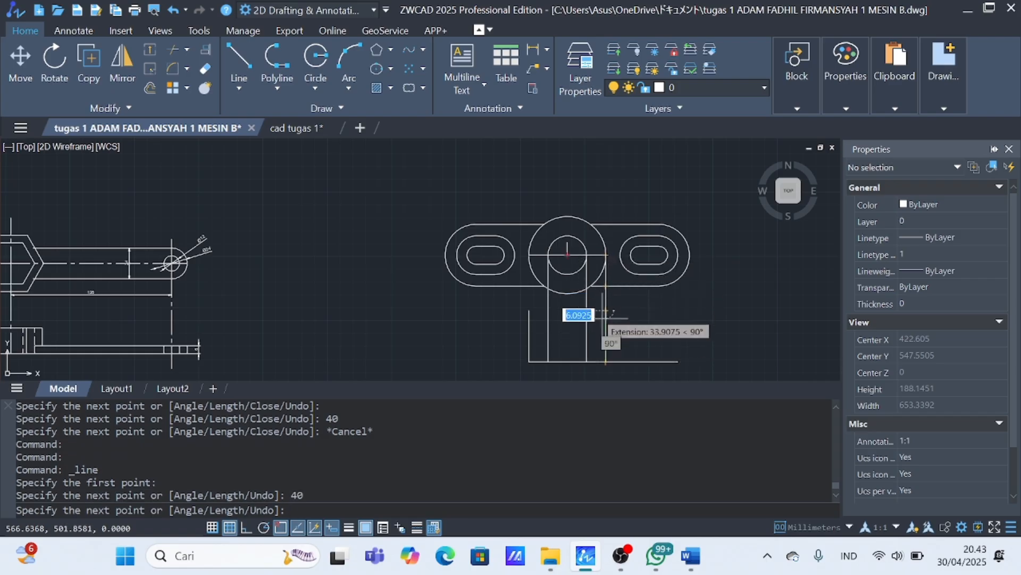
click(529, 310)
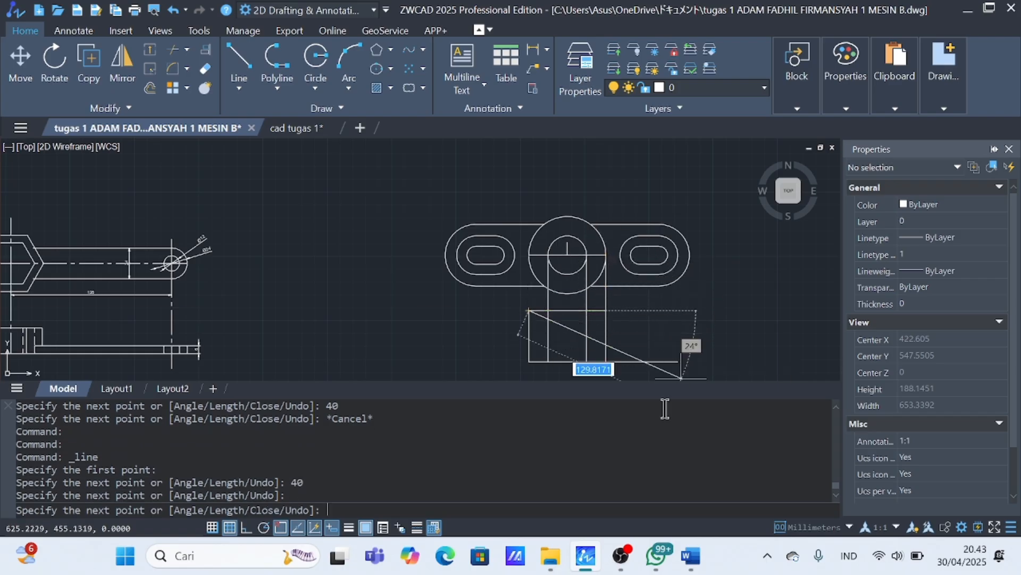
key(Escape)
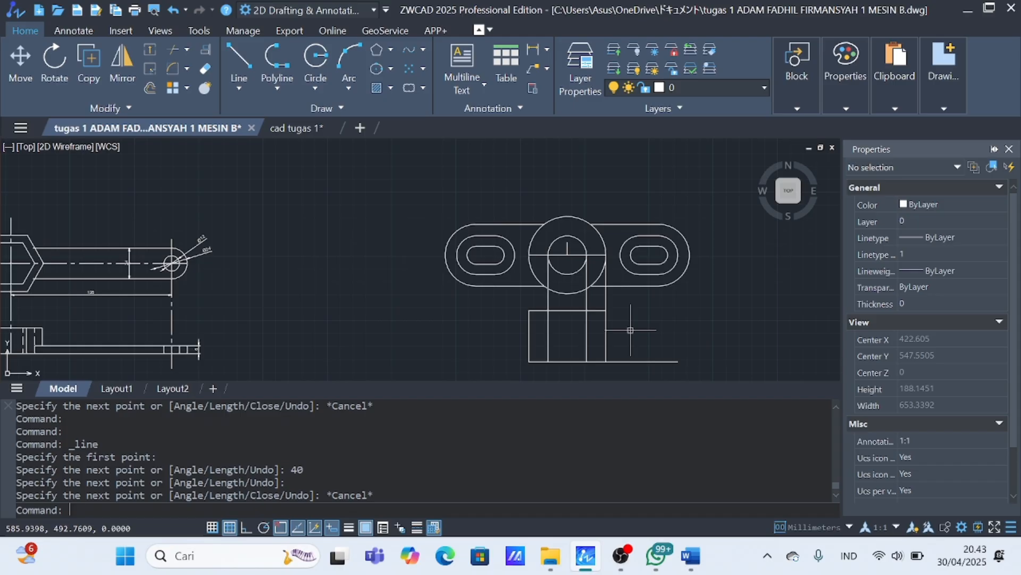
click(231, 53)
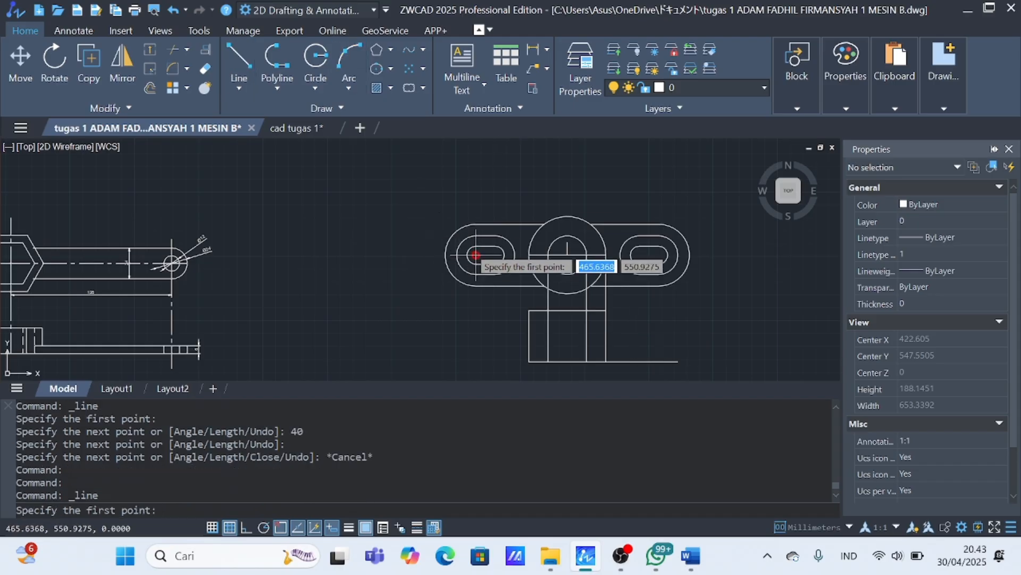
click(445, 255)
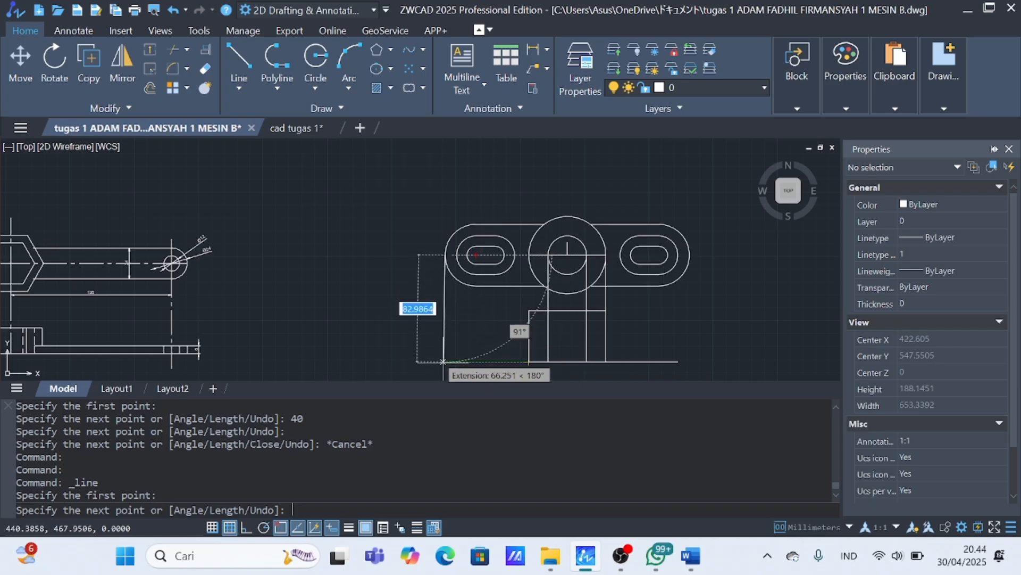
key(Escape)
Extend the base with a horizontal line from the hub's lower-left corner to beyond the left arm's outer end.
click(239, 59)
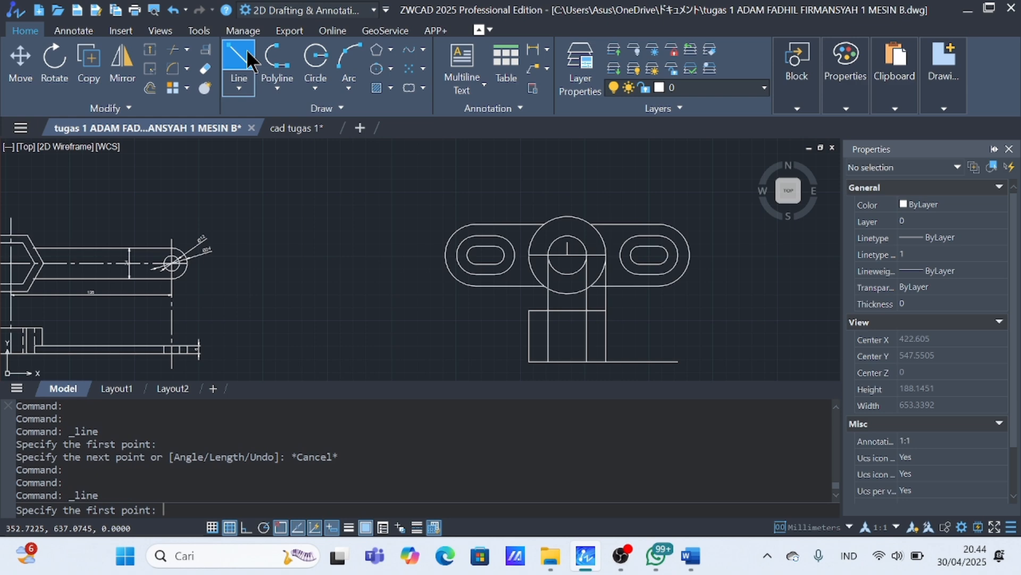
click(528, 362)
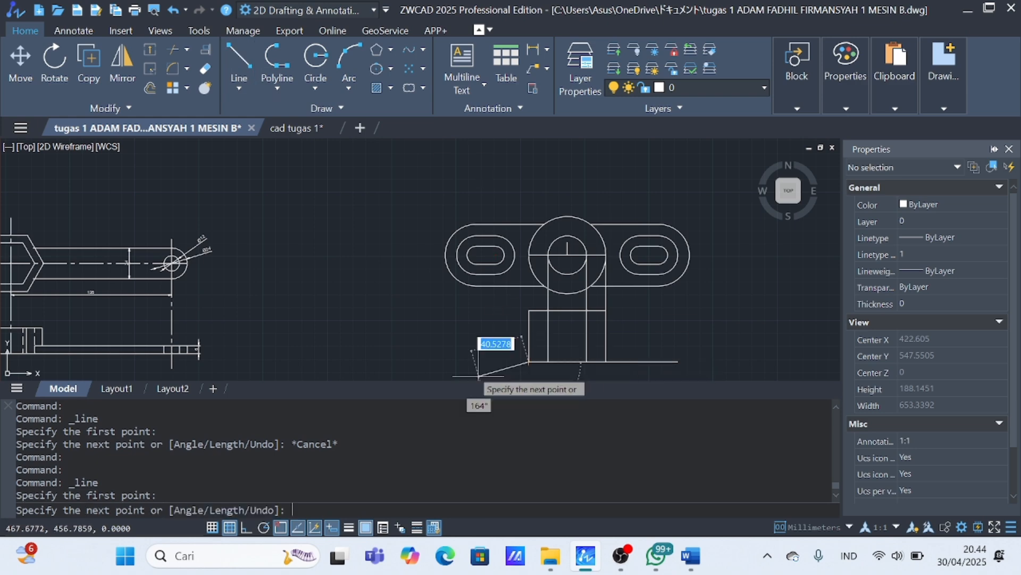
click(414, 362)
key(Escape)
click(238, 53)
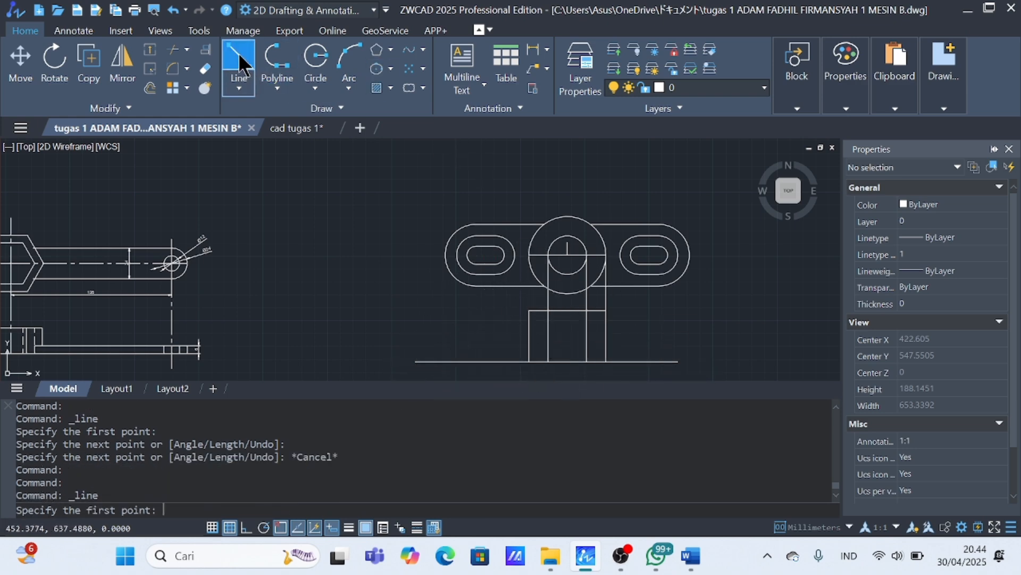
click(445, 255)
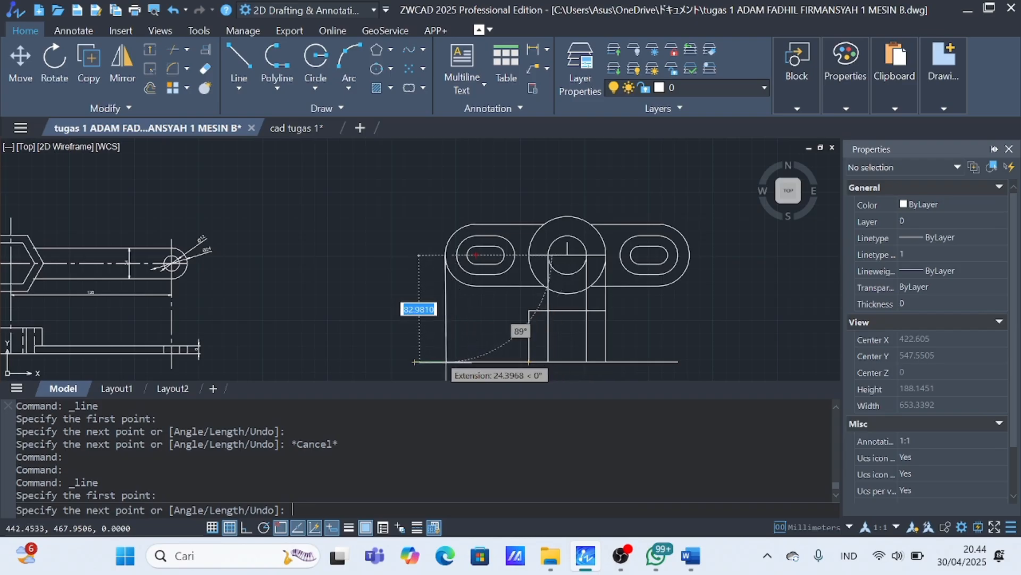
key(Escape)
click(237, 75)
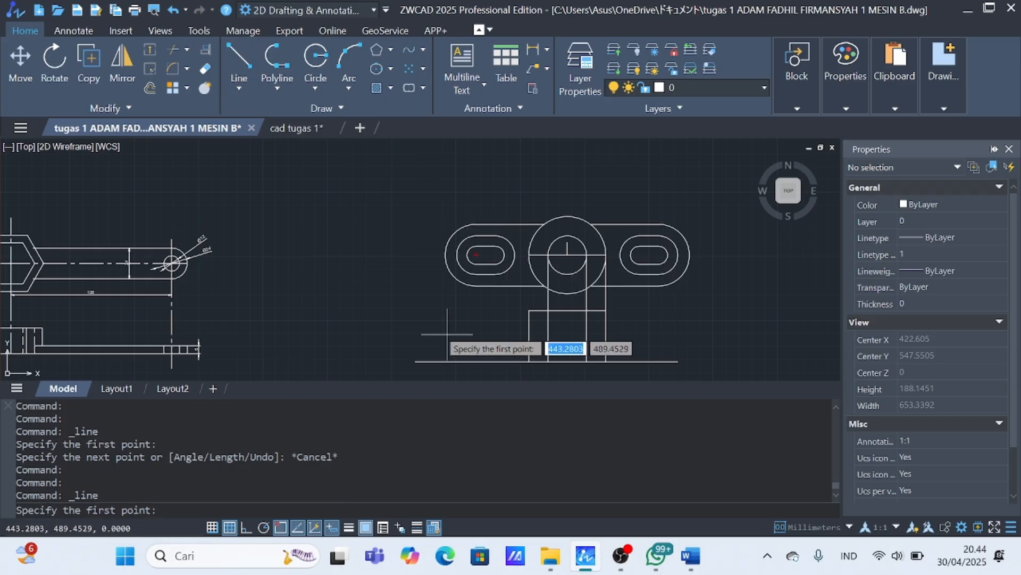
click(529, 361)
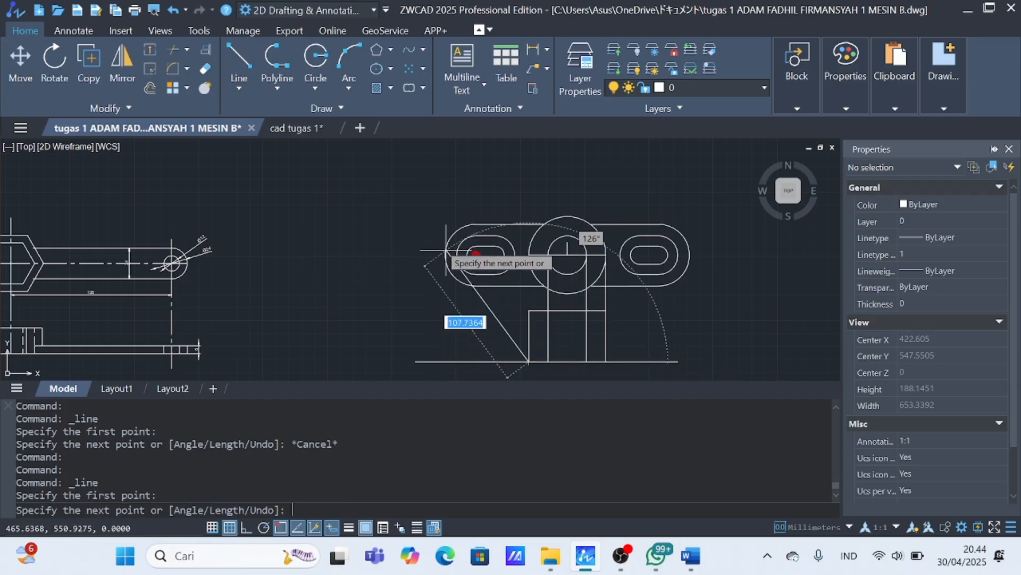
key(Escape)
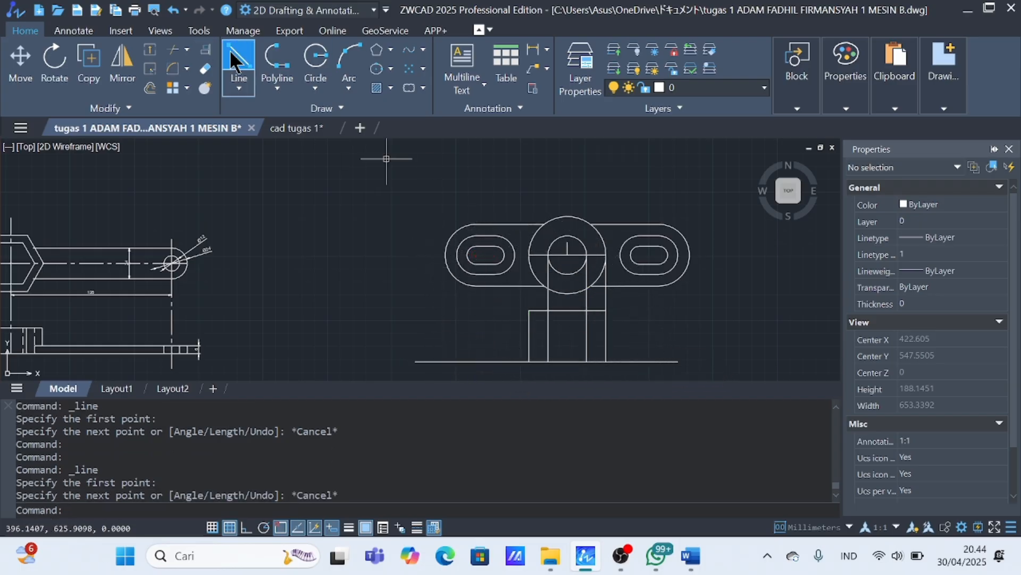
Draw a line from the left slot's outer end through the arm's arc centre to its left quadrant and straight down to the base line.
click(235, 53)
click(456, 255)
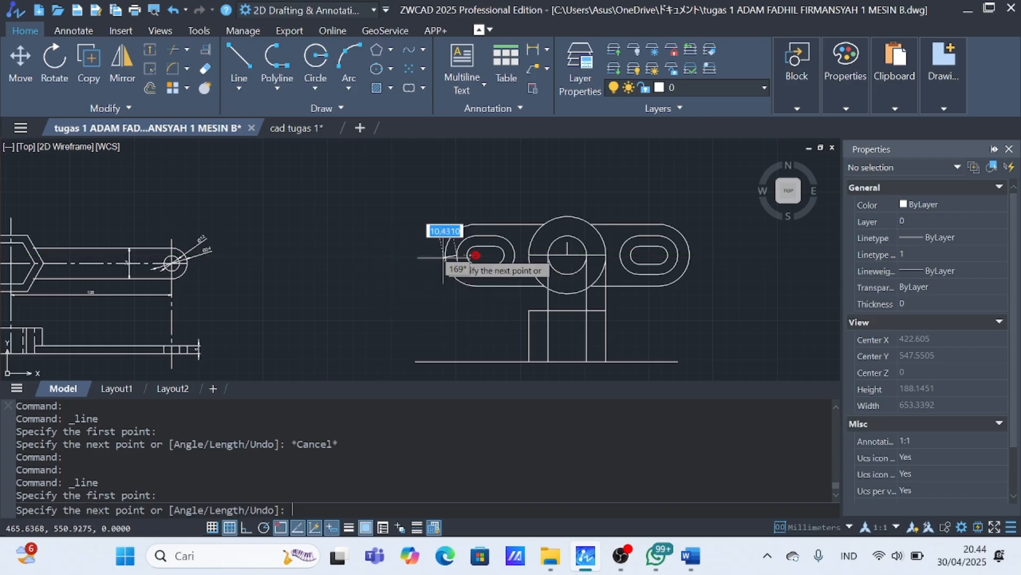
click(475, 255)
click(446, 255)
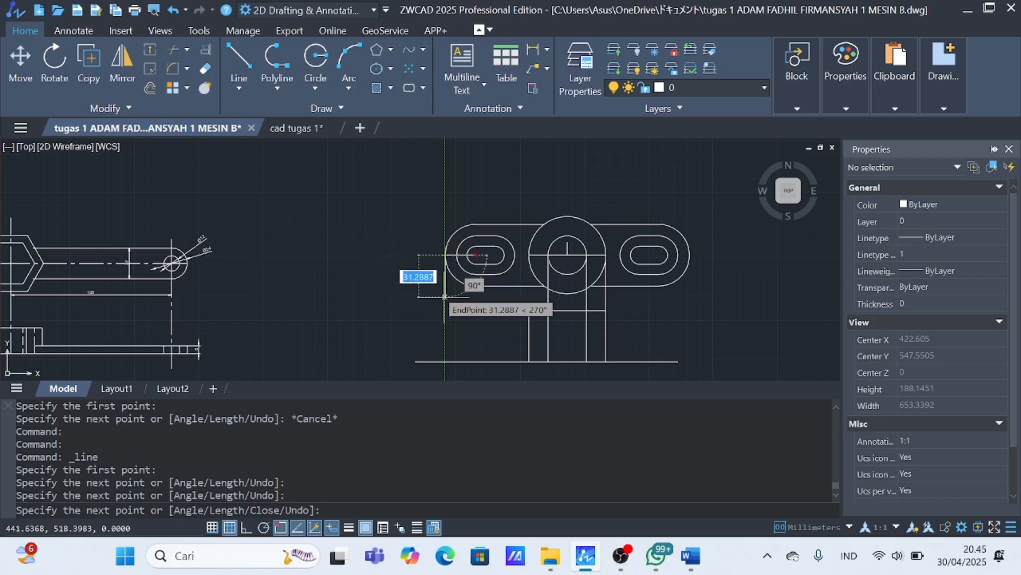
click(445, 361)
key(Escape)
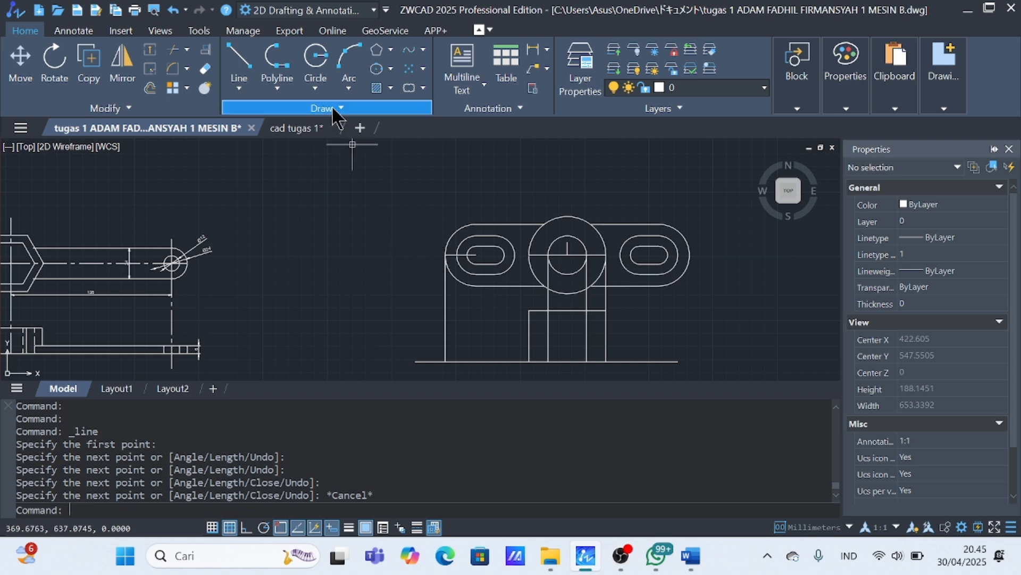
Trim away the horizontal helper line between the left arm's outer quadrant and its arc centre.
click(173, 49)
click(468, 255)
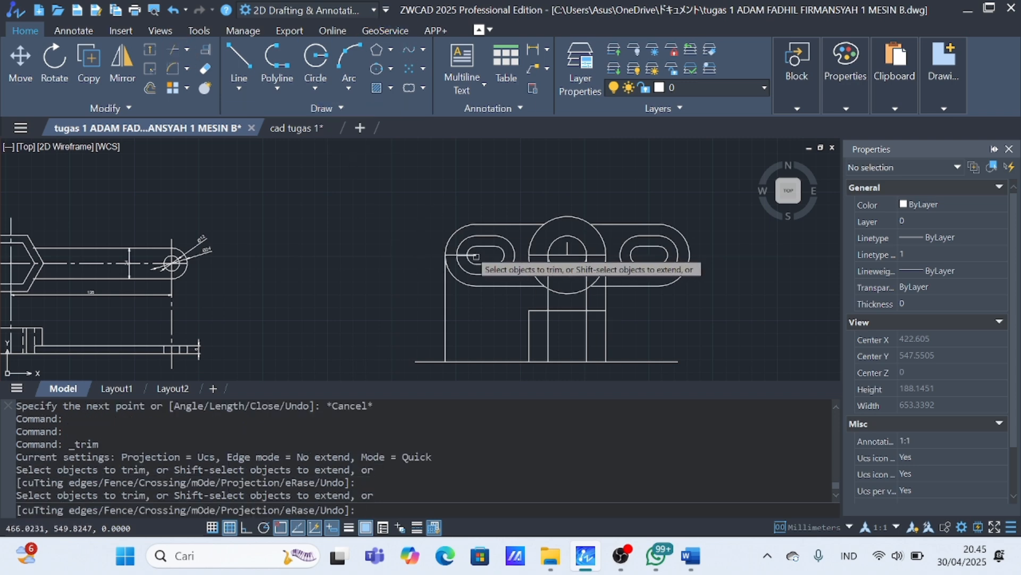
click(462, 255)
click(461, 254)
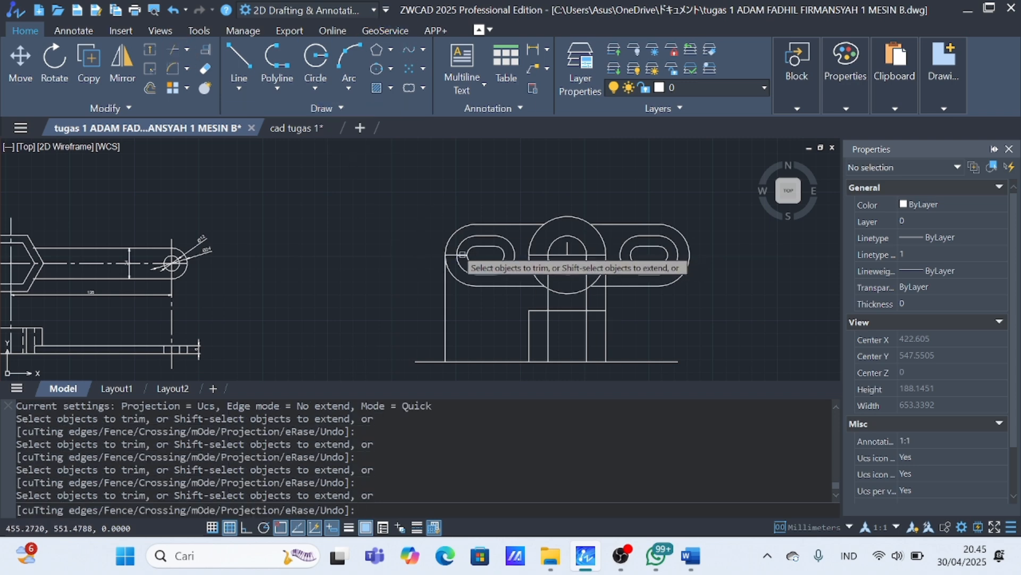
click(456, 255)
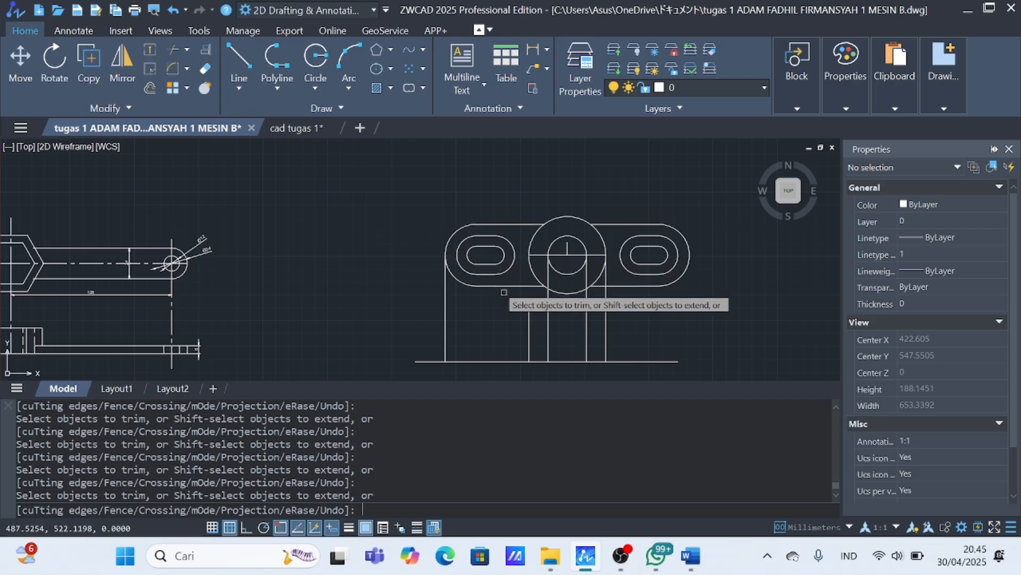
Draw a line from the right slot's outer end via the arc centre to the arm's right quadrant, down to base level and back to the base line.
key(Escape)
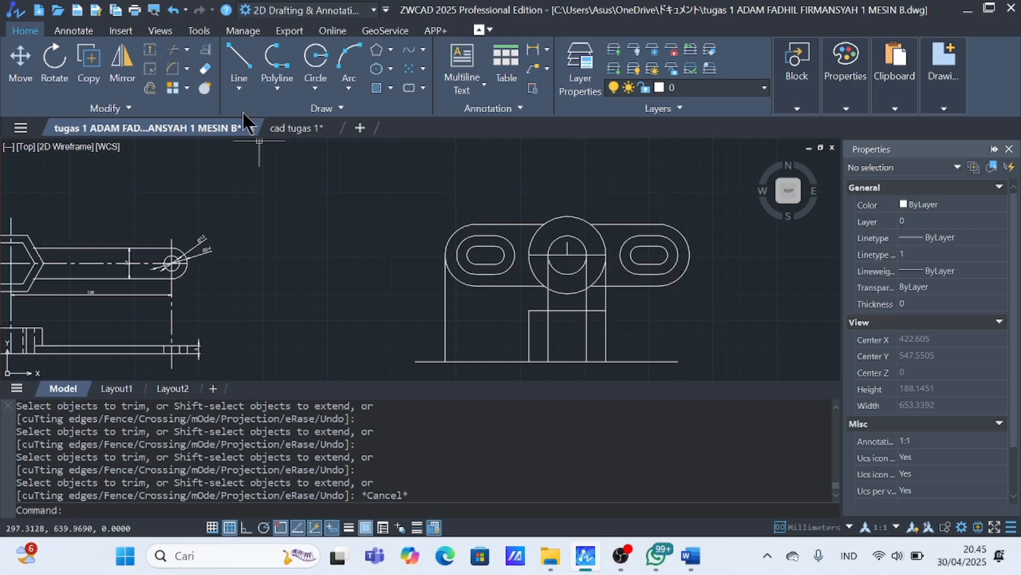
click(235, 50)
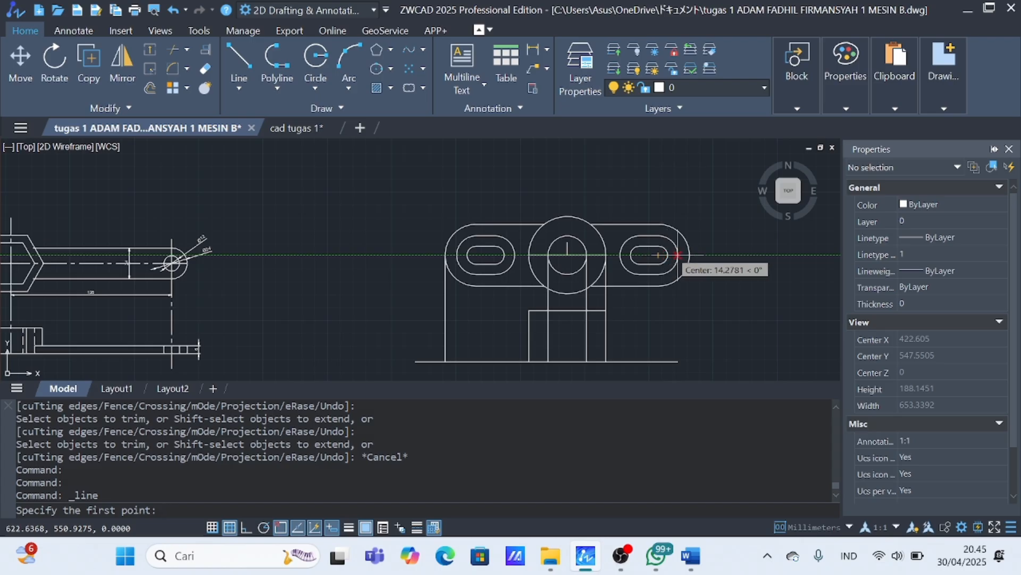
click(677, 255)
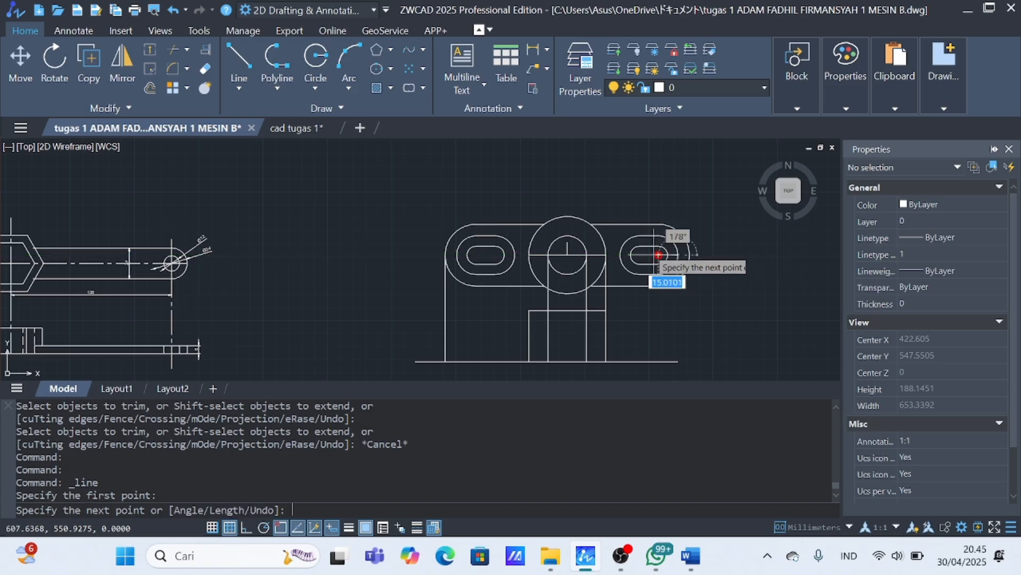
click(659, 254)
click(690, 255)
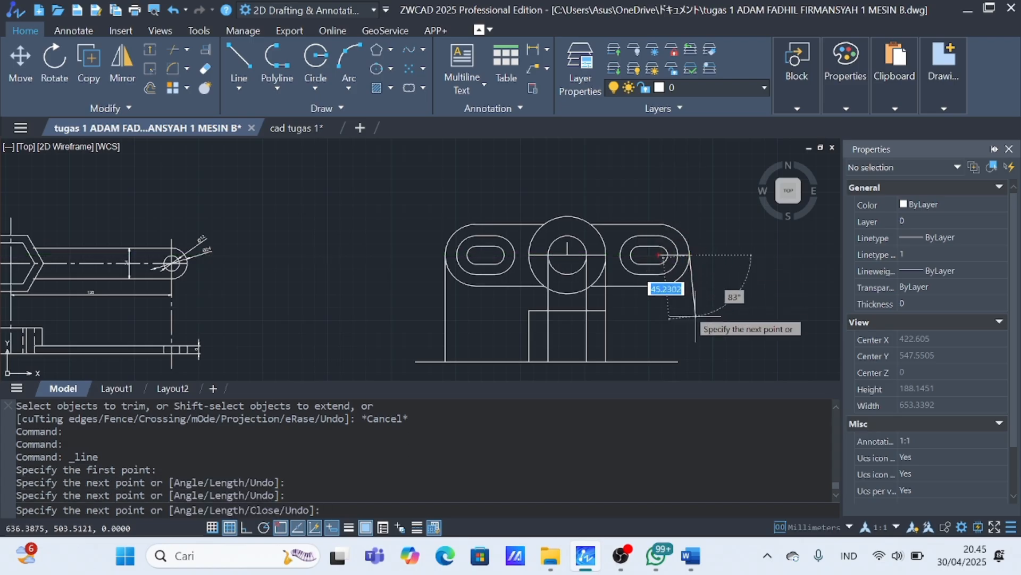
click(690, 362)
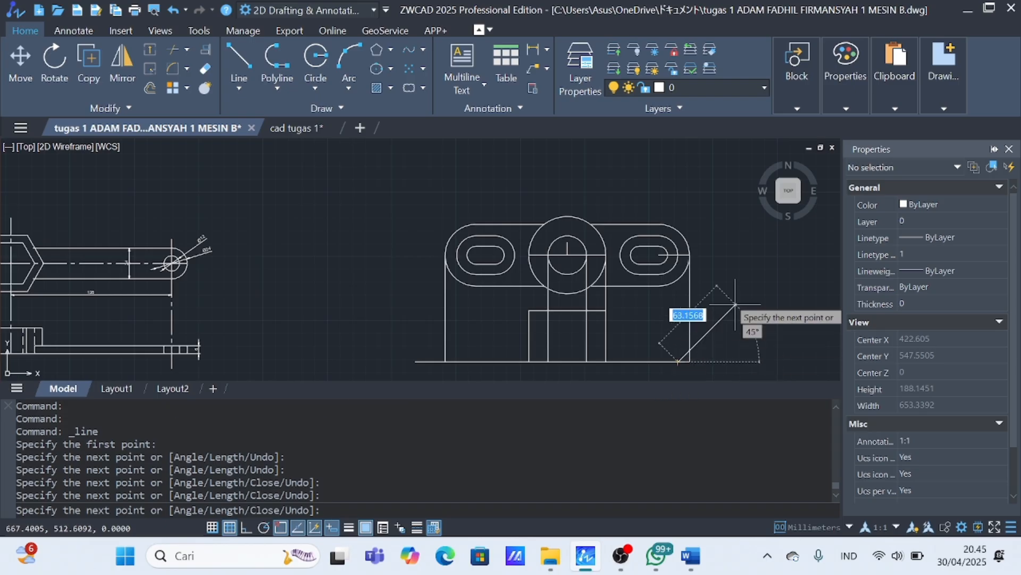
key(Escape)
Trim away the horizontal helper line between the right arm's outer quadrant and its arc centre.
click(173, 50)
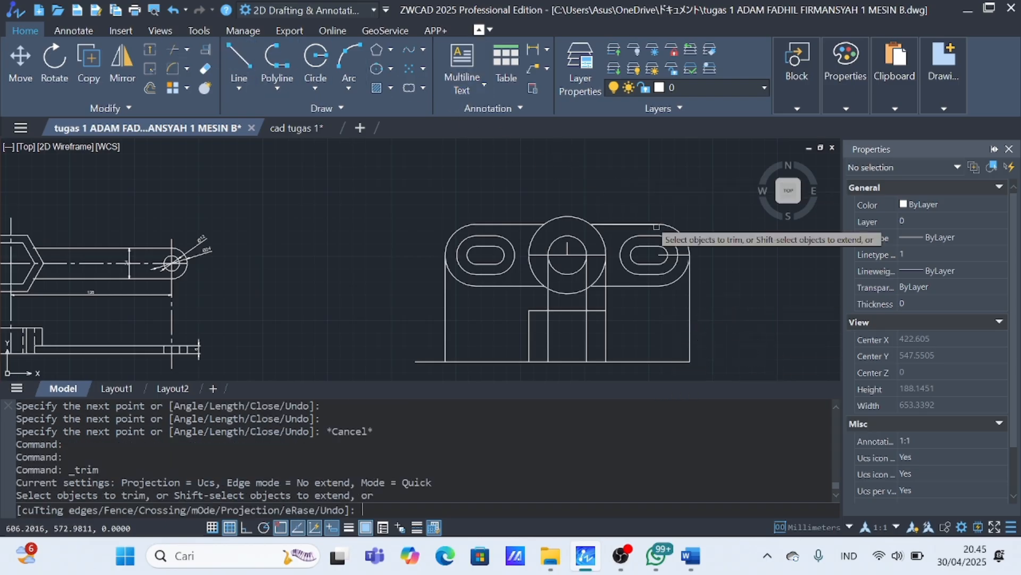
click(660, 257)
click(656, 256)
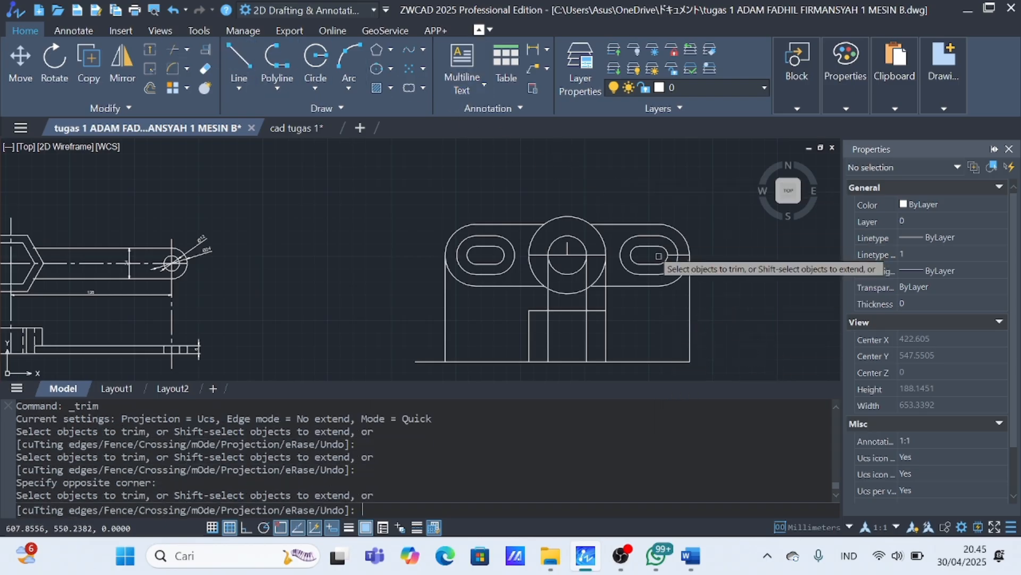
click(668, 255)
click(678, 255)
click(677, 256)
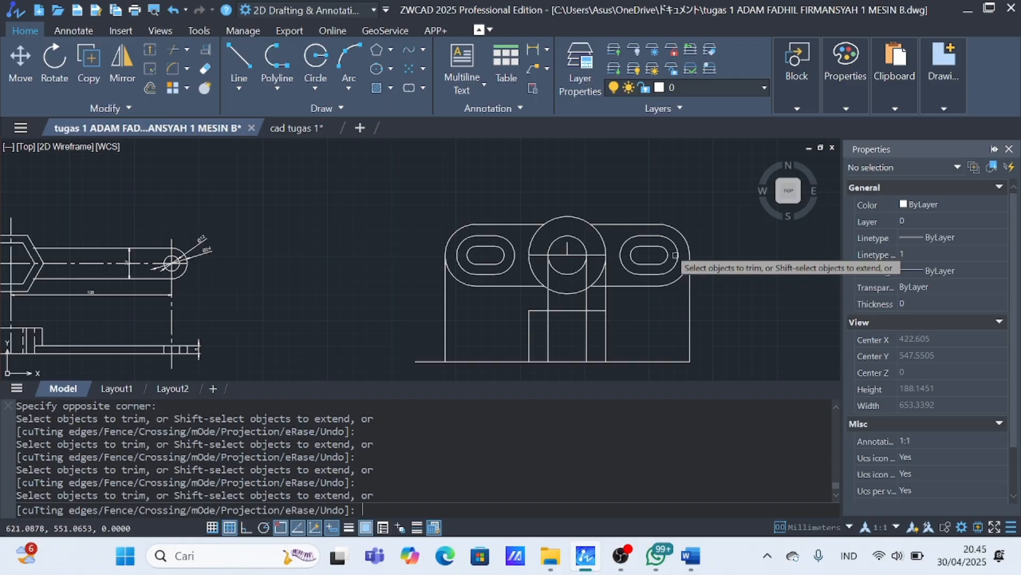
key(Escape)
Draw a vertical line 15 mm up from the front view's lower-right corner.
click(240, 53)
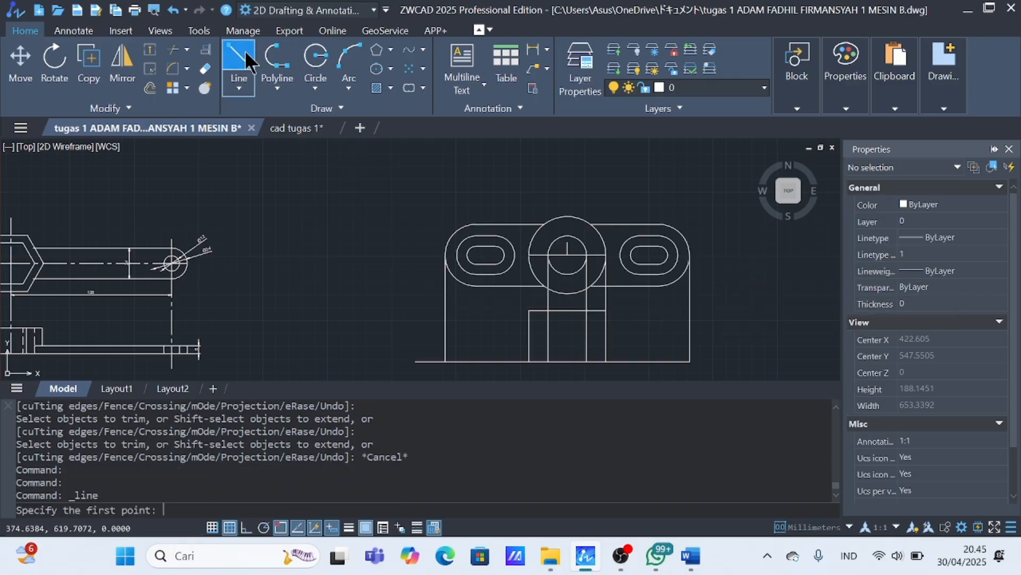
click(690, 362)
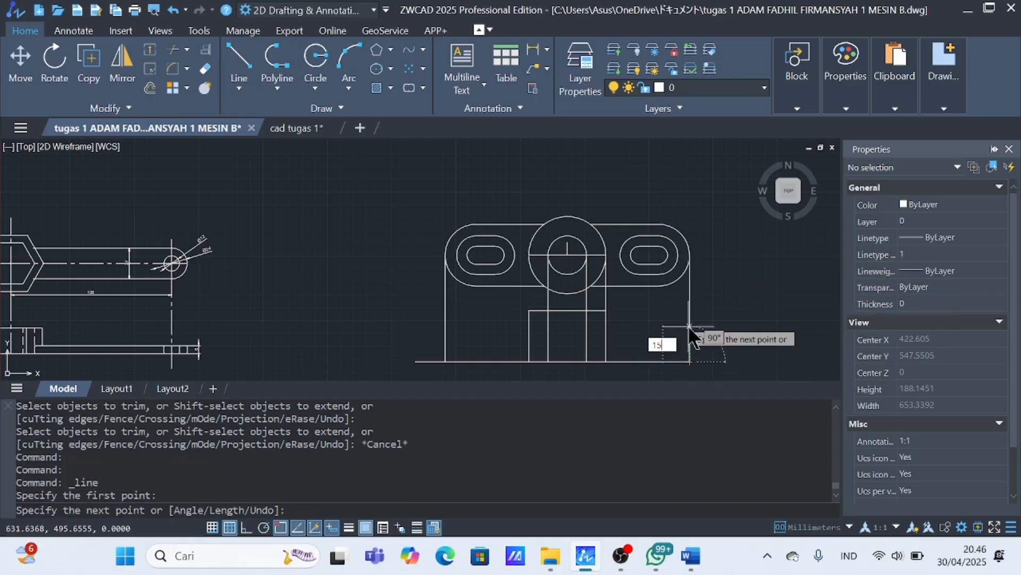
key(Return)
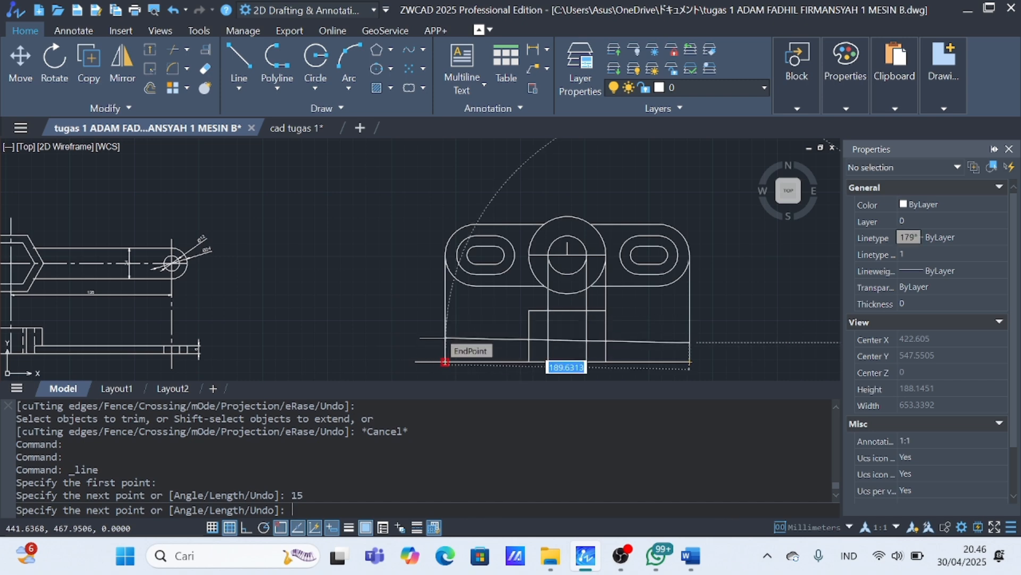
key(Escape)
Draw the left arm's outer edge 15 mm up from the lower-left corner and continue horizontally across to the right outer edge.
click(241, 69)
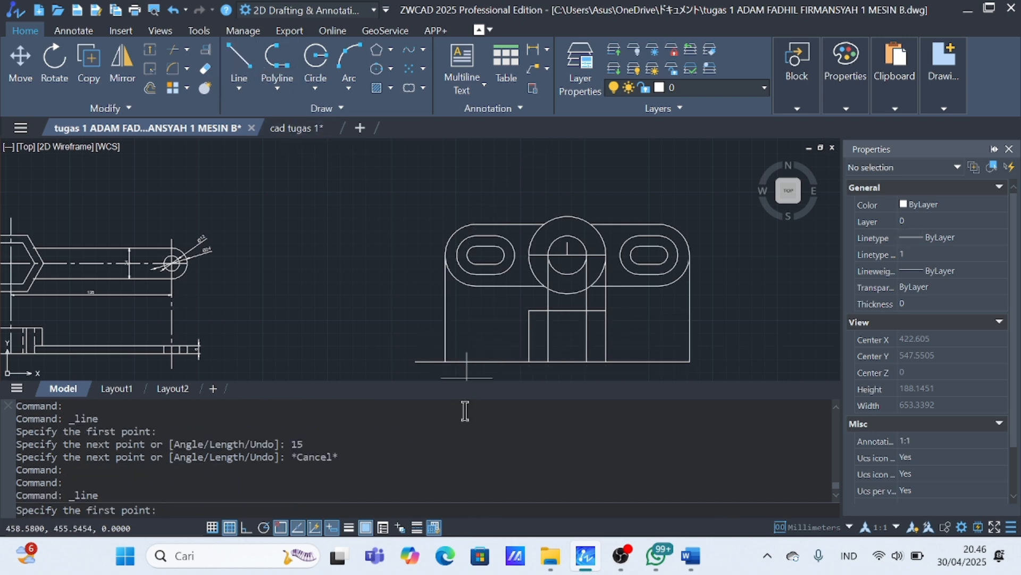
click(445, 362)
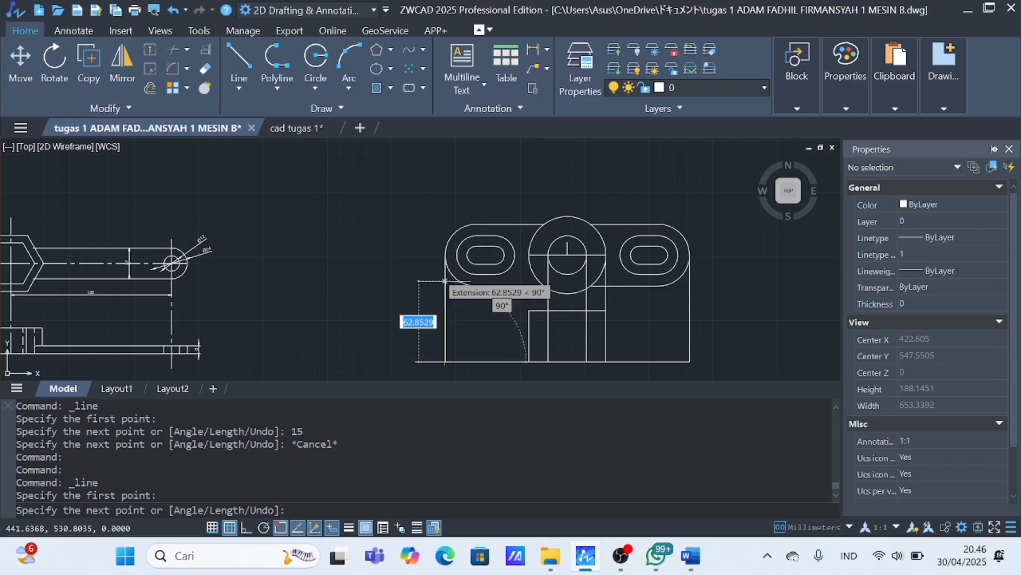
text(15)
key(Return)
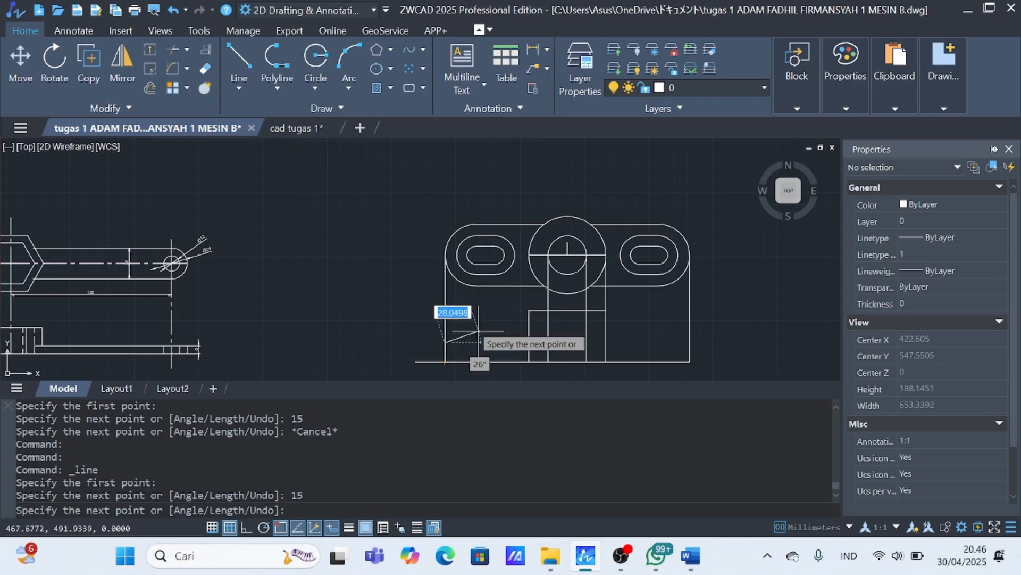
click(690, 342)
key(Escape)
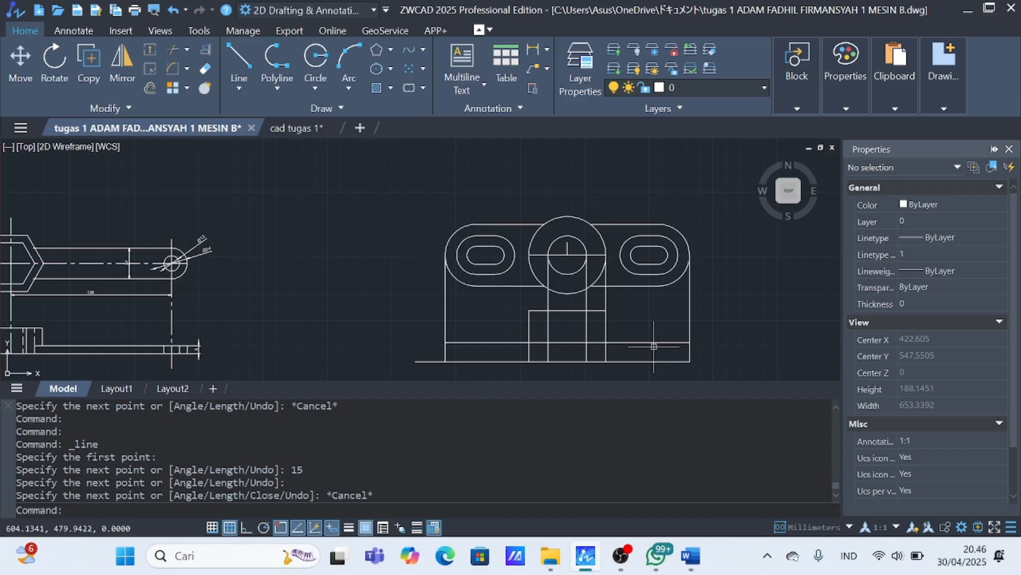
Project both ends of the left inner slot down to the base line, drawing each line from its arc centre through the end quadrant.
click(234, 50)
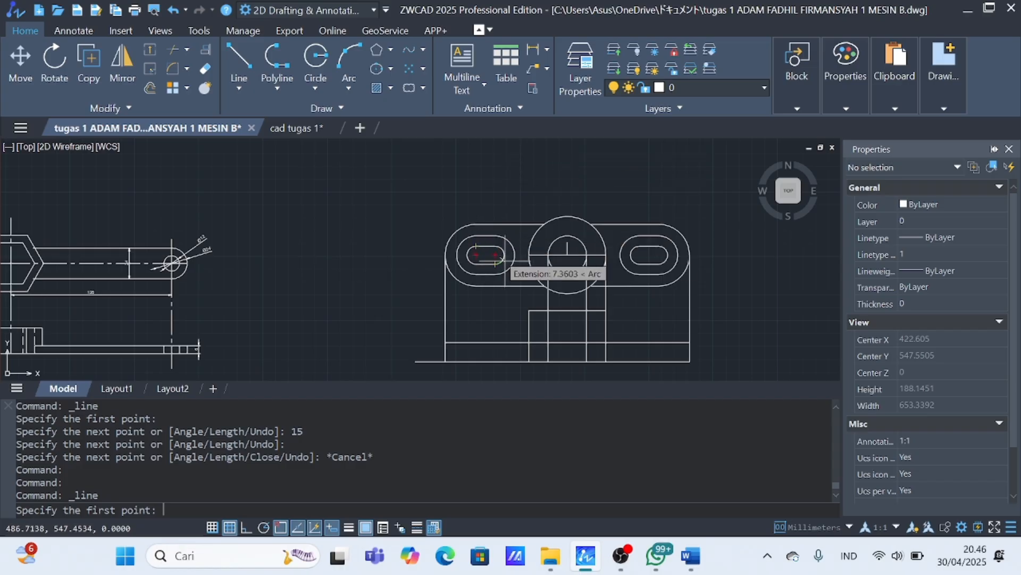
click(503, 256)
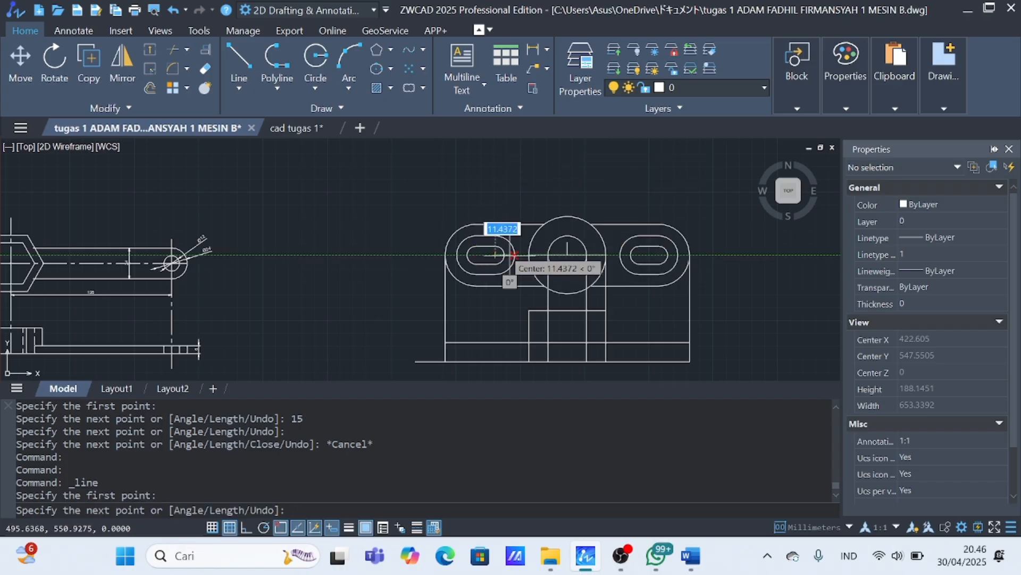
click(503, 362)
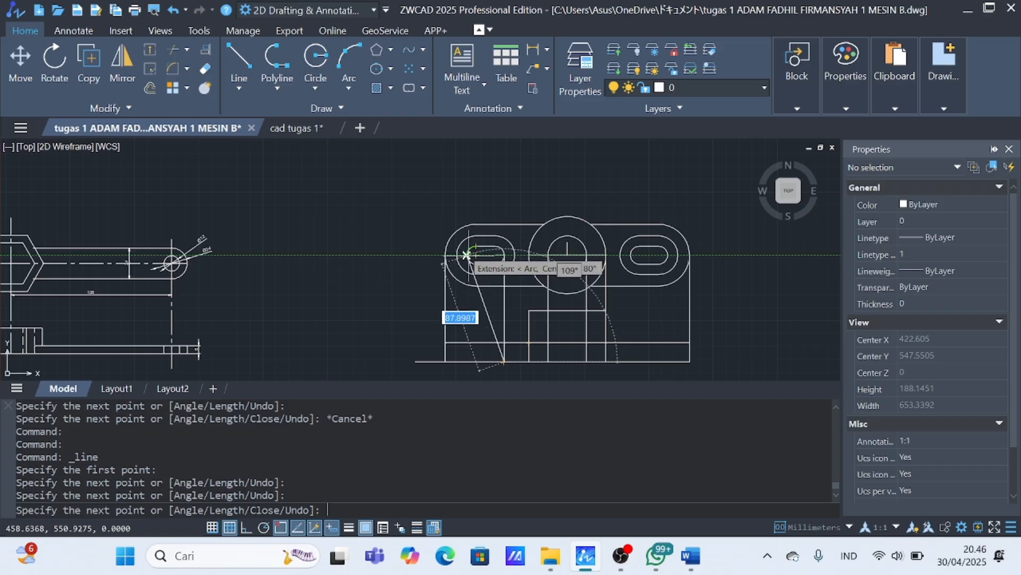
key(Escape)
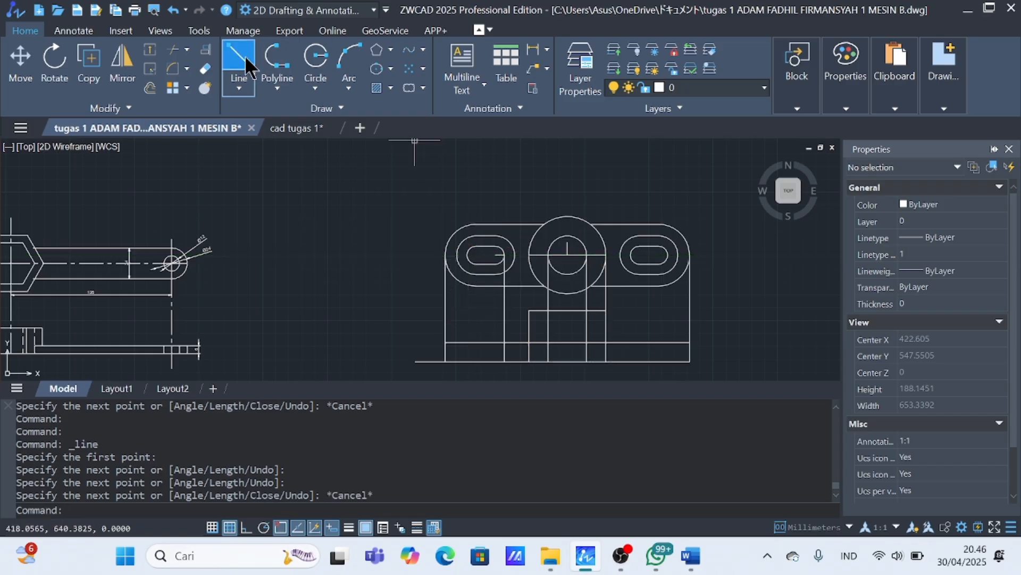
click(238, 53)
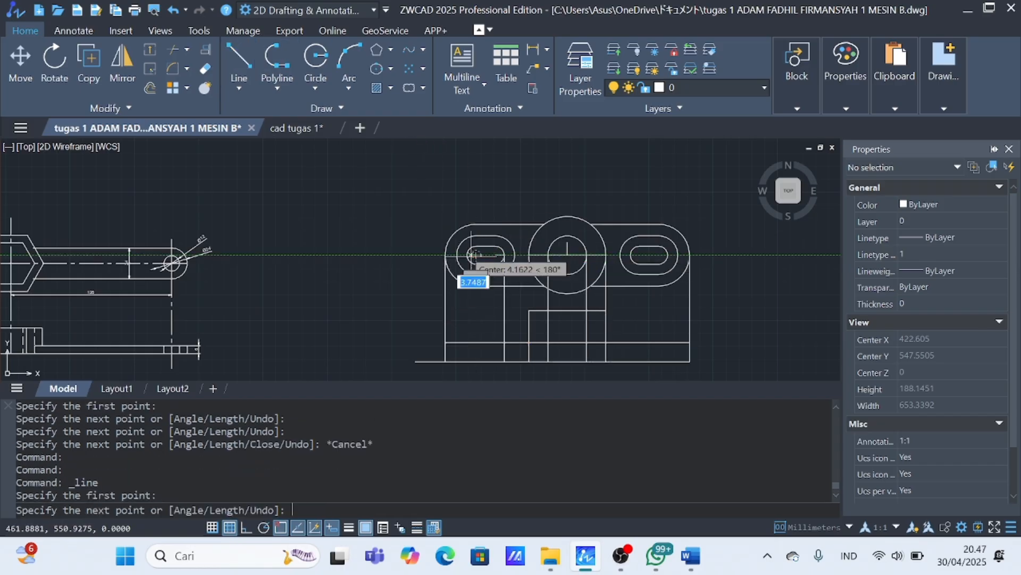
click(467, 255)
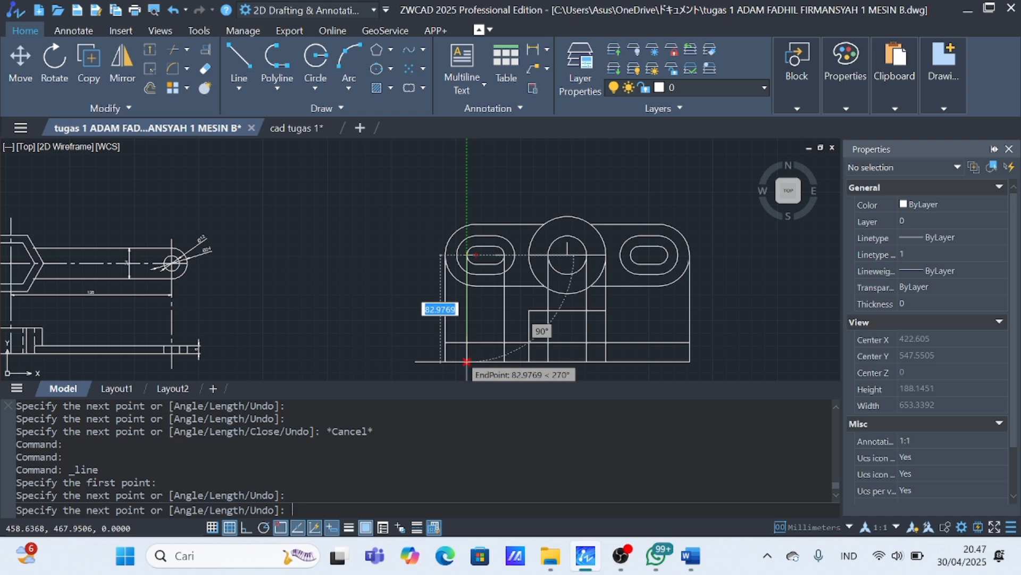
click(467, 362)
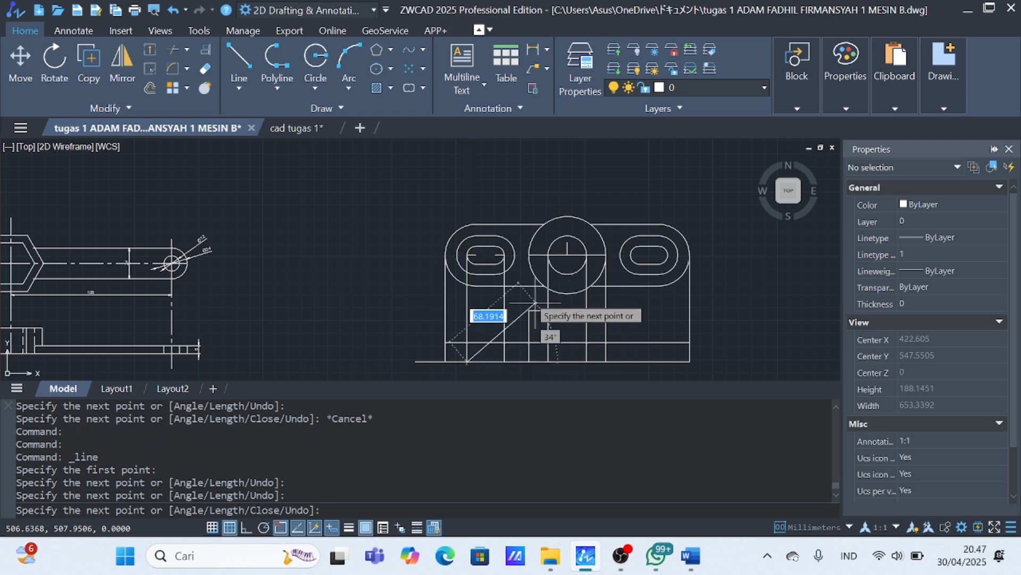
key(Escape)
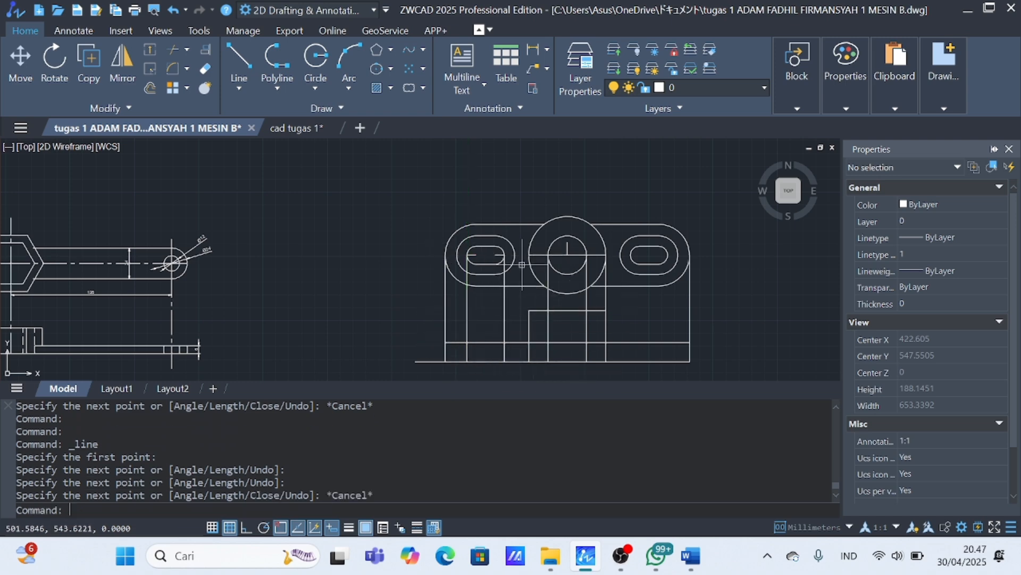
Project both ends of the right inner slot down to the base line, drawing each line from its arc centre through the end quadrant.
click(239, 59)
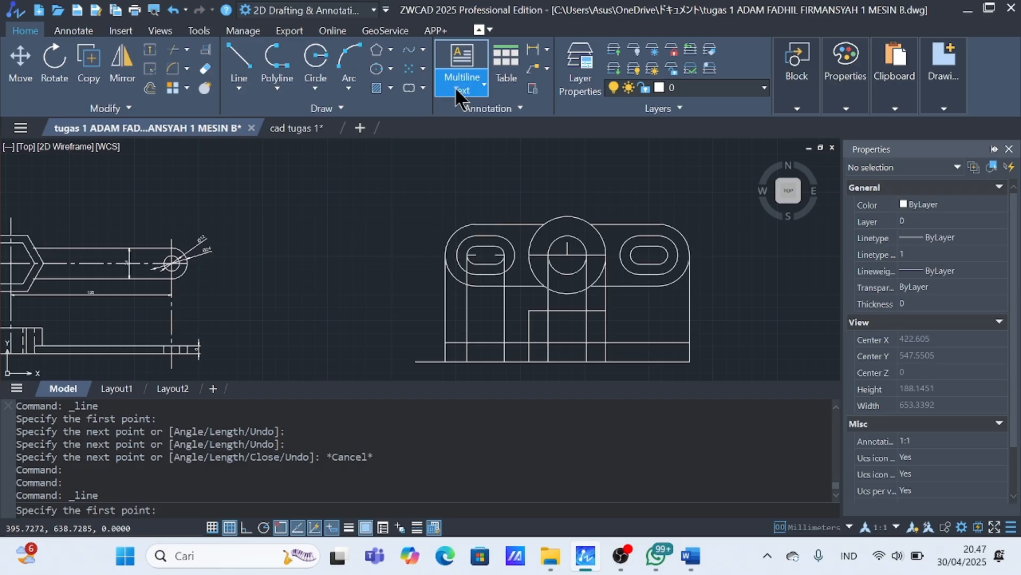
click(659, 255)
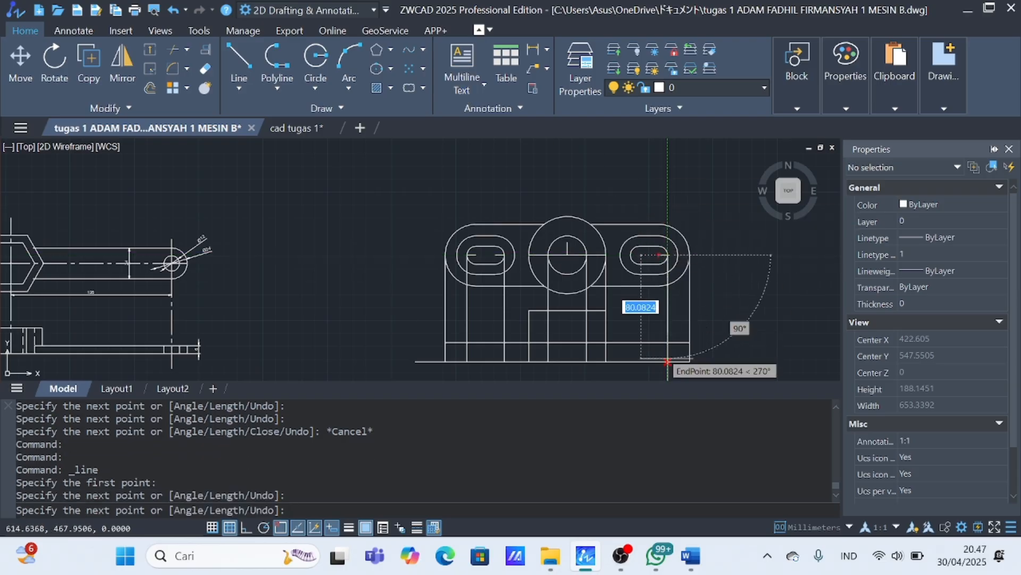
click(668, 362)
key(Escape)
click(246, 62)
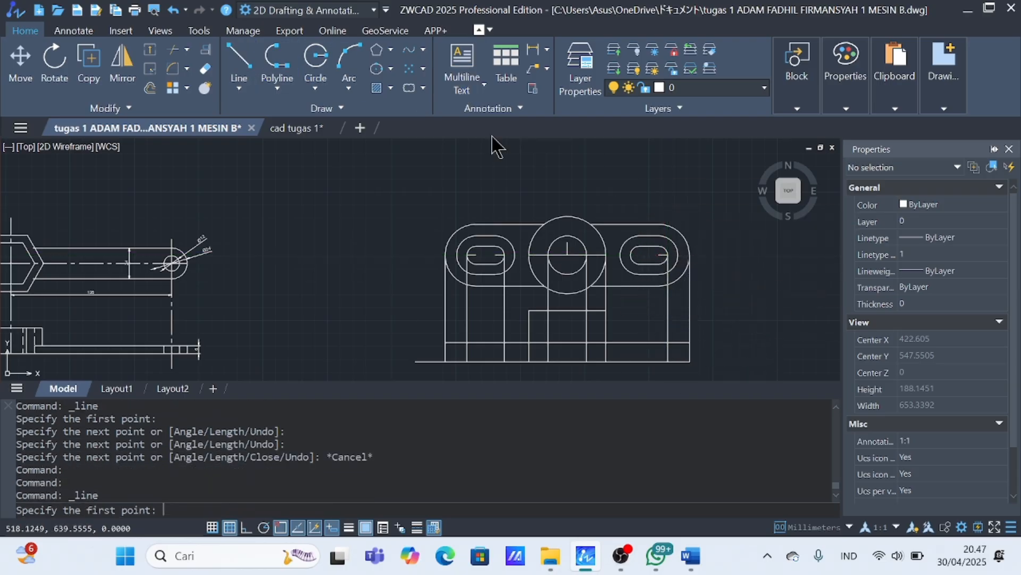
click(641, 255)
click(631, 255)
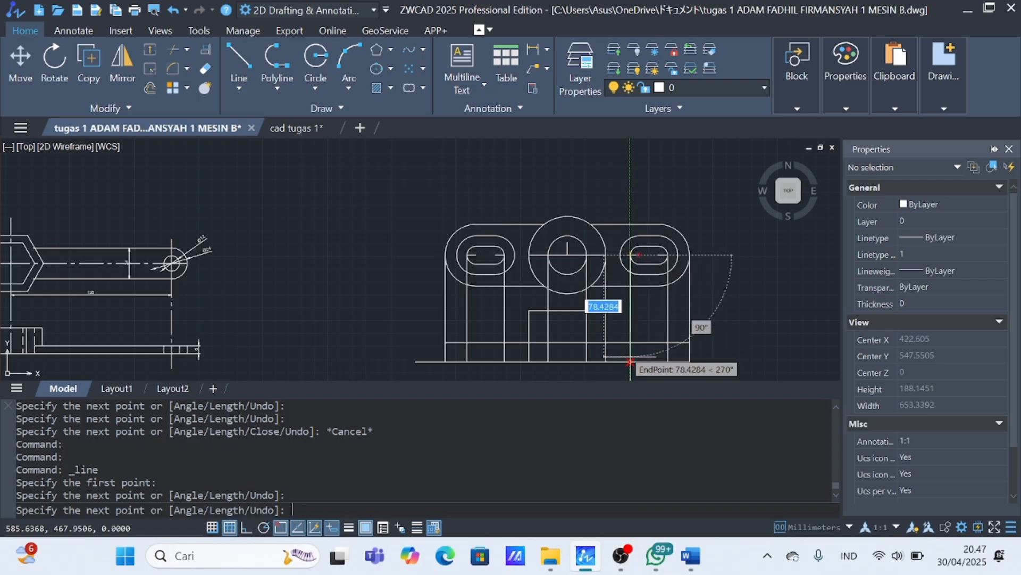
click(631, 362)
key(Escape)
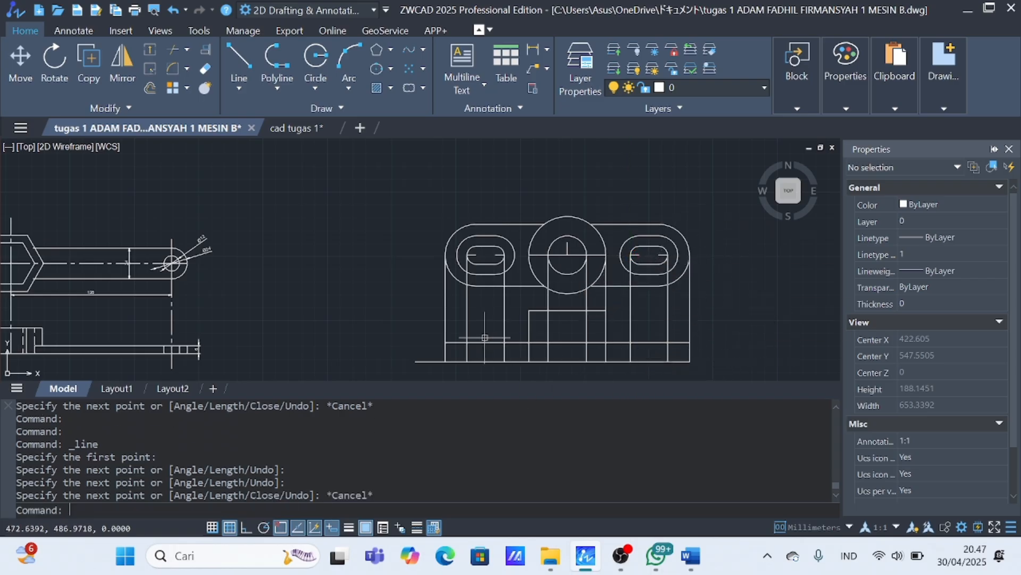
click(239, 57)
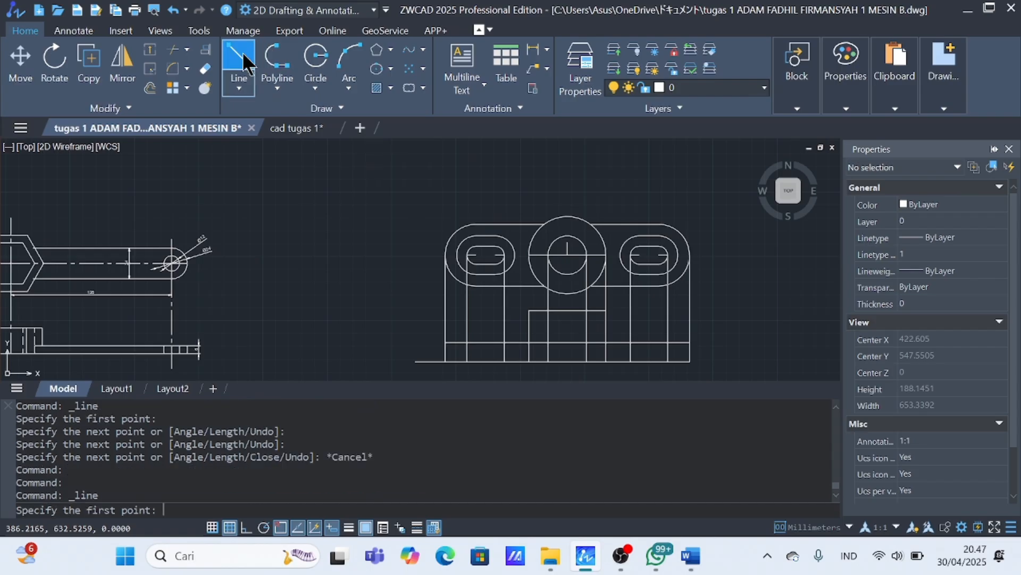
click(475, 255)
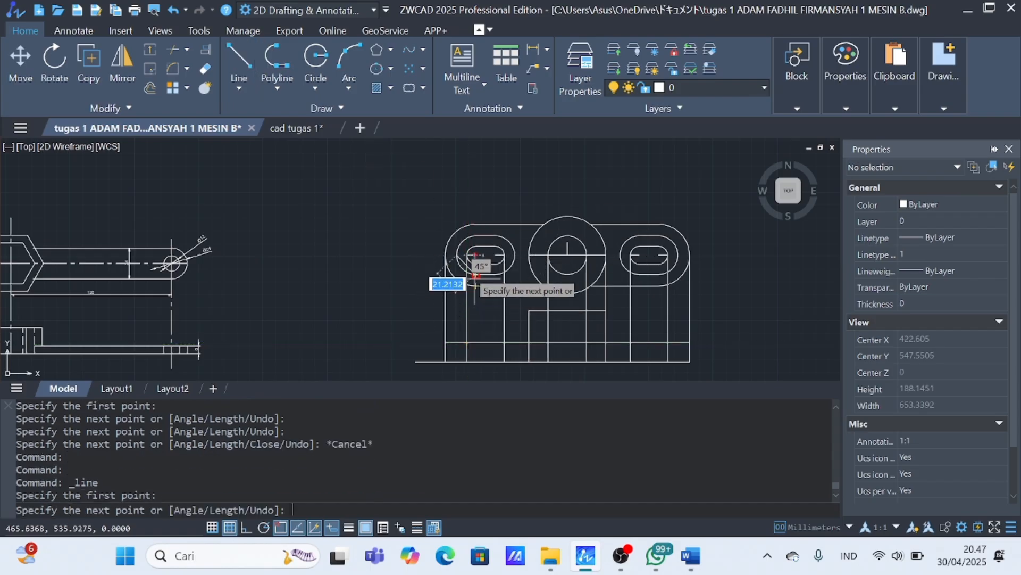
key(Escape)
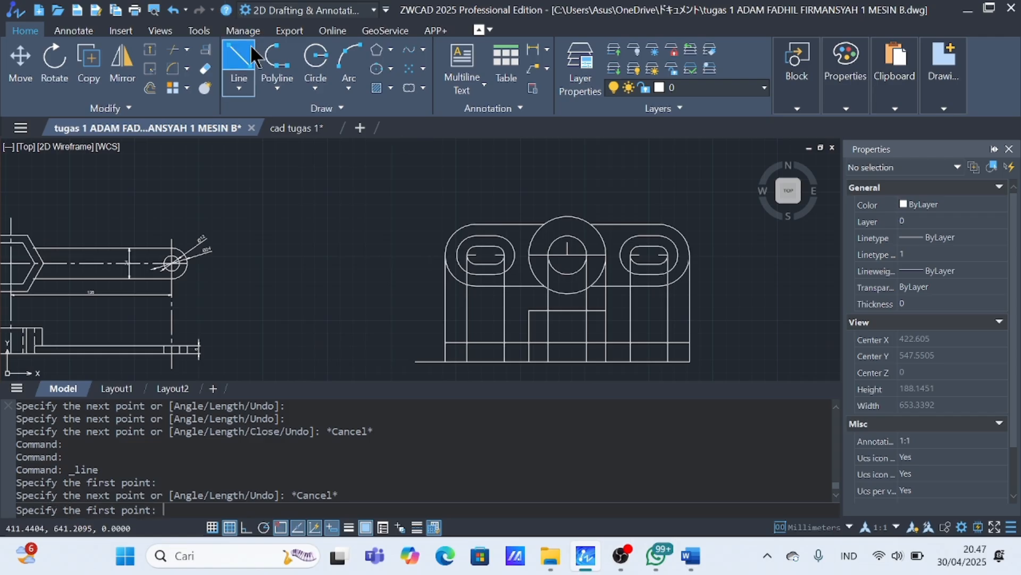
Project the outermost ends of the left and right outer slot outlines down to the arms' top edge in the front view.
click(467, 255)
click(457, 255)
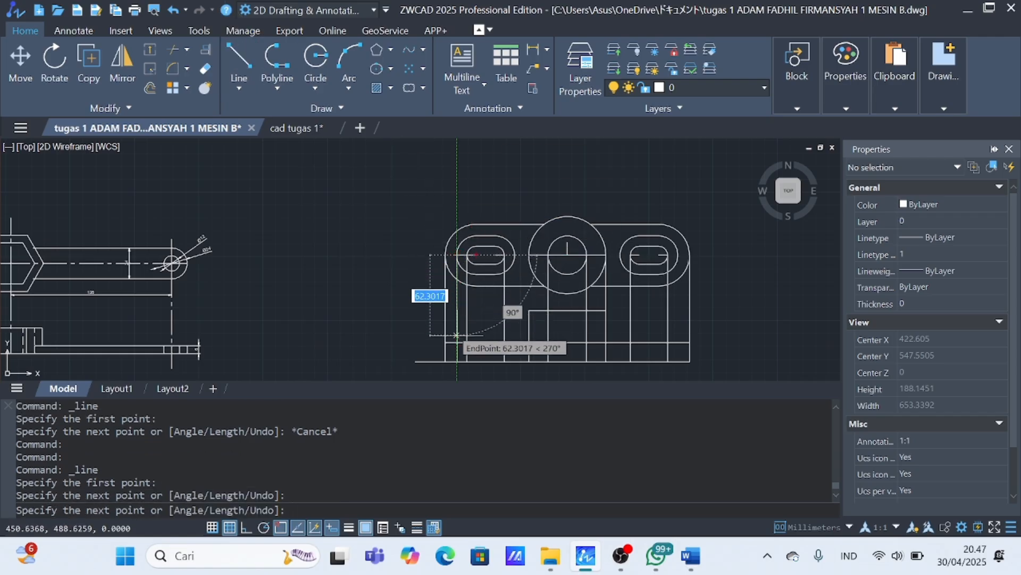
click(457, 342)
key(Escape)
click(249, 68)
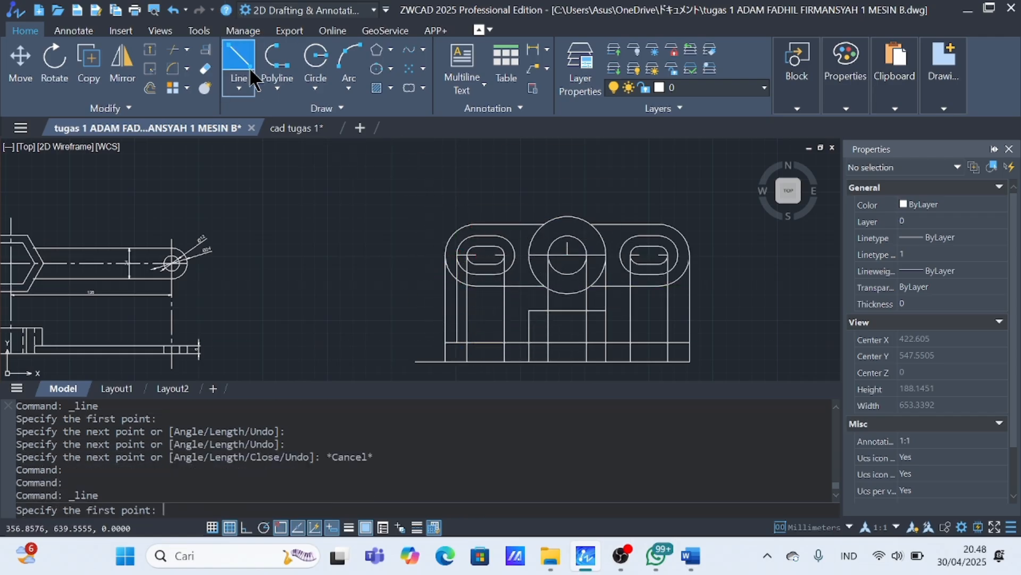
click(668, 255)
click(678, 255)
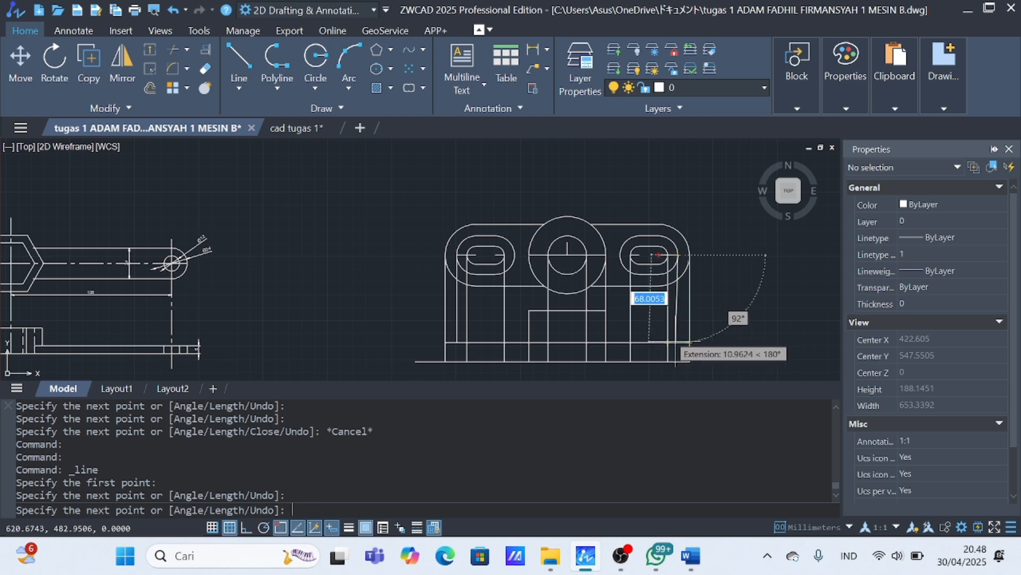
click(678, 342)
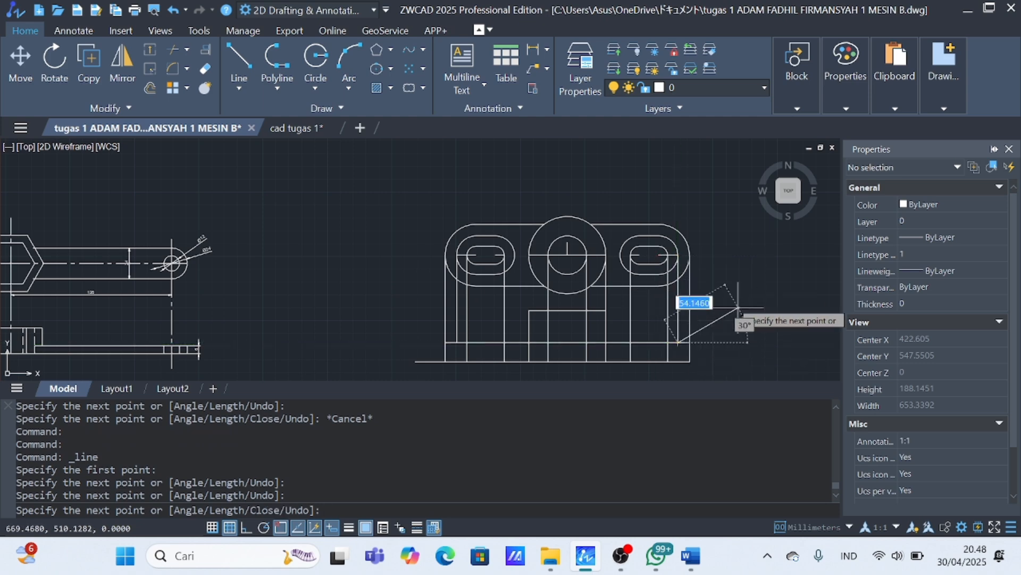
Project the inner end of the right outer slot outline down to the arms' top edge in the front view.
key(Escape)
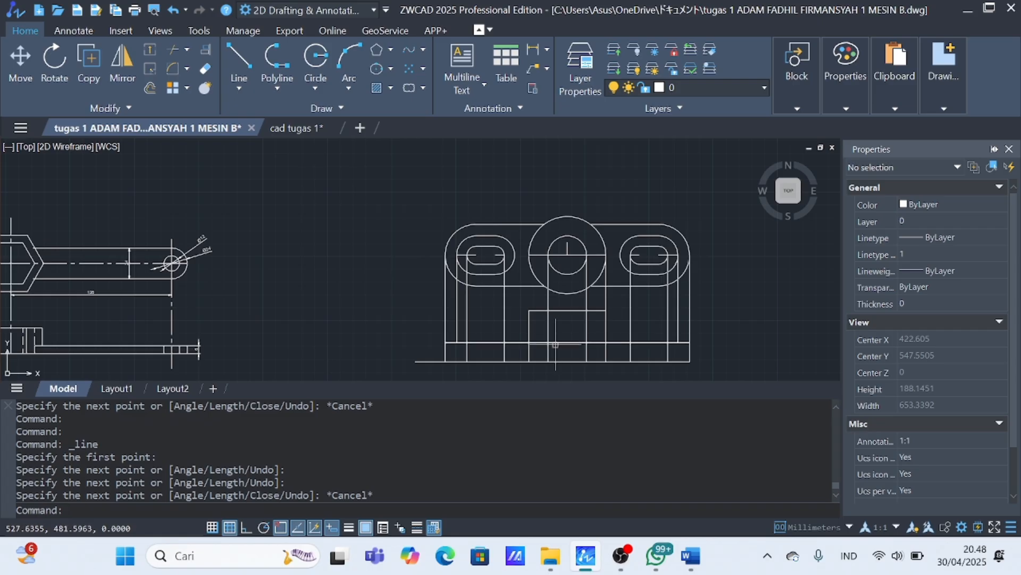
click(242, 59)
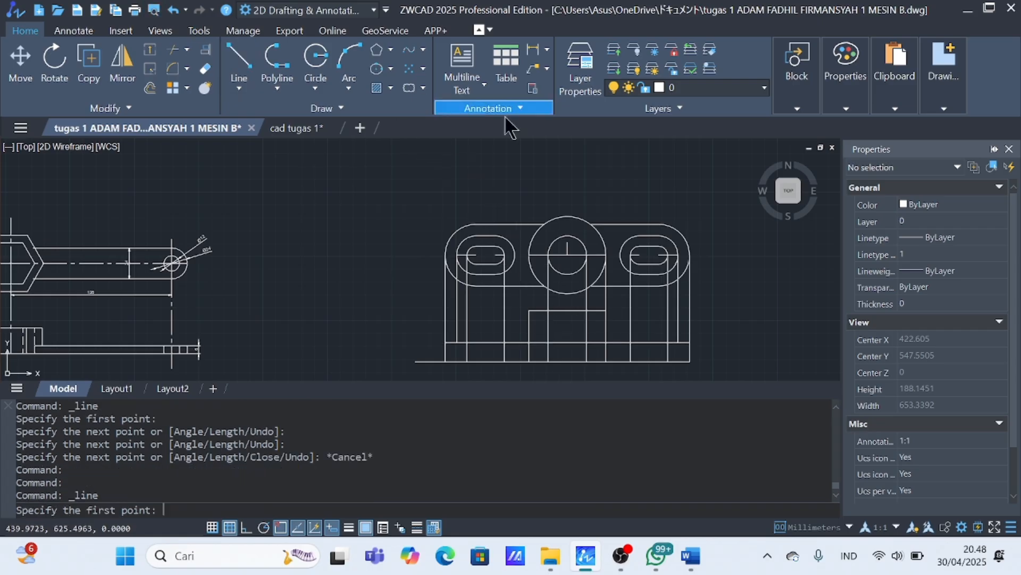
click(628, 256)
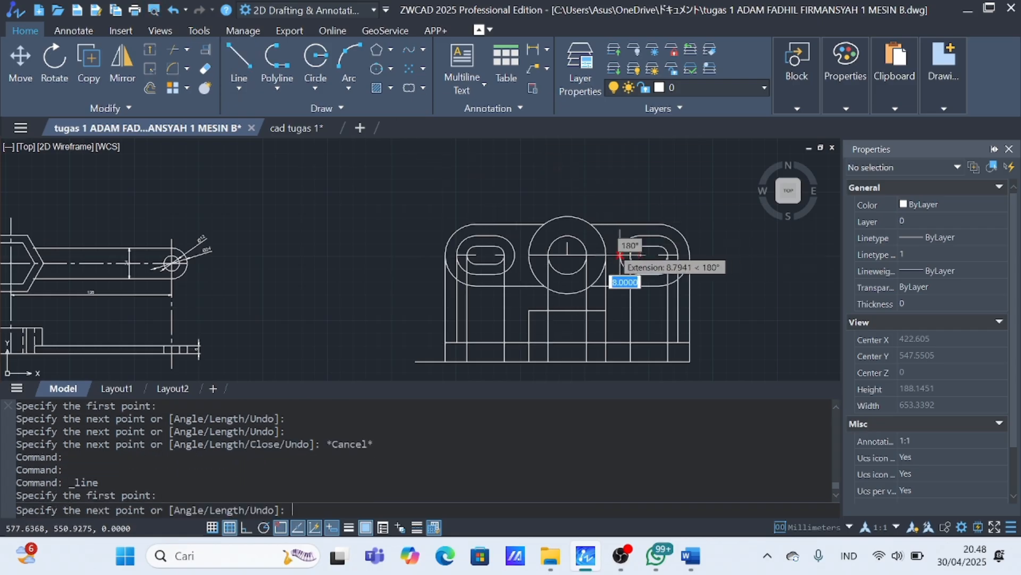
click(620, 255)
click(620, 342)
key(Escape)
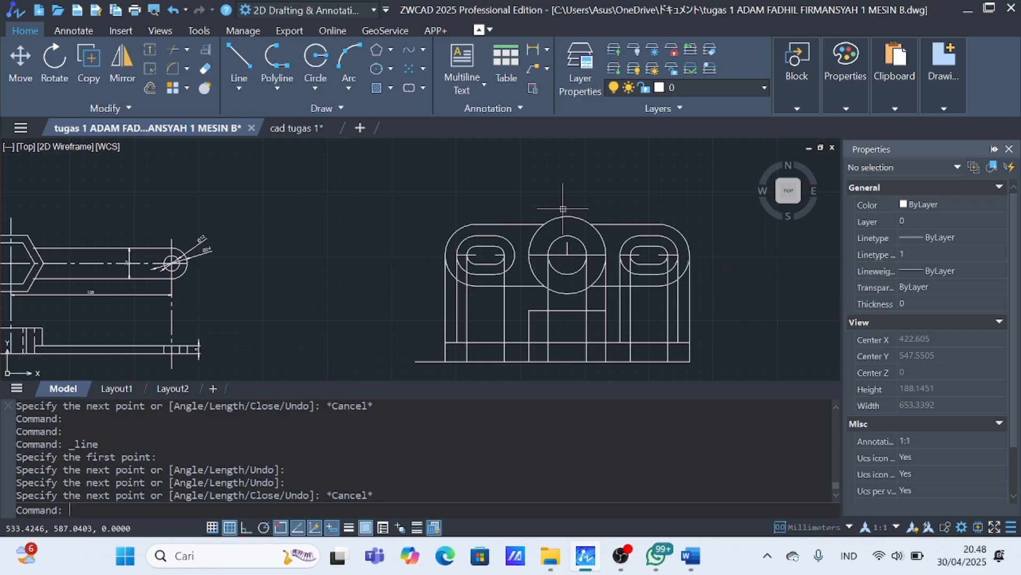
Project the inner end of the left outer slot outline down to the arms' top edge, then draw 6 mm back up along it.
click(242, 60)
click(514, 255)
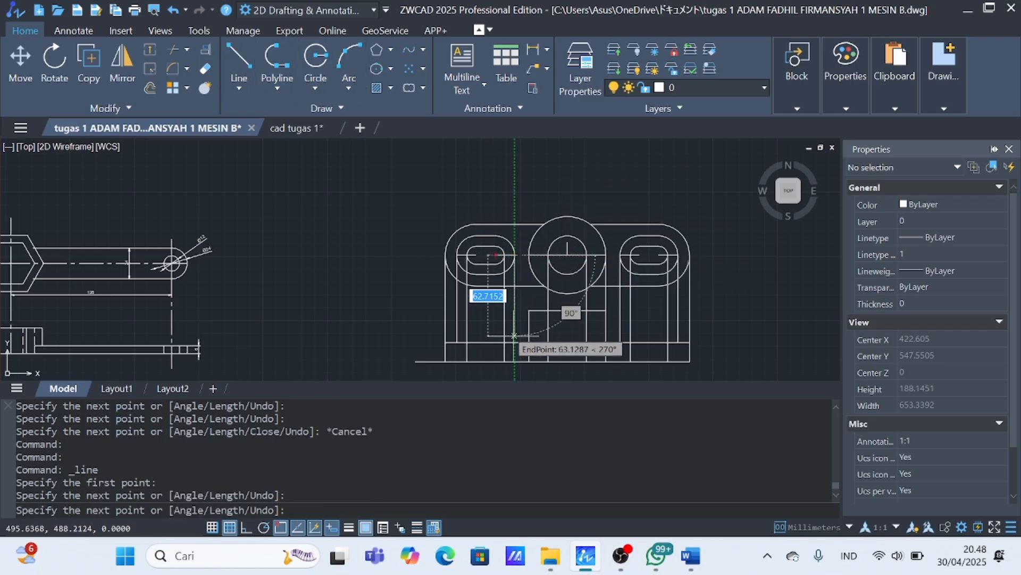
click(515, 343)
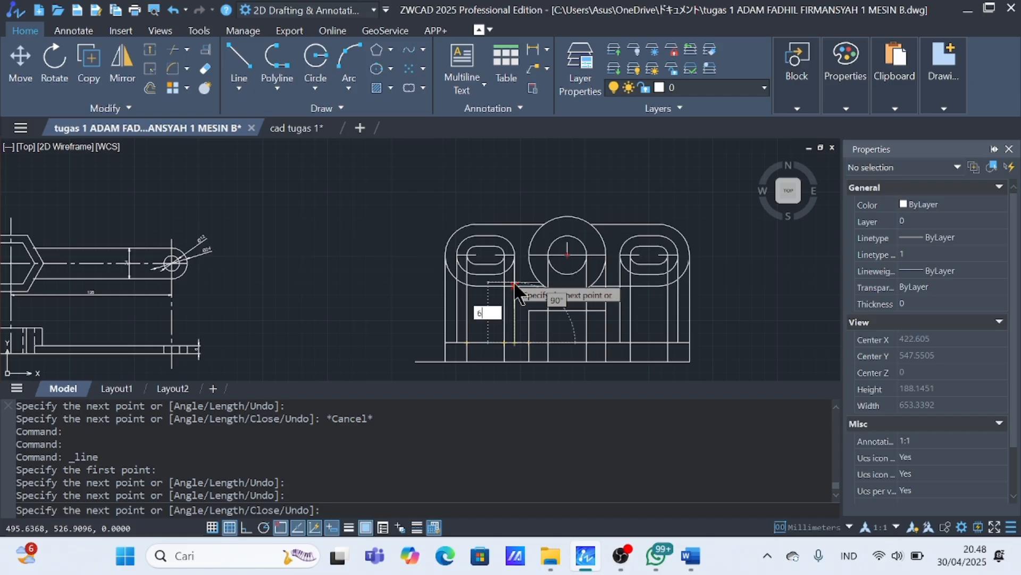
key(Return)
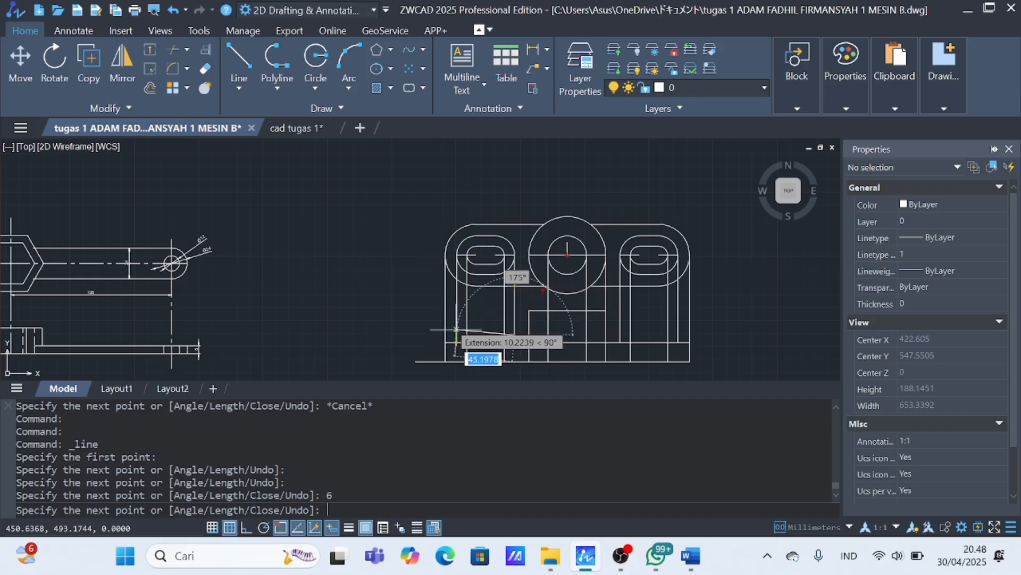
key(Escape)
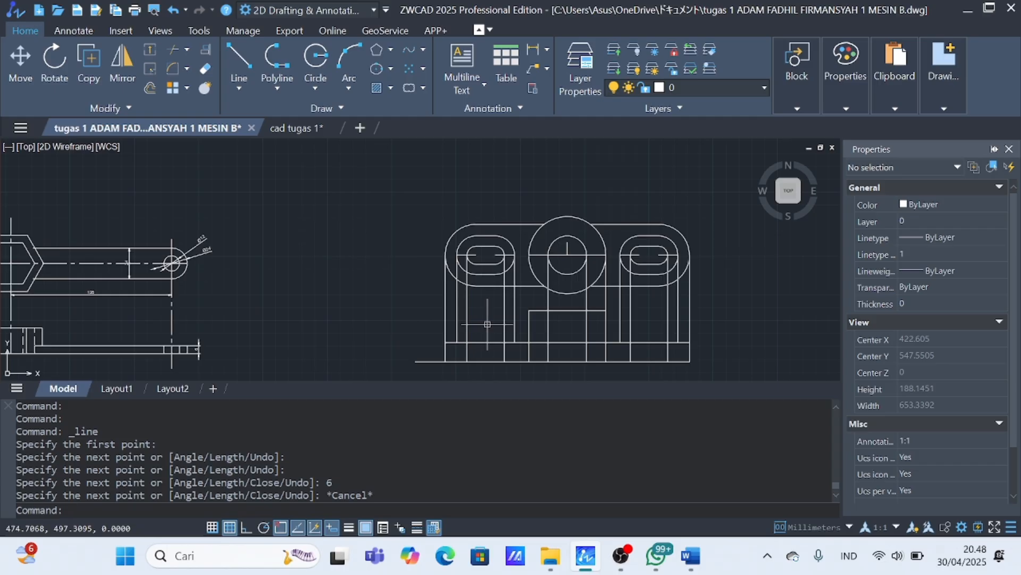
Draw the left boss outline 6 mm up from the arms' top edge and horizontally across to the slot's inner projection line.
click(250, 58)
click(457, 342)
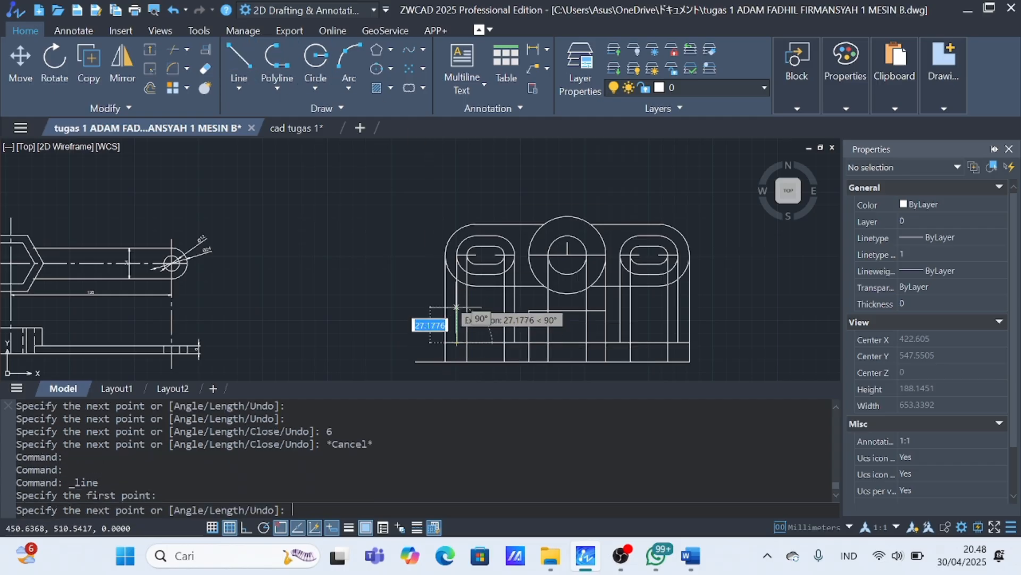
key(Return)
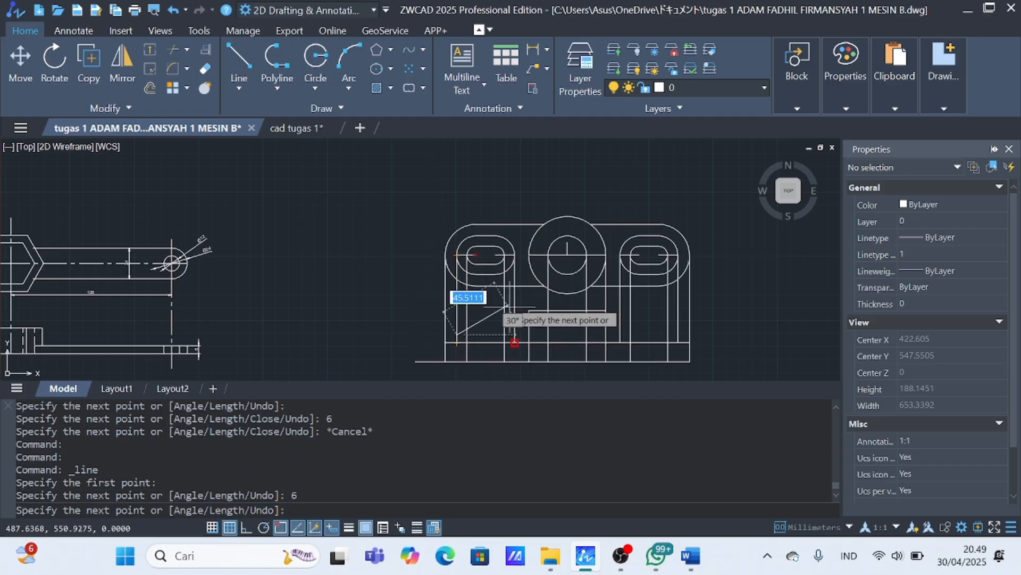
click(515, 334)
key(Escape)
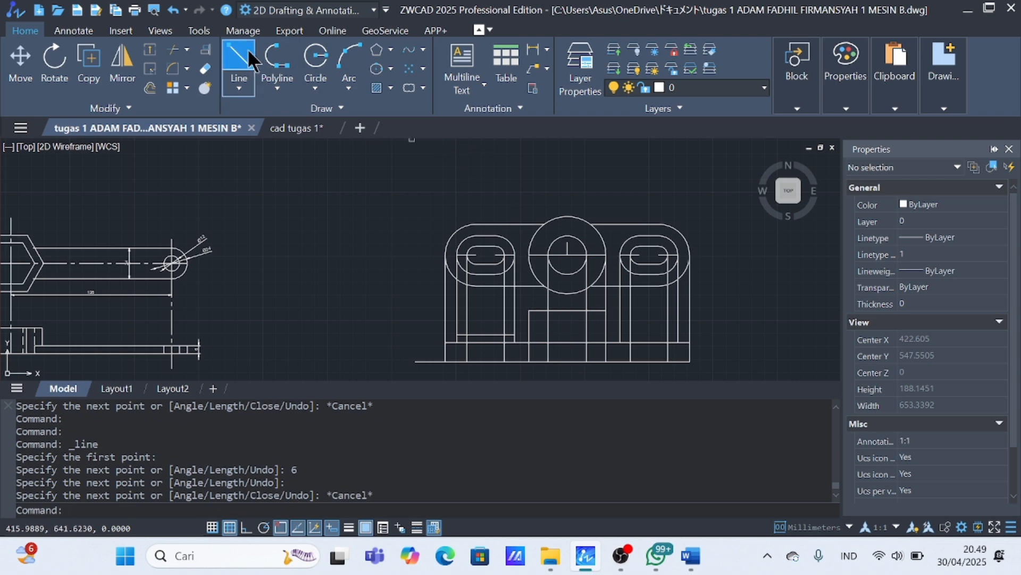
Draw the right boss outline with 6 mm verticals at both outer slot projections and a horizontal top edge between them.
click(242, 53)
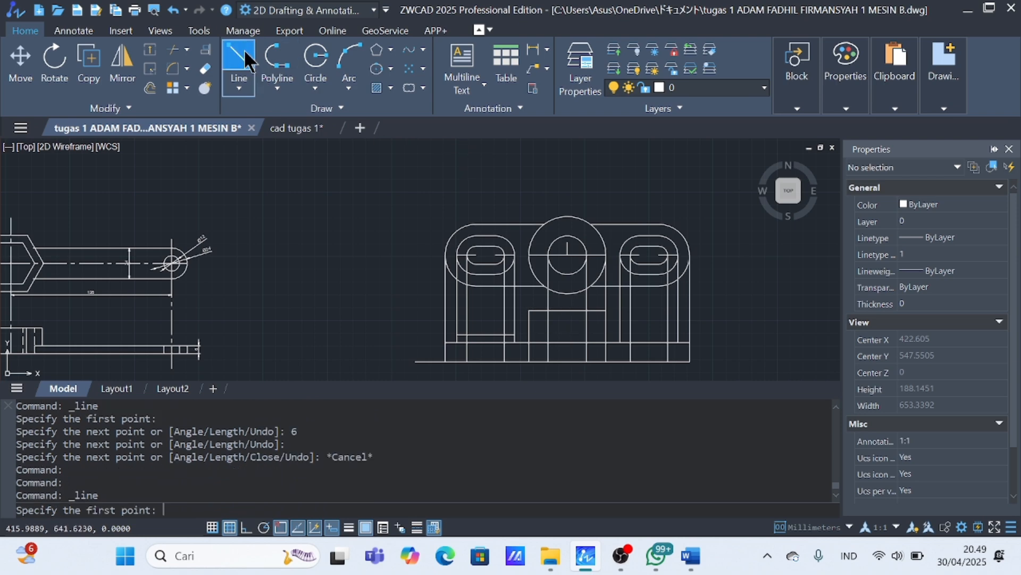
click(620, 342)
text(6)
key(Return)
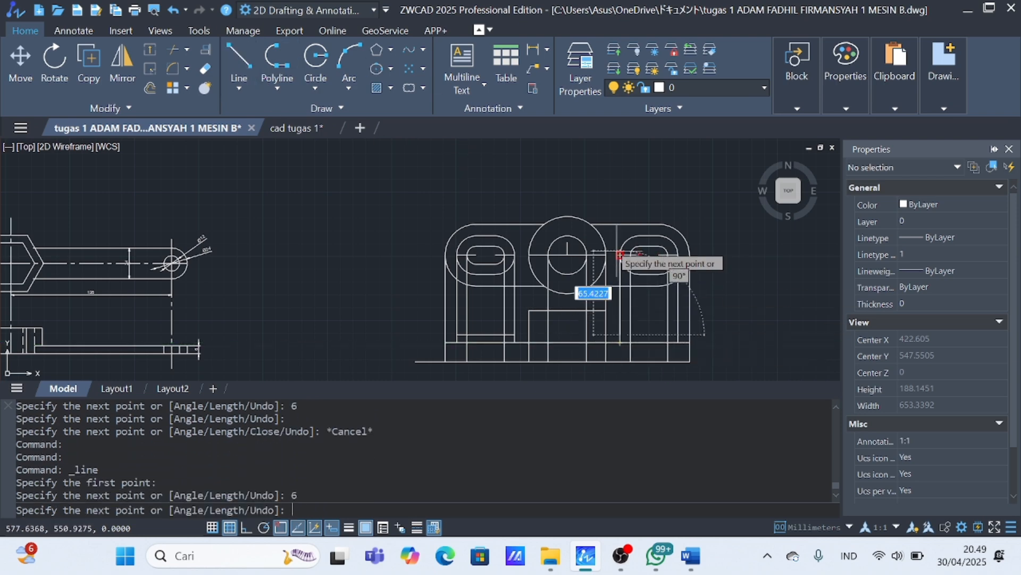
key(Escape)
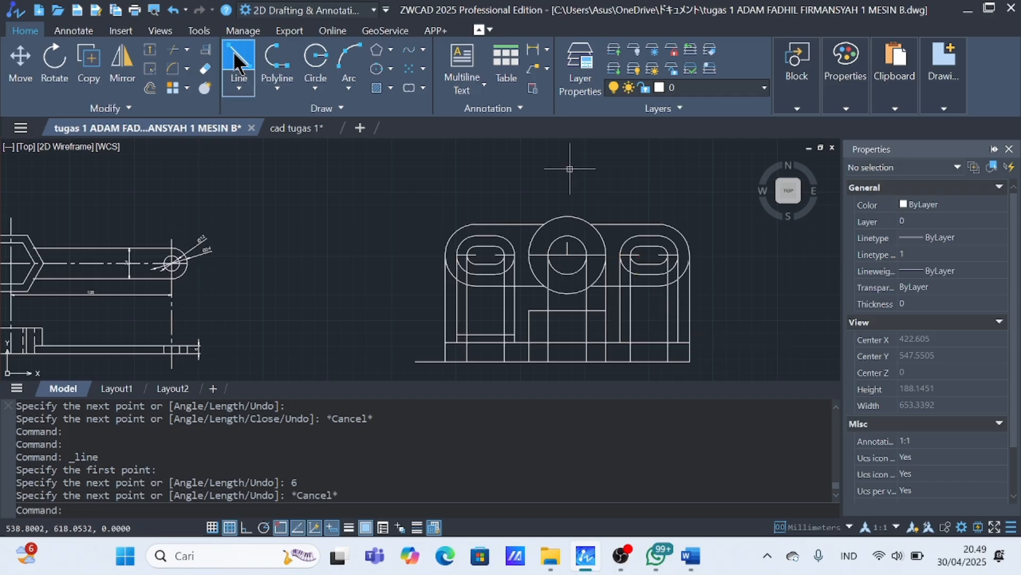
click(240, 55)
click(678, 342)
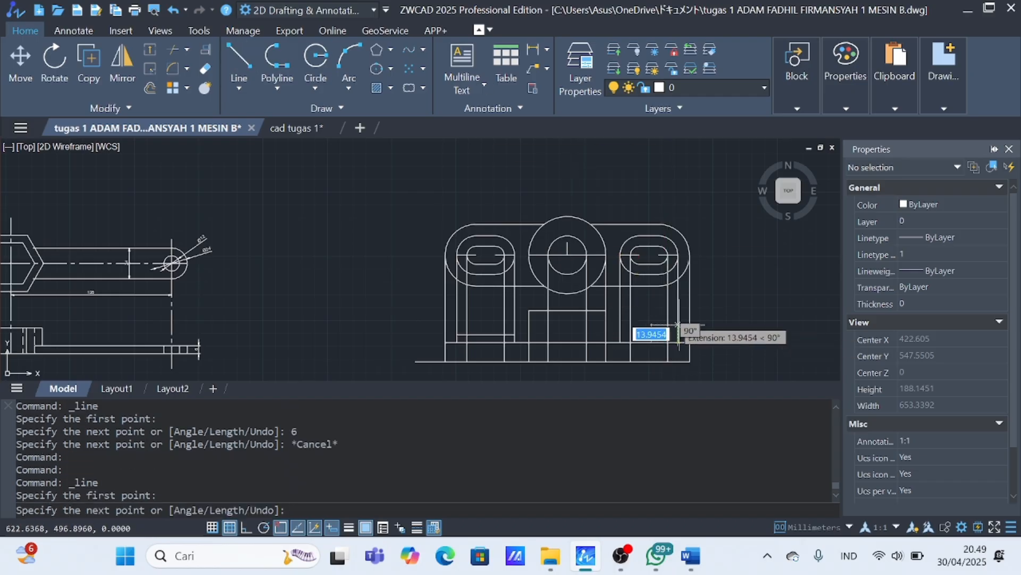
key(Return)
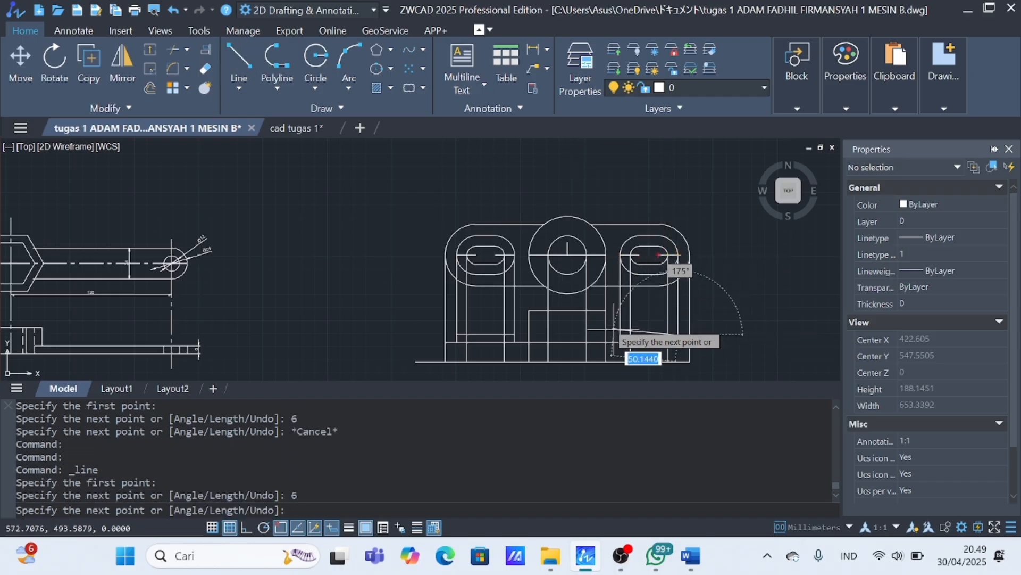
click(619, 335)
key(Escape)
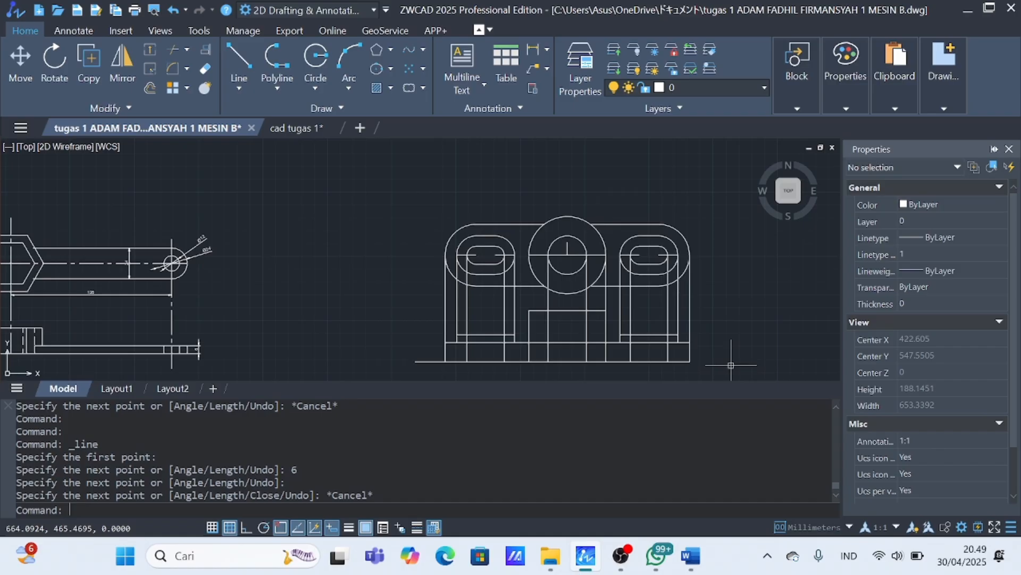
Fillet the corner between the left boss's outer side and the arm's top edge with a 3 mm radius.
scroll(495, 358, up, 2)
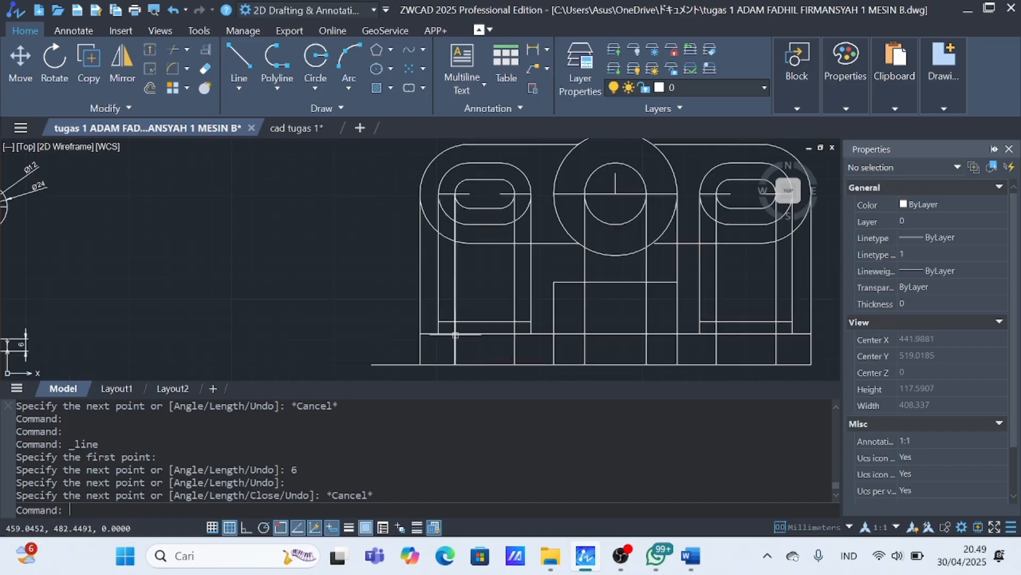
scroll(456, 335, up, 2)
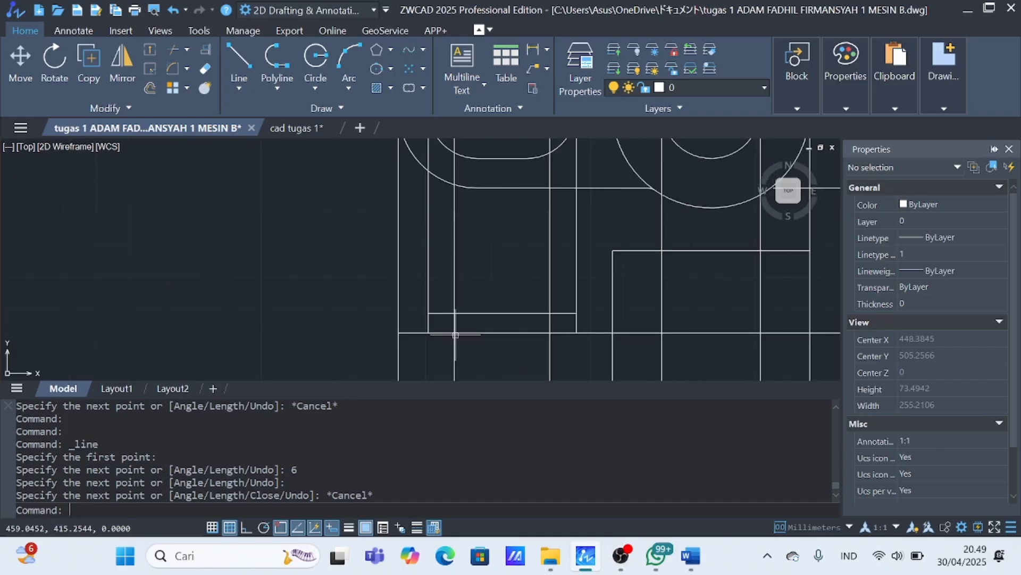
text(f)
click(493, 372)
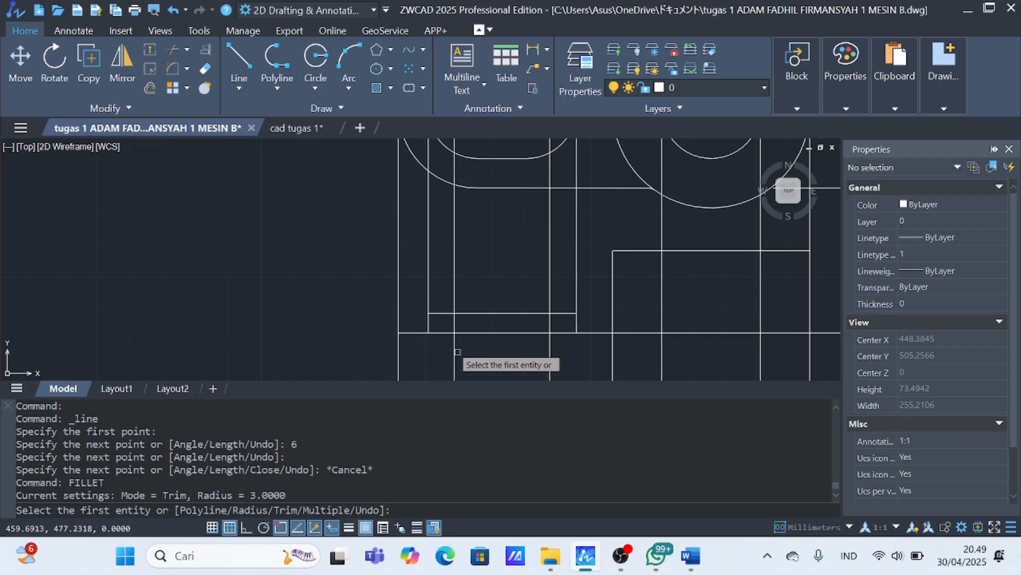
text(r)
key(Return)
text(3)
key(Return)
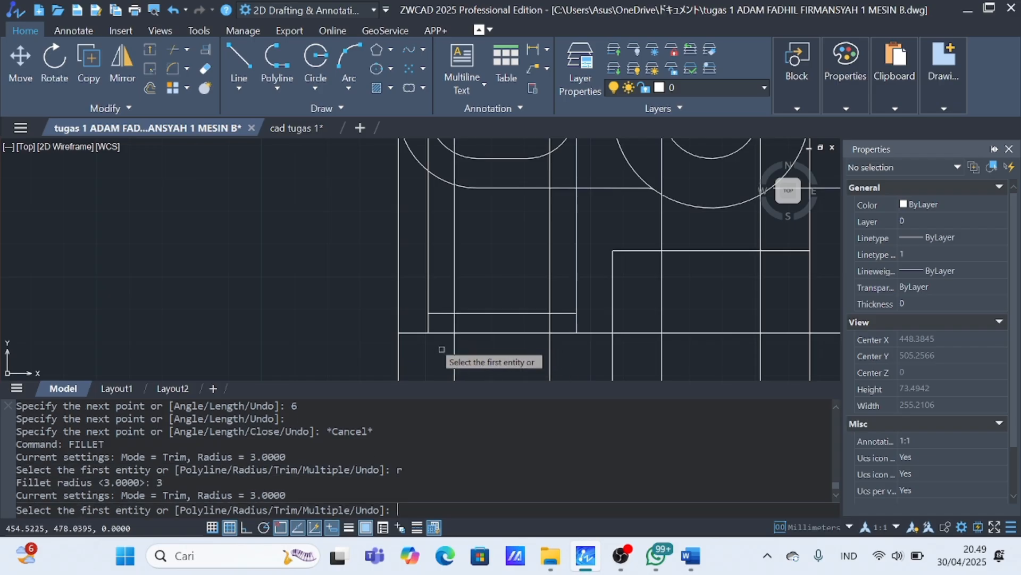
click(430, 328)
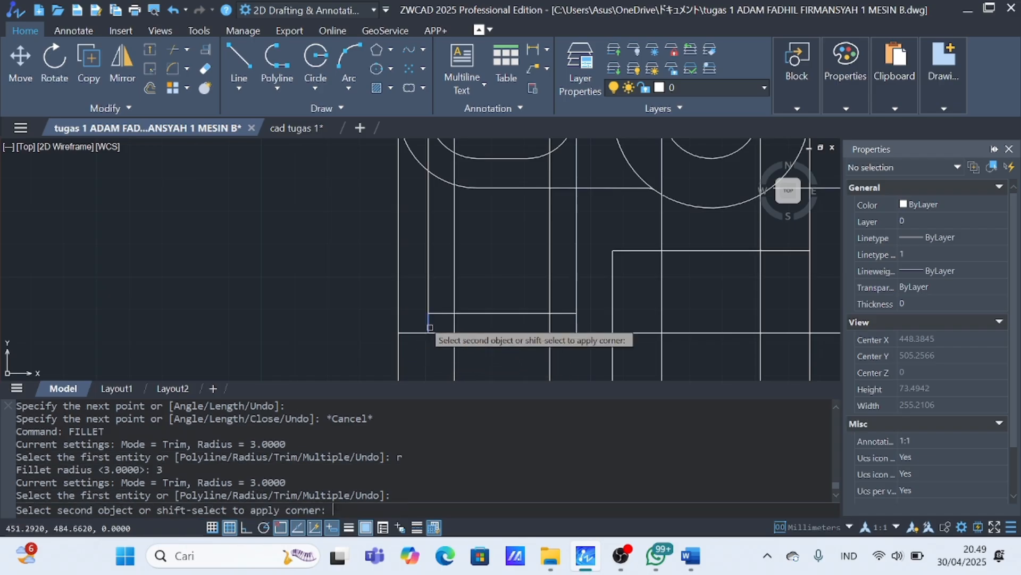
click(421, 333)
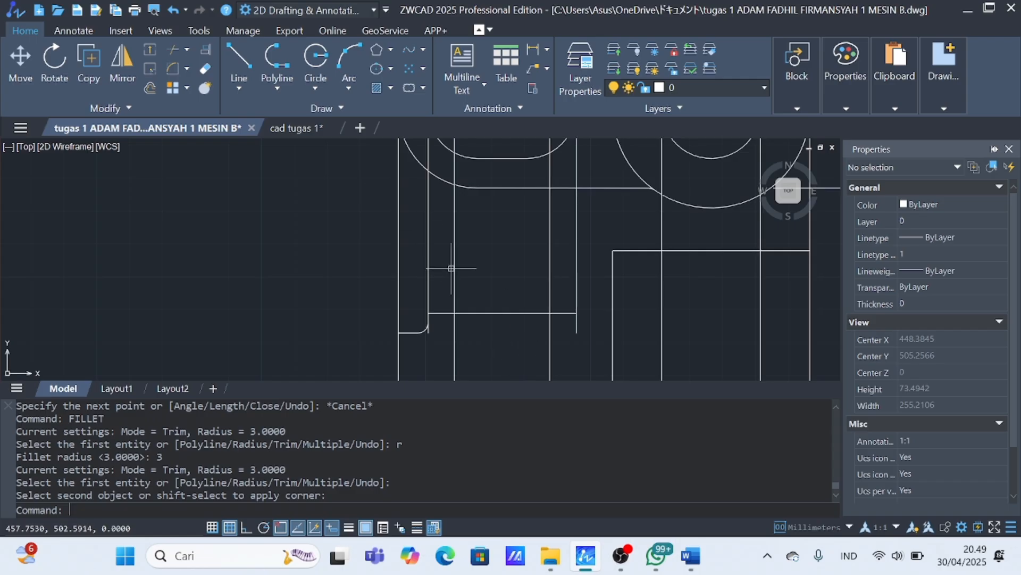
text(f)
click(514, 346)
text(r)
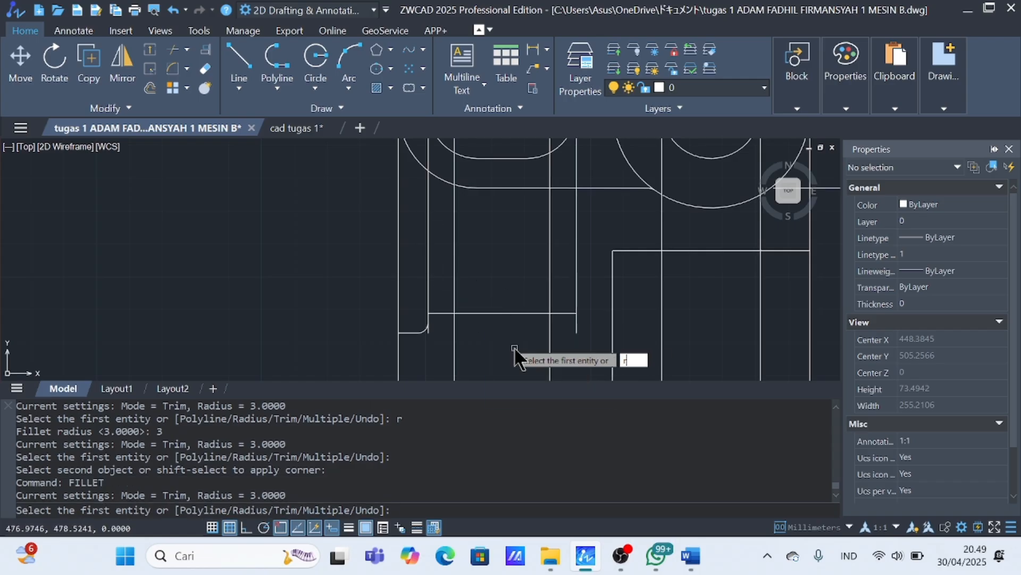
key(Return)
text(3)
key(Return)
key(Escape)
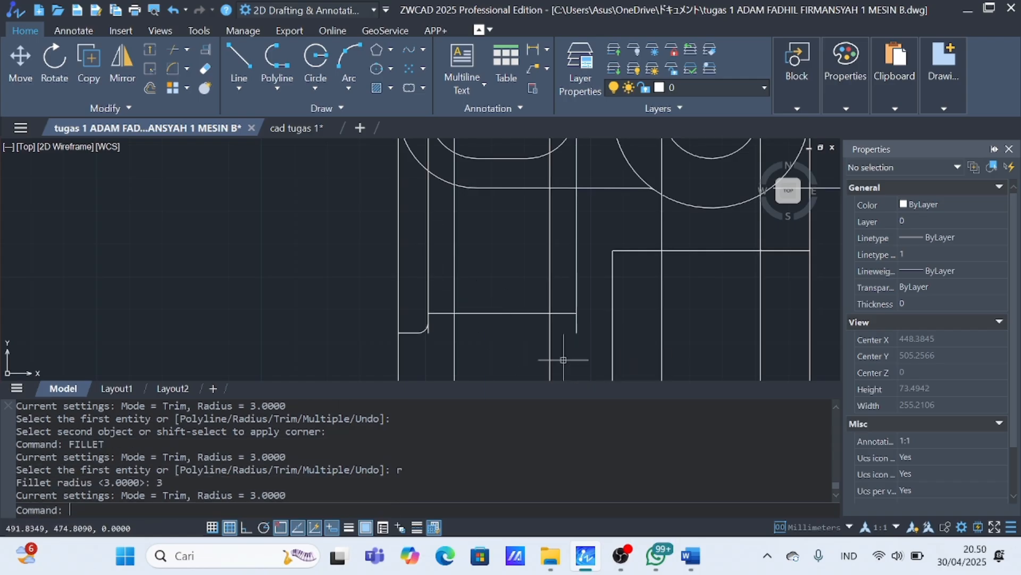
scroll(570, 358, down, 3)
click(246, 68)
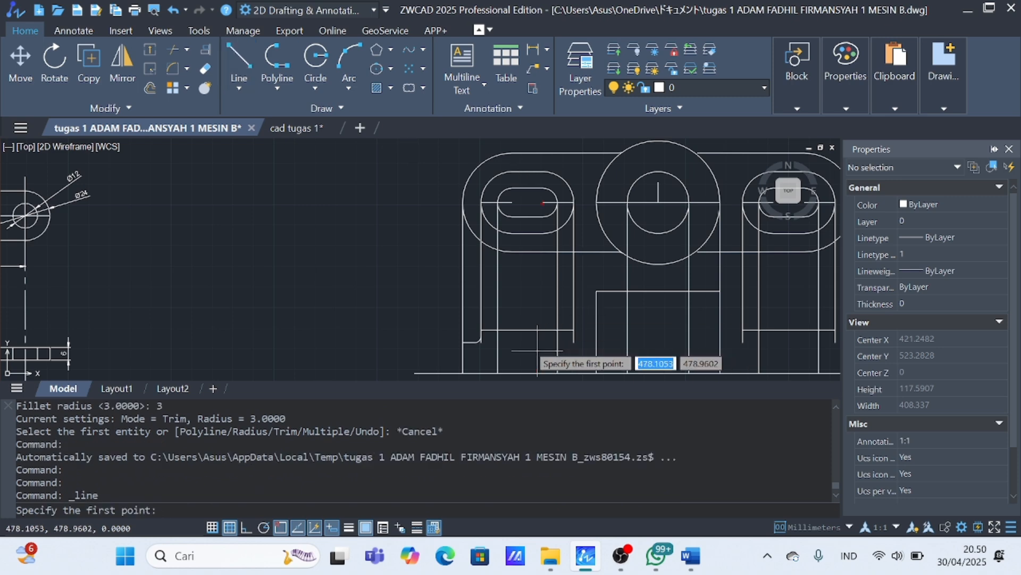
click(463, 342)
key(Escape)
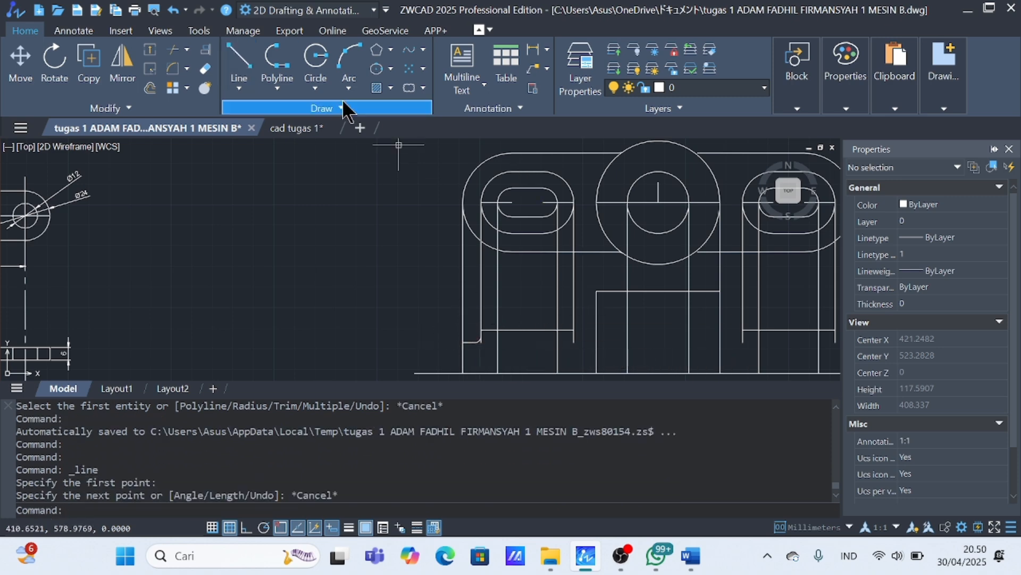
Trim the leftover vertical stub beside the fillet at the left boss's outer side.
click(173, 49)
scroll(481, 343, up, 3)
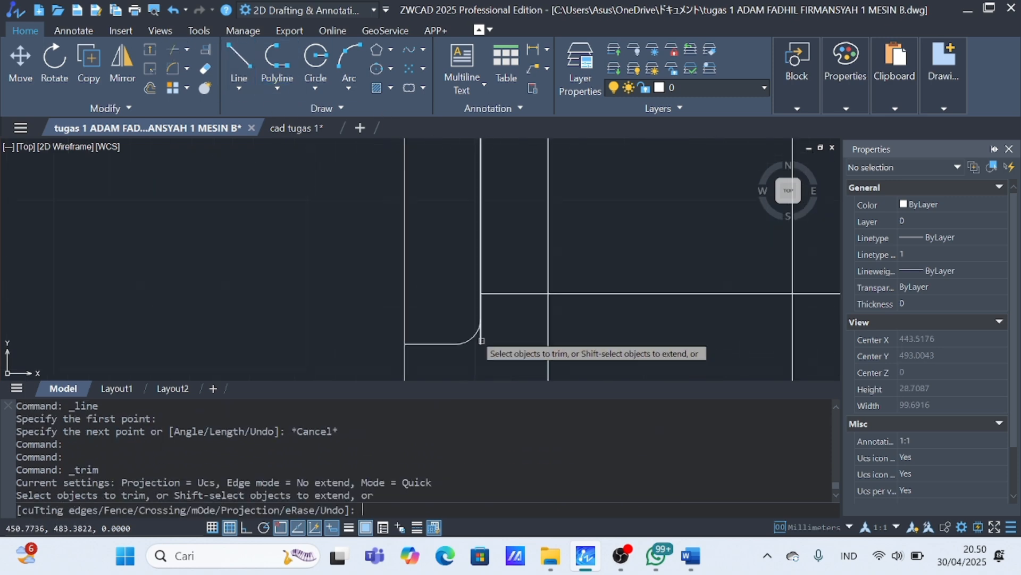
click(482, 343)
scroll(481, 343, down, 1)
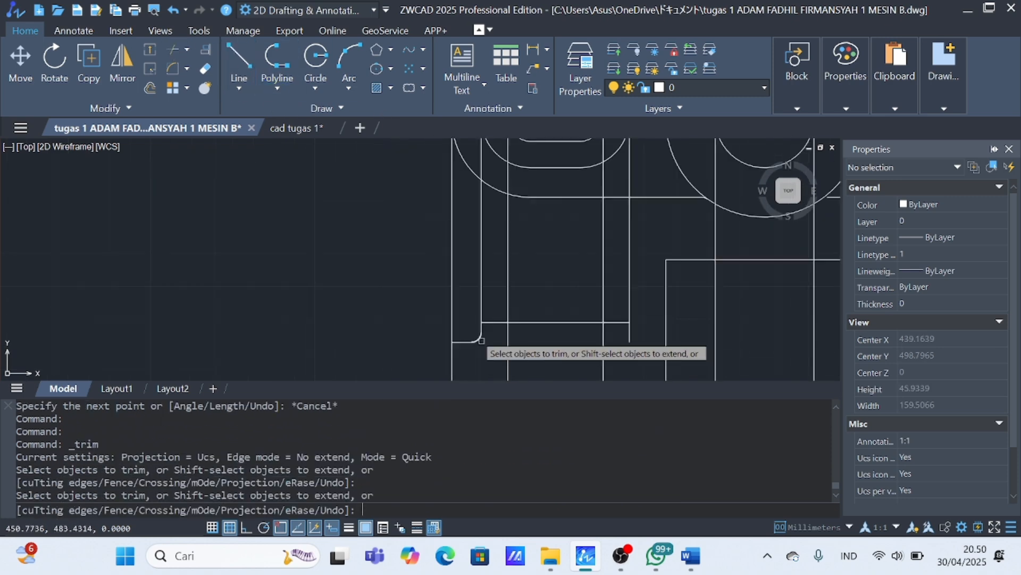
Redraw the left arm's top edge horizontally from the outer left edge to the hub's left side.
click(239, 63)
click(451, 342)
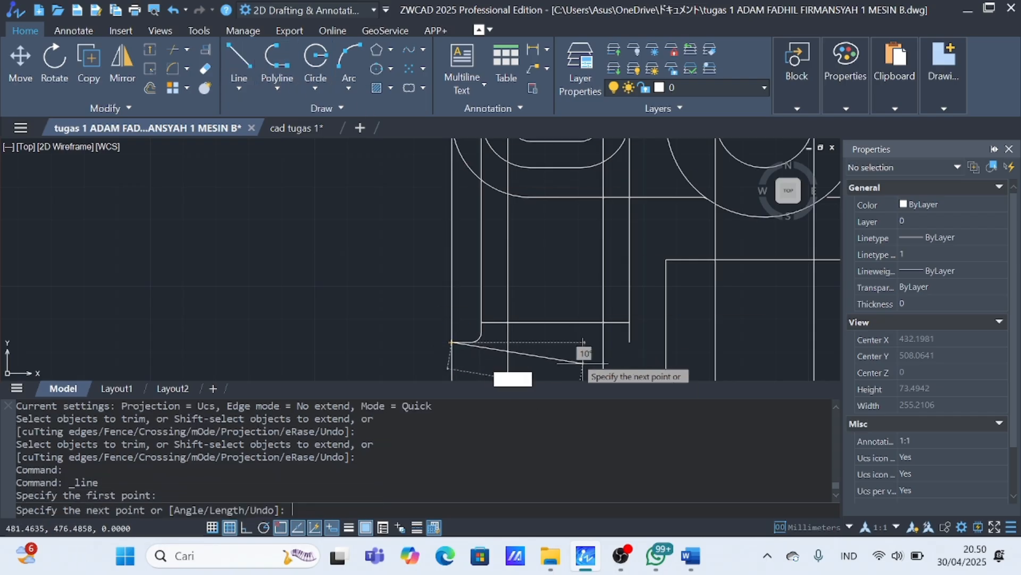
click(666, 342)
key(Escape)
Fillet the left boss's inner side to the arm's top edge with a 3 mm radius and trim the leftover vertical stub.
text(f)
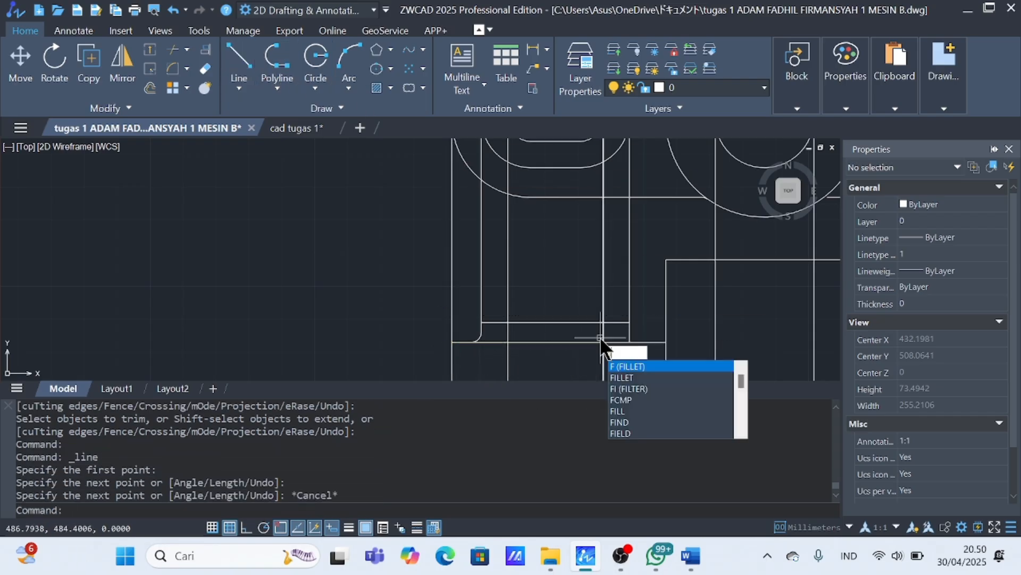
click(628, 378)
text(r)
key(Return)
text(3)
key(Return)
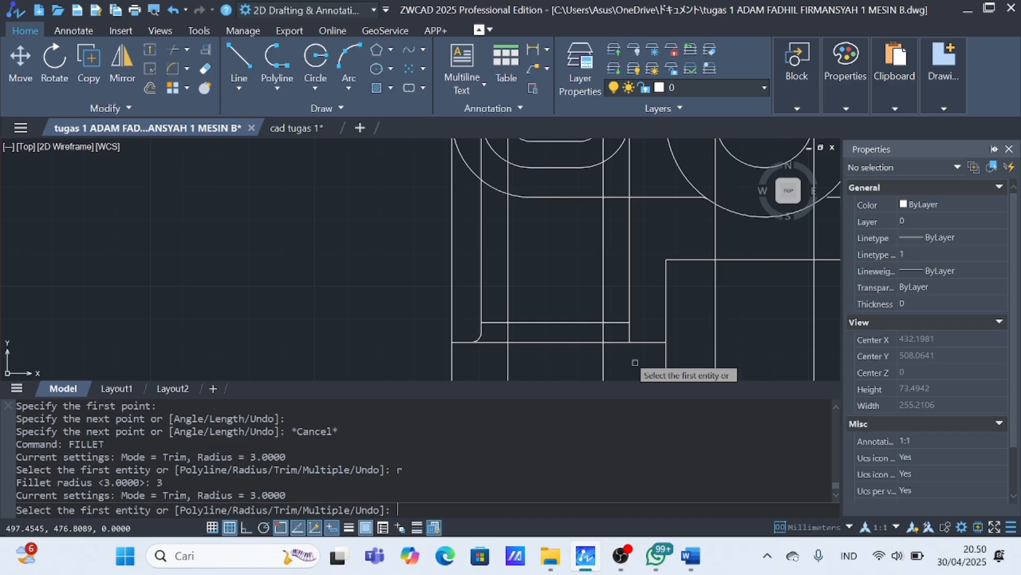
click(630, 334)
click(642, 341)
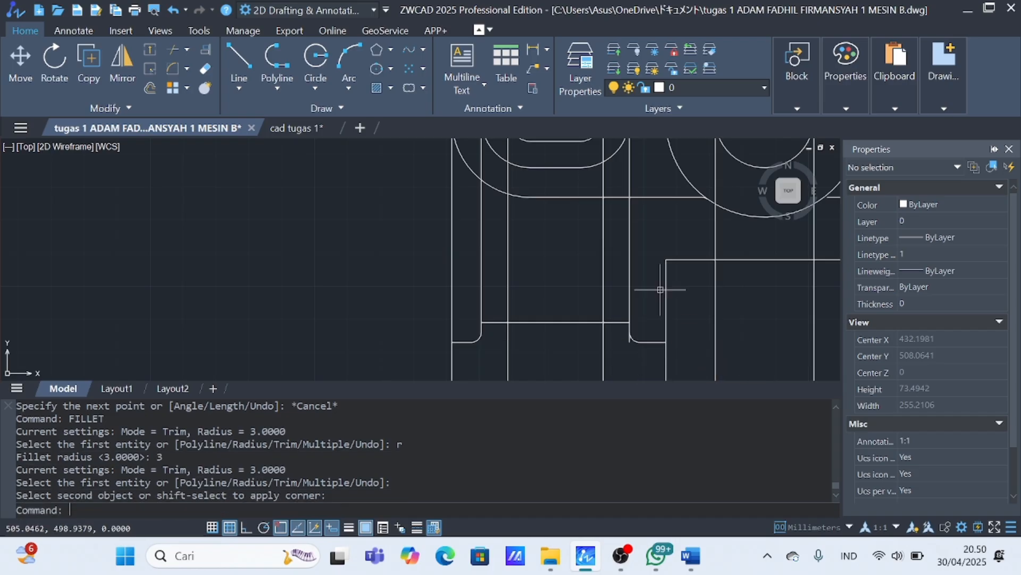
click(170, 50)
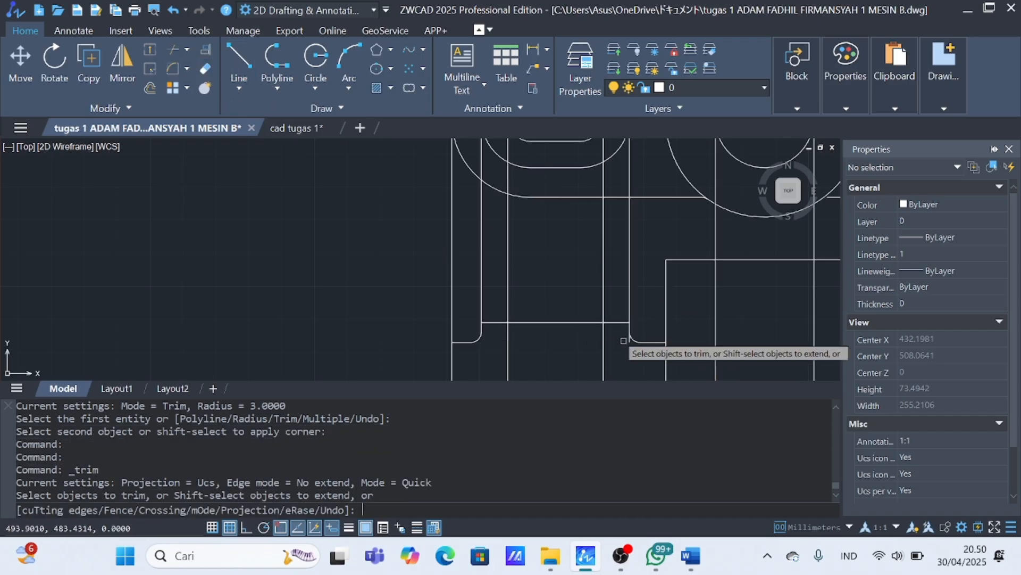
click(630, 340)
click(239, 62)
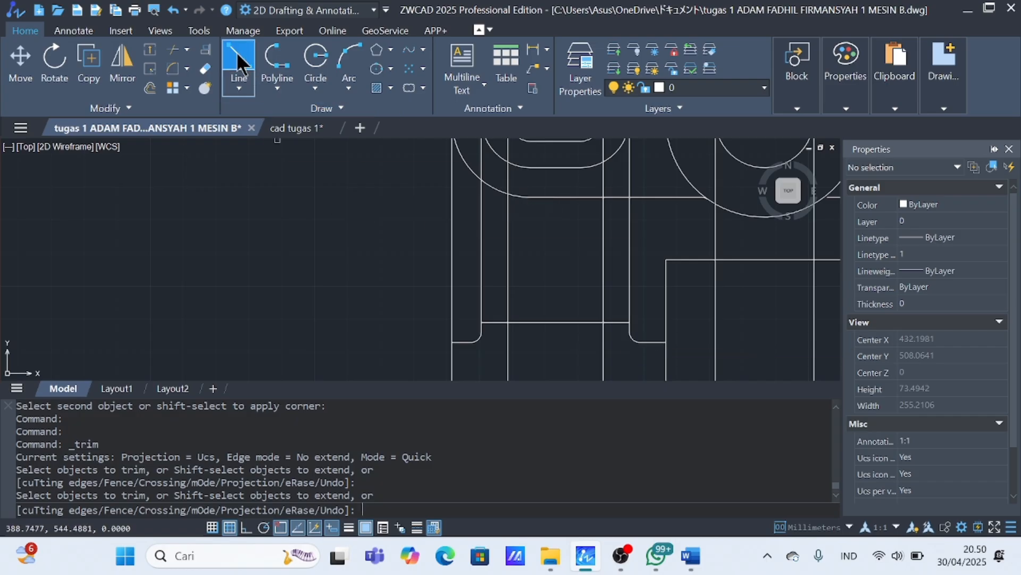
Redraw the left arm's full top edge across the filleted boss, from the outer left edge to the hub's left side.
click(452, 343)
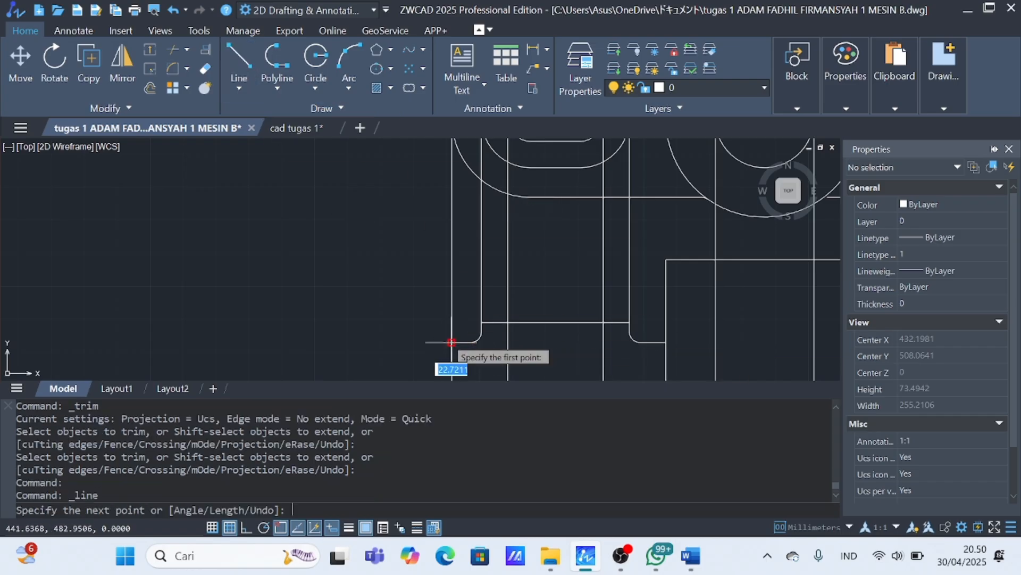
click(668, 347)
key(Escape)
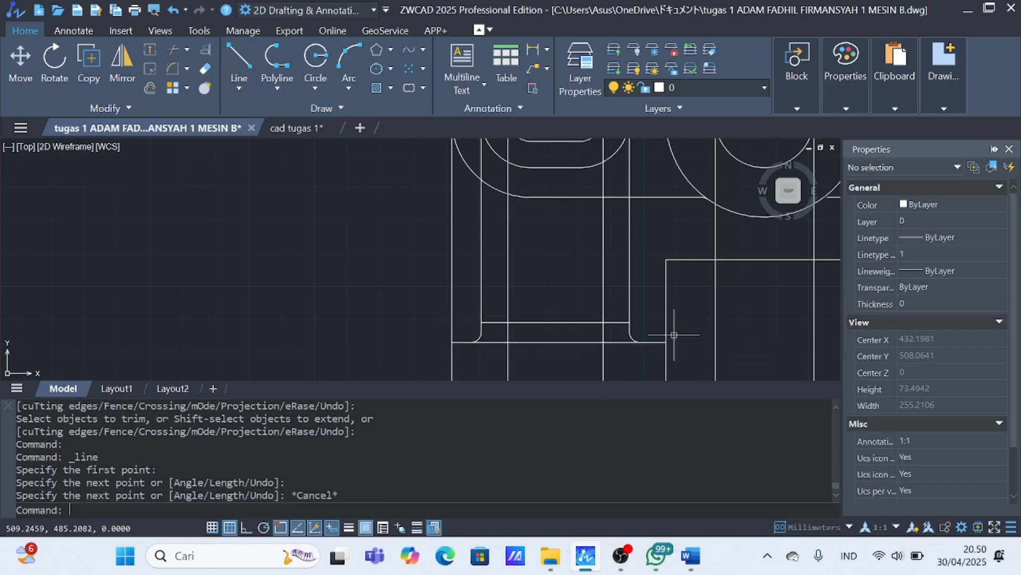
Draw the right arm's top edge from the right boss's inner side through its outer side to the outer right edge.
scroll(763, 350, down, 3)
scroll(763, 349, up, 3)
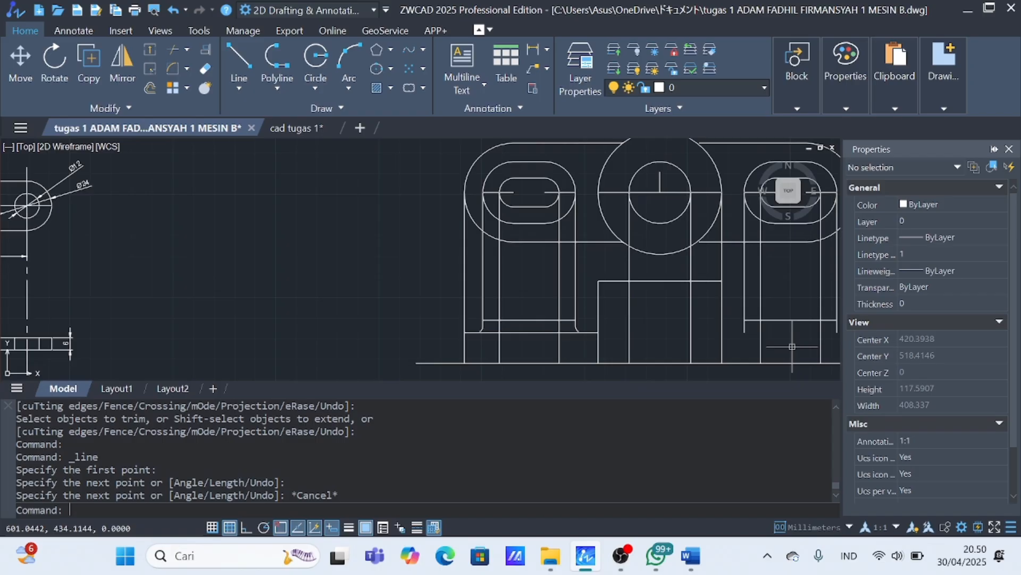
scroll(792, 346, down, 3)
scroll(792, 347, up, 5)
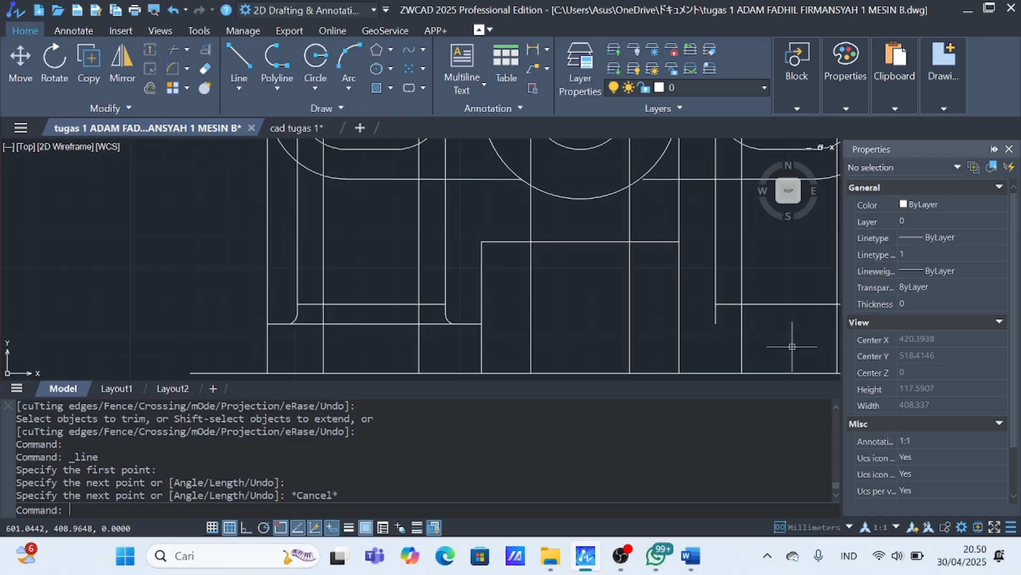
click(235, 62)
click(715, 323)
scroll(716, 323, down, 2)
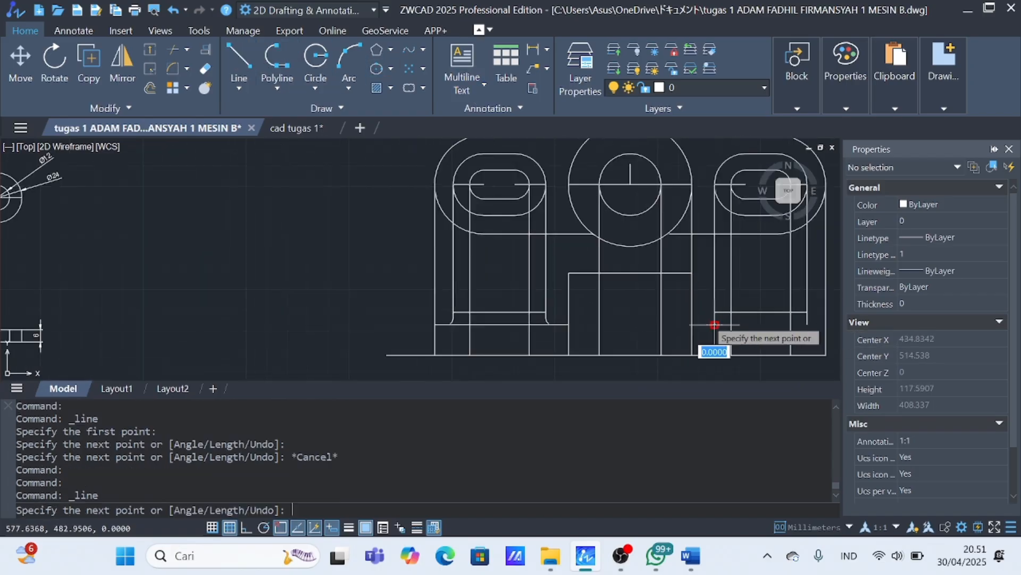
click(807, 324)
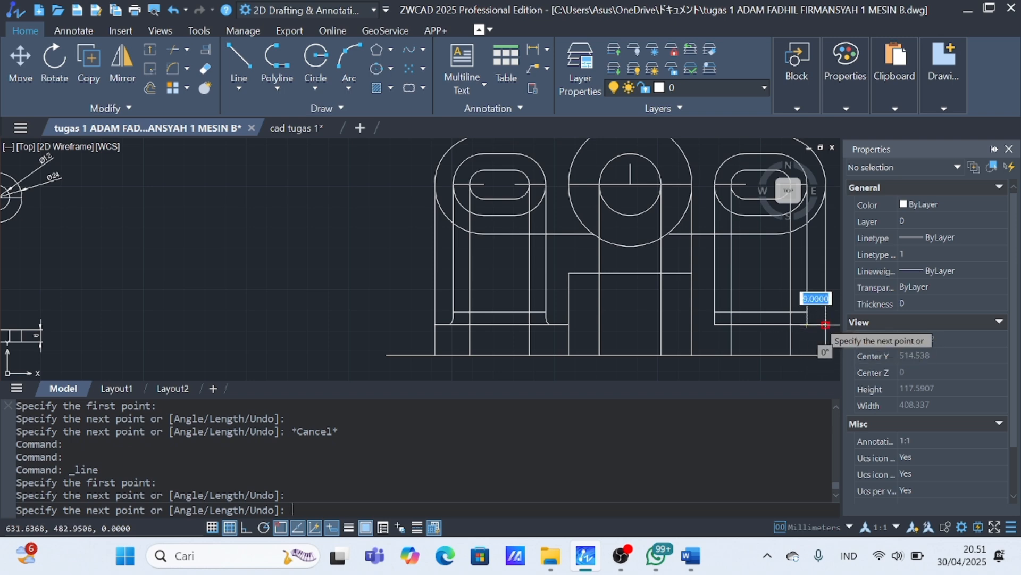
click(825, 324)
key(Escape)
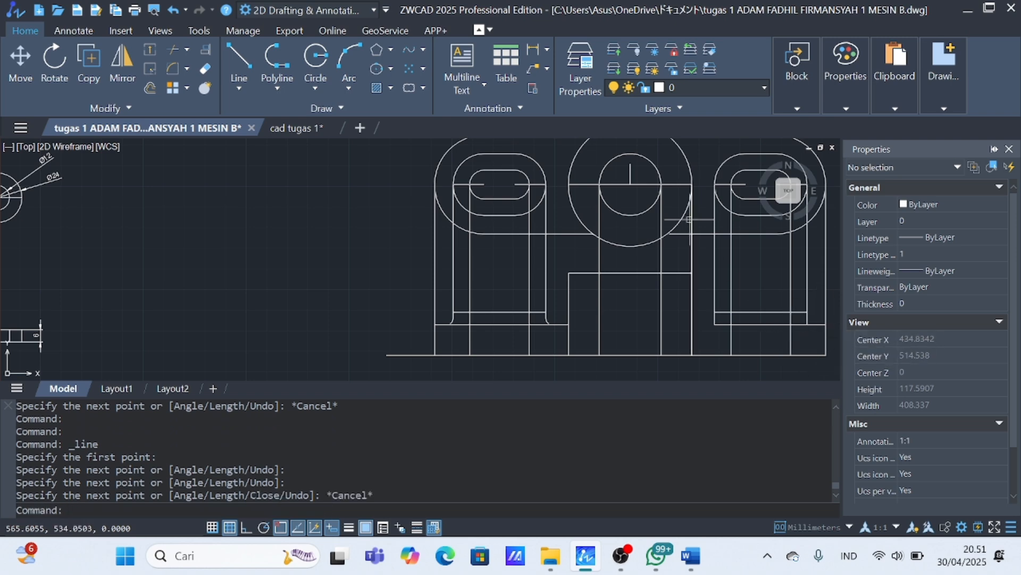
Draw the right arm's top edge between the right boss's inner side and the hub's right side.
click(238, 59)
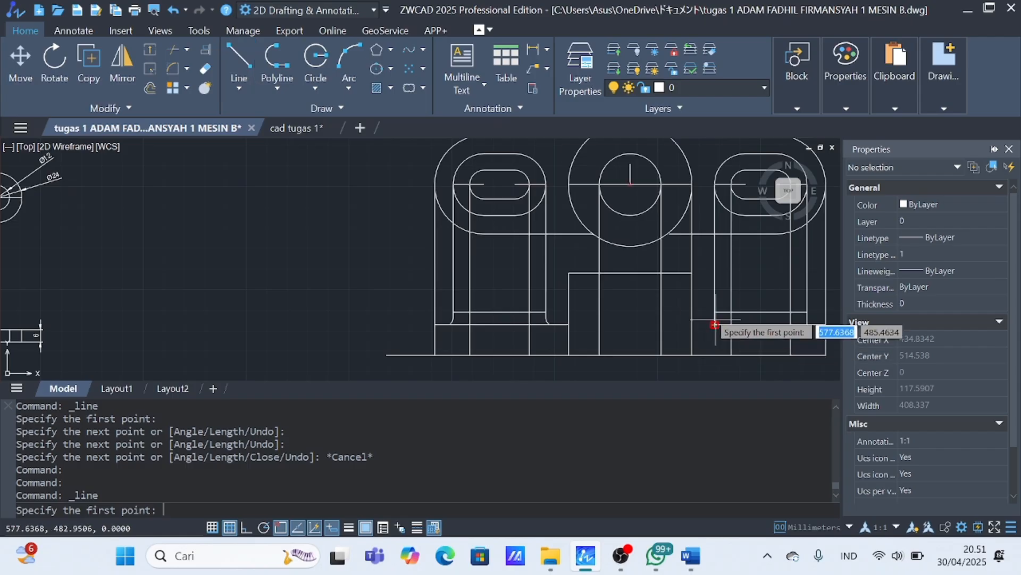
click(692, 324)
key(Escape)
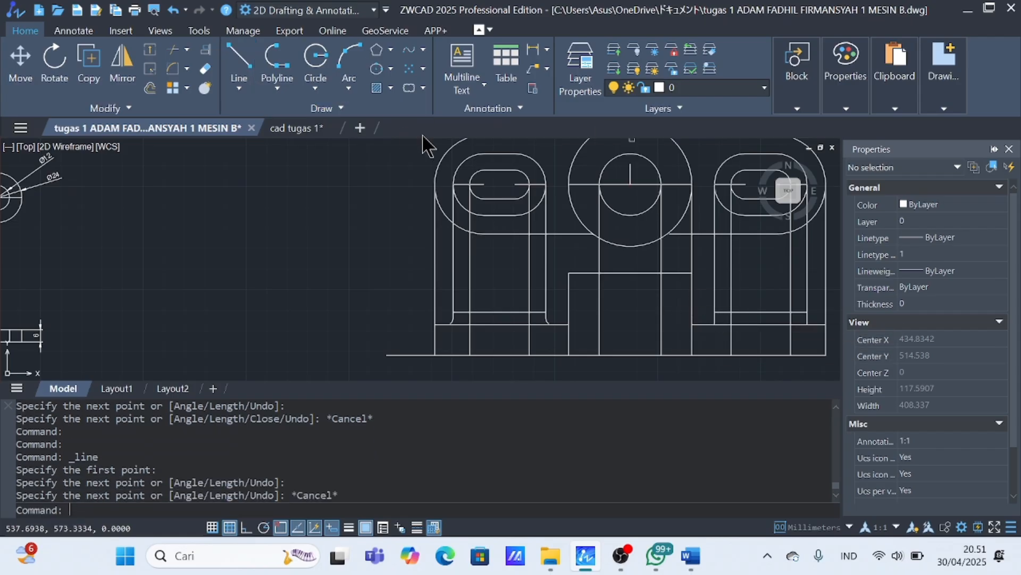
Fillet the corner between the right boss's inner side and the arm's top edge with a 3 mm radius.
text(f)
click(162, 447)
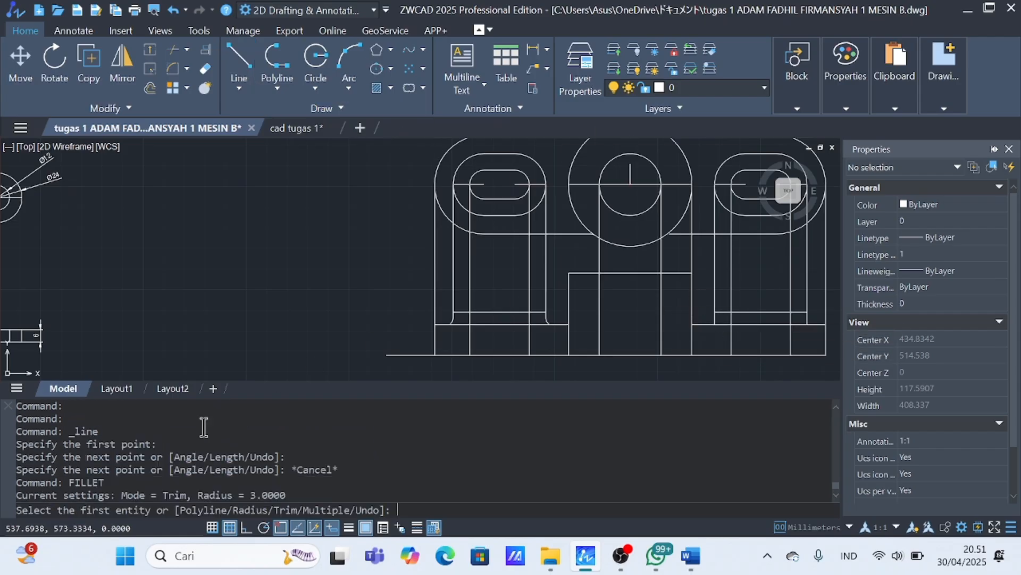
text(r)
key(Return)
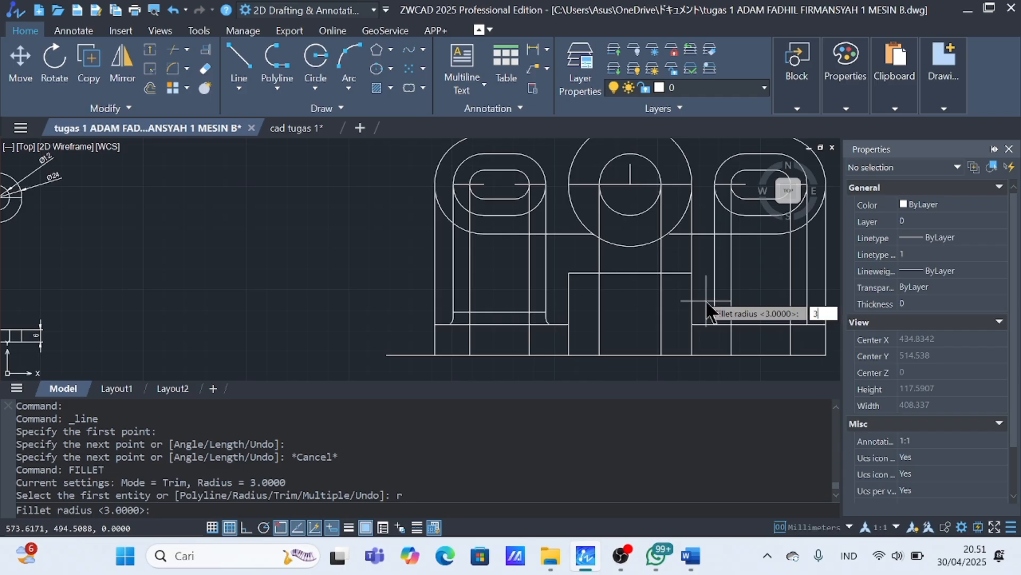
key(Return)
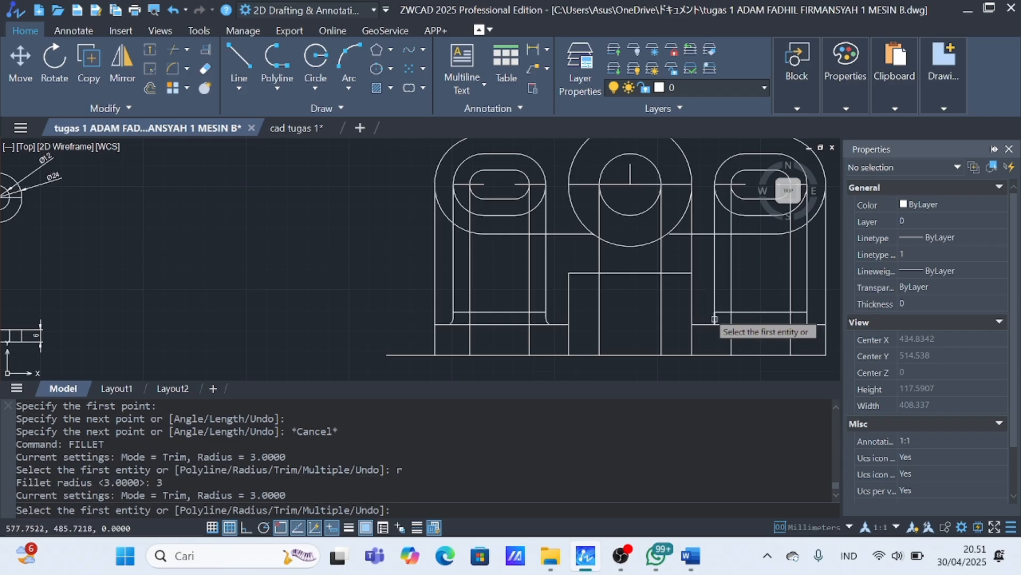
click(714, 319)
click(715, 325)
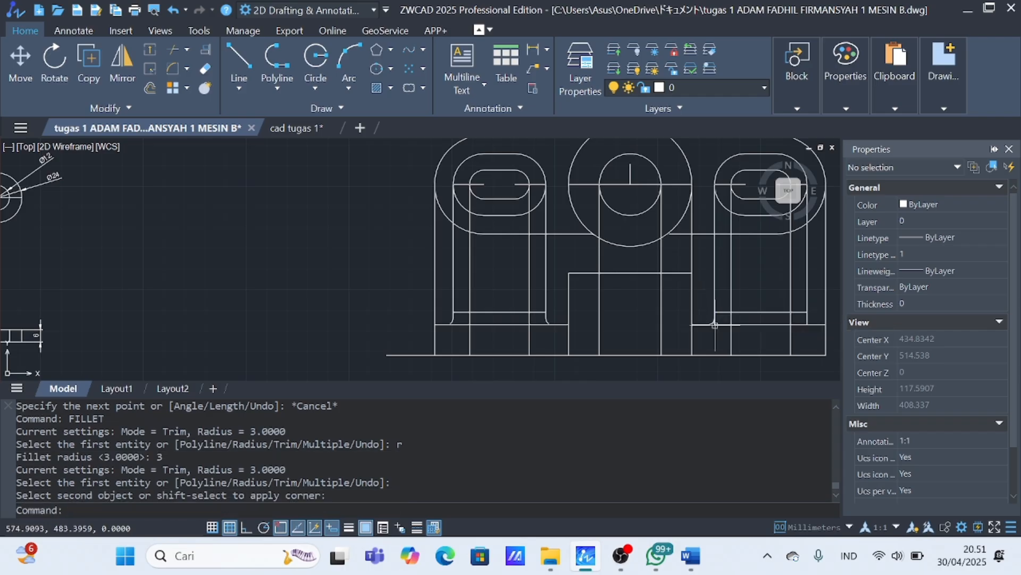
Fillet the corner between the right boss's outer side and the arm's top edge with a 3 mm radius.
text(f)
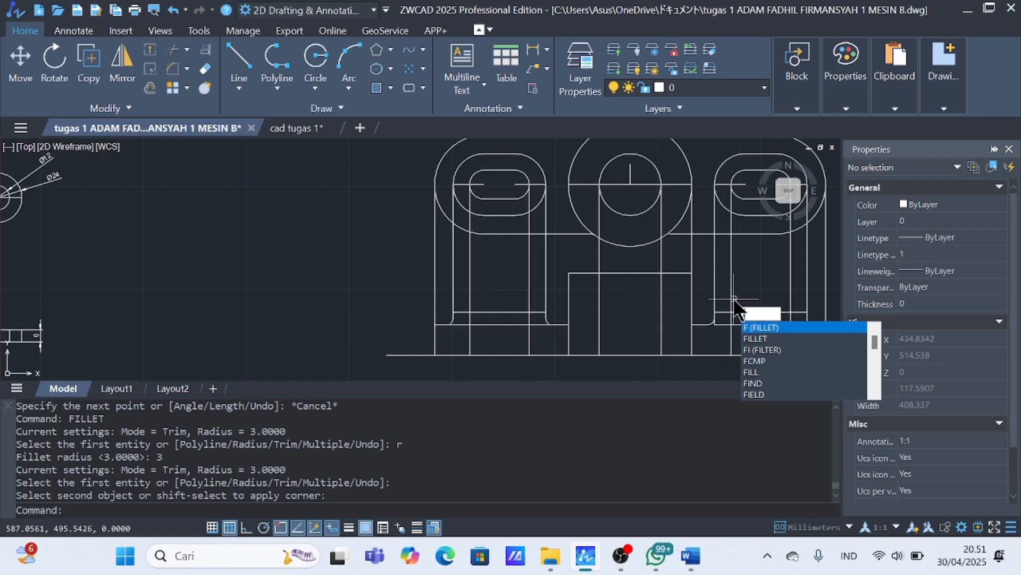
click(757, 338)
text(r)
key(Return)
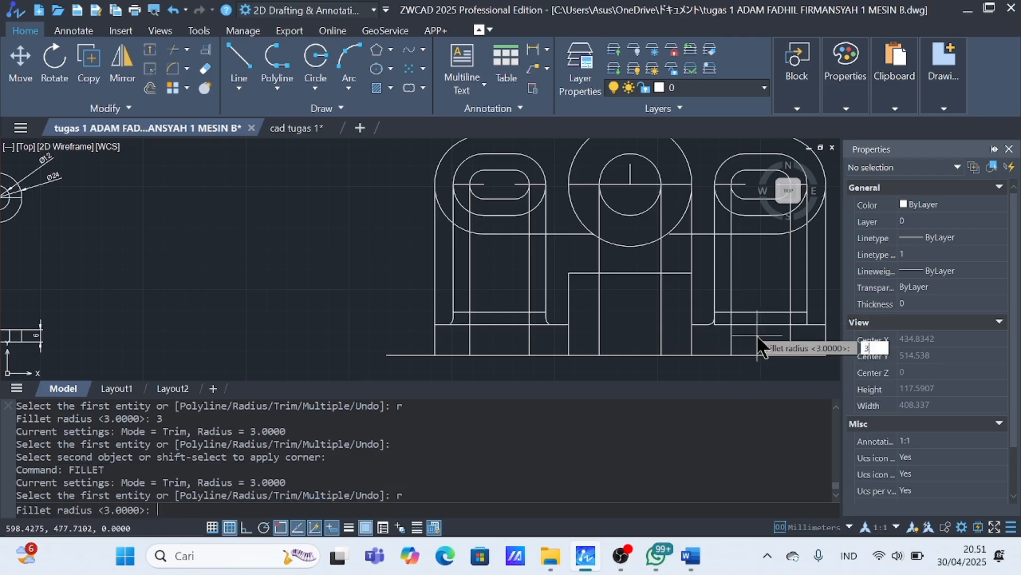
text(3)
key(Return)
click(809, 318)
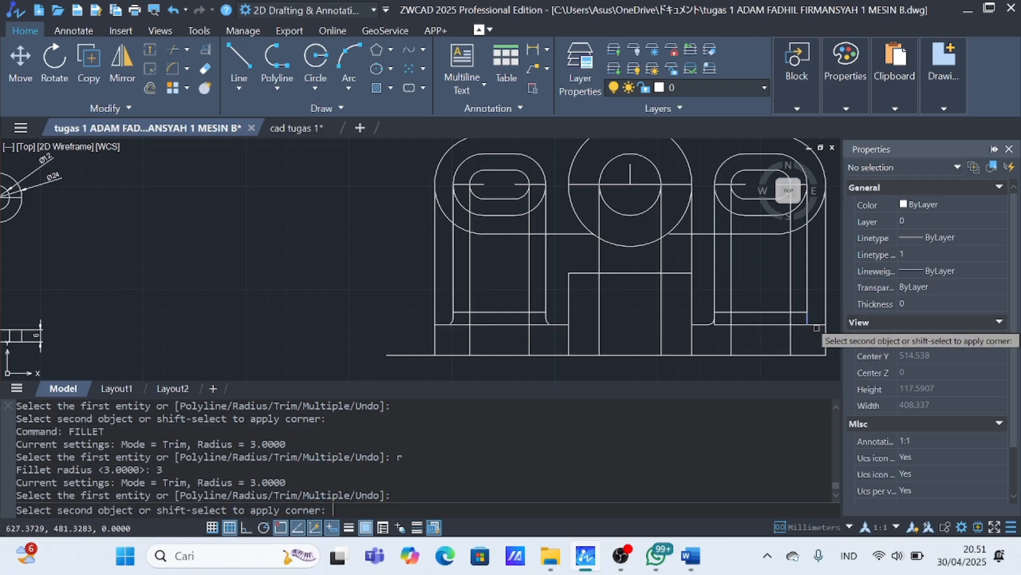
click(820, 323)
key(Escape)
key(Escape)
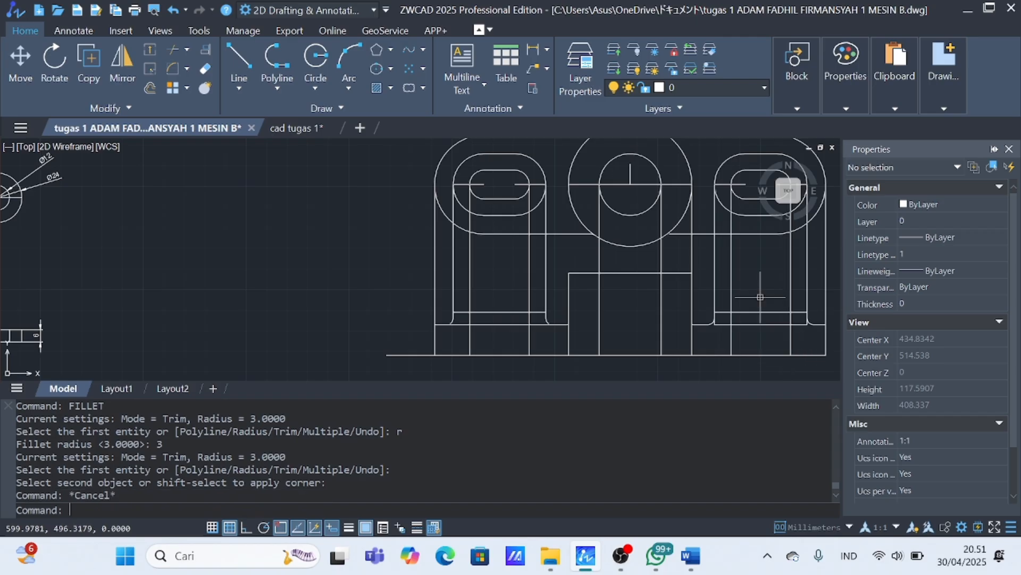
Redraw the right arm's full top edge from the hub's right side to the outer right edge.
click(234, 56)
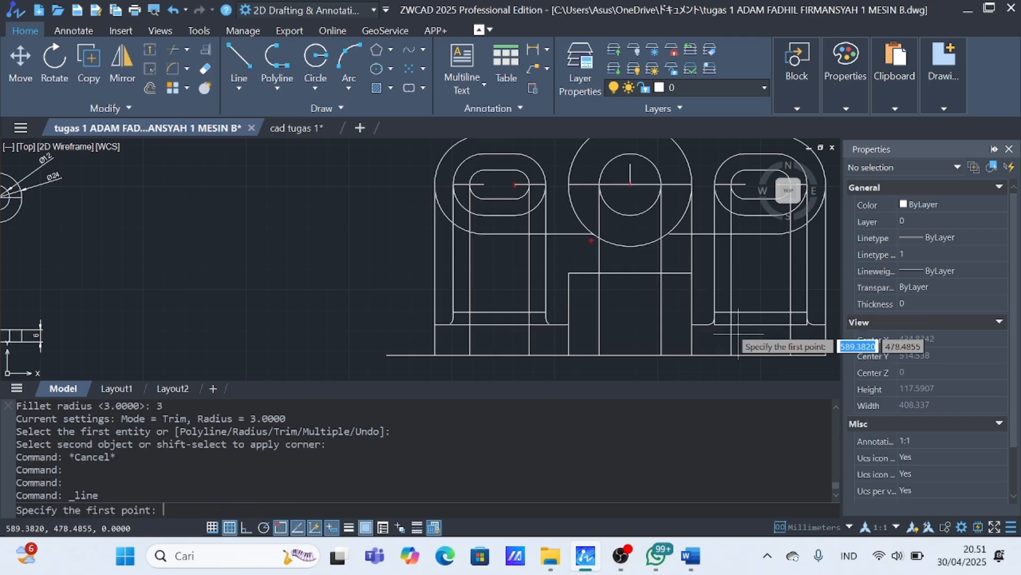
click(691, 325)
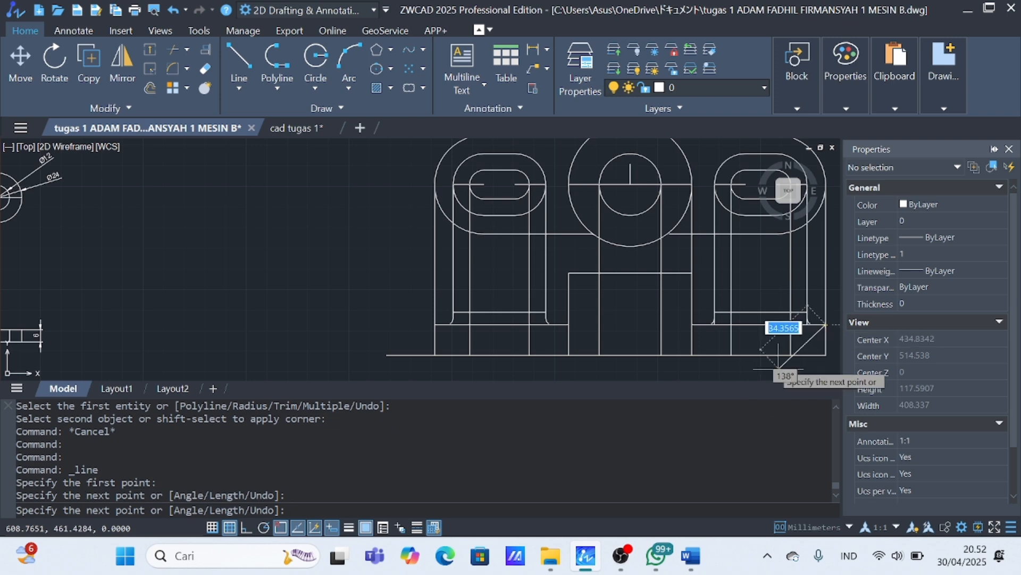
key(Escape)
Draw vertical lines from the outer ends of the right boss's two fillets down to the base line.
click(247, 60)
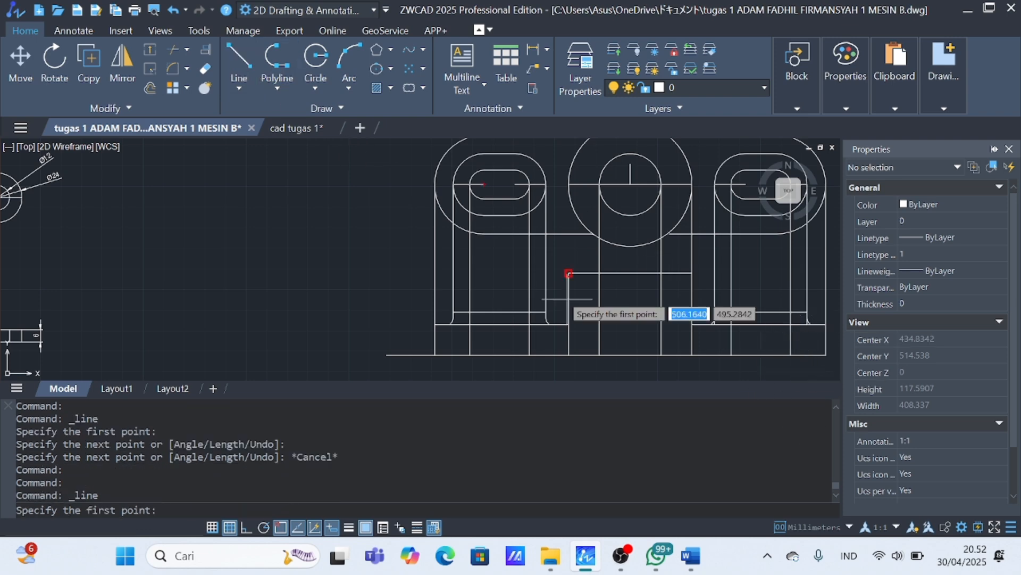
click(708, 324)
click(707, 354)
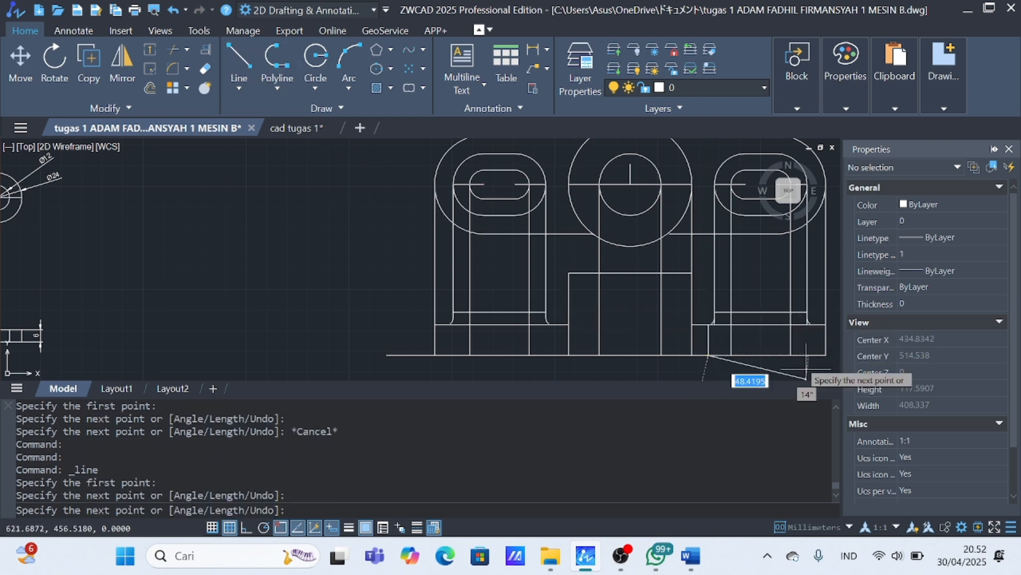
key(Escape)
click(237, 62)
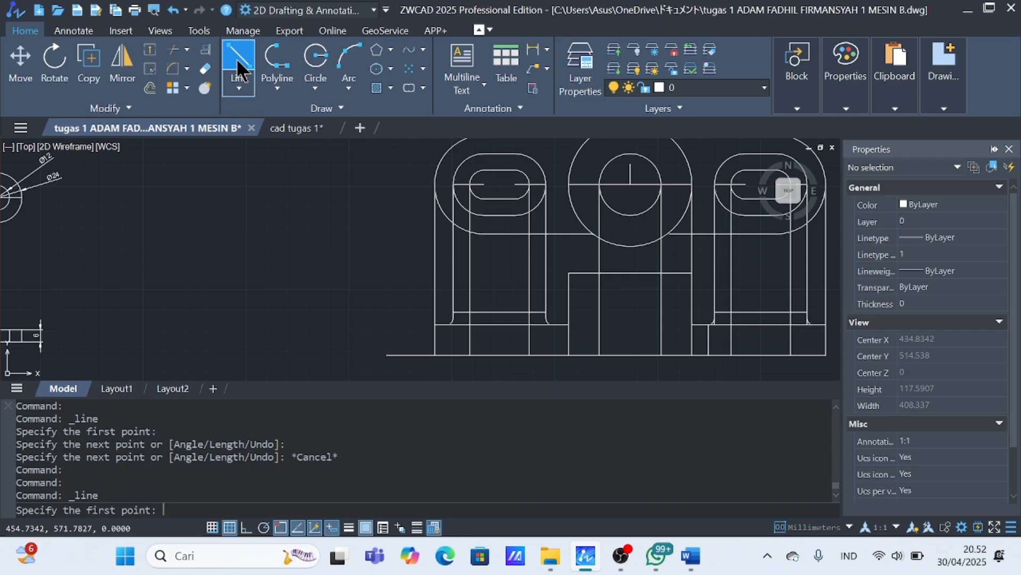
click(813, 324)
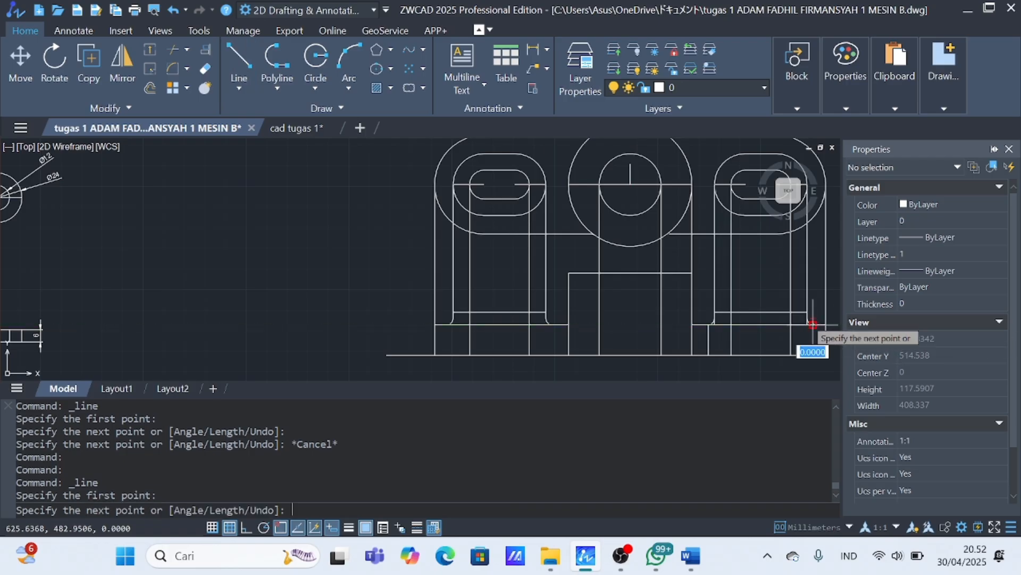
click(813, 355)
key(Escape)
Trim the leftover vertical stubs beside both fillets of the right boss.
scroll(776, 339, up, 4)
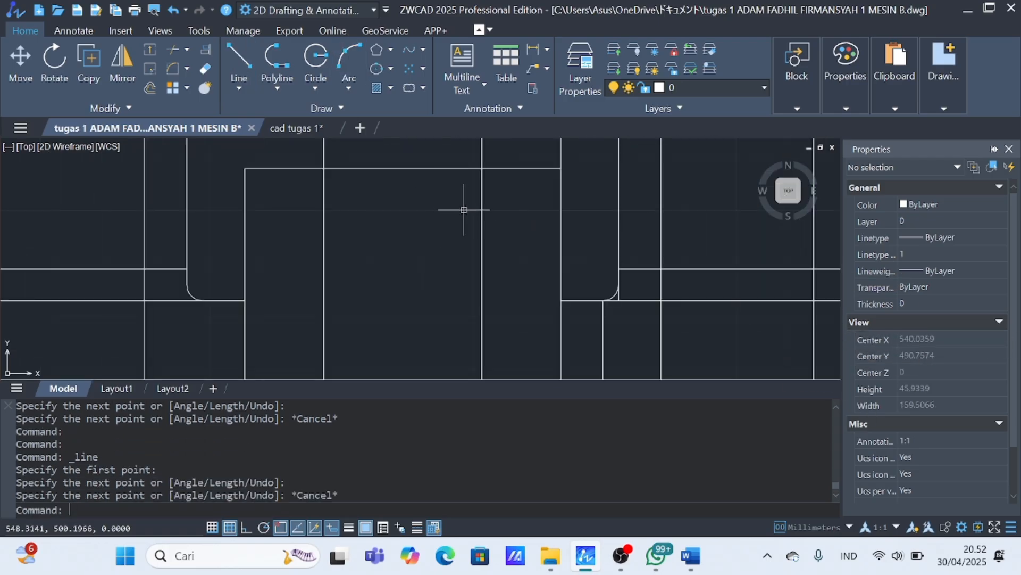
click(175, 53)
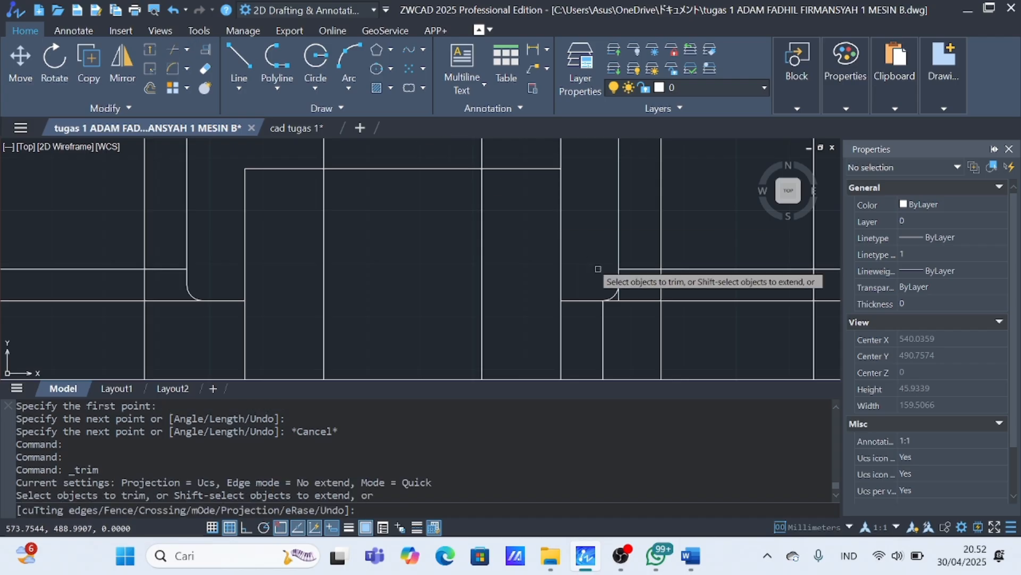
scroll(807, 304, down, 3)
scroll(808, 305, down, 1)
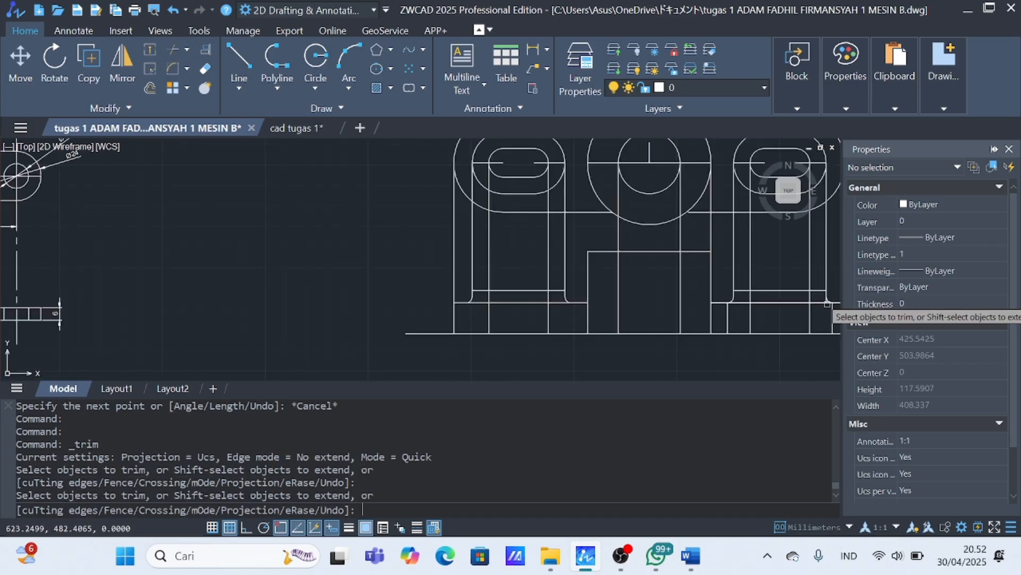
scroll(827, 304, up, 3)
click(822, 288)
scroll(822, 288, down, 5)
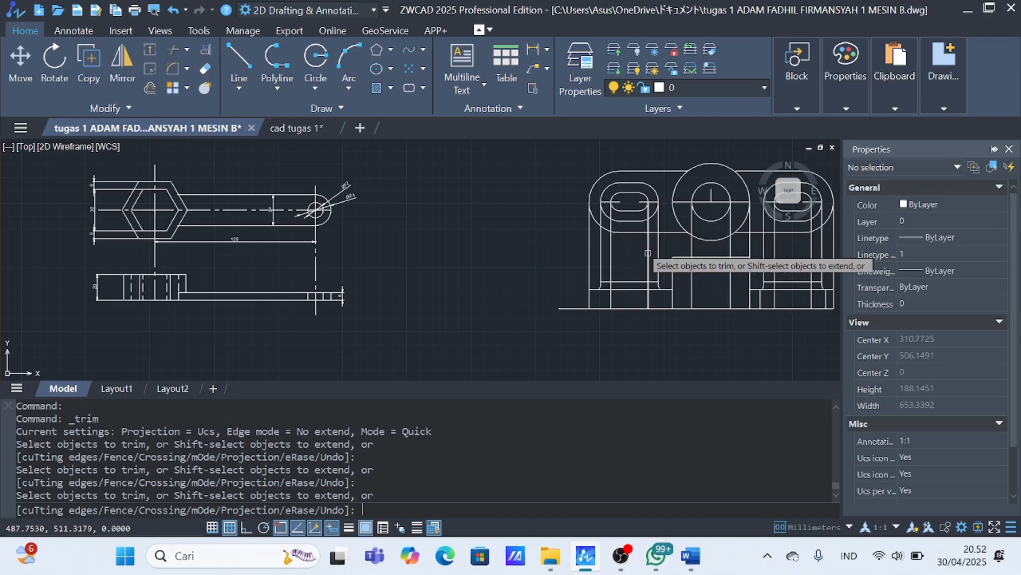
Trim the base line's overhang beyond the left arm and the vertical projection lines between the top and front views.
click(575, 309)
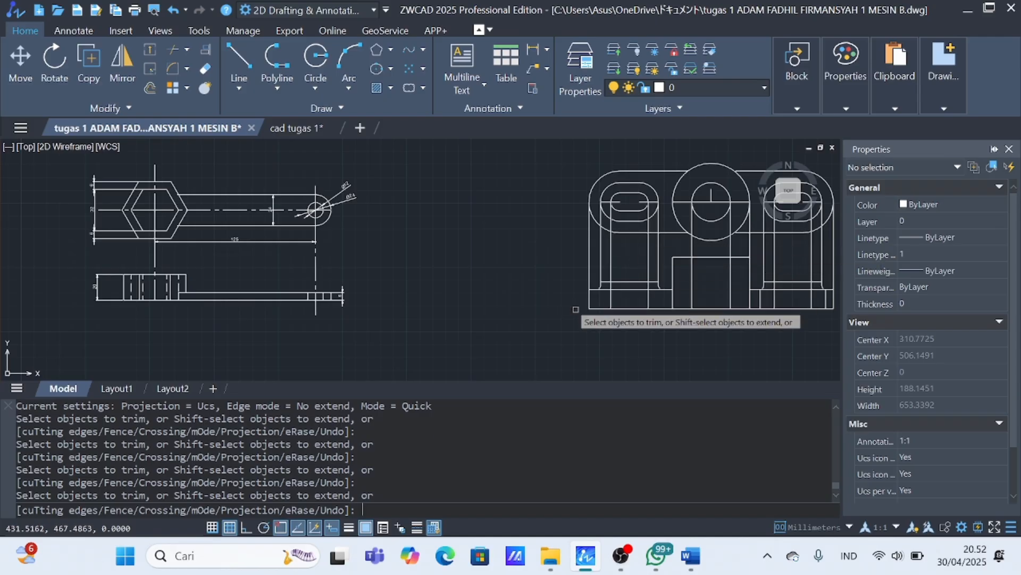
click(589, 259)
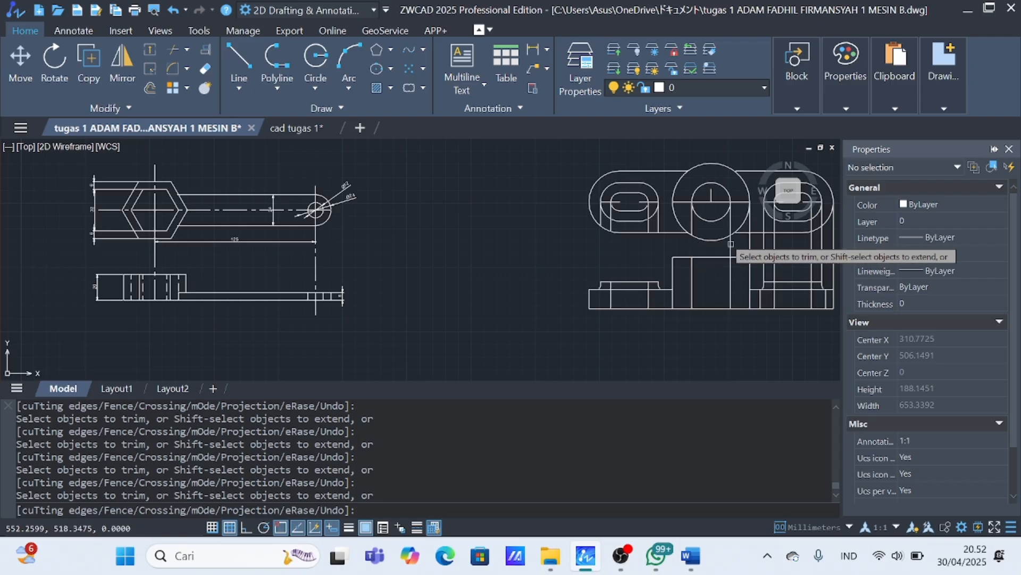
drag(769, 246, 836, 255)
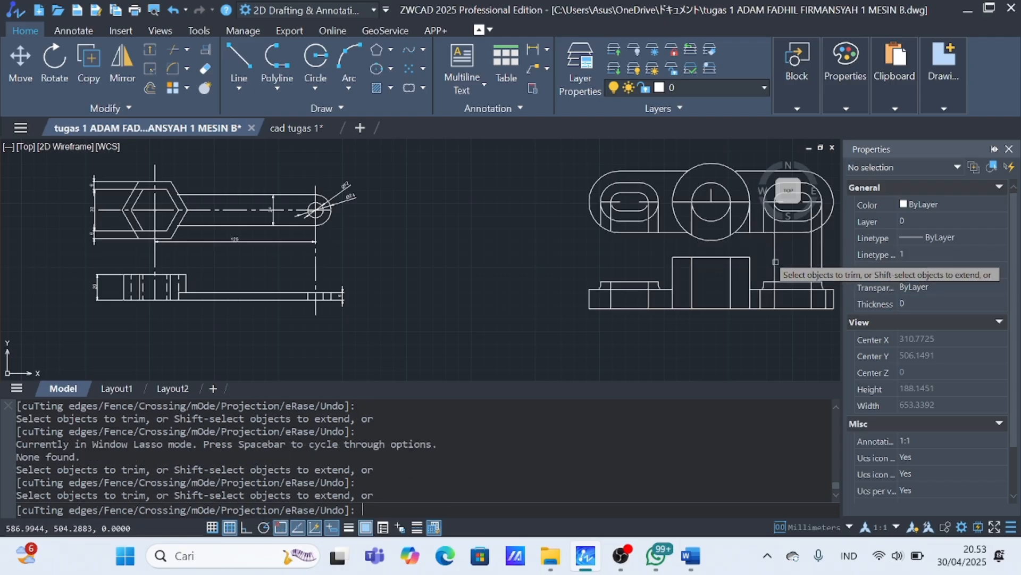
click(836, 260)
click(758, 252)
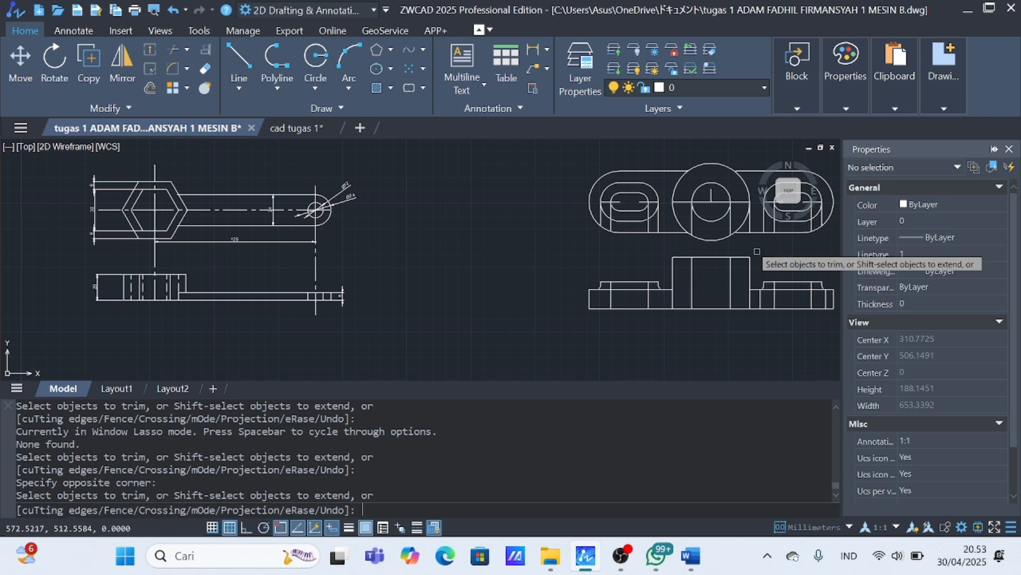
Trim the leftover projection and centre line segments in and around the left slot in the top view.
scroll(586, 214, up, 5)
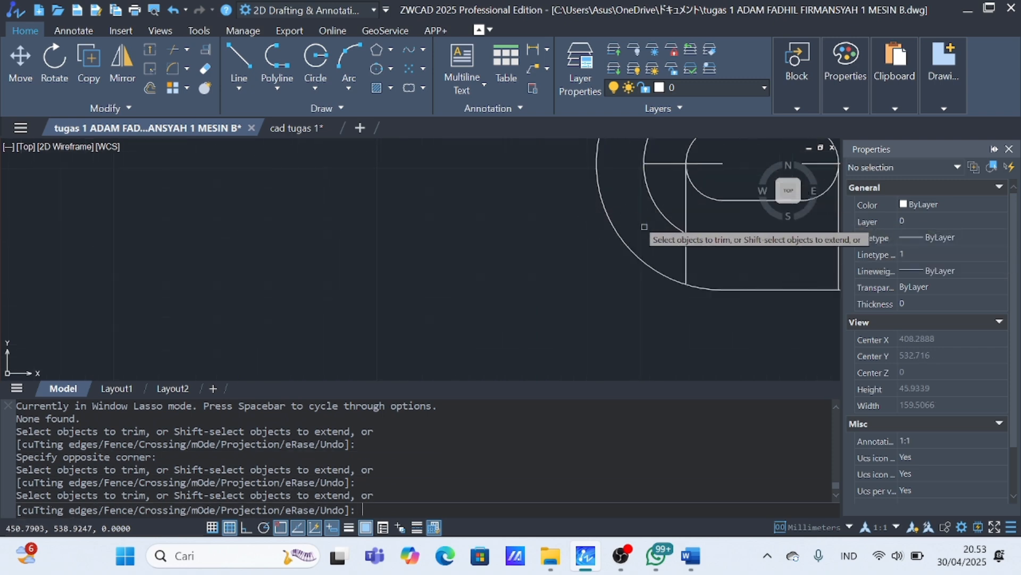
scroll(692, 266, down, 3)
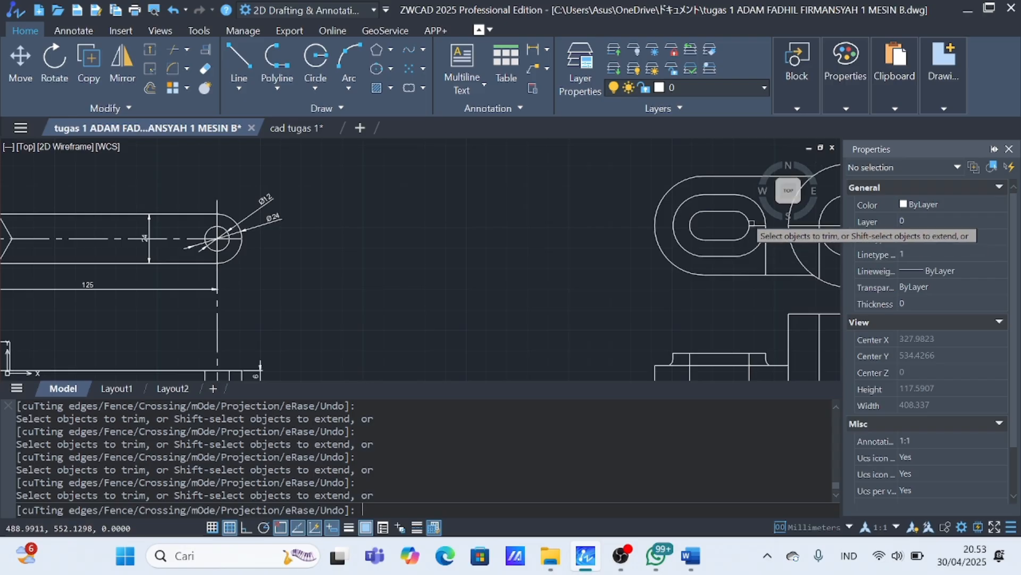
click(765, 255)
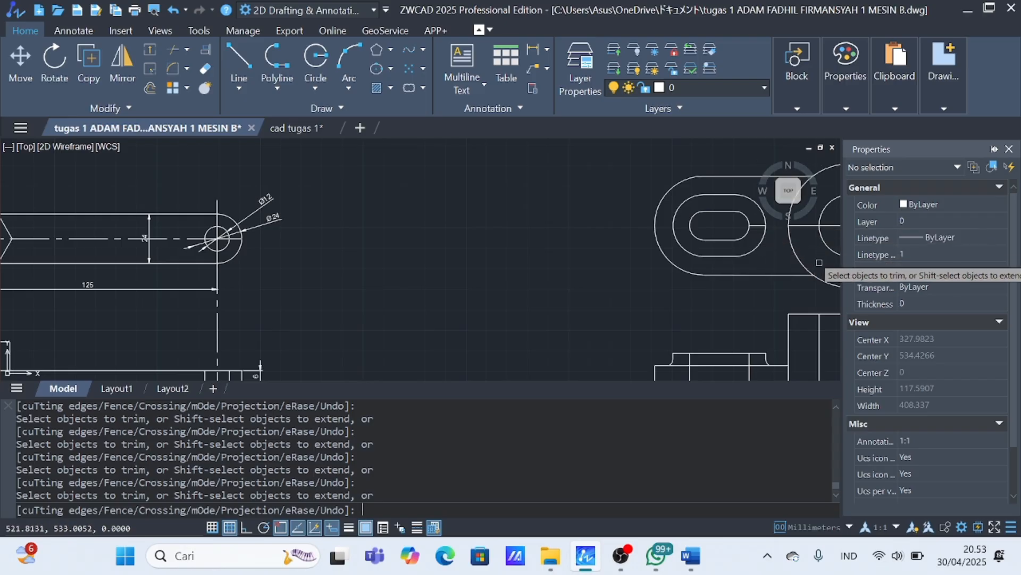
scroll(819, 263, down, 2)
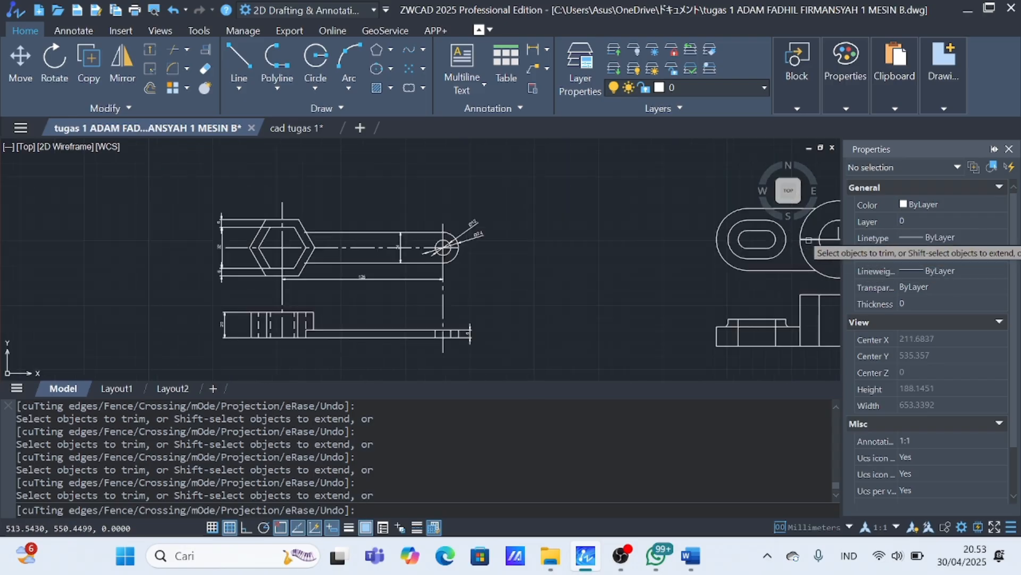
Trim the leftover centre line and projection line segments in and around the central hub in the top view.
scroll(827, 239, down, 3)
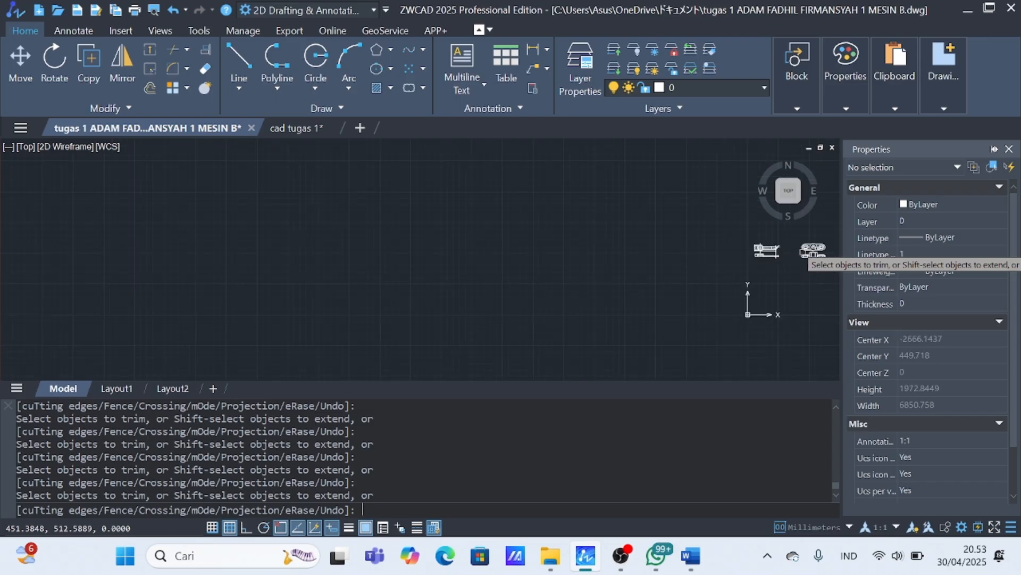
scroll(771, 248, up, 4)
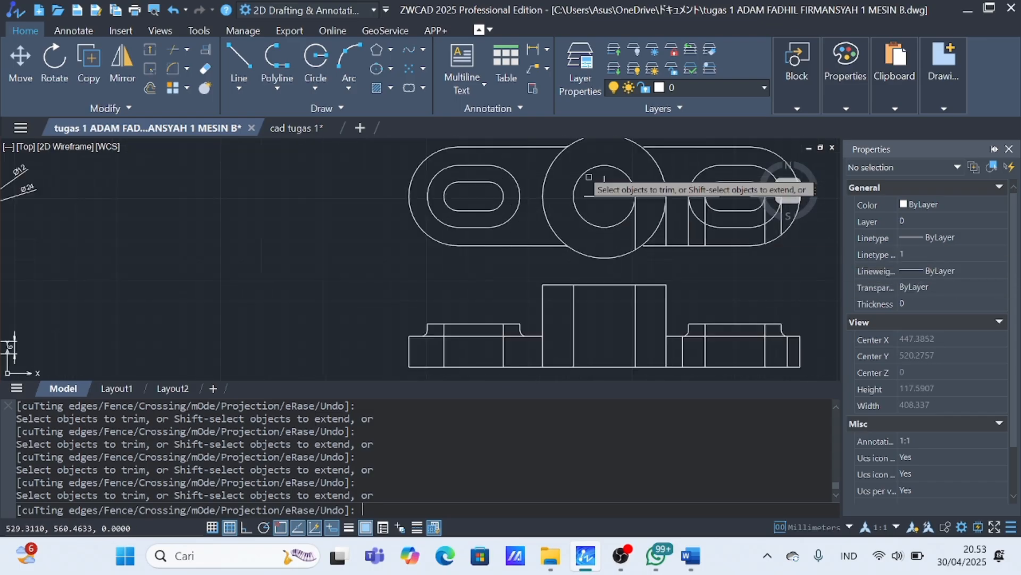
click(609, 196)
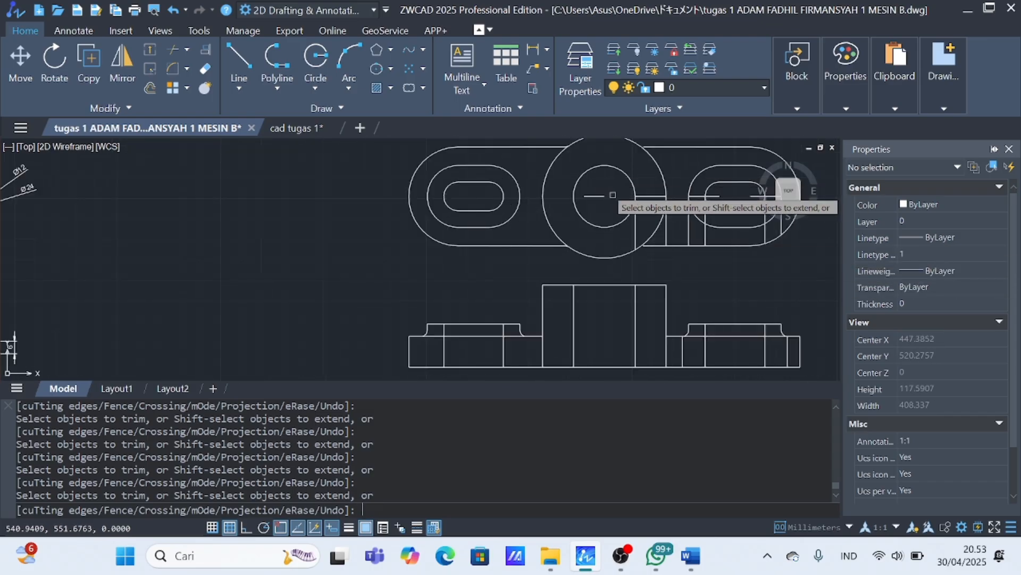
click(634, 227)
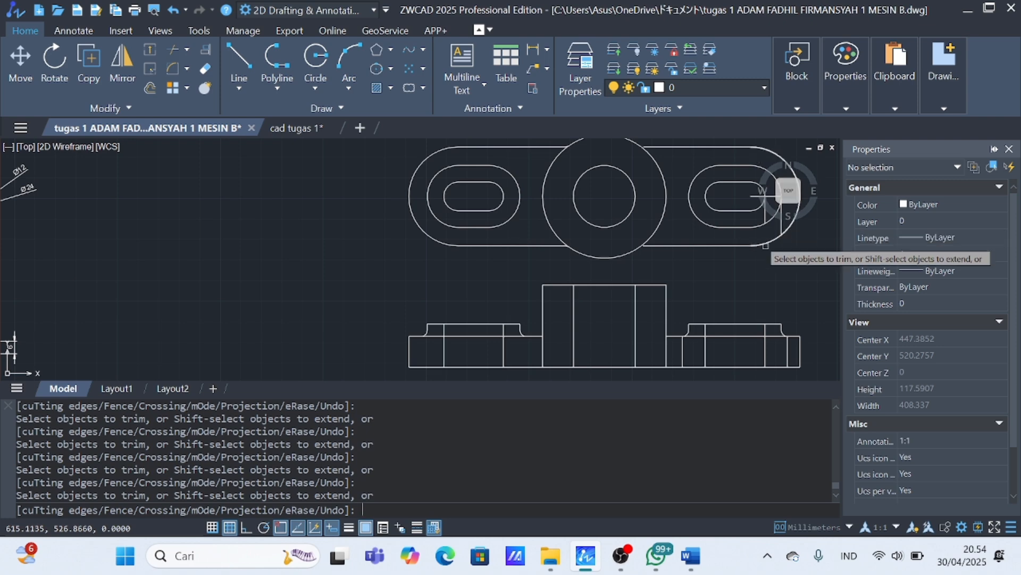
Trim the remaining projection and centre line segments in and around the right slot in the top view.
scroll(765, 246, down, 1)
scroll(757, 273, down, 1)
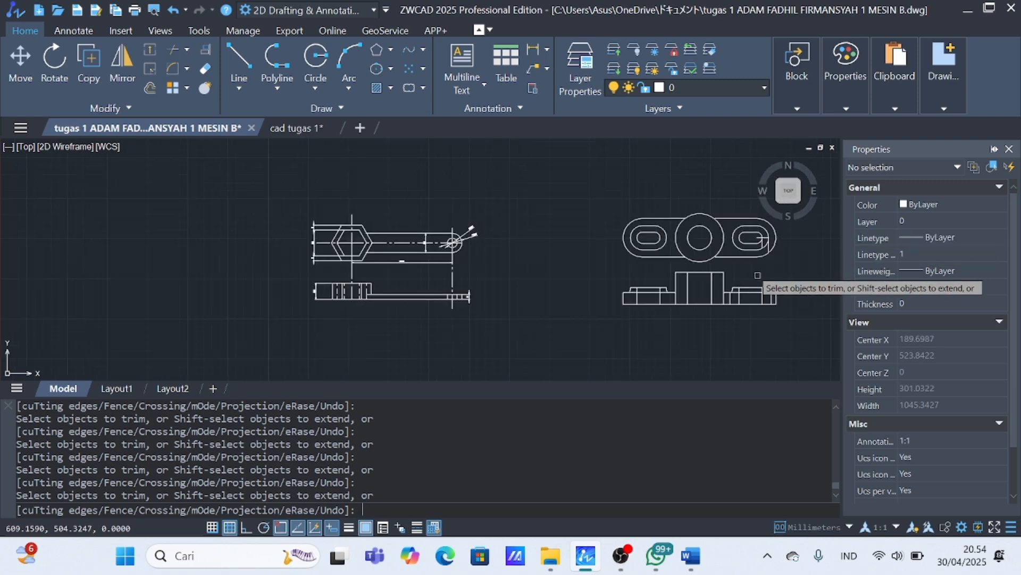
scroll(785, 243, up, 3)
click(690, 257)
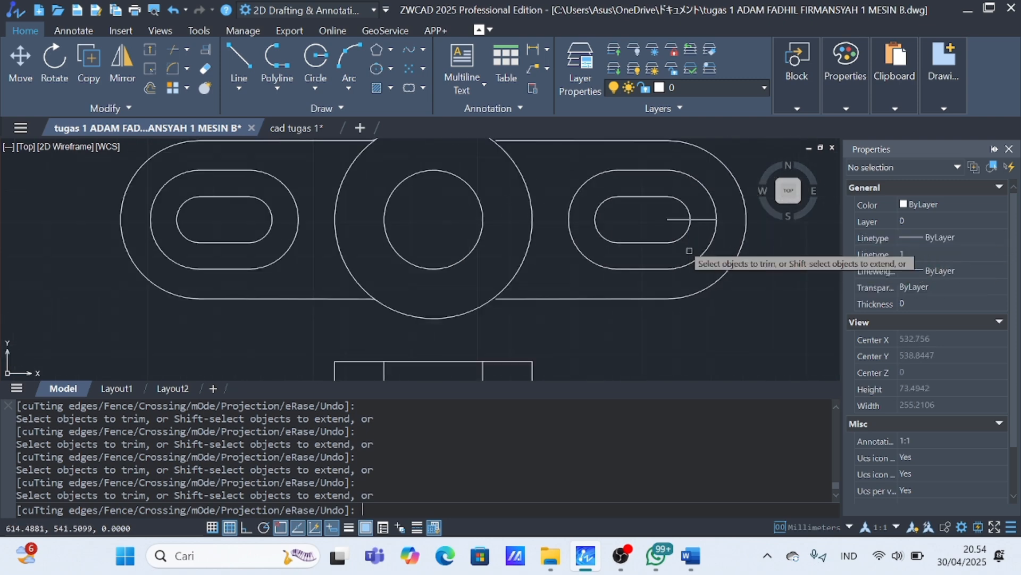
click(677, 220)
scroll(658, 240, down, 3)
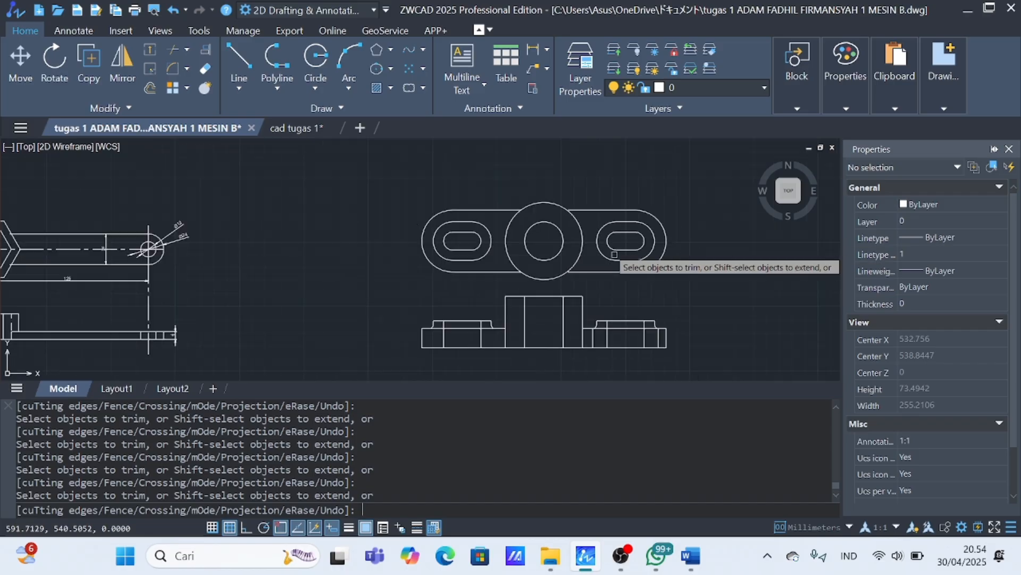
key(Escape)
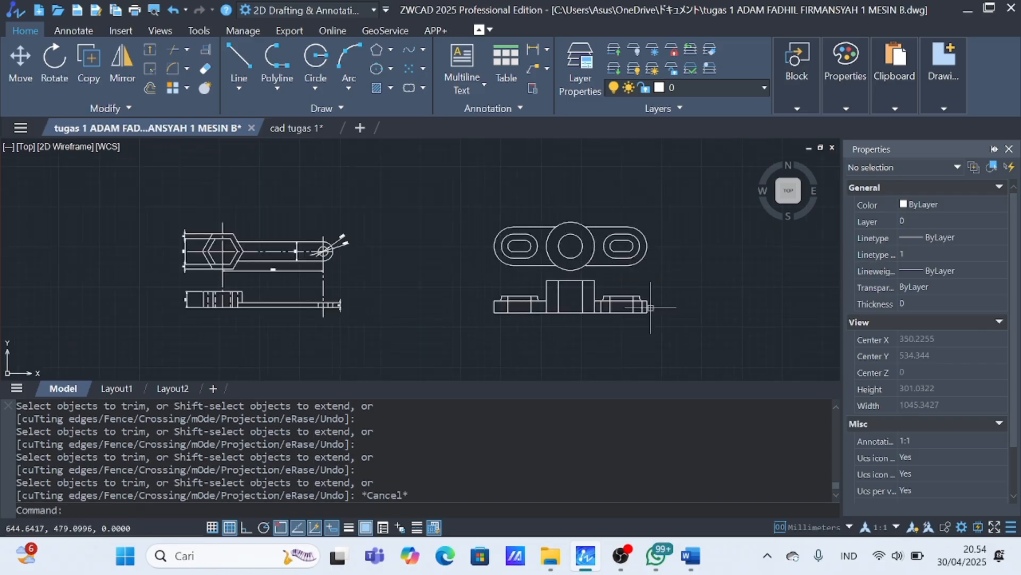
click(621, 556)
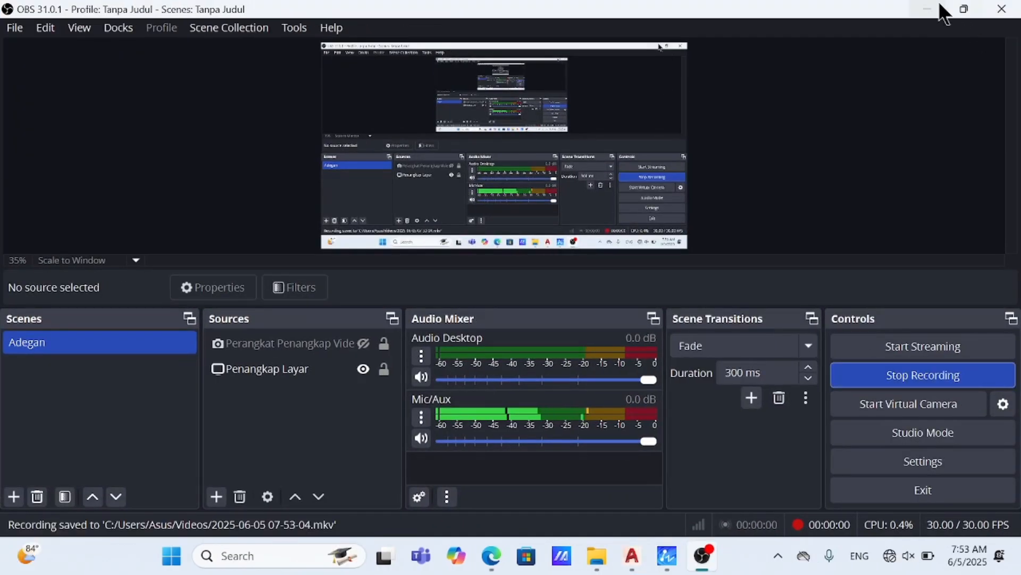
click(929, 9)
Trim the vertical lines inside the left and right arms below the bosses in the front view.
click(174, 49)
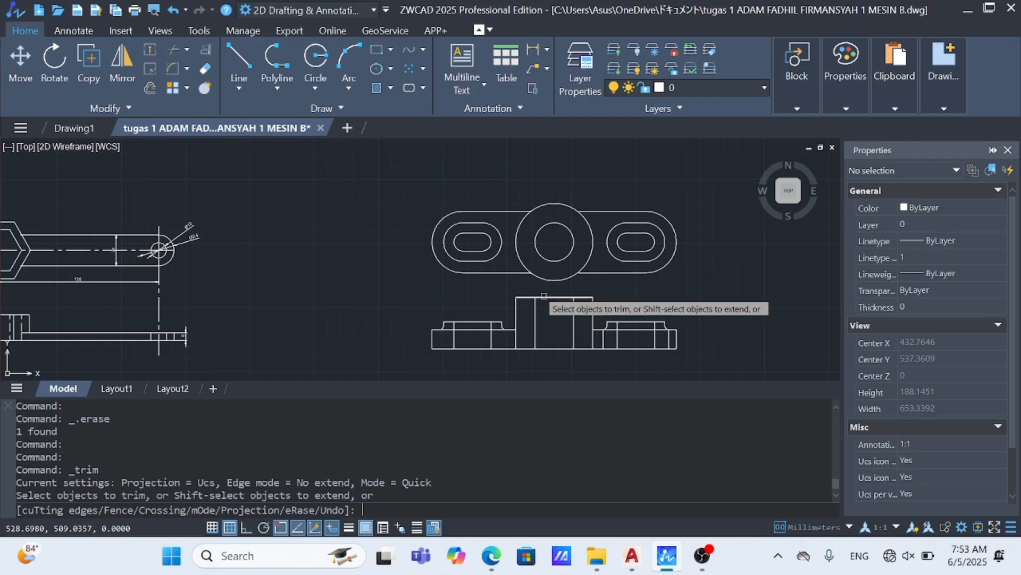
click(485, 339)
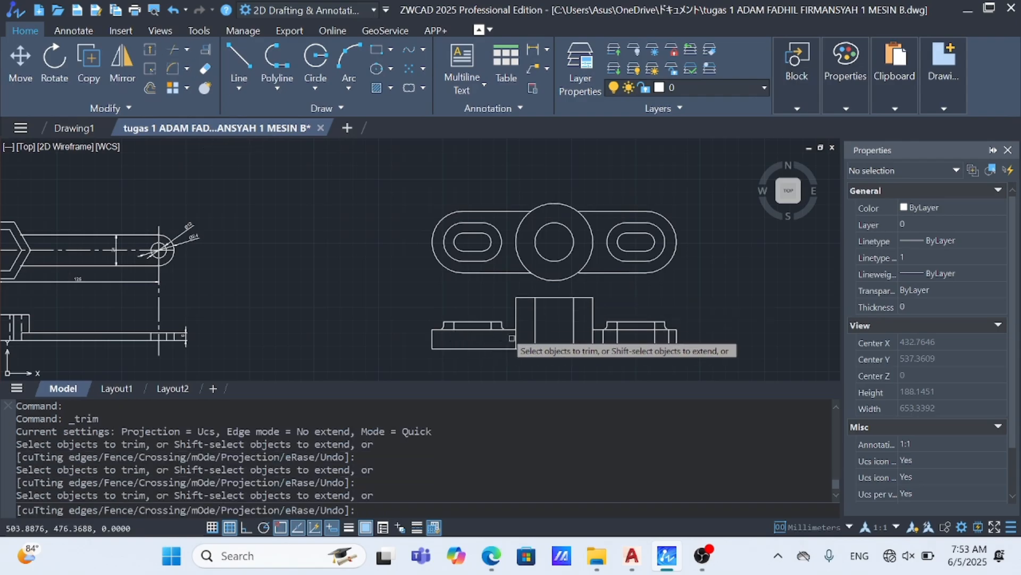
drag(513, 338, 565, 336)
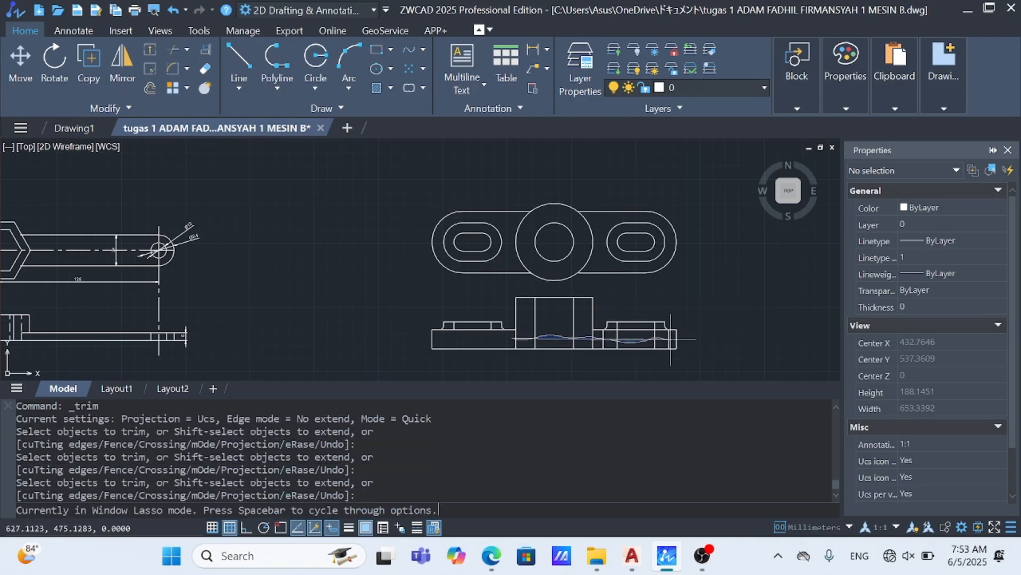
drag(671, 339, 598, 341)
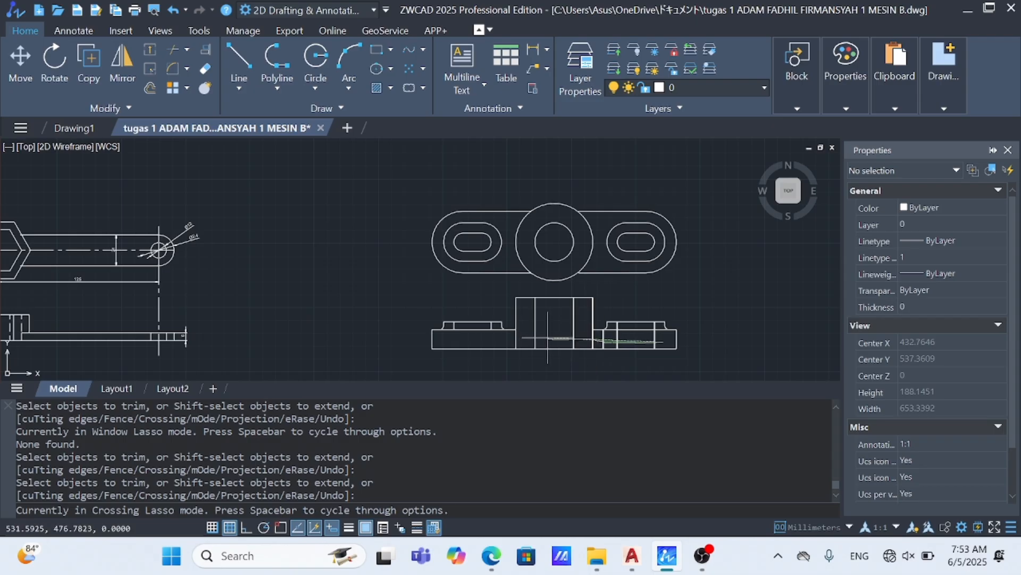
mouse_move(528, 338)
mouse_down()
mouse_move(513, 340)
mouse_move(659, 338)
mouse_up()
click(658, 338)
click(601, 341)
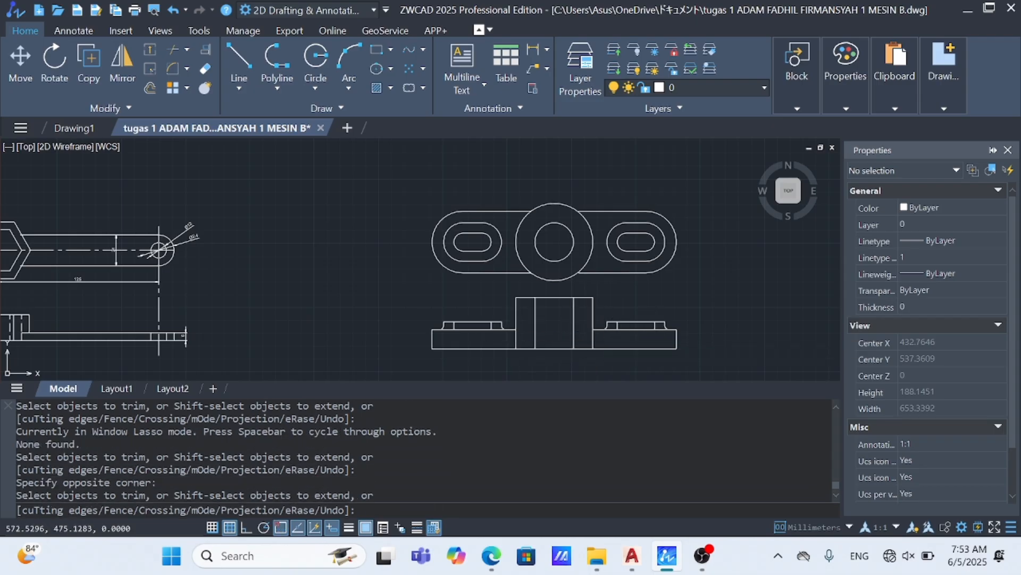
Trim the hub's two inner vertical lines and the parts of its side edges below the arms' upper surface in the front view.
drag(580, 337, 534, 335)
click(534, 335)
click(573, 338)
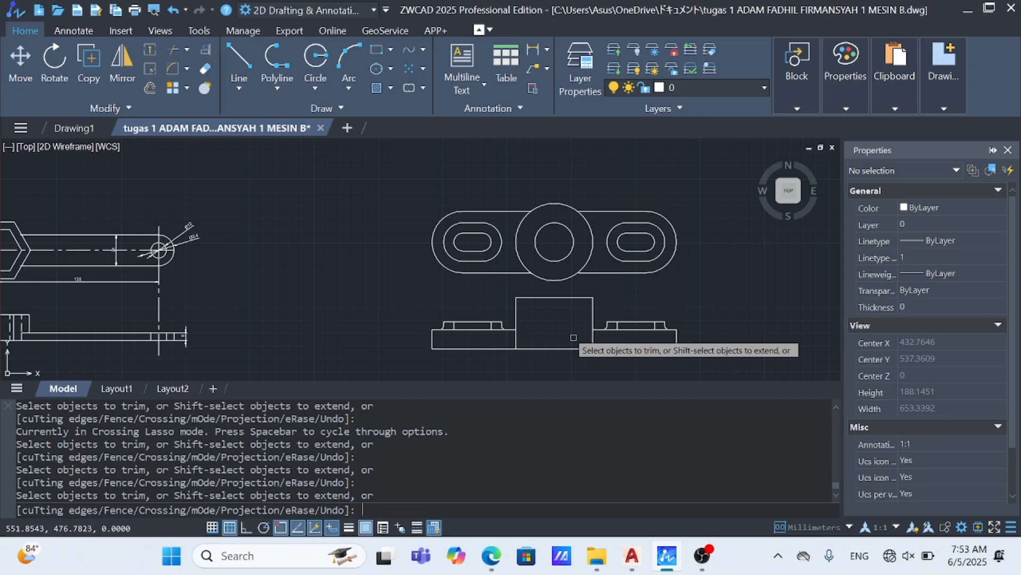
click(515, 341)
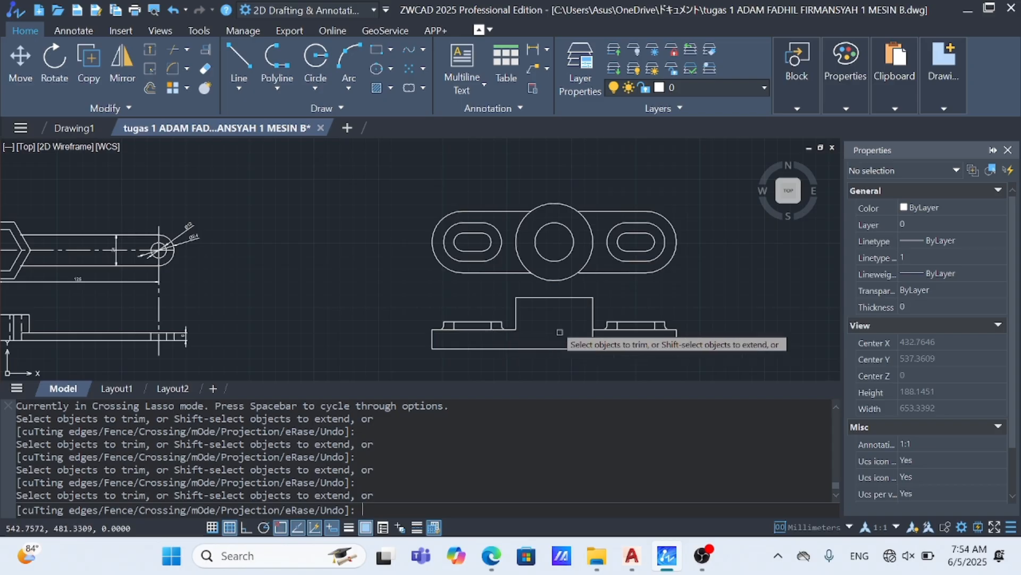
click(592, 340)
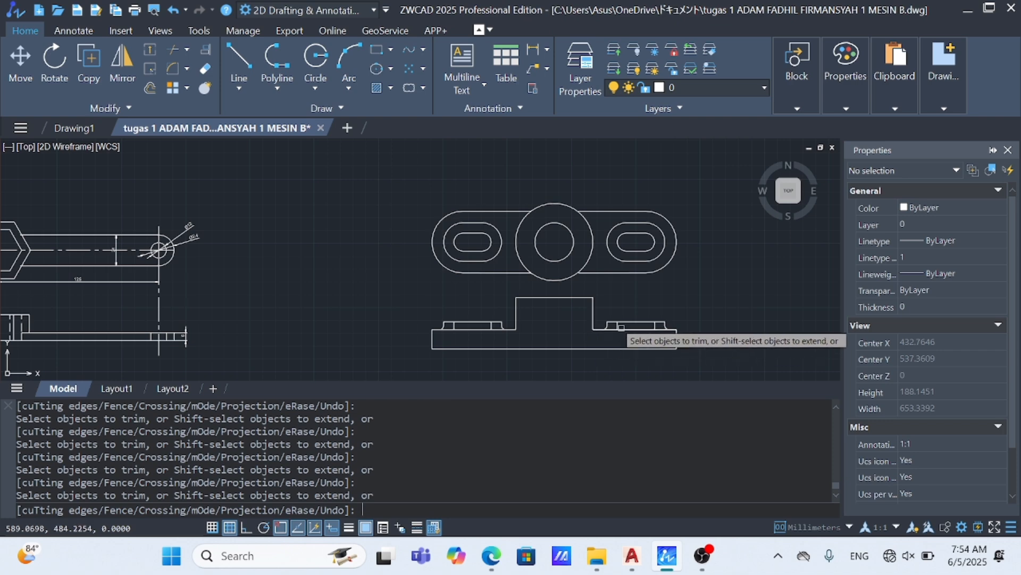
Trim the vertical lines inside the left and right bosses of the front view.
scroll(621, 327, up, 5)
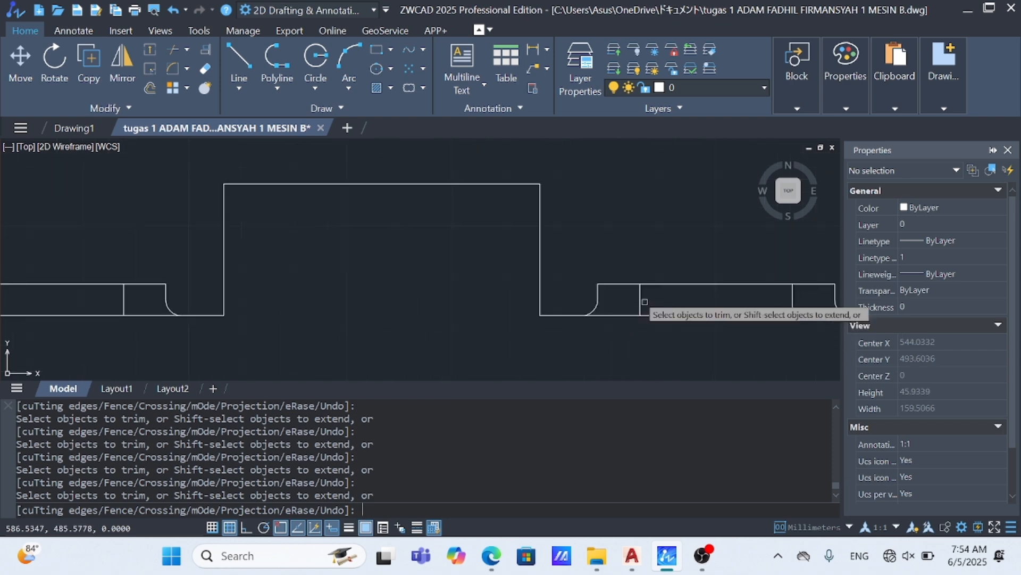
click(639, 301)
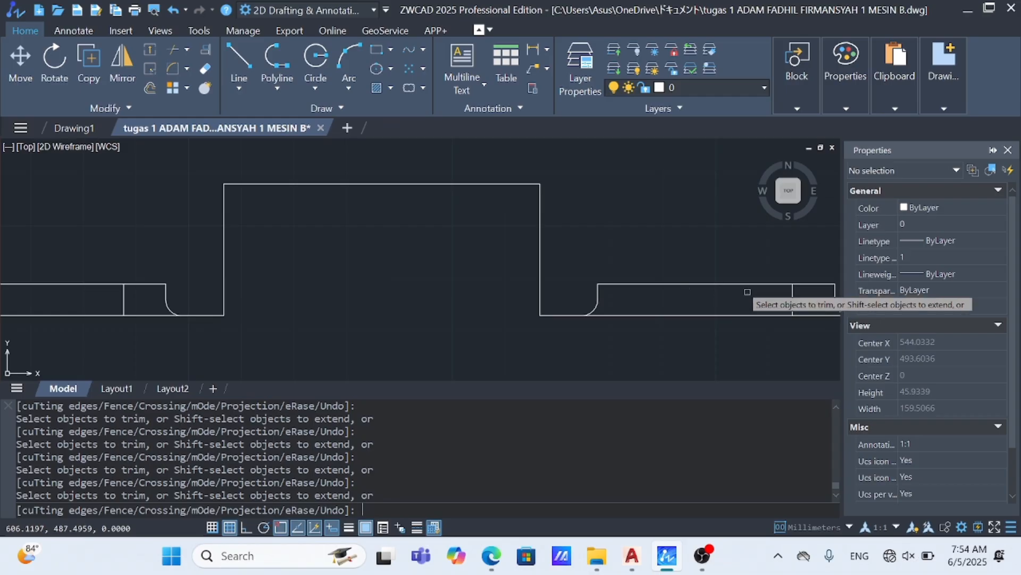
click(794, 300)
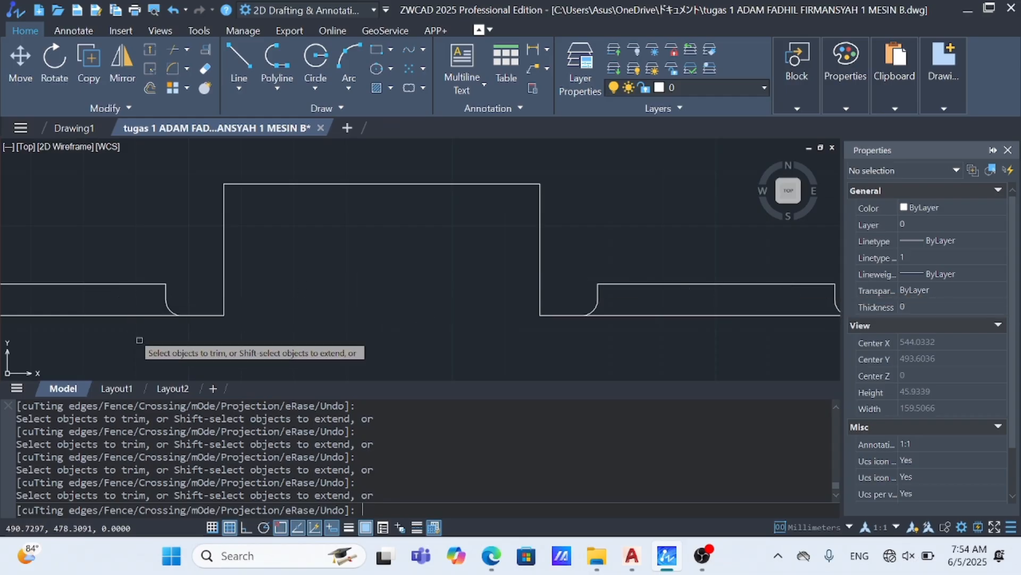
scroll(117, 311, down, 4)
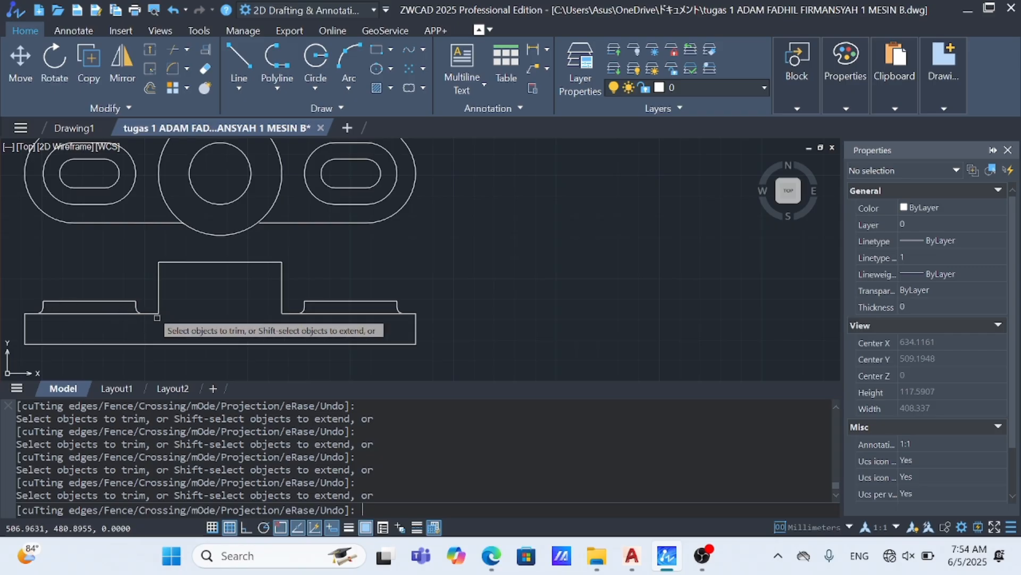
scroll(192, 340, down, 3)
key(Escape)
Fillet both corners where the hub's sides meet the arms in the front view, with radius 3.
scroll(207, 315, up, 3)
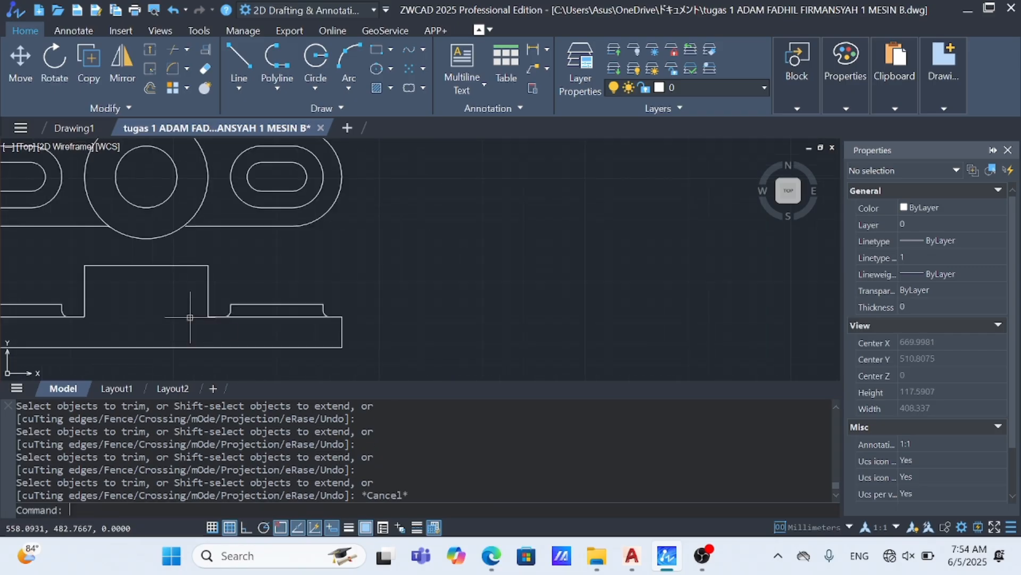
text(F)
key(Return)
click(210, 319)
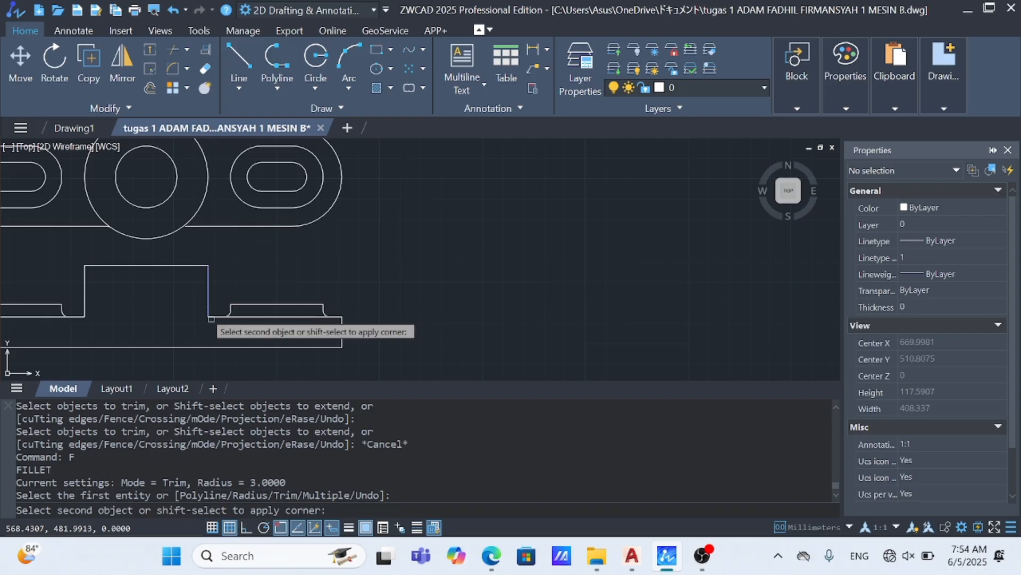
click(214, 317)
text(F)
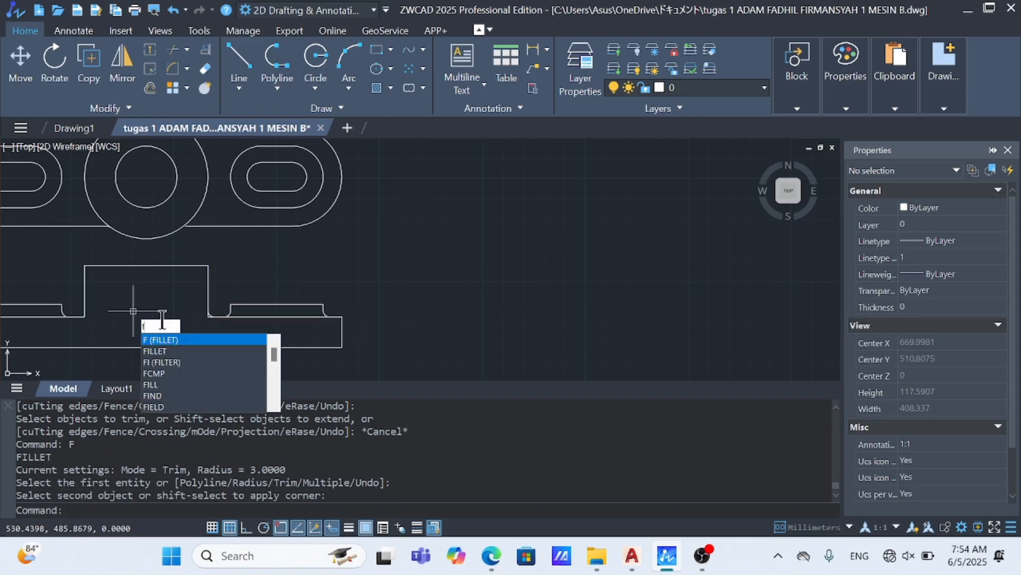
key(Return)
click(86, 311)
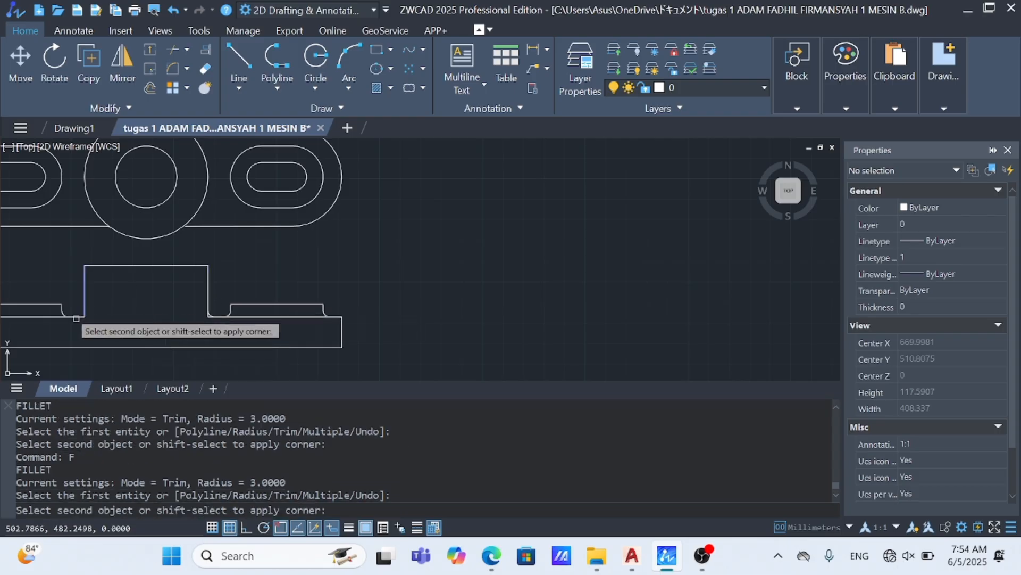
click(78, 319)
Trim the leftover line stubs outside the two fillets at the foot of the hub.
scroll(59, 326, up, 4)
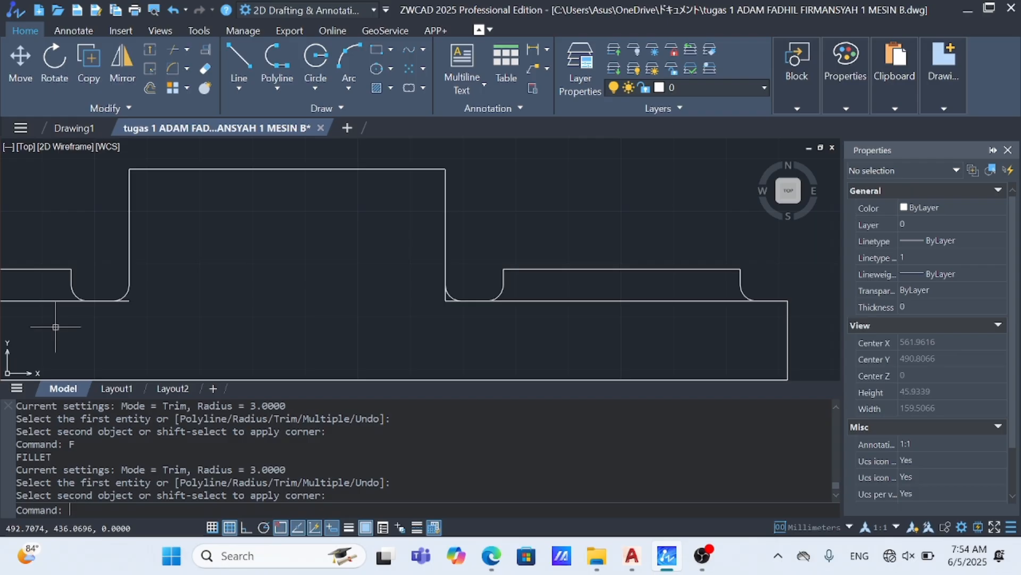
click(175, 51)
click(129, 305)
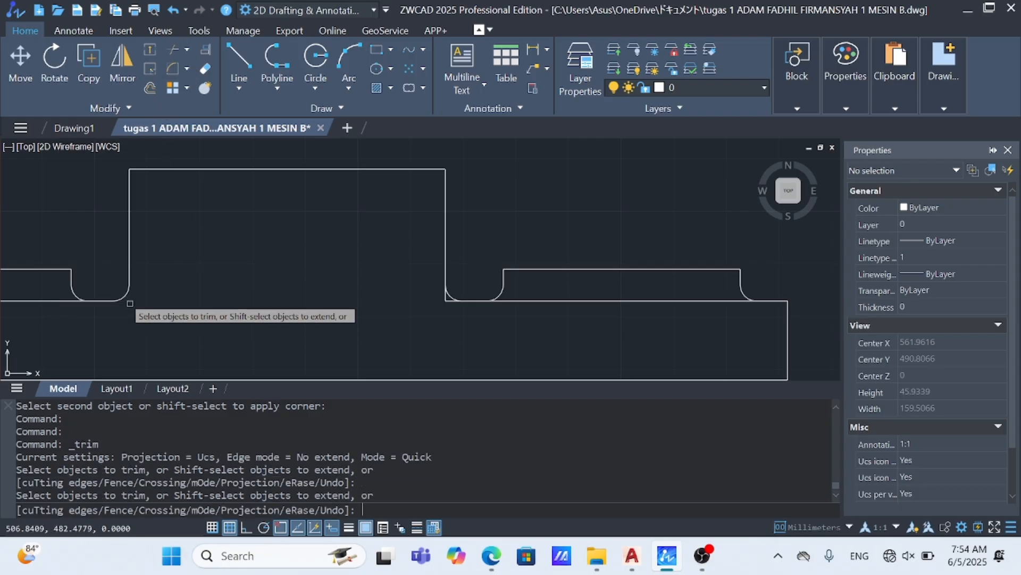
click(445, 301)
click(445, 301)
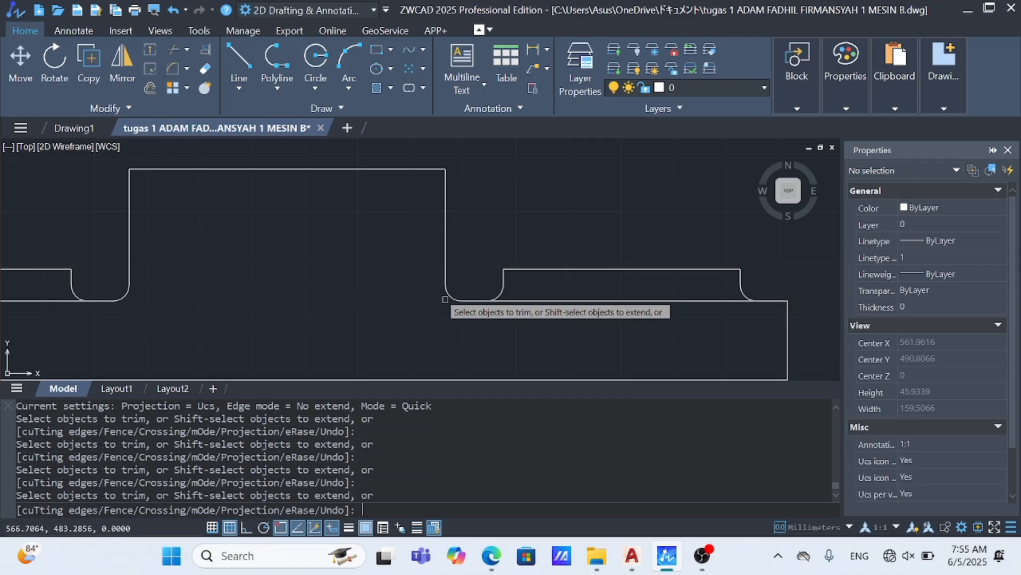
scroll(445, 301, down, 7)
key(Escape)
Add a horizontal linear dimension from the left boss's upper-edge point below the slot's left arc centre to the left arm's end, placed above the top view.
scroll(445, 300, down, 2)
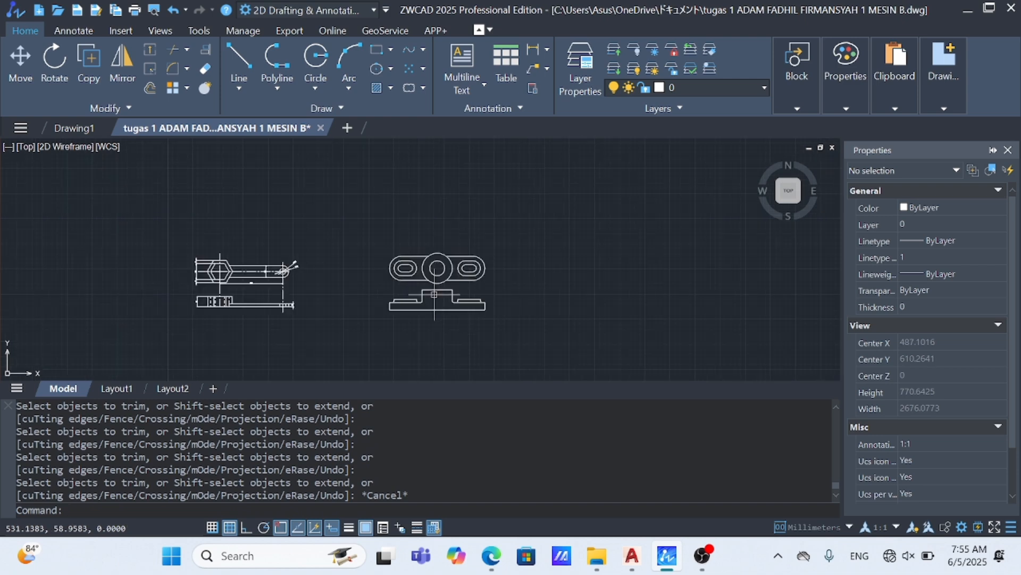
scroll(436, 255, up, 4)
click(532, 50)
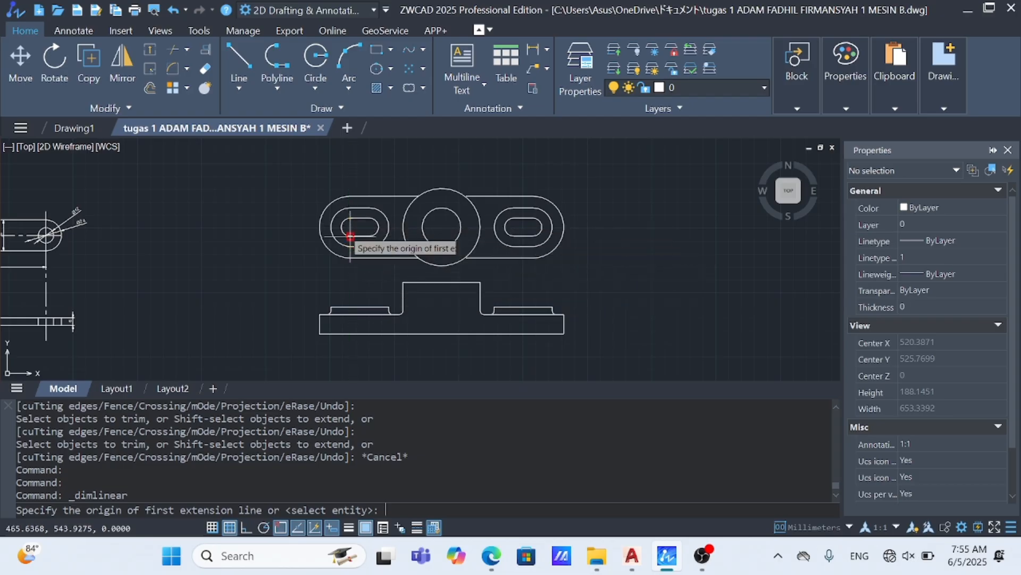
click(350, 307)
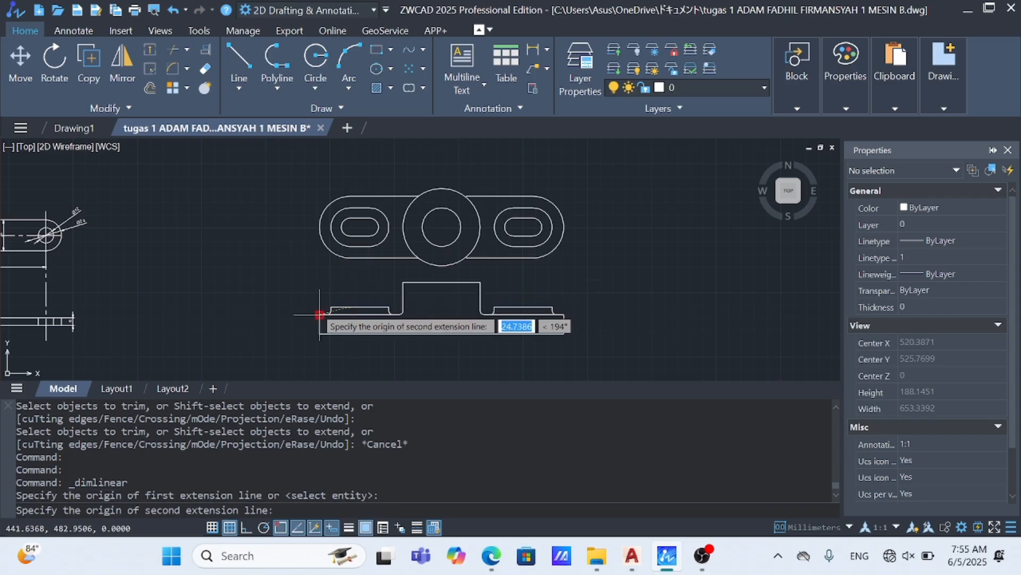
click(319, 315)
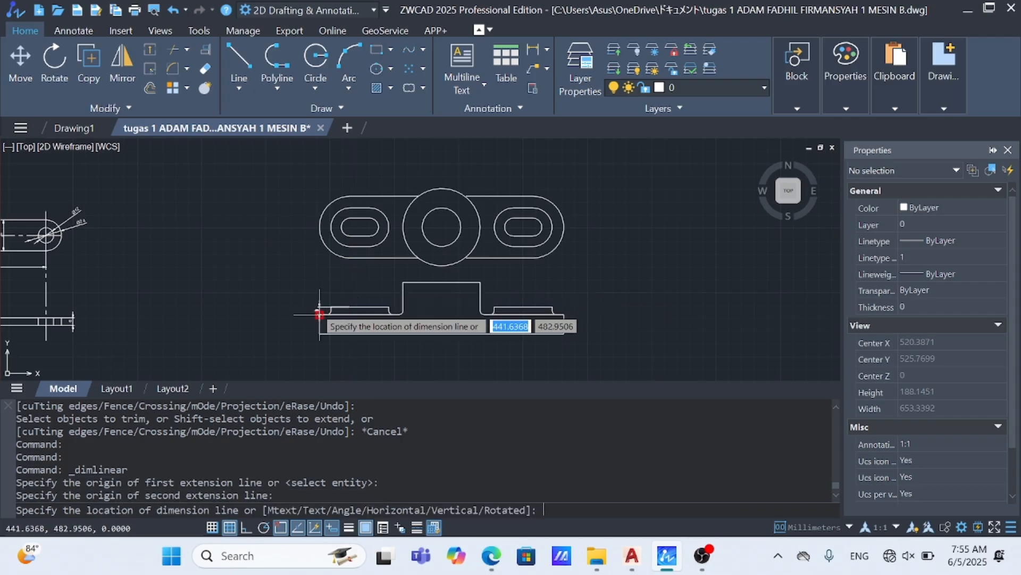
click(343, 166)
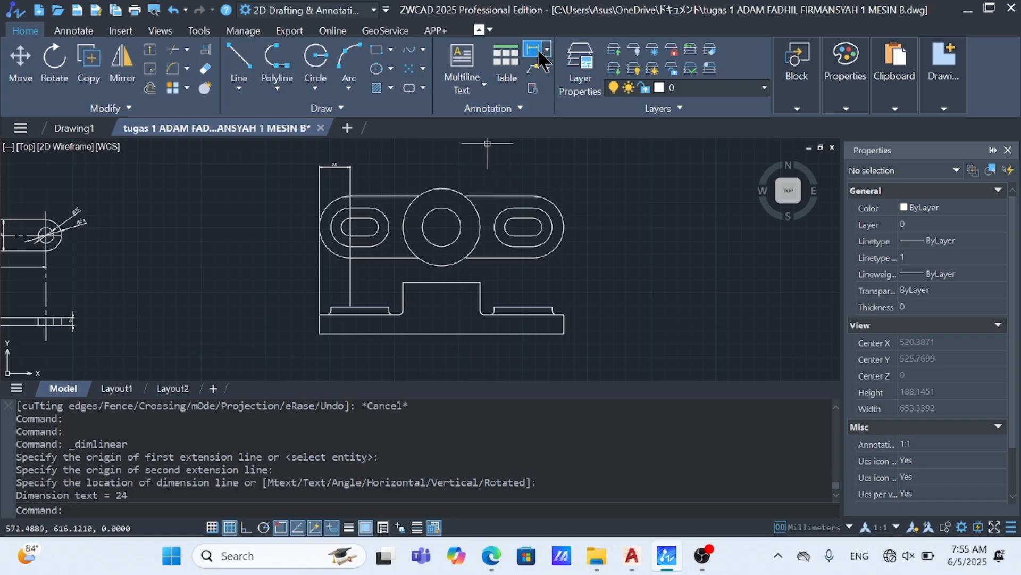
Add a horizontal linear dimension between the left slot's two arc centres, projected on the boss's upper edge, in line with the existing dimension above the top view.
click(538, 52)
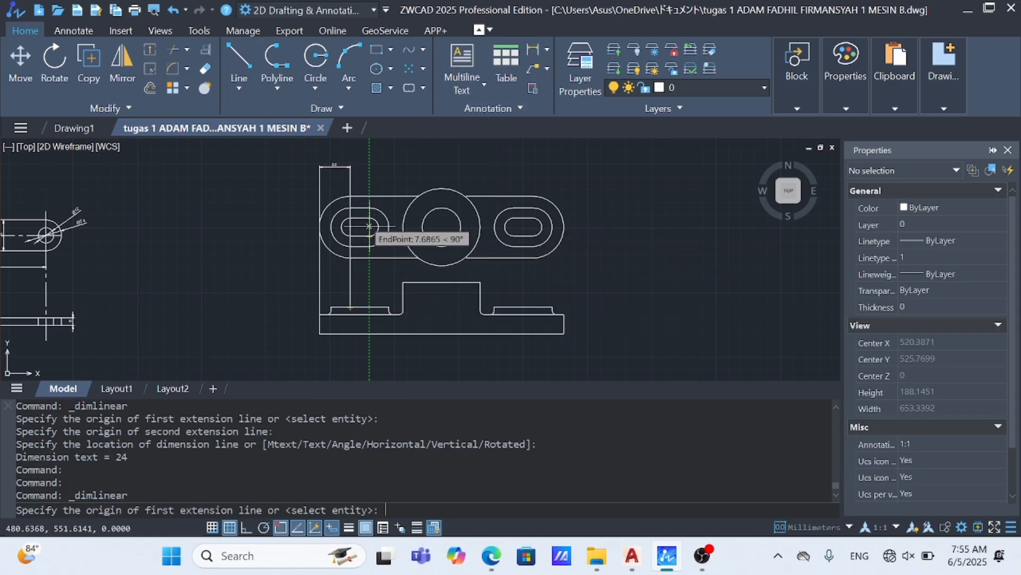
click(350, 307)
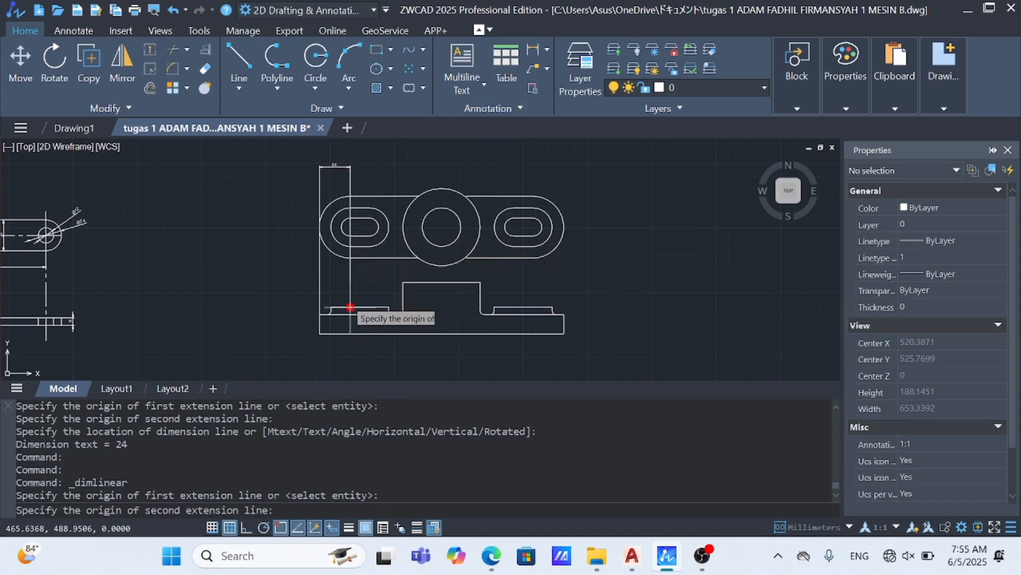
click(370, 307)
click(343, 166)
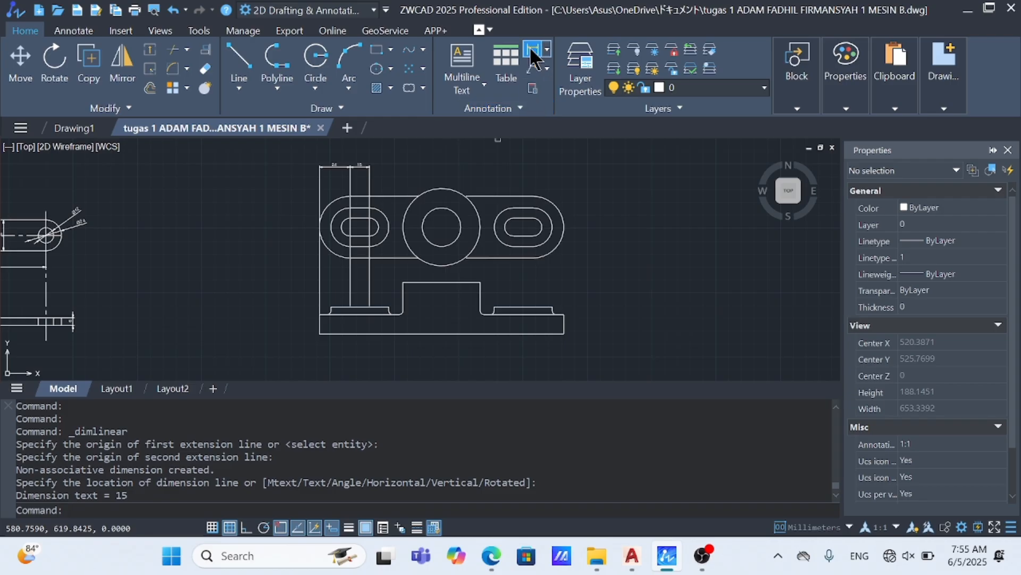
Add a horizontal linear dimension from the left slot's right arc centre to the hub's centre, in line with the dimensions above the top view.
click(532, 51)
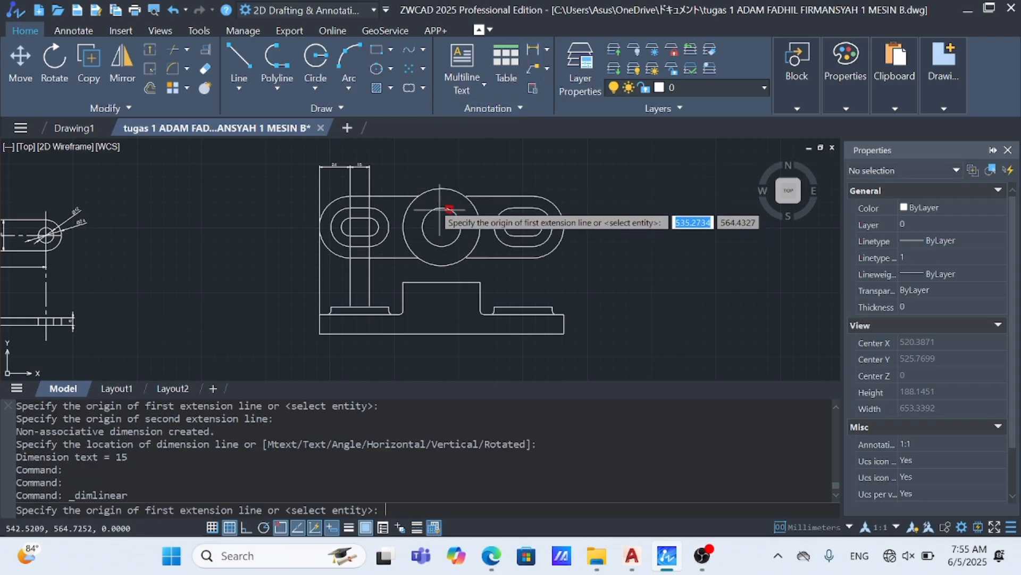
scroll(443, 226, up, 2)
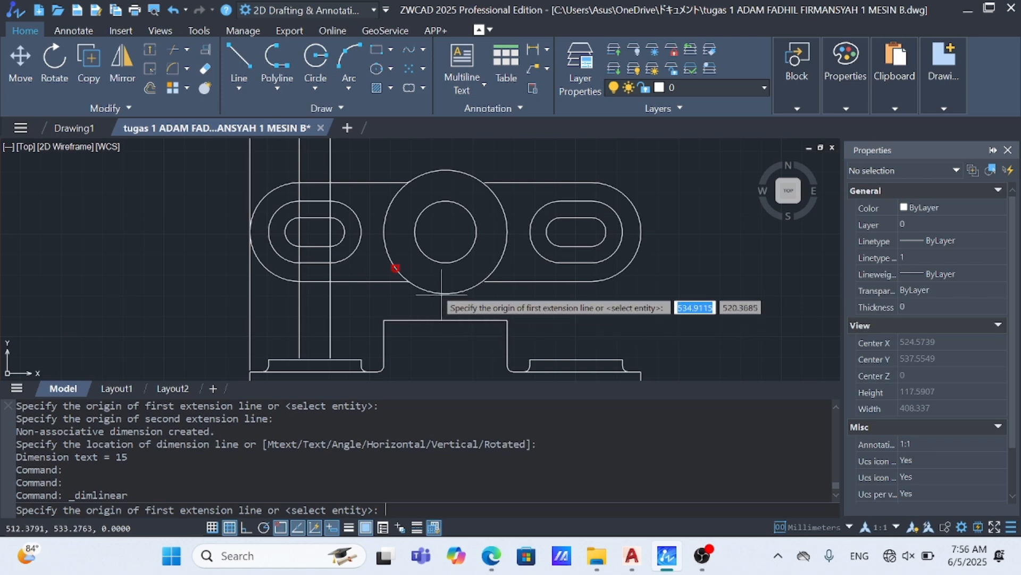
scroll(439, 253, down, 4)
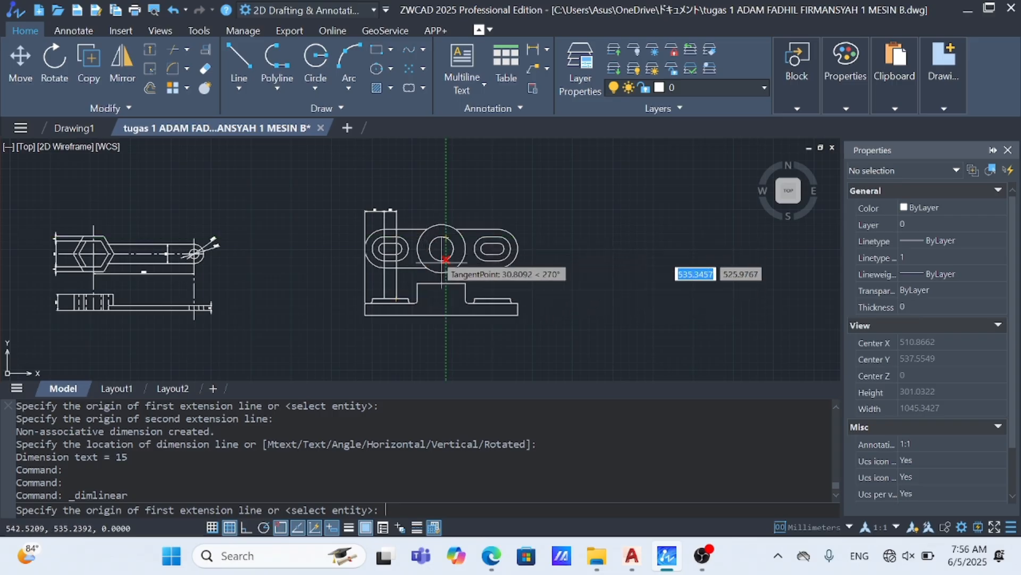
scroll(442, 261, up, 2)
click(368, 322)
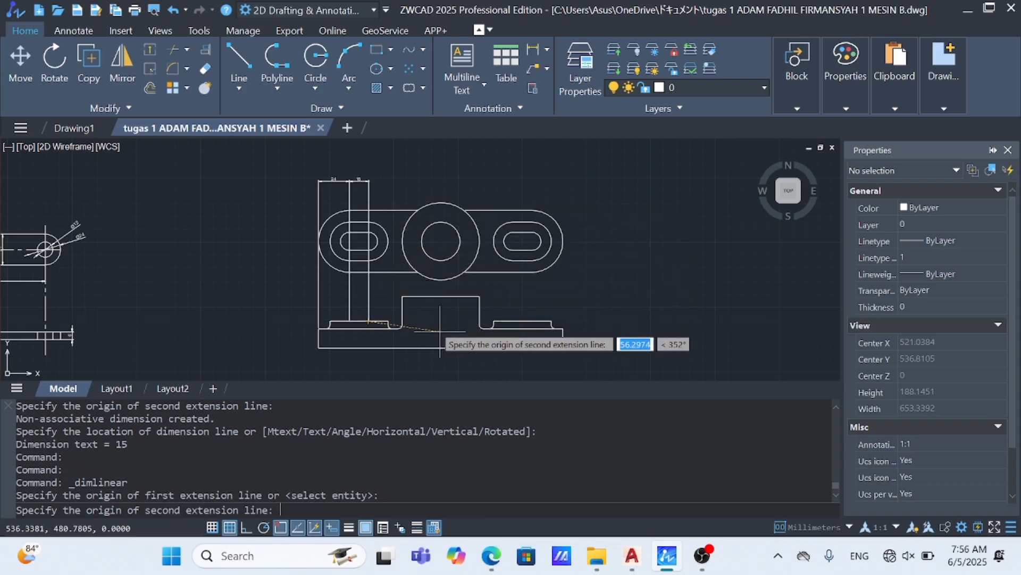
click(440, 241)
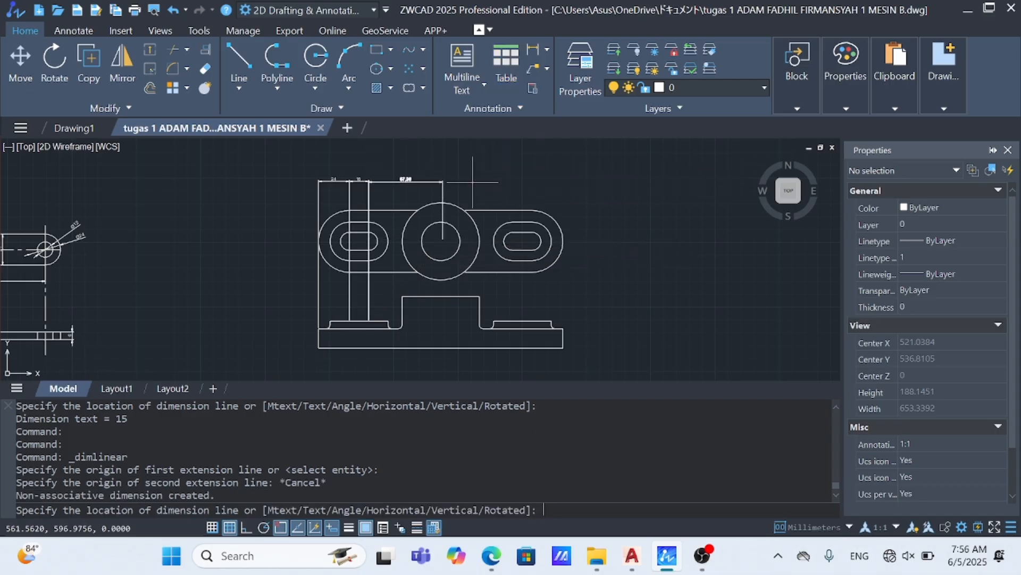
click(472, 181)
Add a vertical linear dimension for the front view's overall height, from the hub's upper right corner to the base, placed right of the part.
click(532, 51)
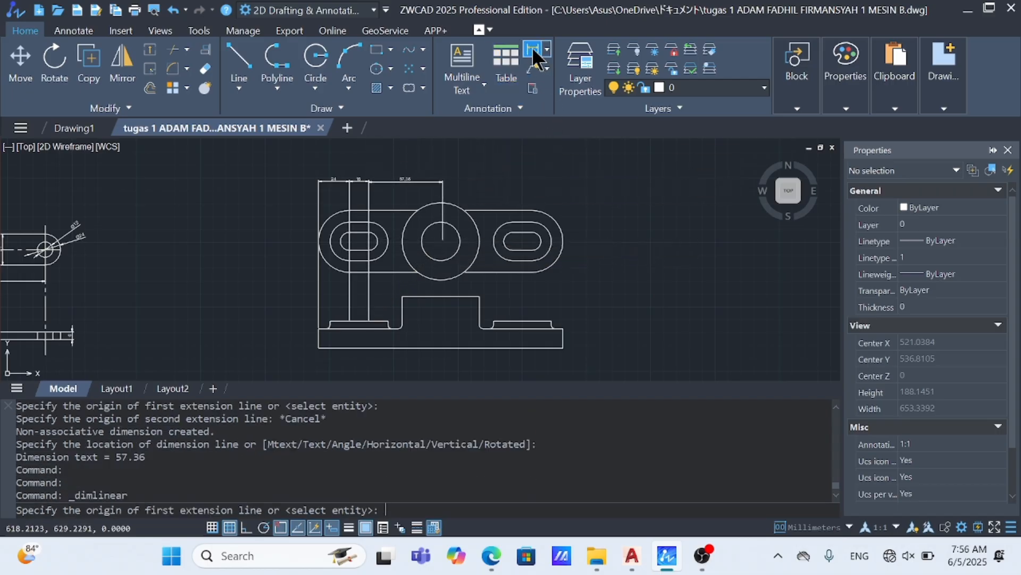
click(479, 296)
click(562, 347)
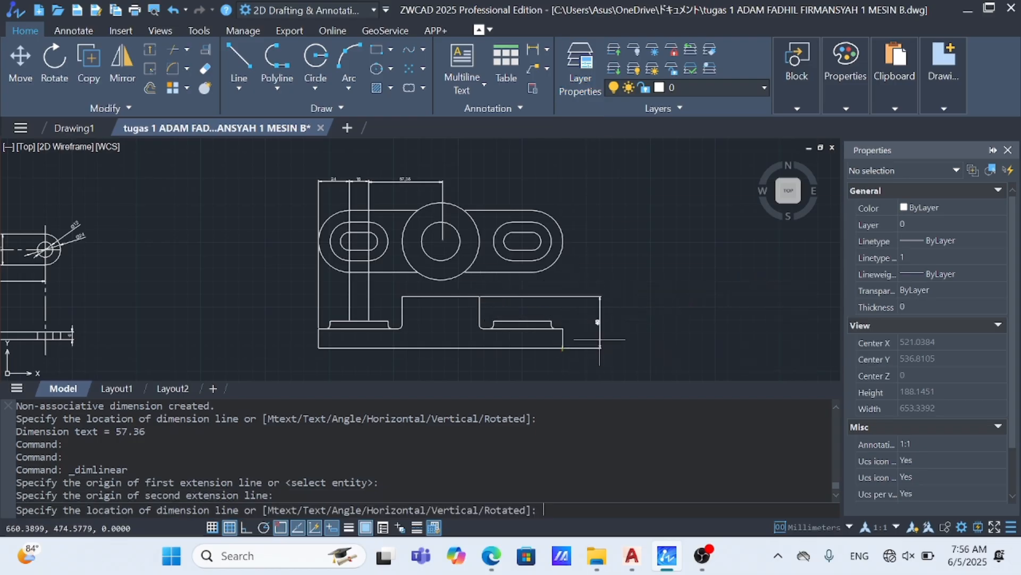
click(601, 339)
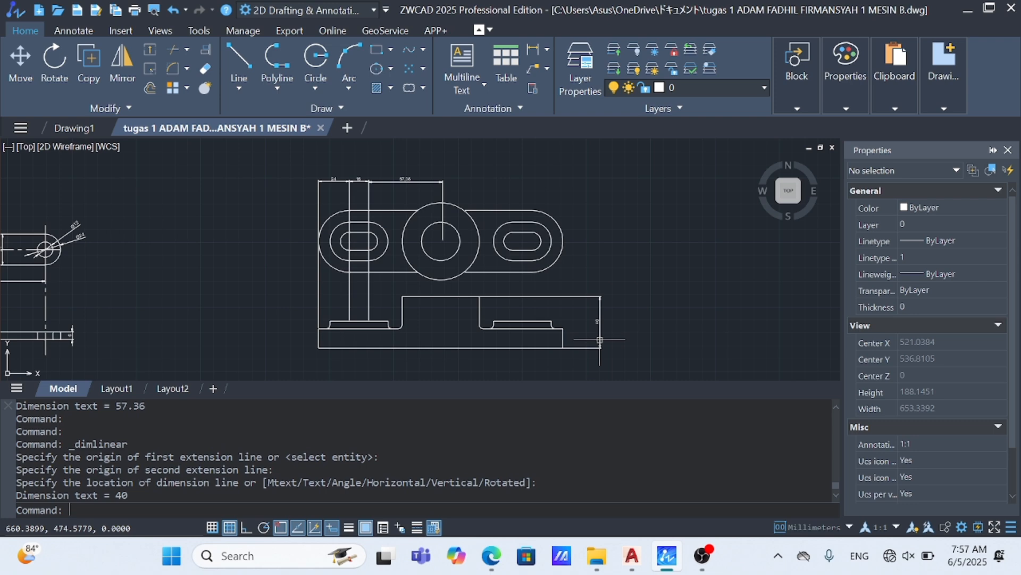
Add a vertical linear dimension from the right boss's upper edge to the base, placed just inside the overall height dimension.
click(534, 54)
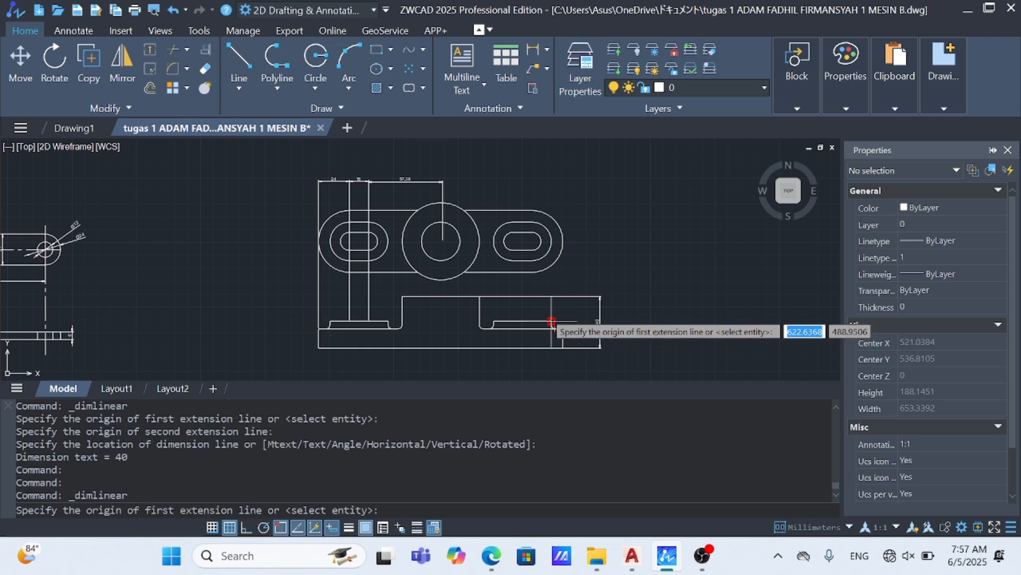
click(551, 321)
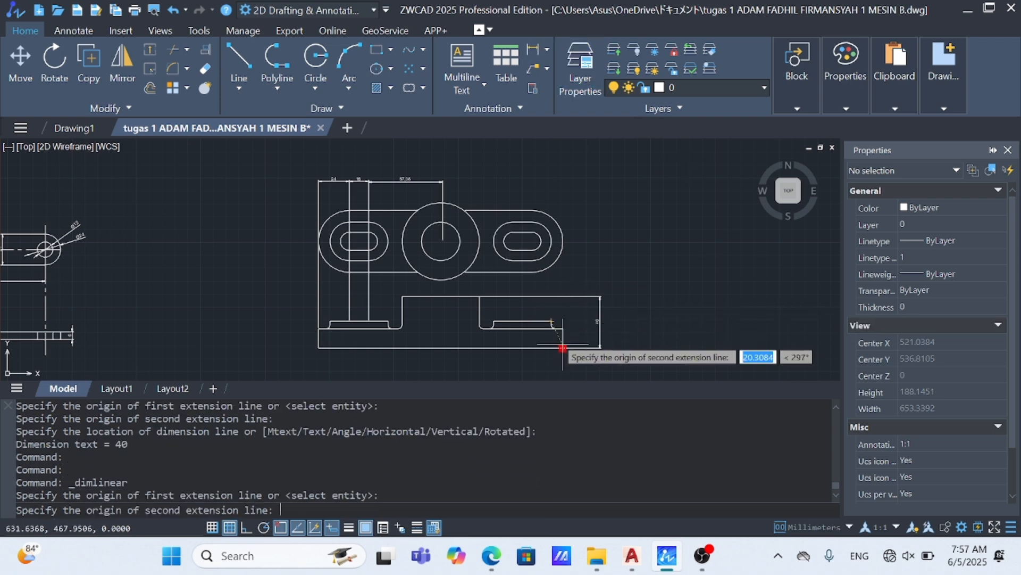
click(599, 347)
click(595, 340)
Add a vertical linear dimension for the right arm's thickness in the front view, placed between the arm's end and the boss height dimension.
click(539, 50)
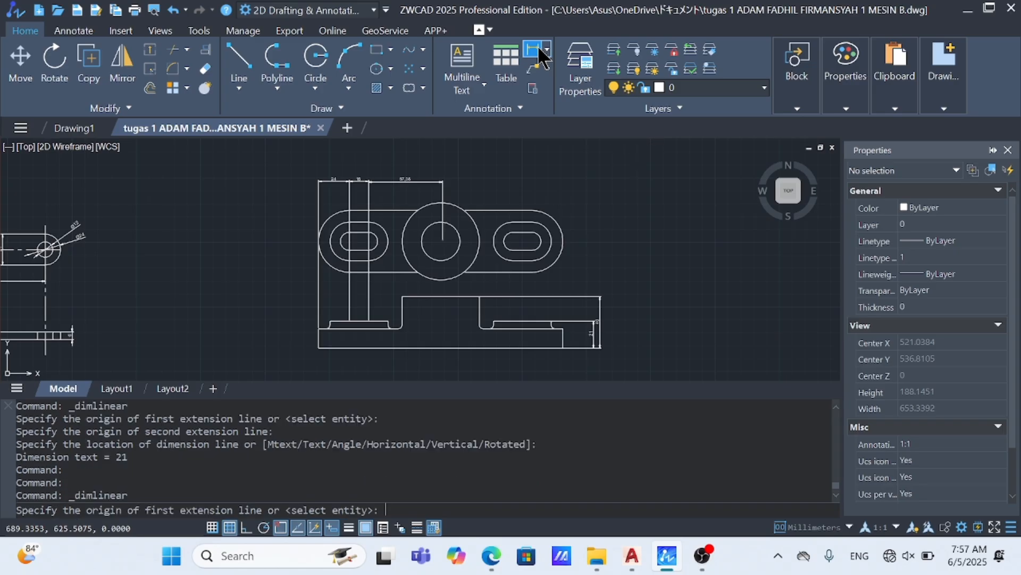
click(563, 329)
click(563, 349)
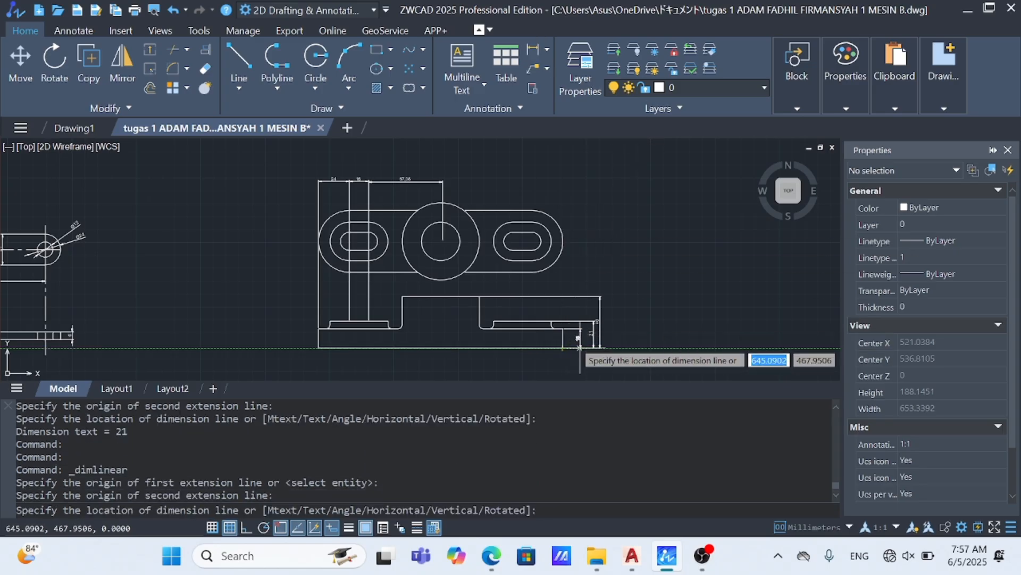
click(580, 347)
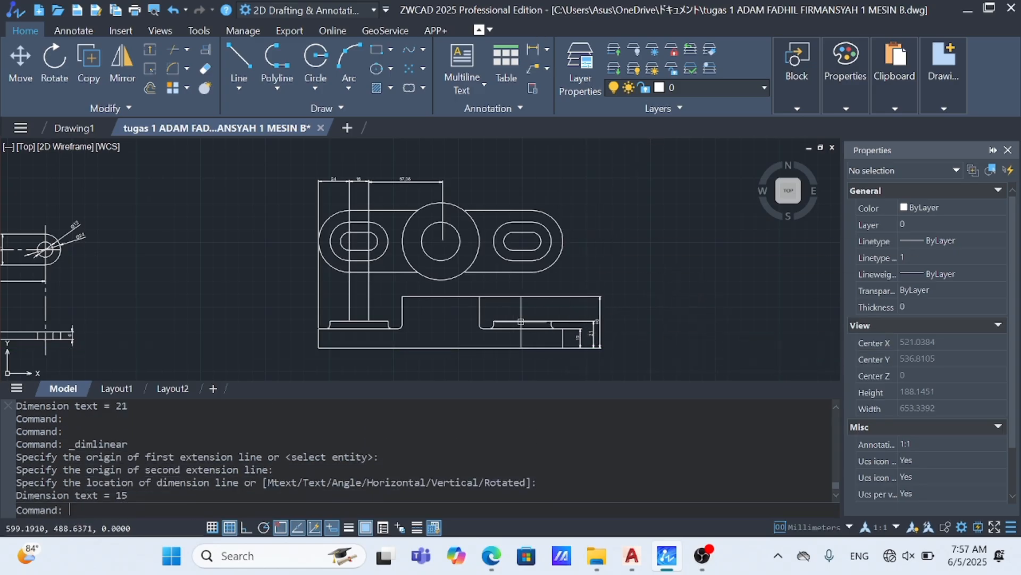
scroll(333, 255, down, 2)
scroll(263, 268, up, 2)
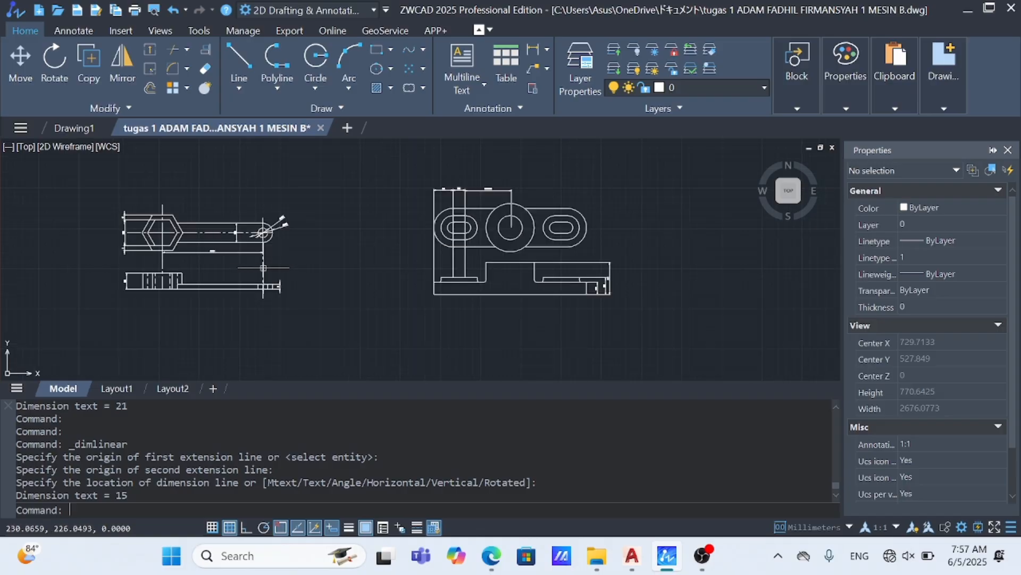